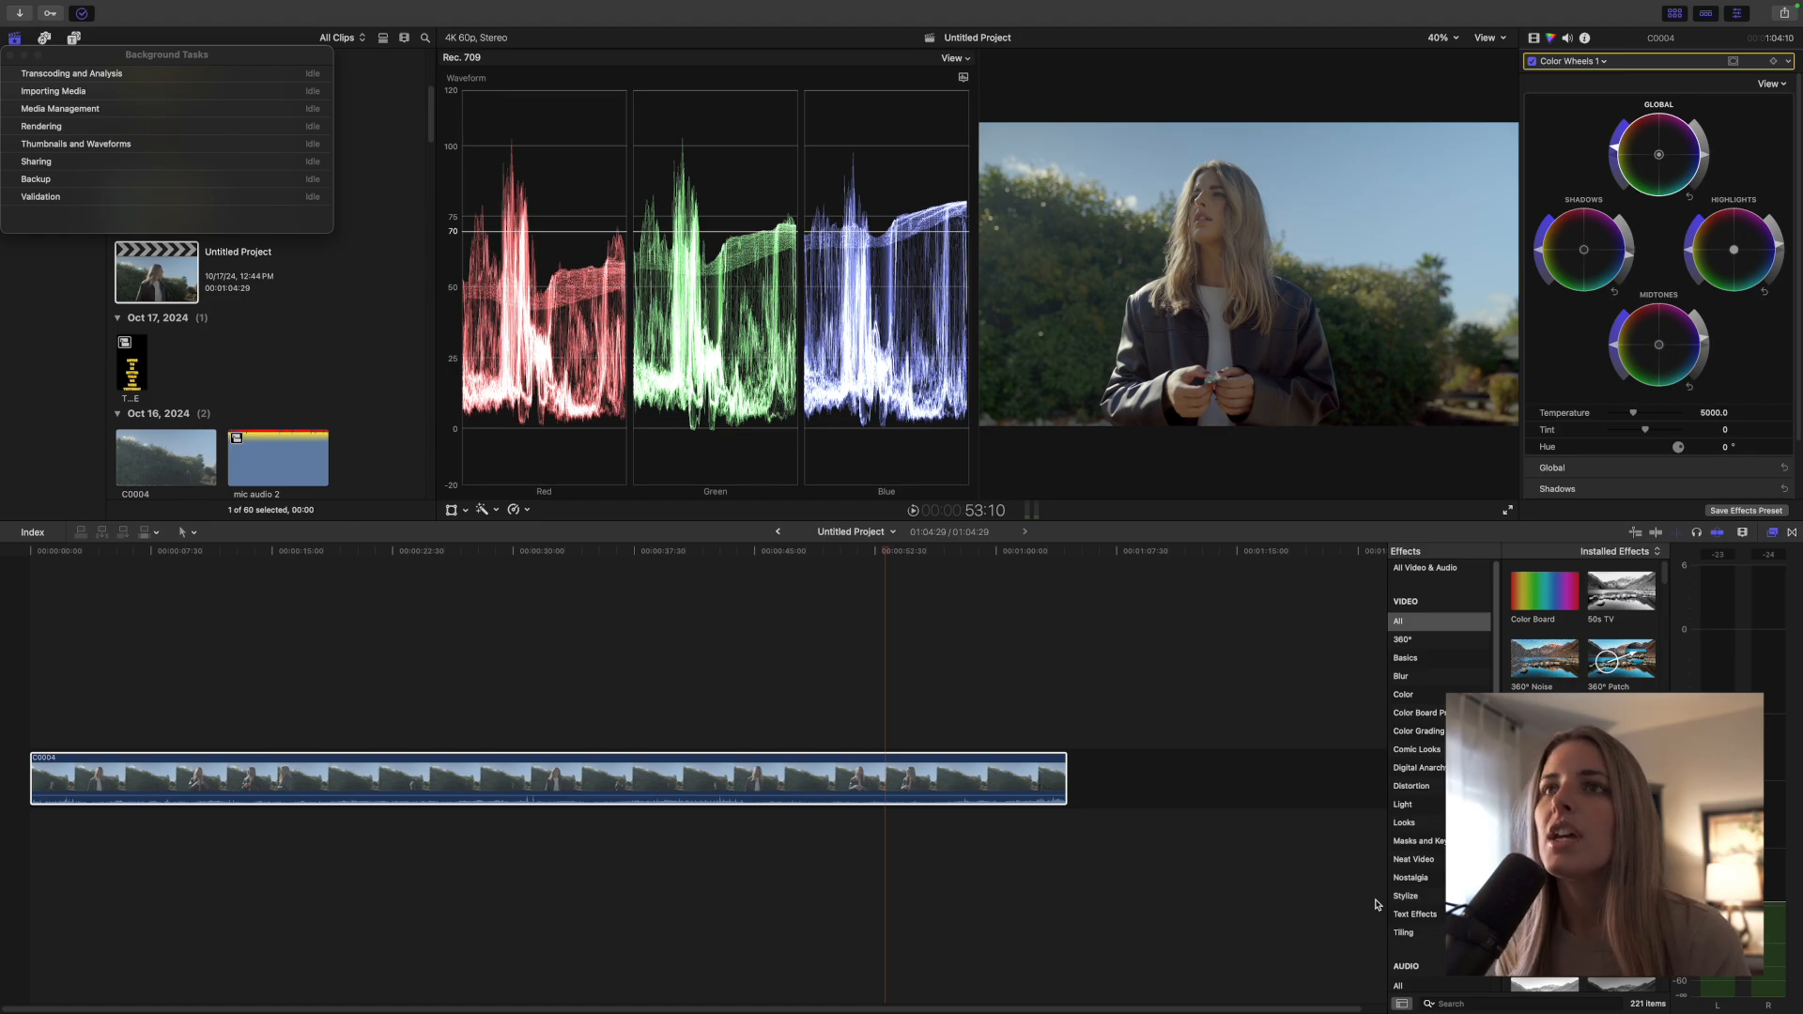
Step: Disable the Color Curves 1, Color Wheels 1 and Balance Color effects on clip C0004 to show the ungraded footage
mouse_move(115, 20)
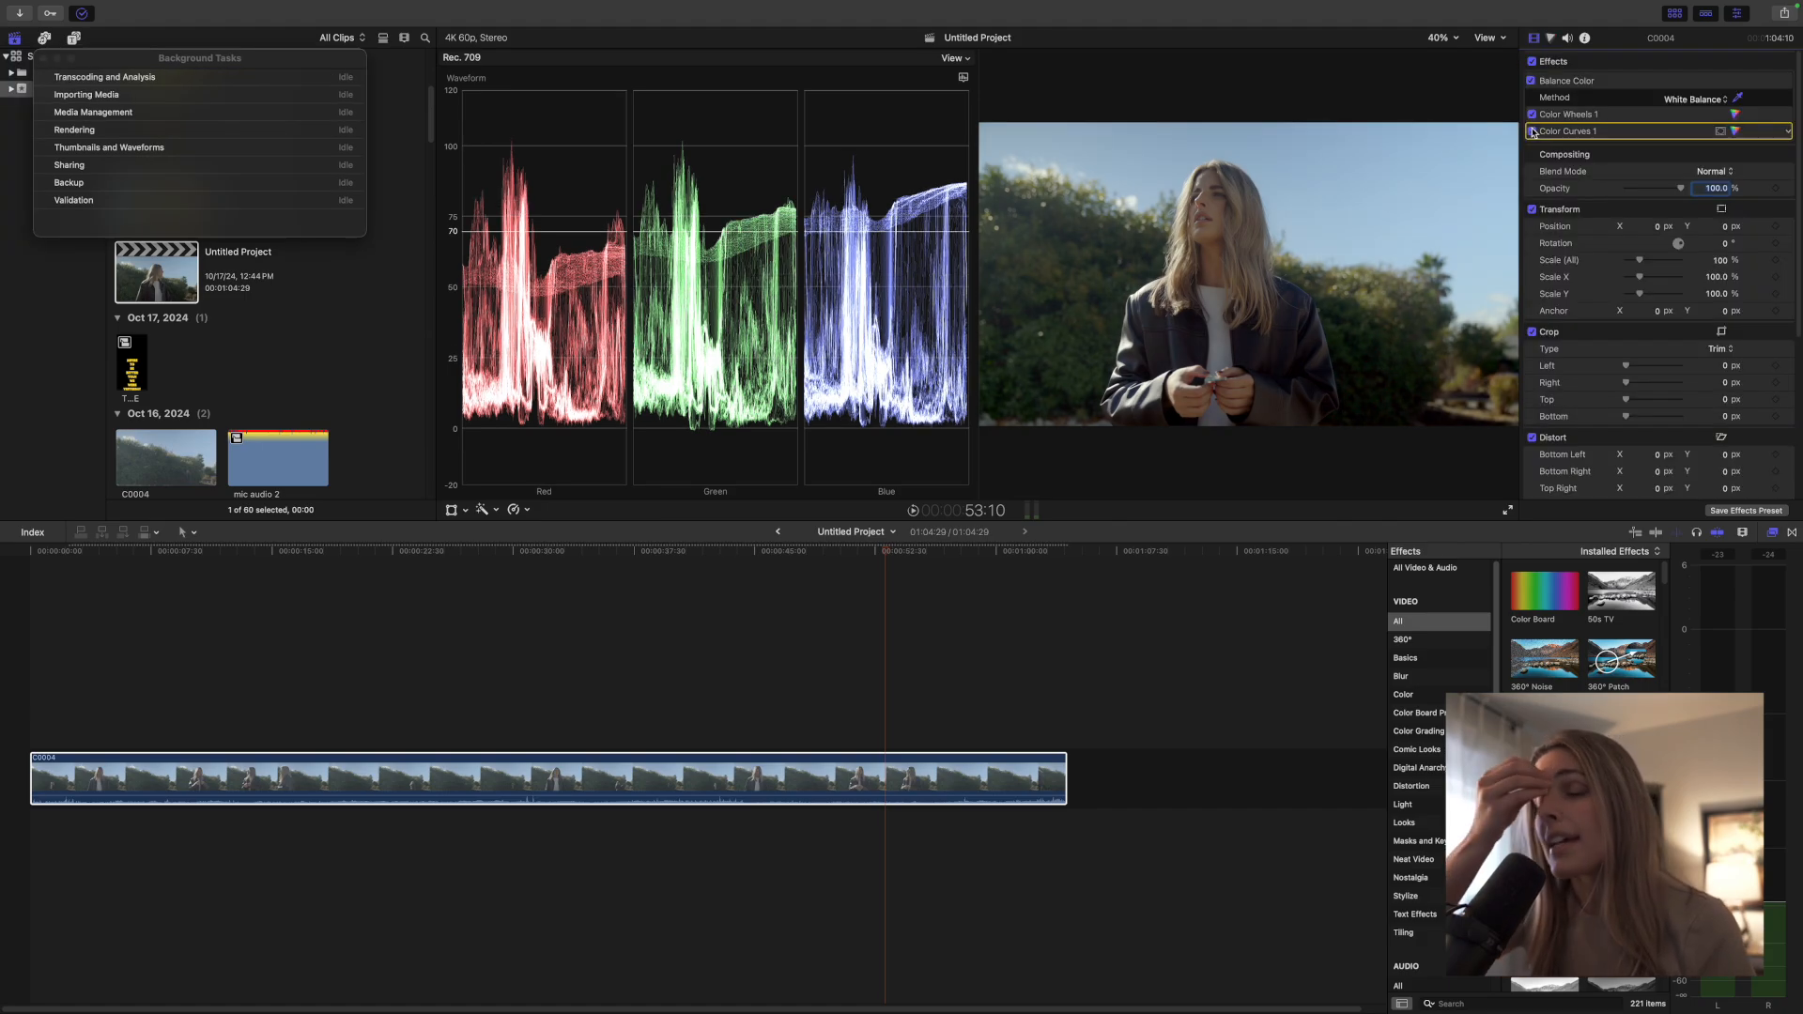
click(1532, 131)
click(1532, 114)
click(1532, 81)
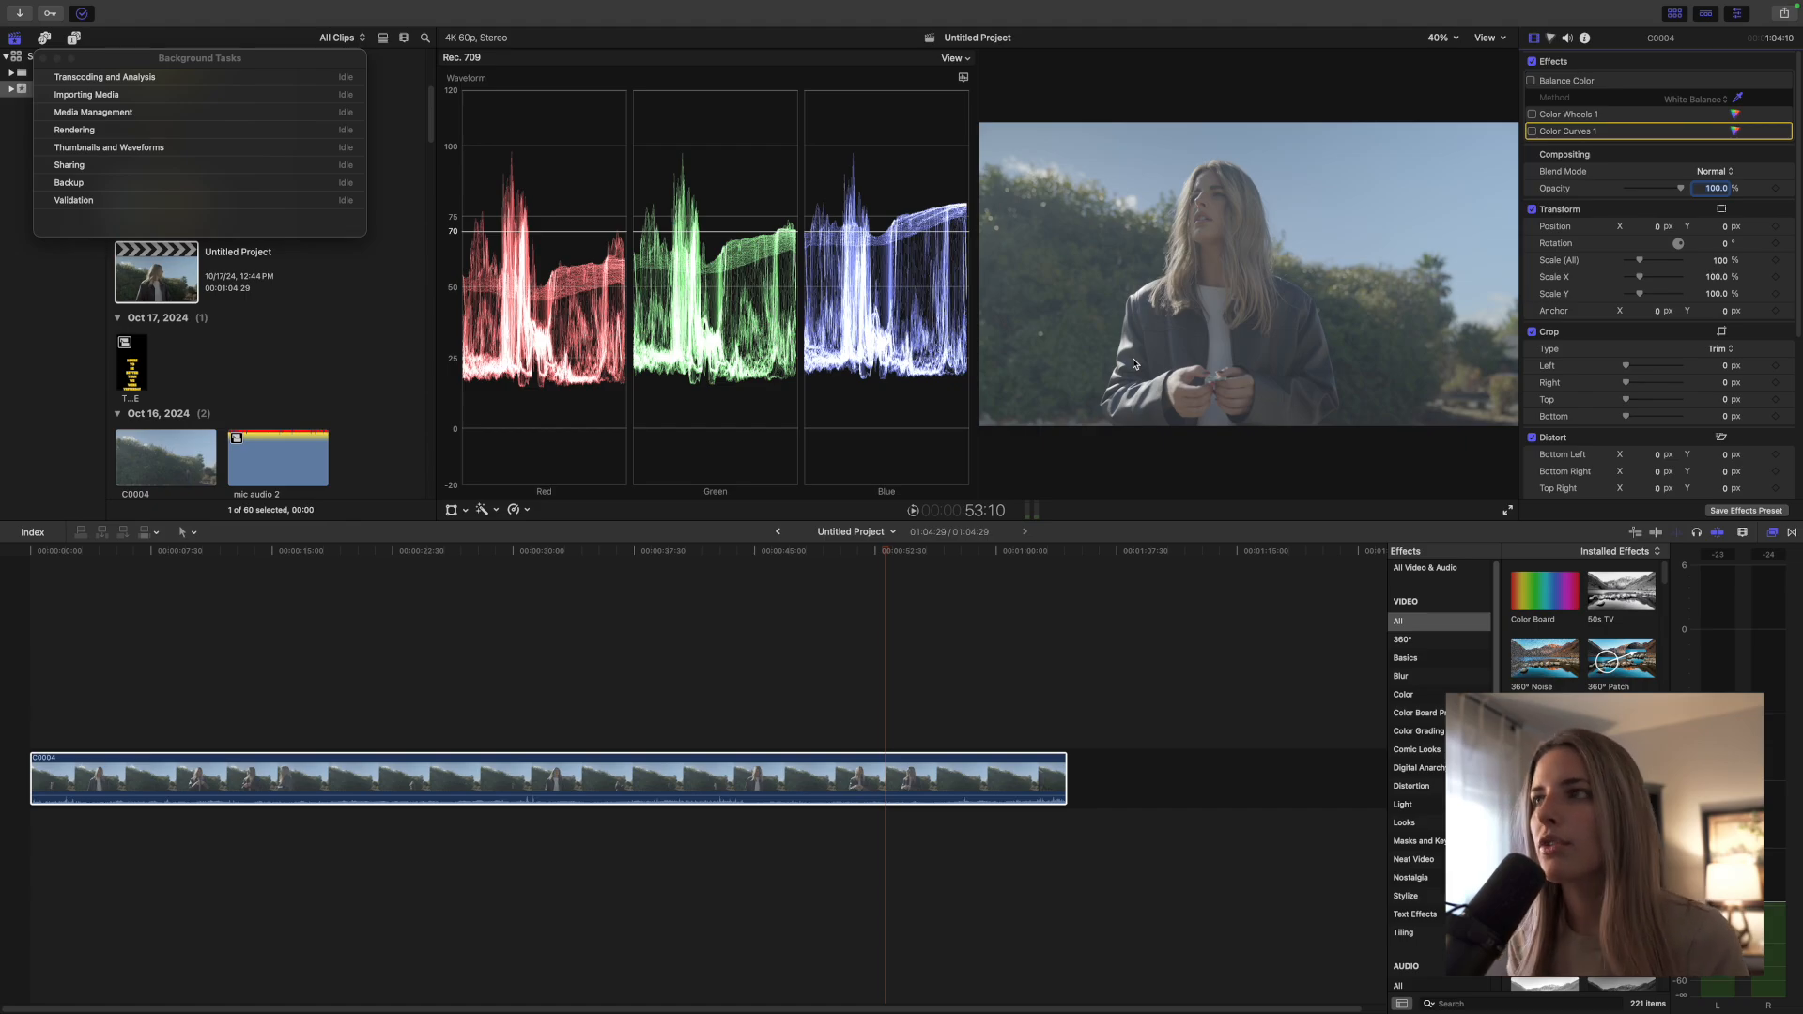
Step: Check the clip's color space override and camera LUT settings, and return to its video effects
mouse_move(1463, 4)
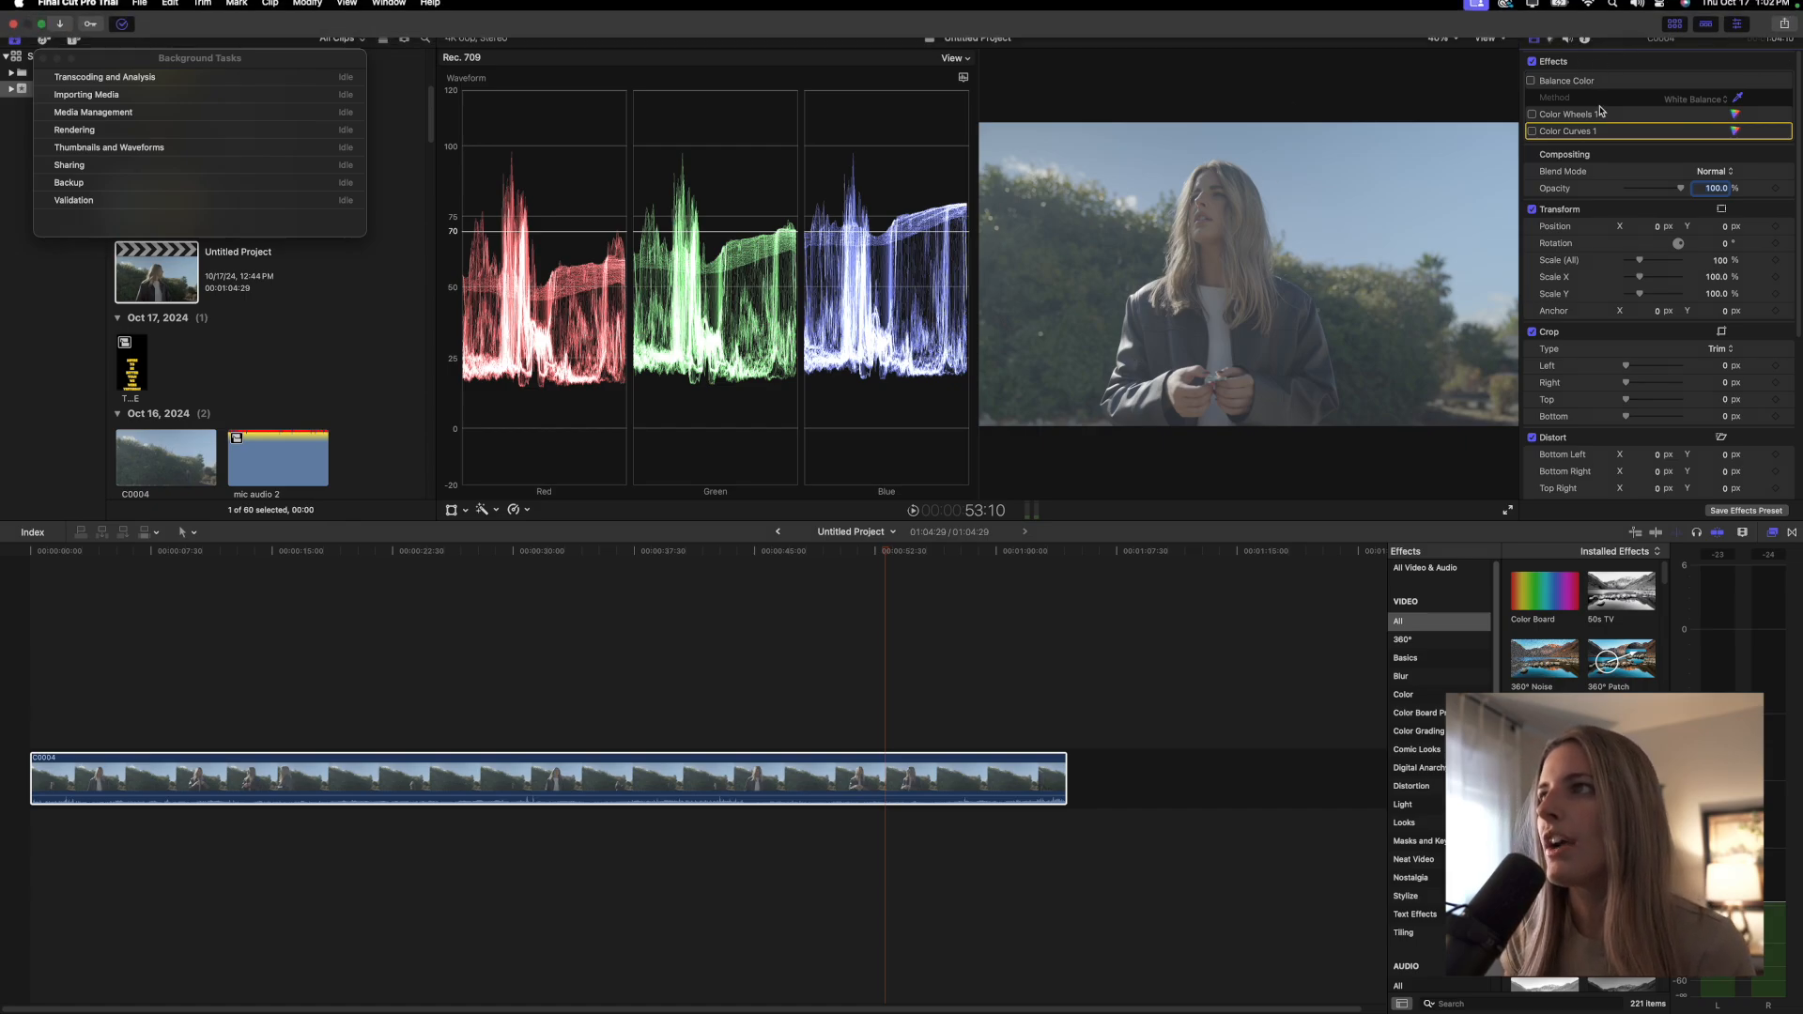
click(1585, 38)
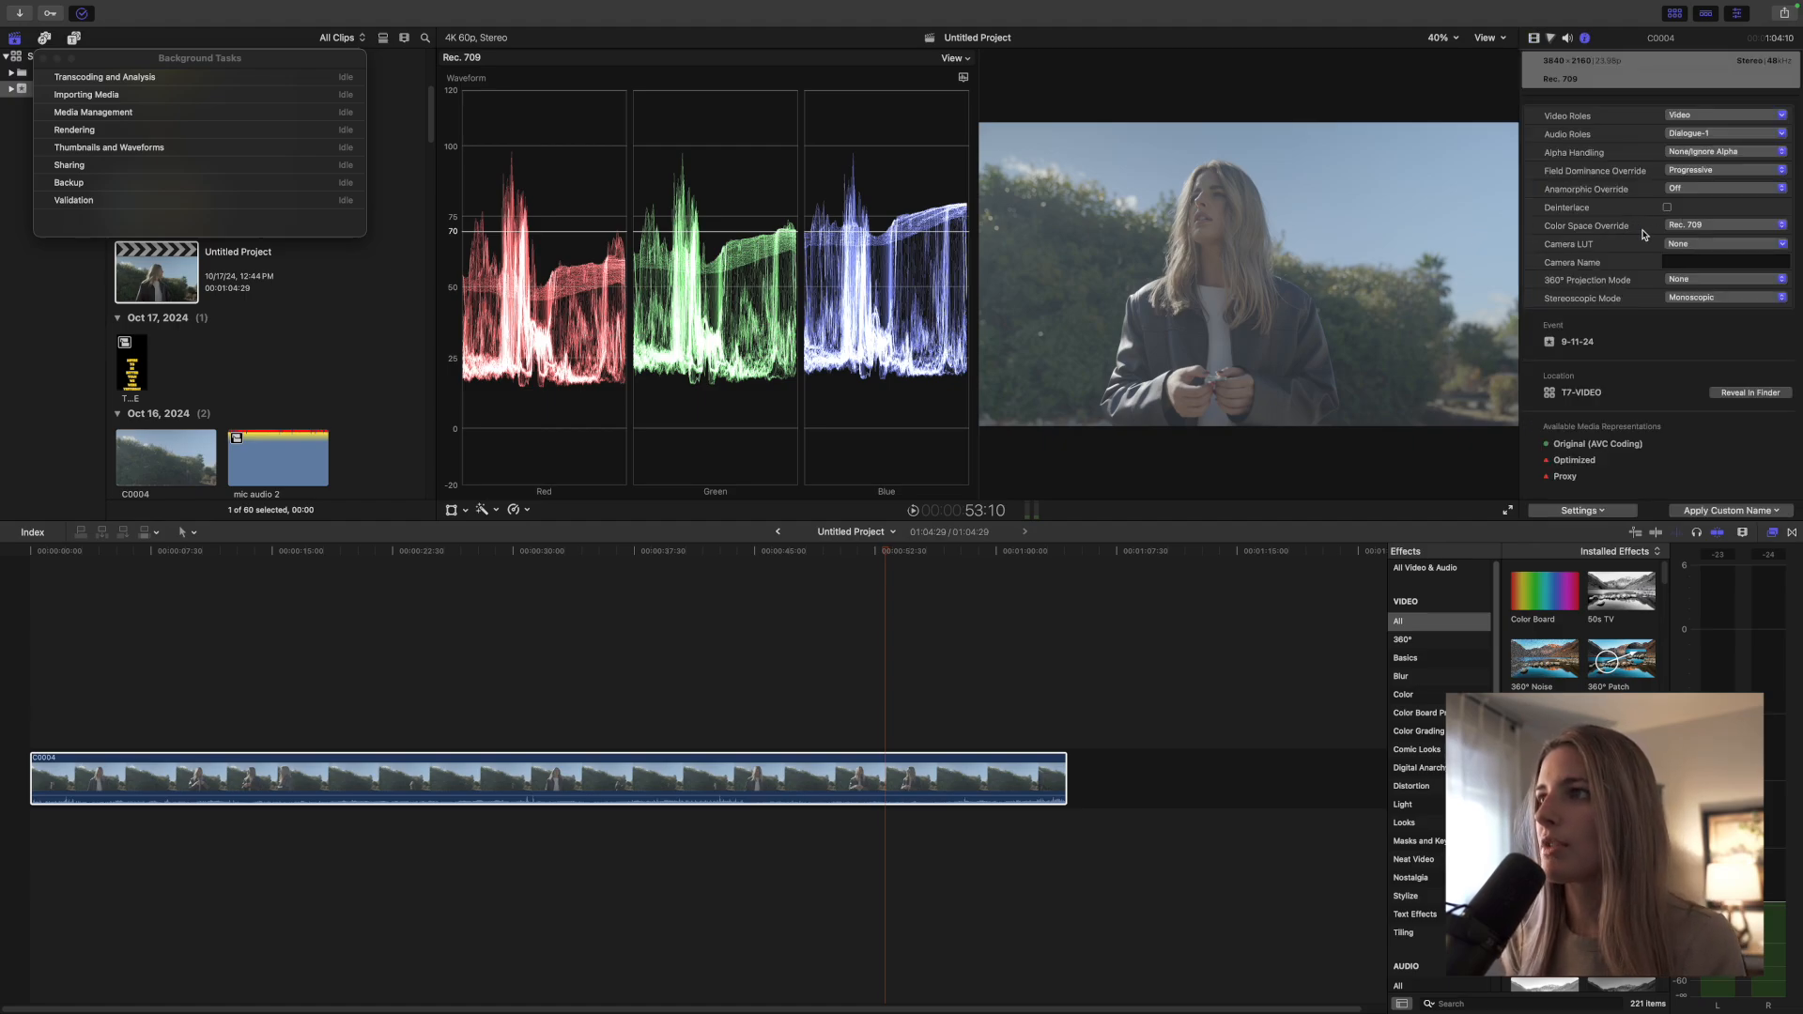
click(1533, 39)
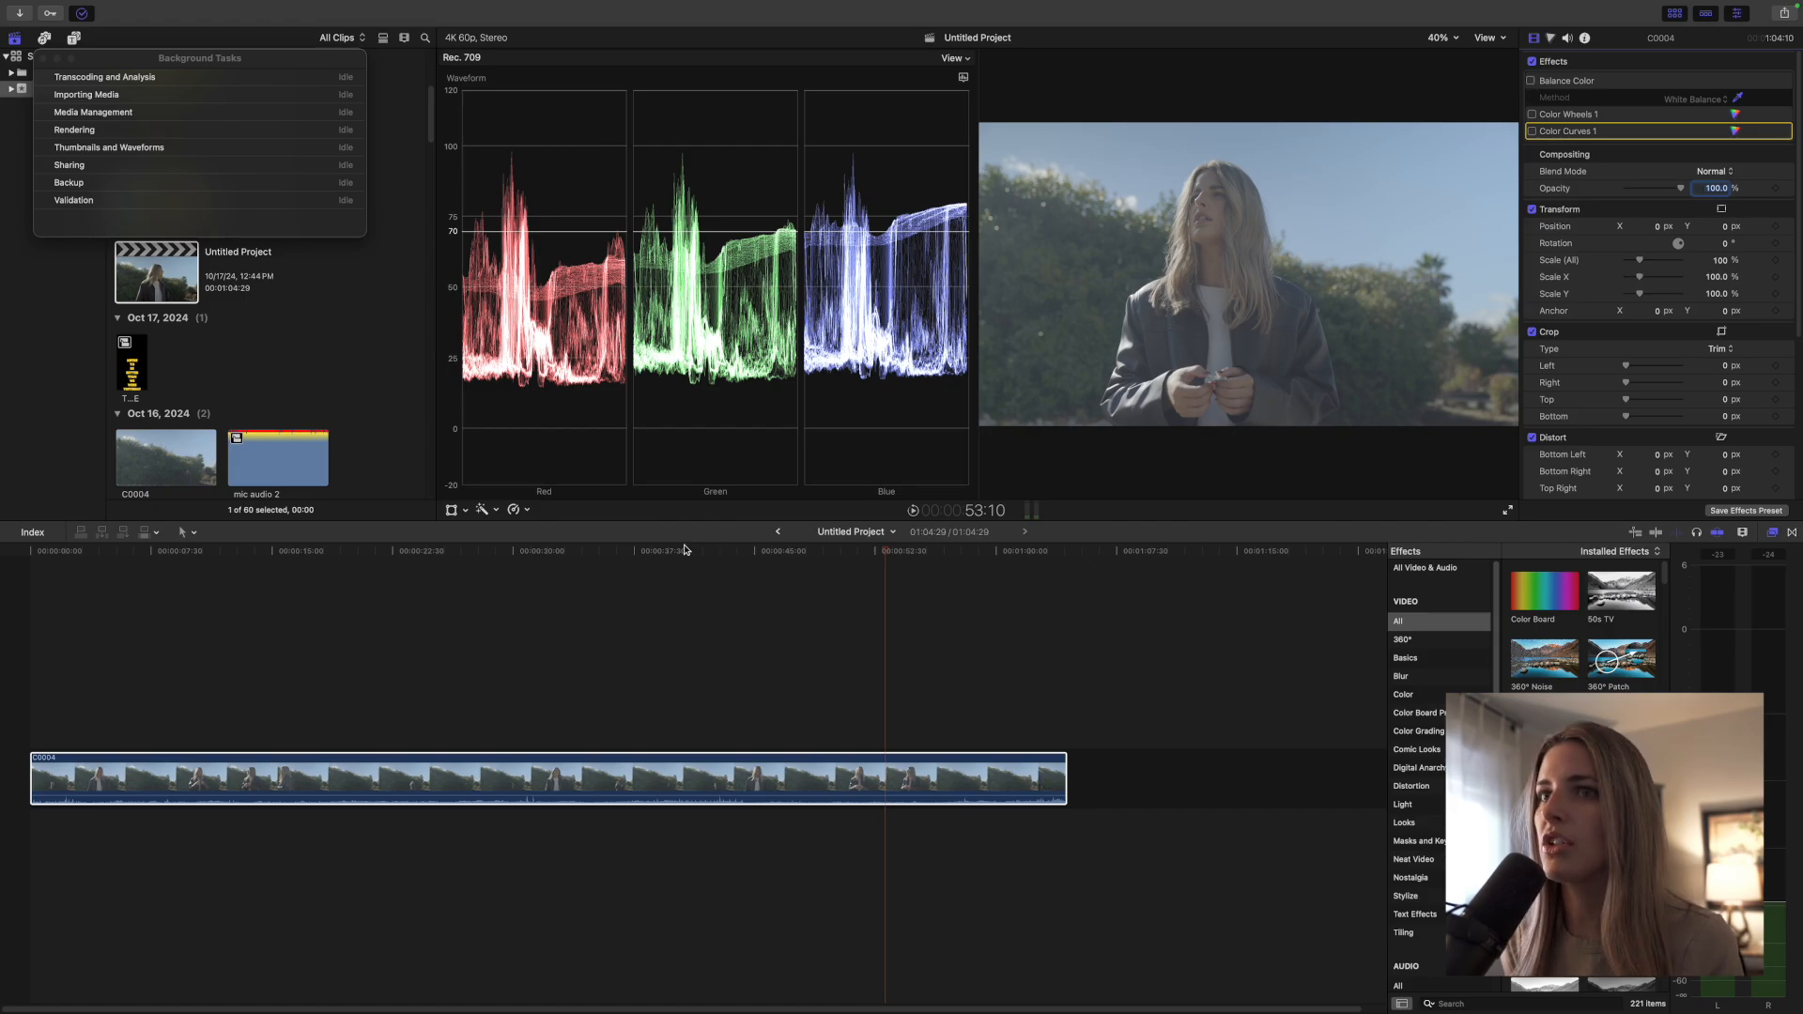
Step: Turn the clip's Balance Color correction back on and cancel the background rendering
click(496, 511)
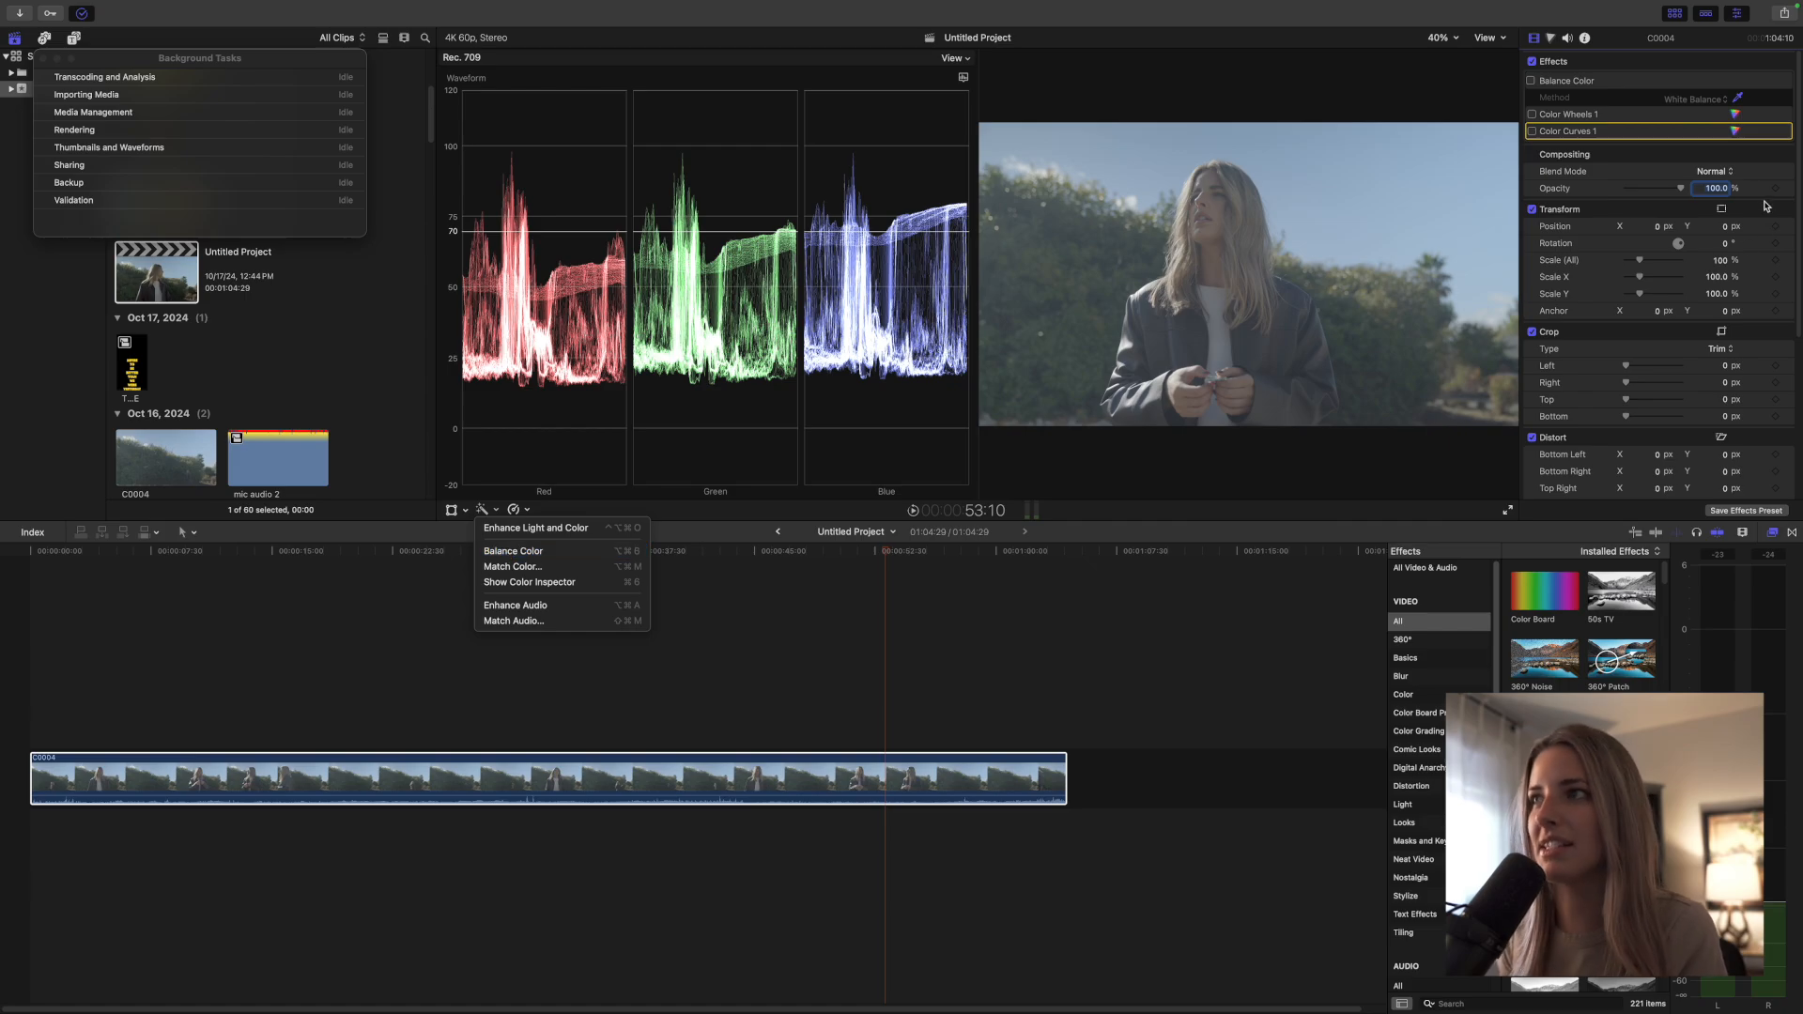
click(1533, 87)
click(1533, 86)
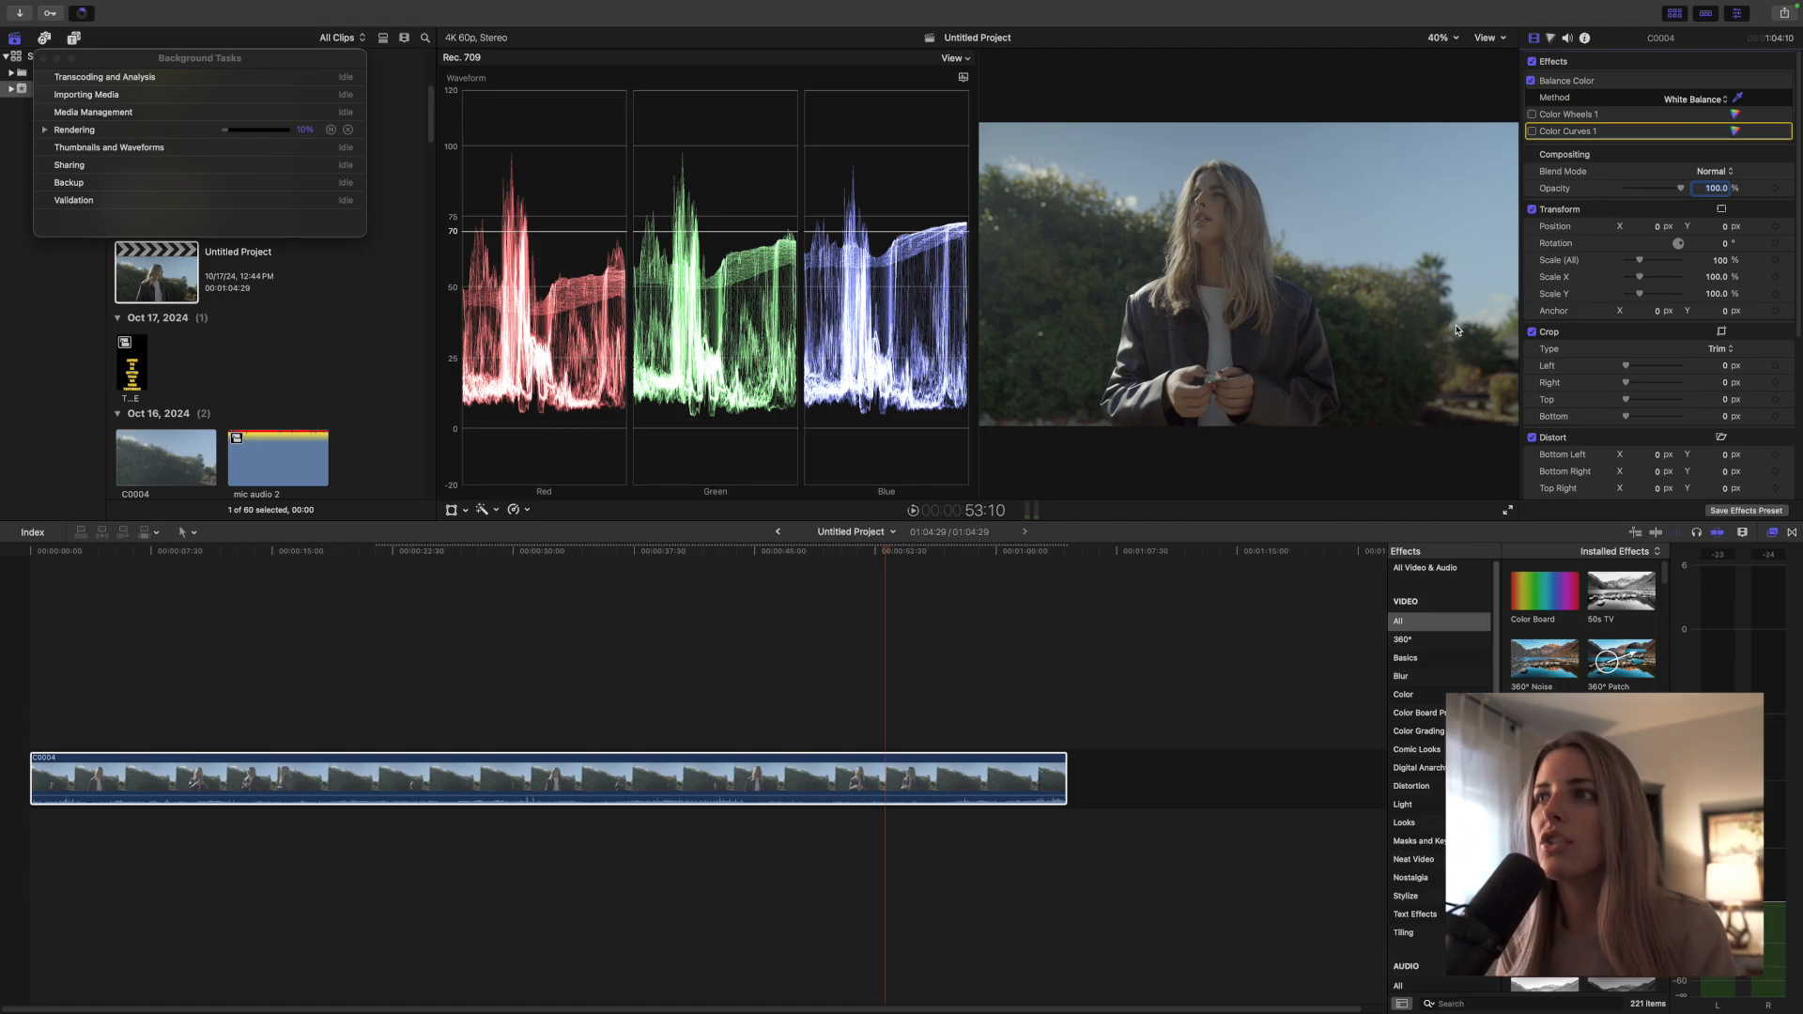
click(348, 129)
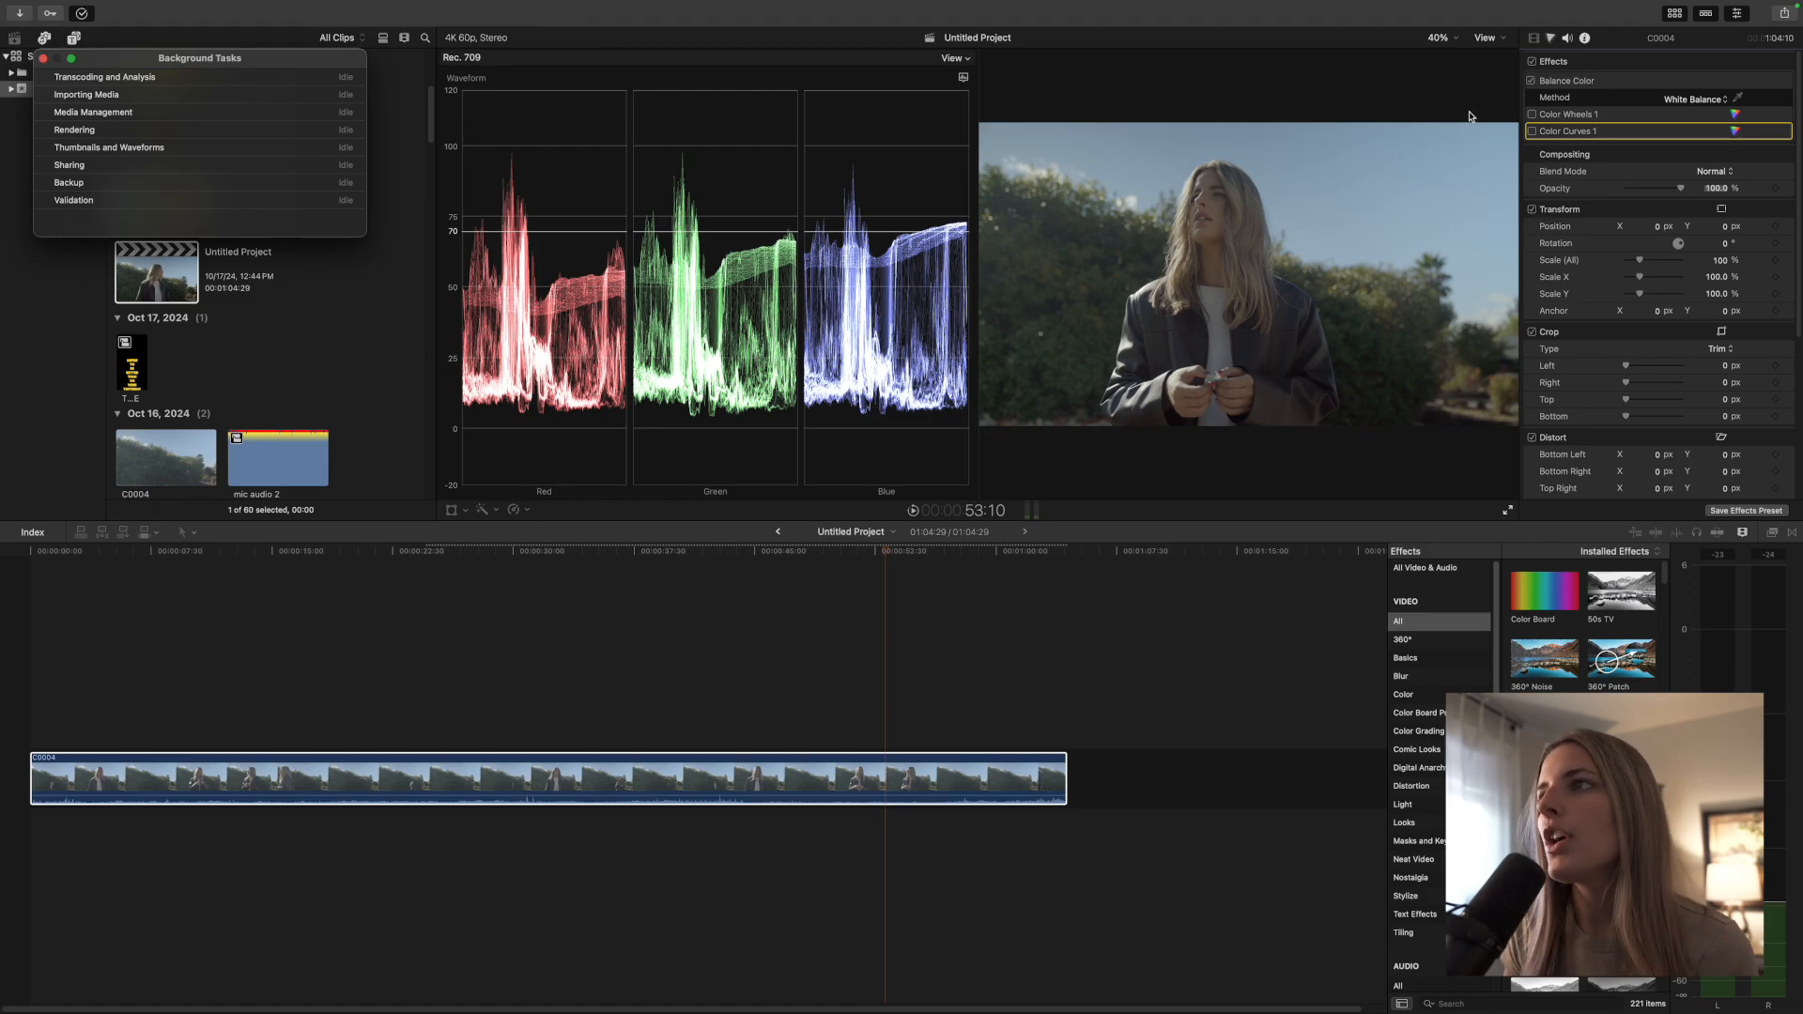
Step: Enable Color Wheels 1, cancel the background rendering, and lower the shadows brightness very slightly
click(1532, 114)
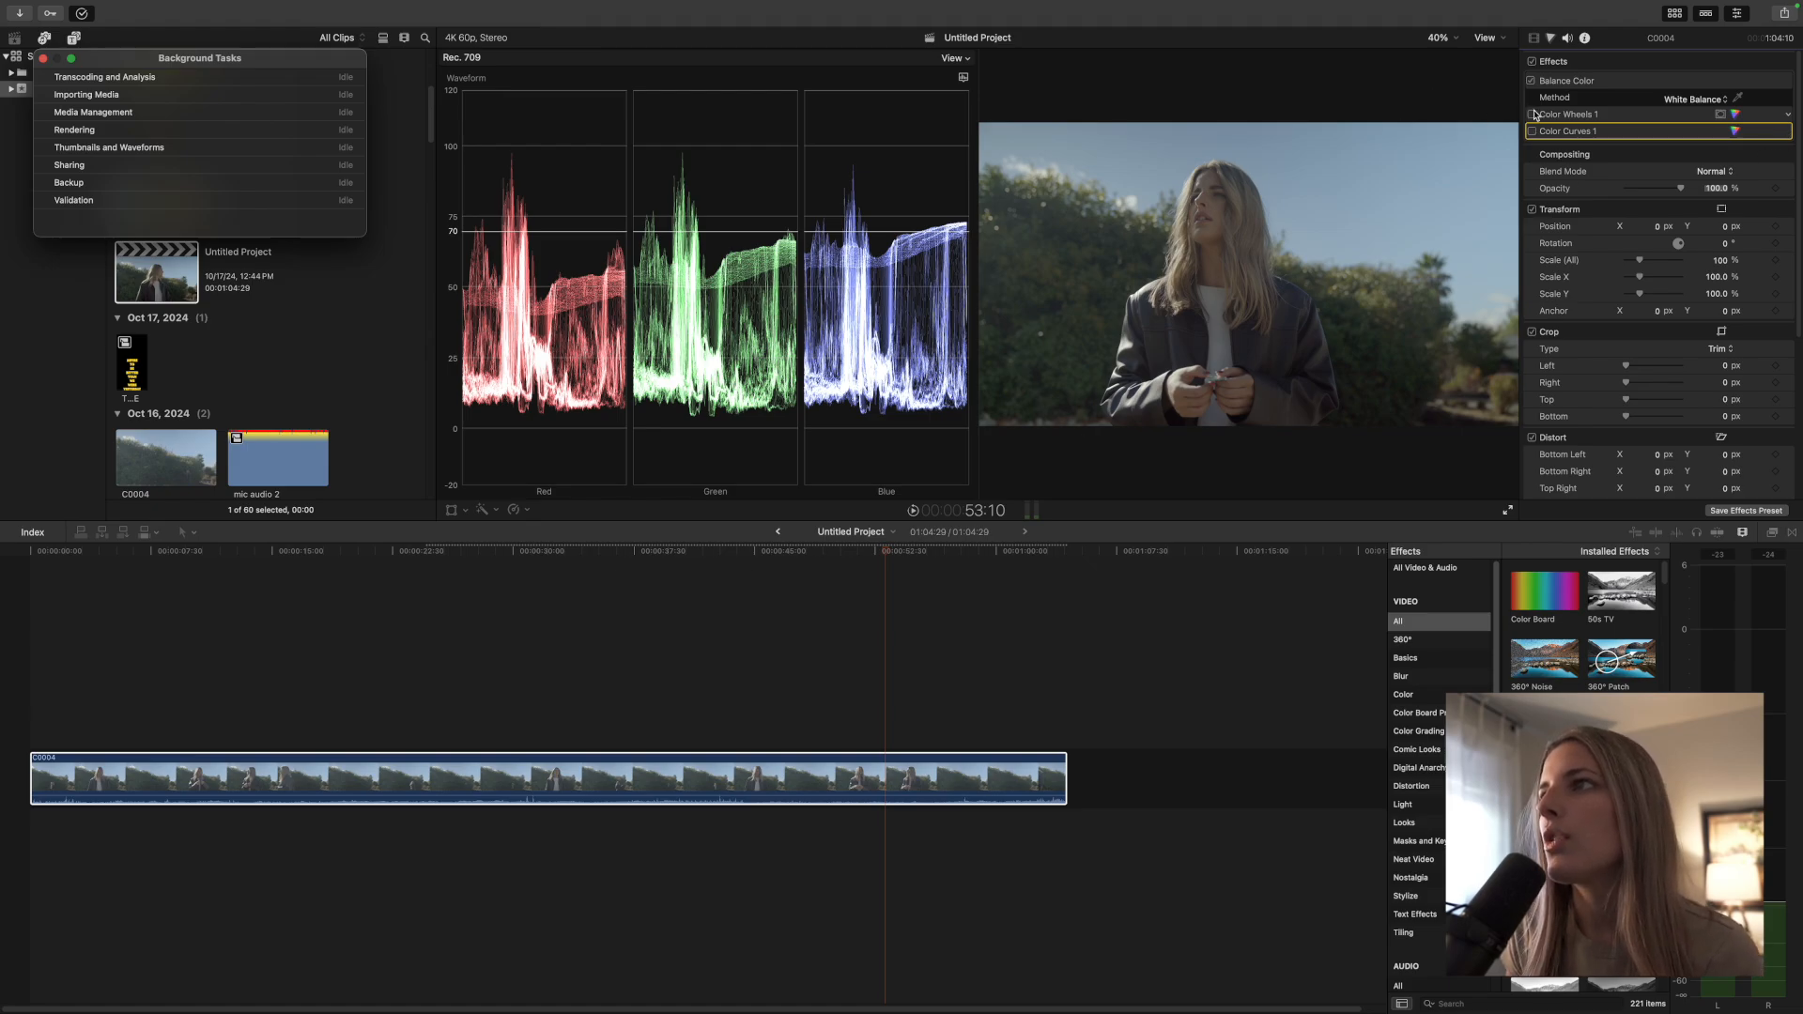
click(1736, 113)
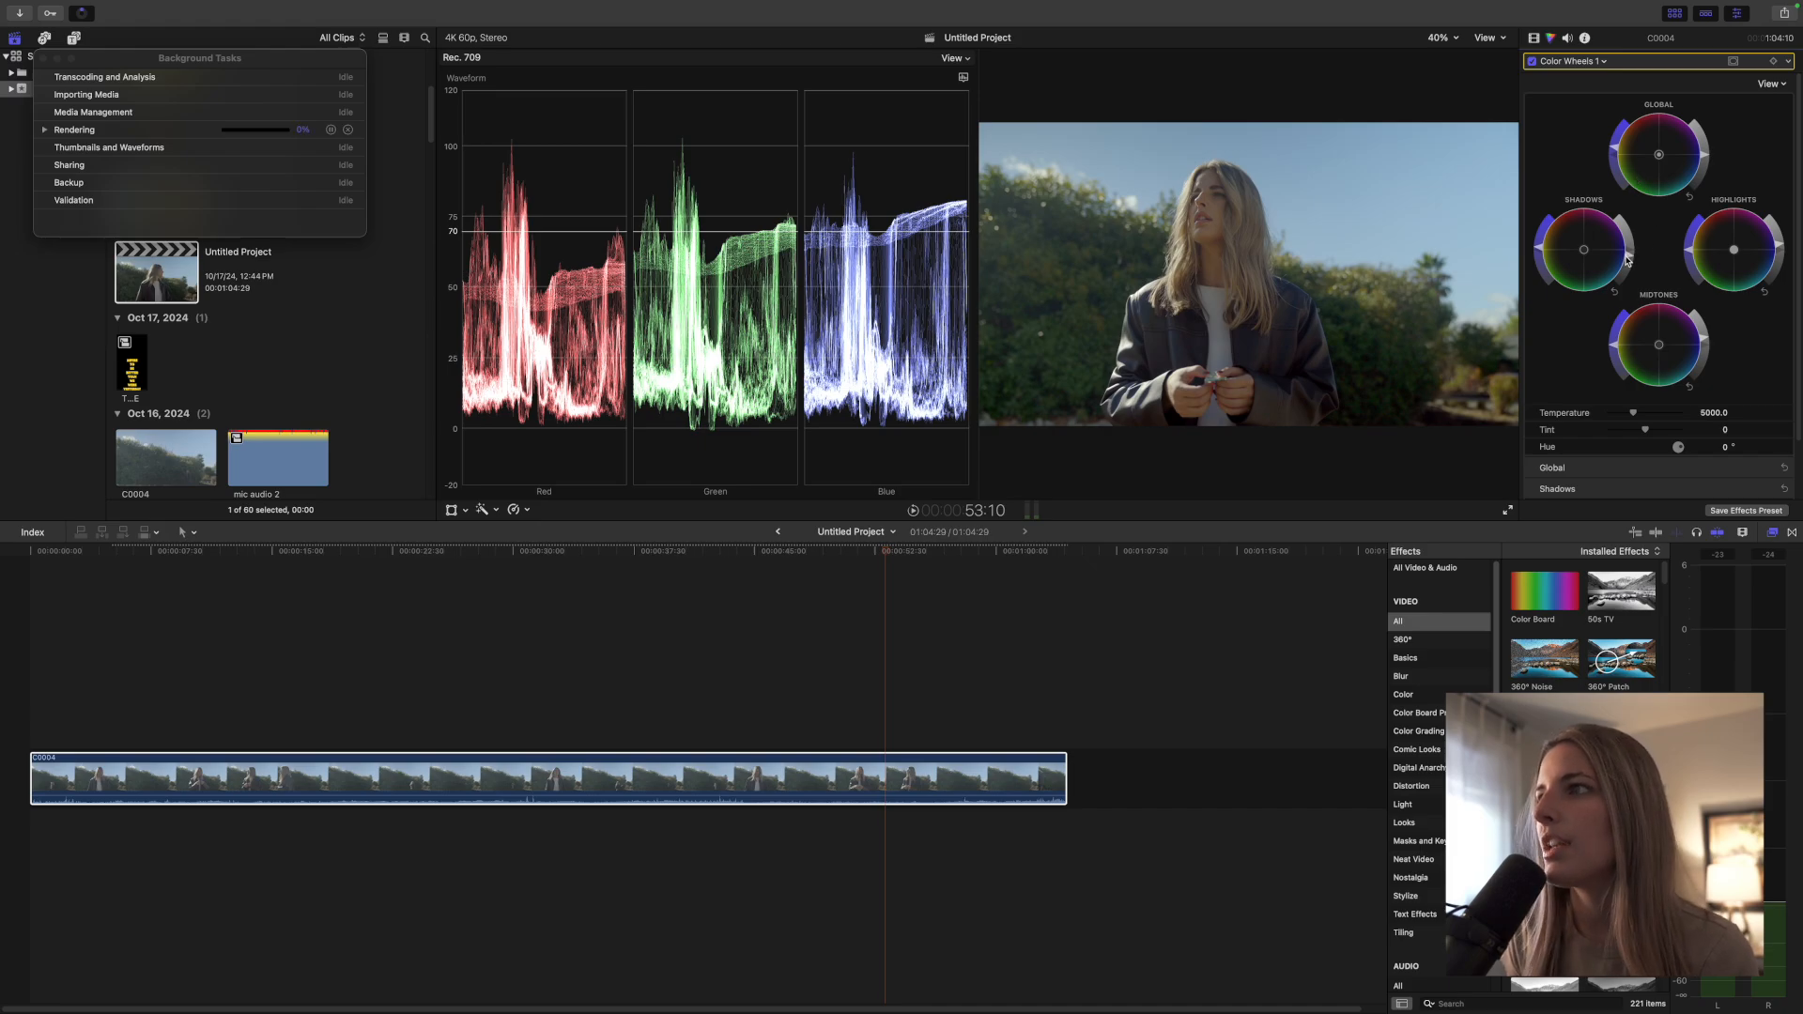
click(348, 130)
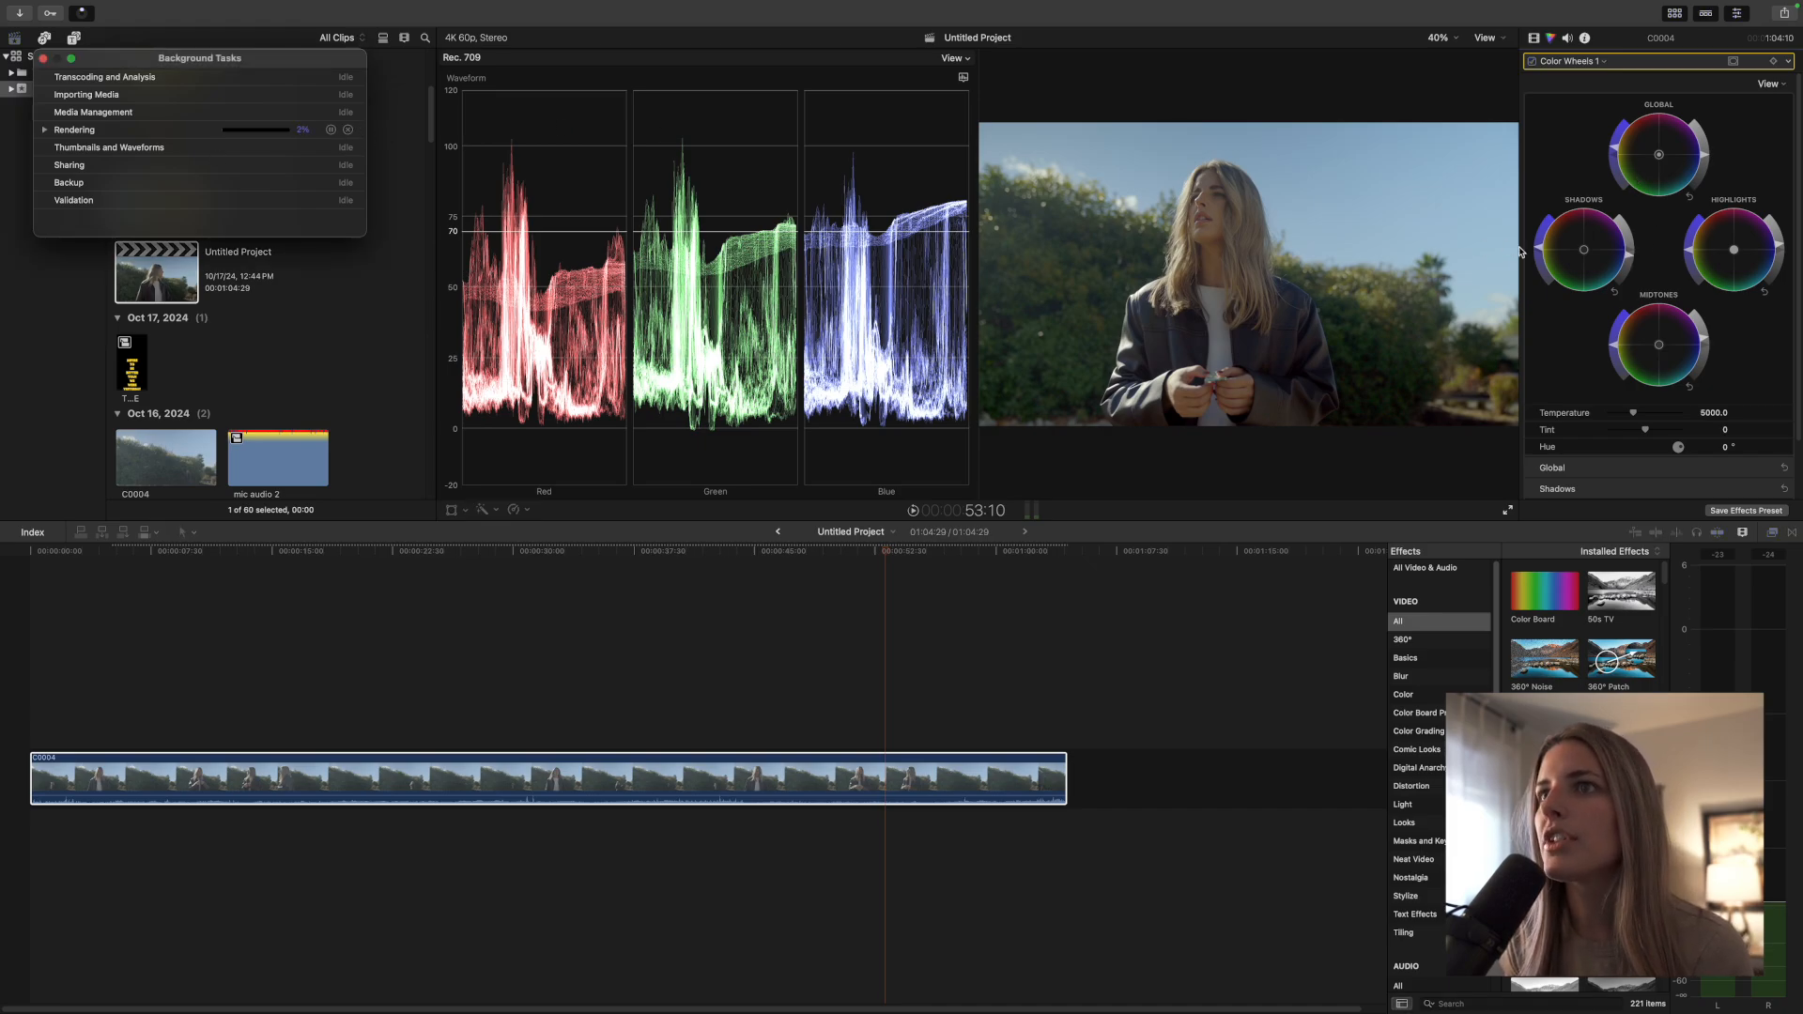
click(1633, 261)
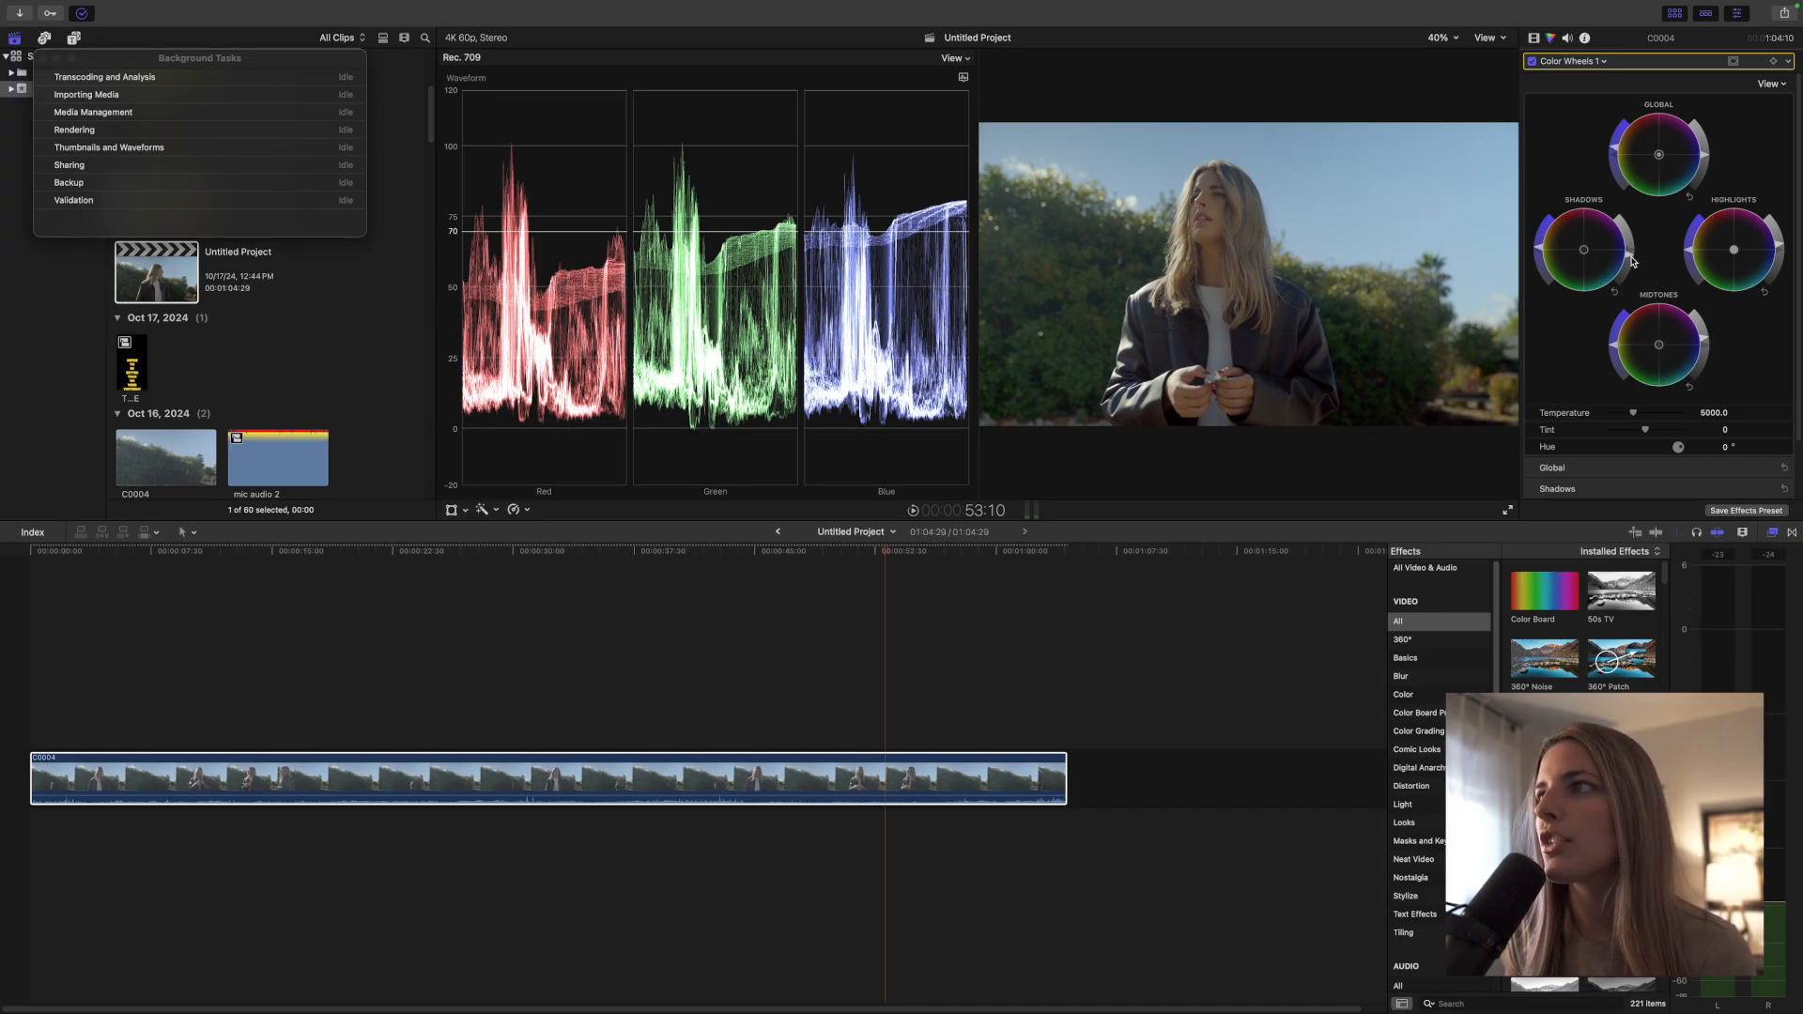
drag(1632, 261, 1633, 265)
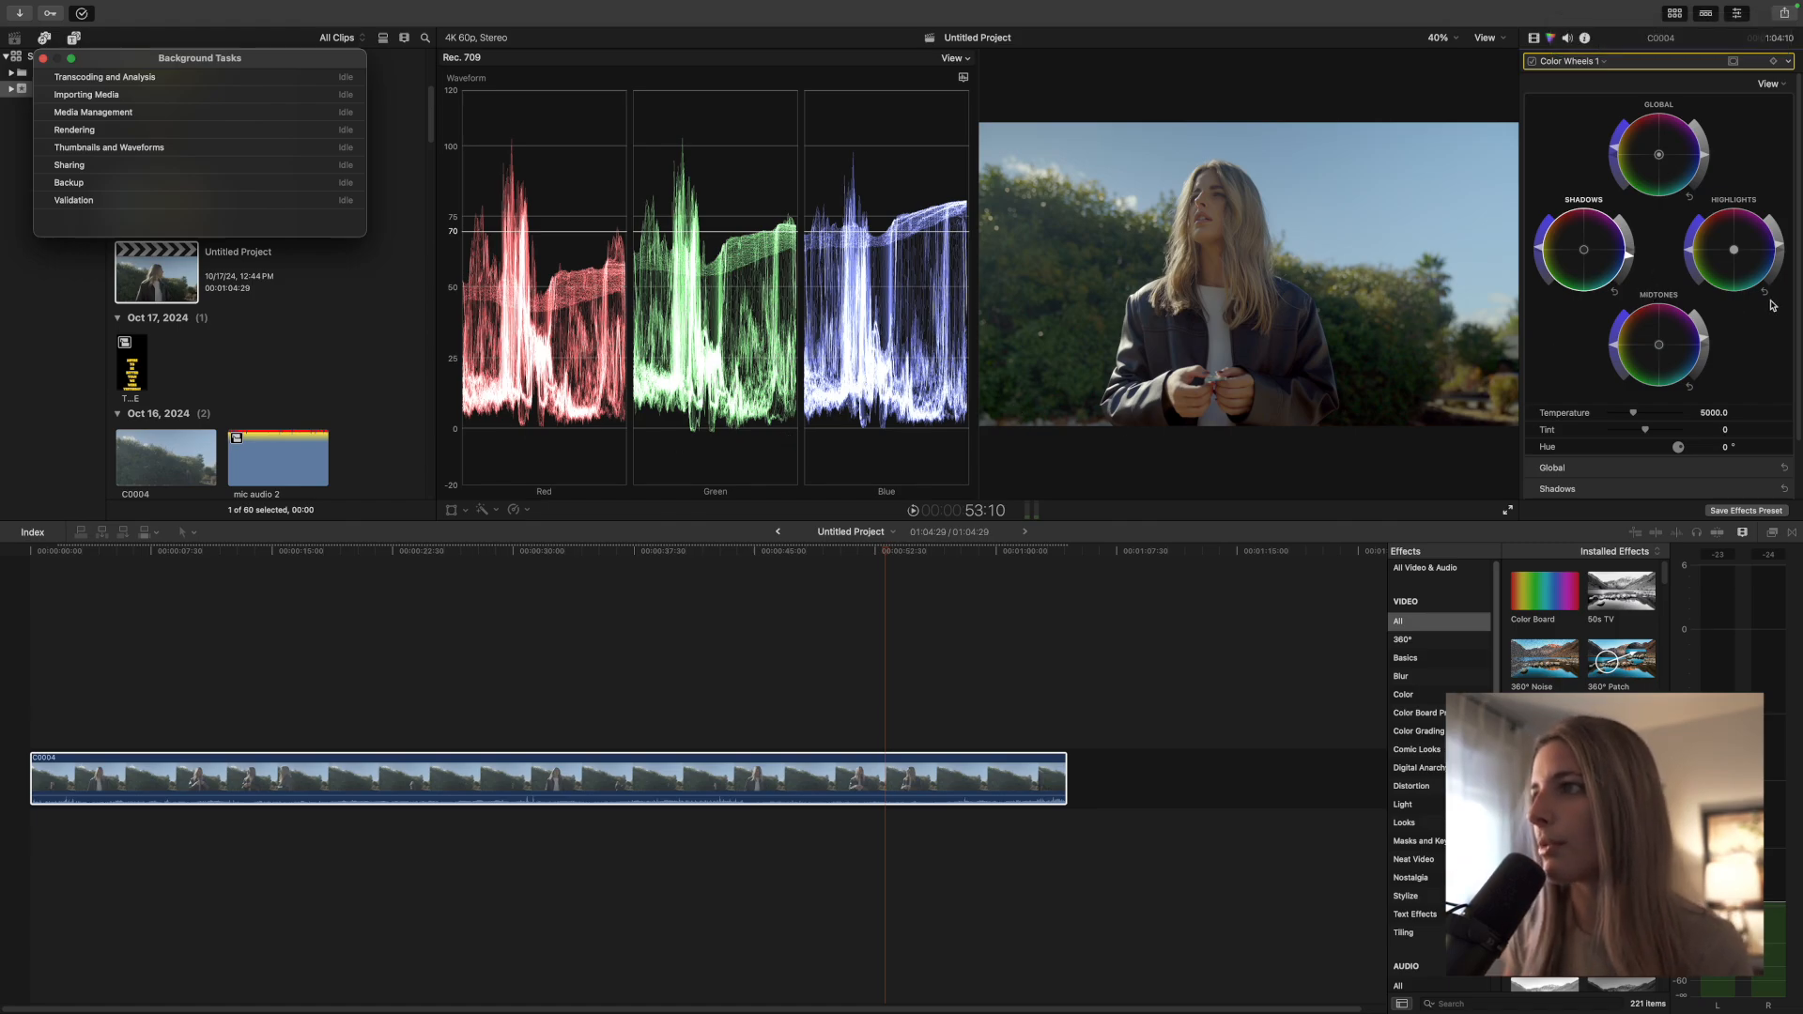
Step: Raise the highlights brightness slightly in Color Wheels 1 and cancel the background rendering
mouse_move(1784, 250)
mouse_down()
mouse_move(1775, 223)
mouse_move(1779, 244)
mouse_up()
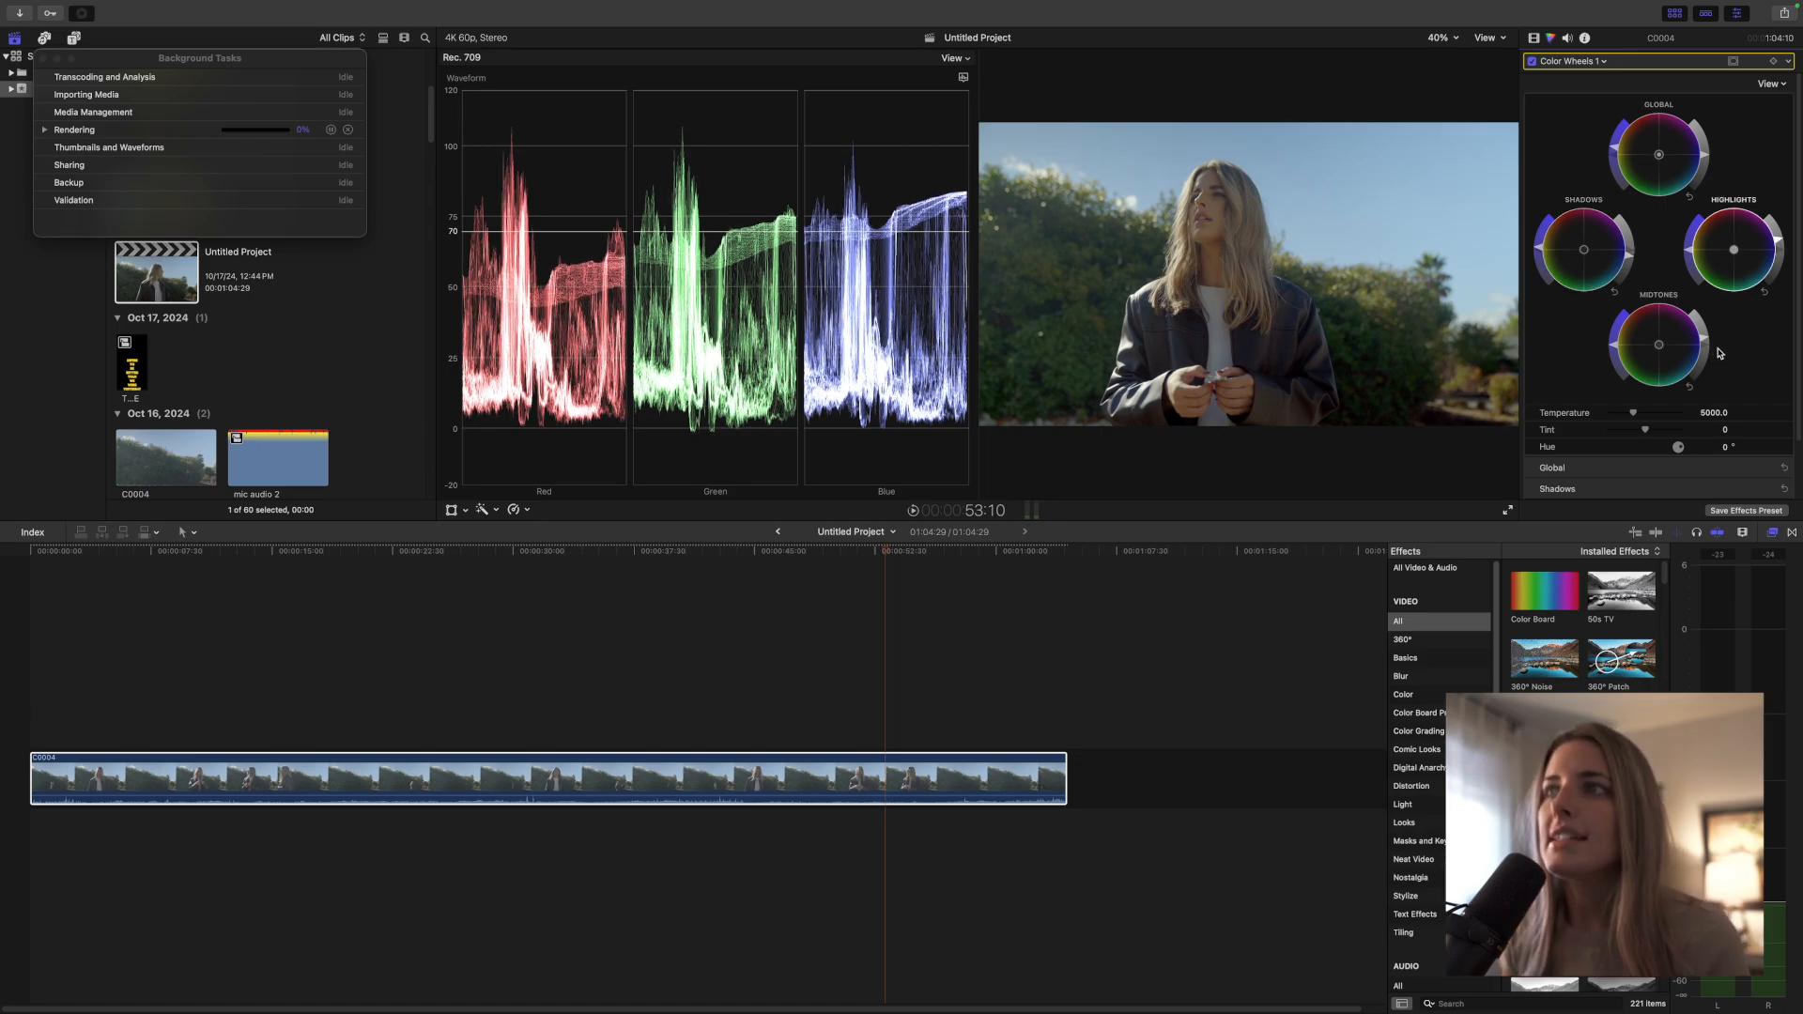
click(349, 130)
click(349, 134)
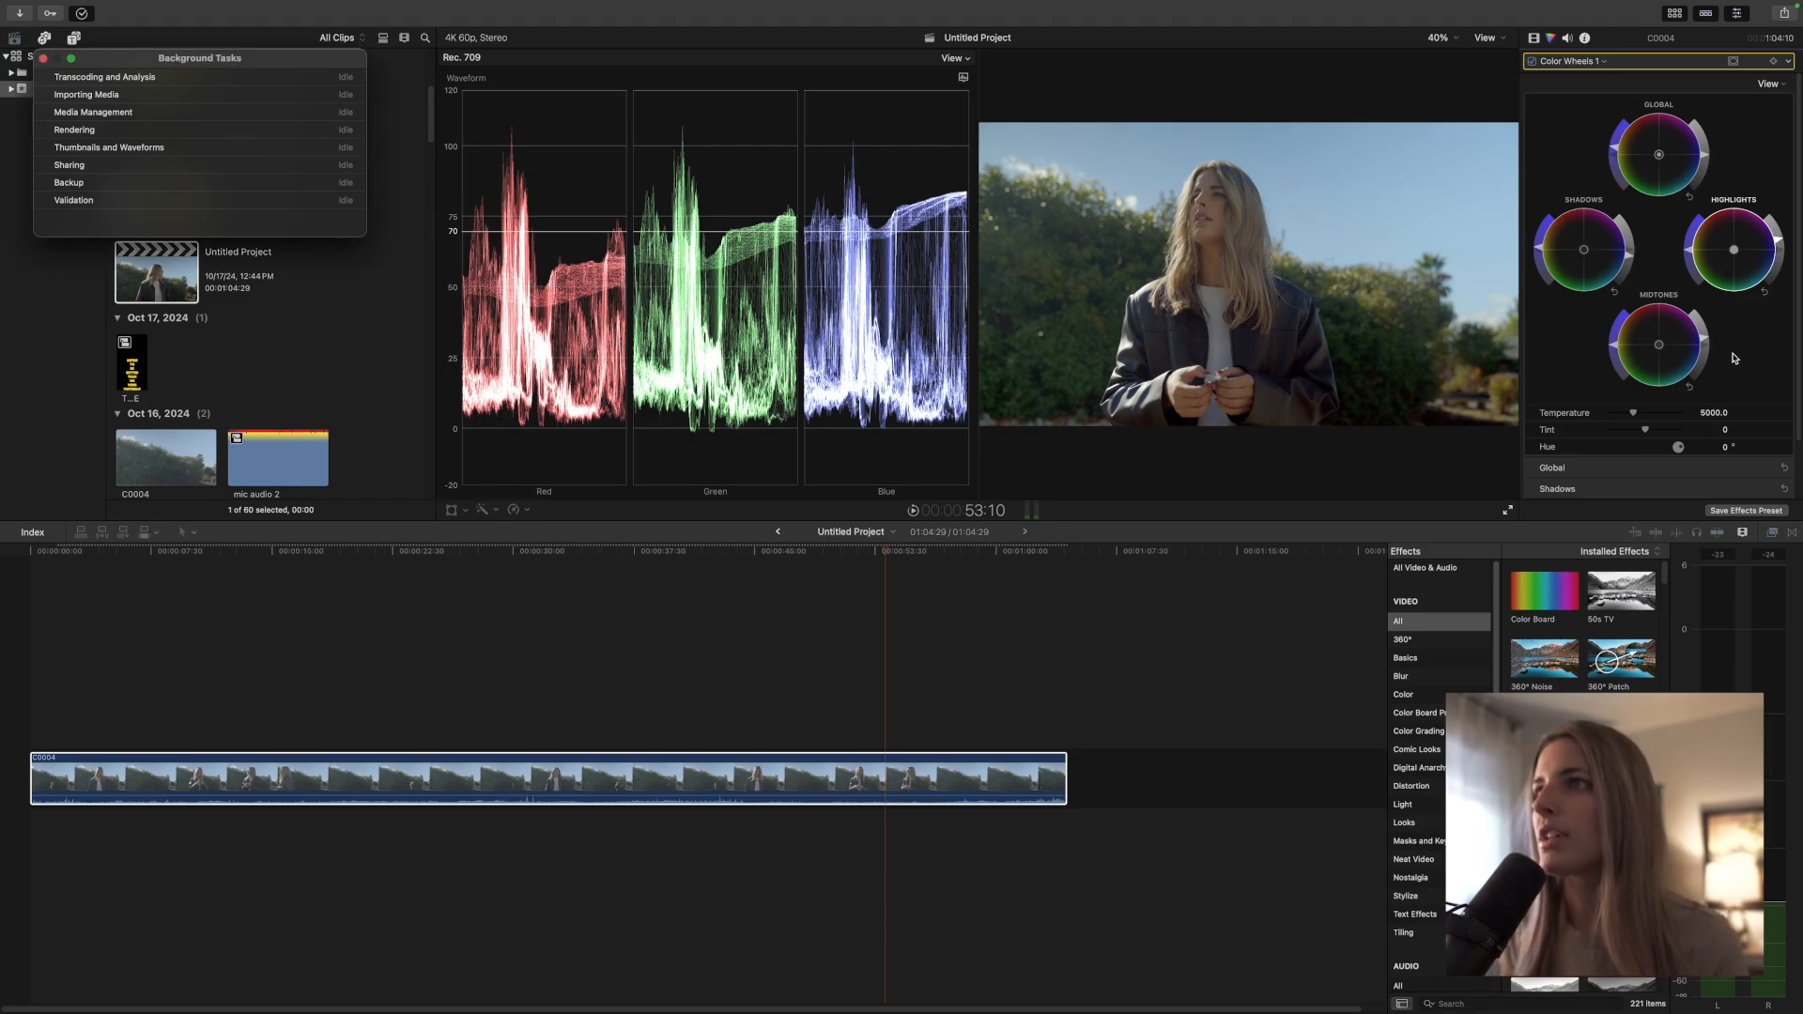
Step: Try darker midtones in Color Wheels 1 and bring their brightness back up to about the starting level
drag(1707, 344, 1709, 350)
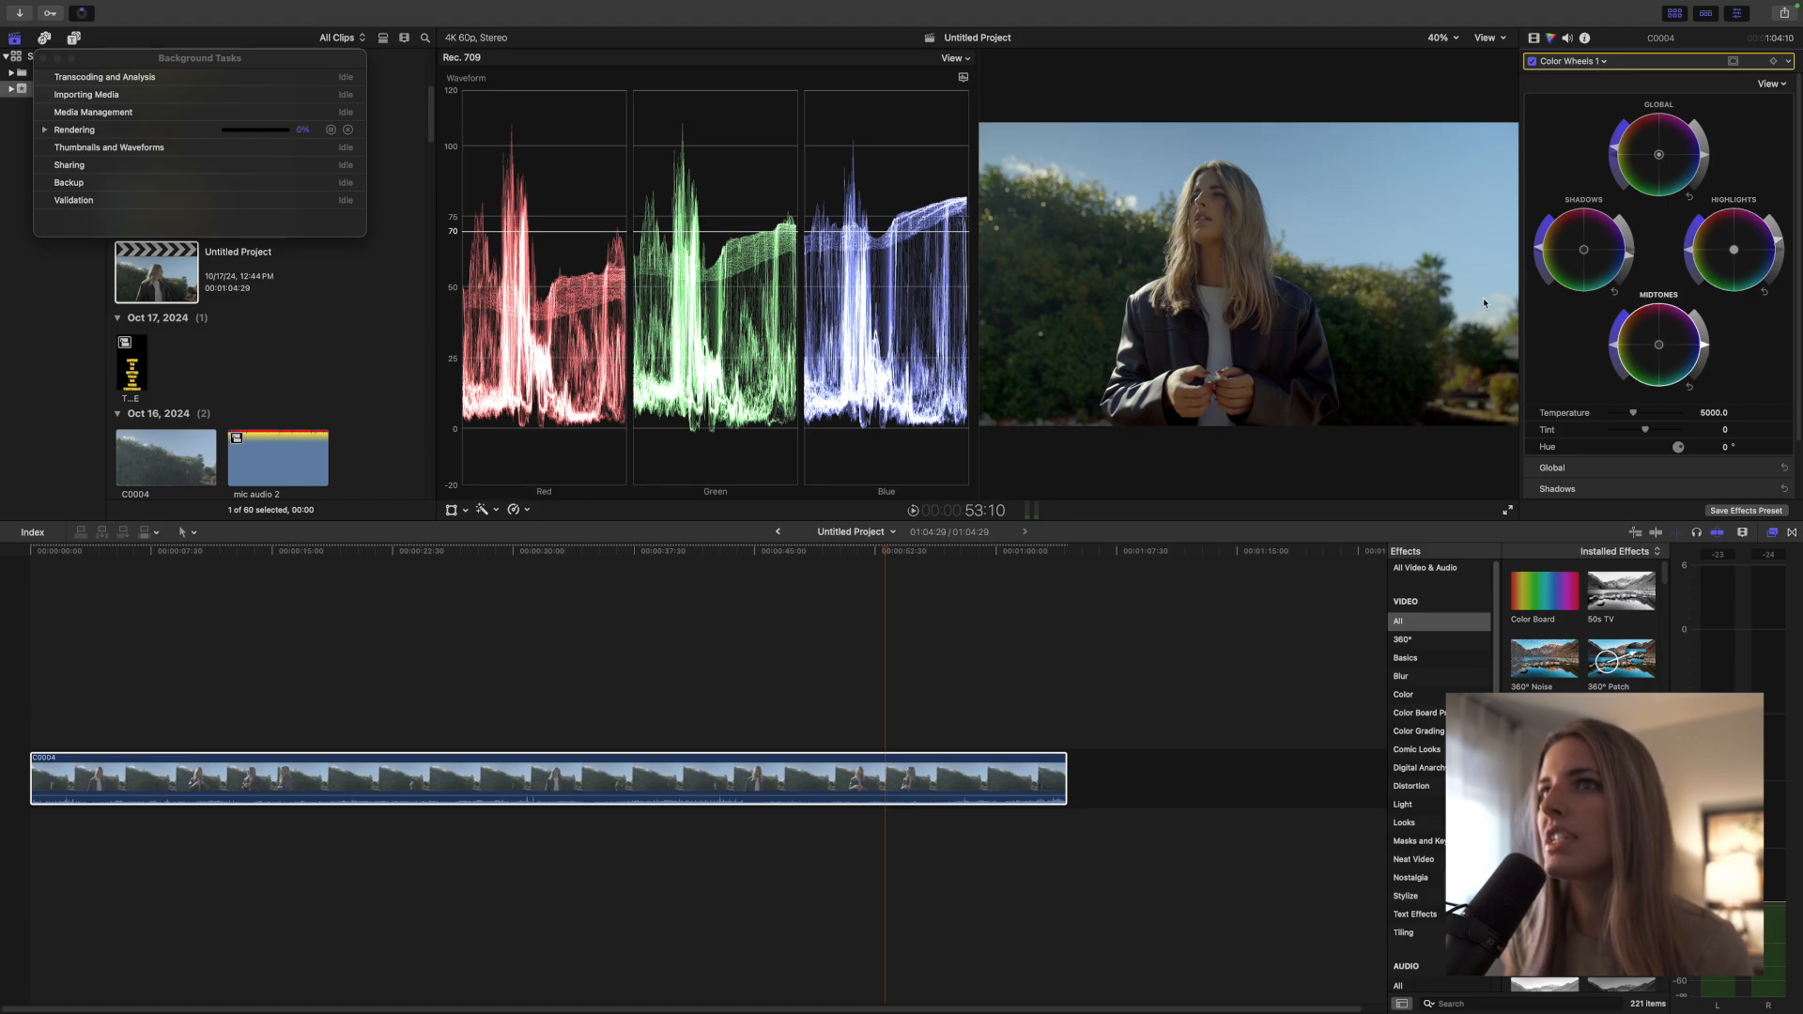
click(348, 130)
click(1709, 350)
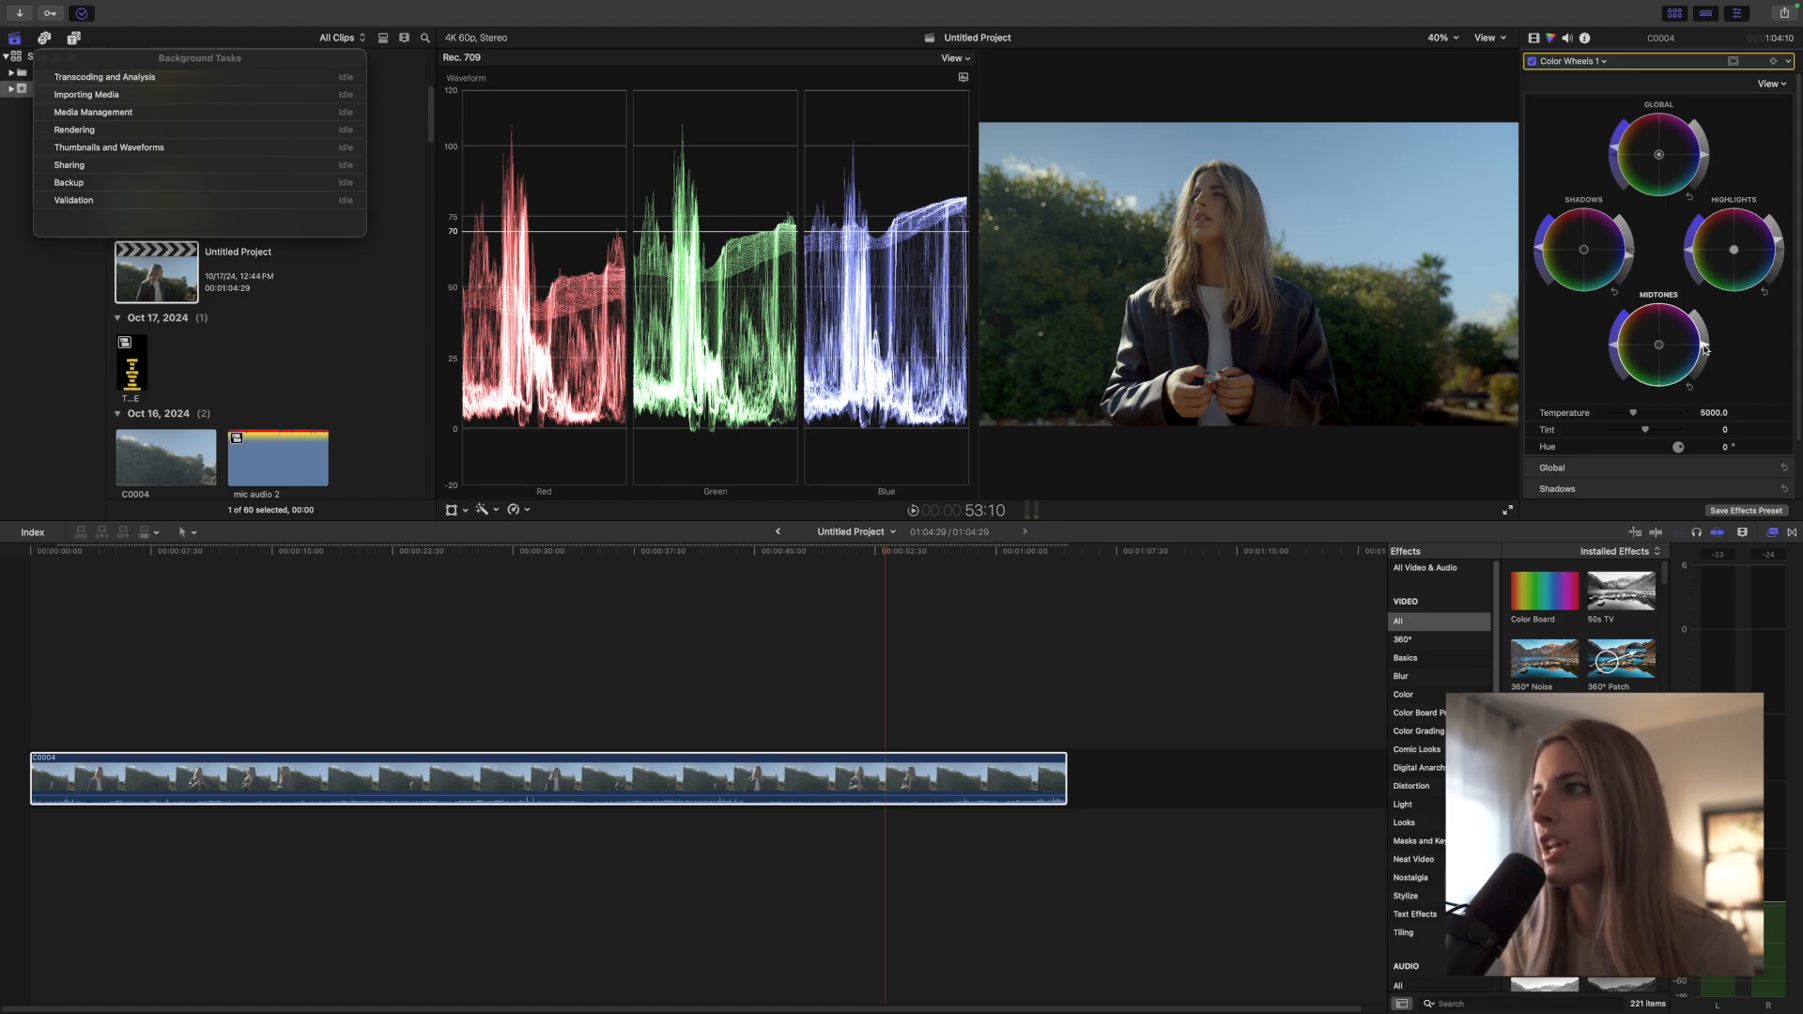
drag(1708, 347, 1707, 339)
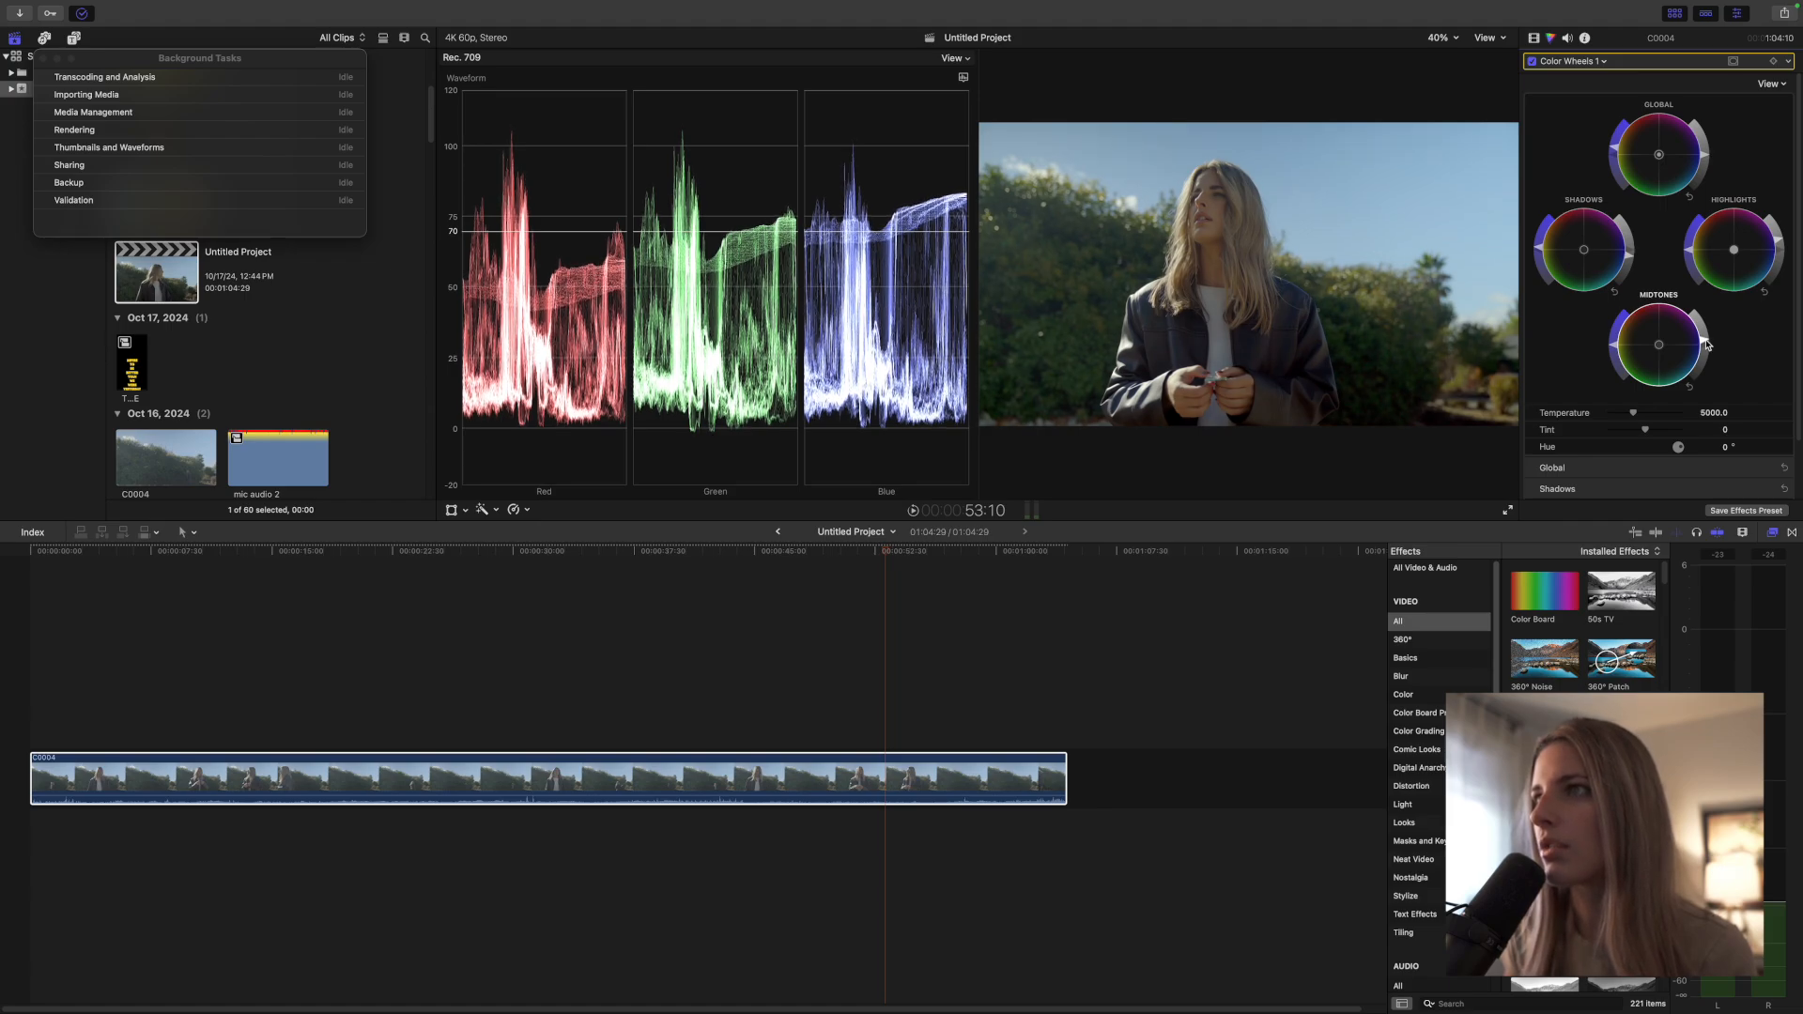
Step: Switch to the Color Curves 1 correction and enable it on the clip
click(1584, 62)
click(1588, 116)
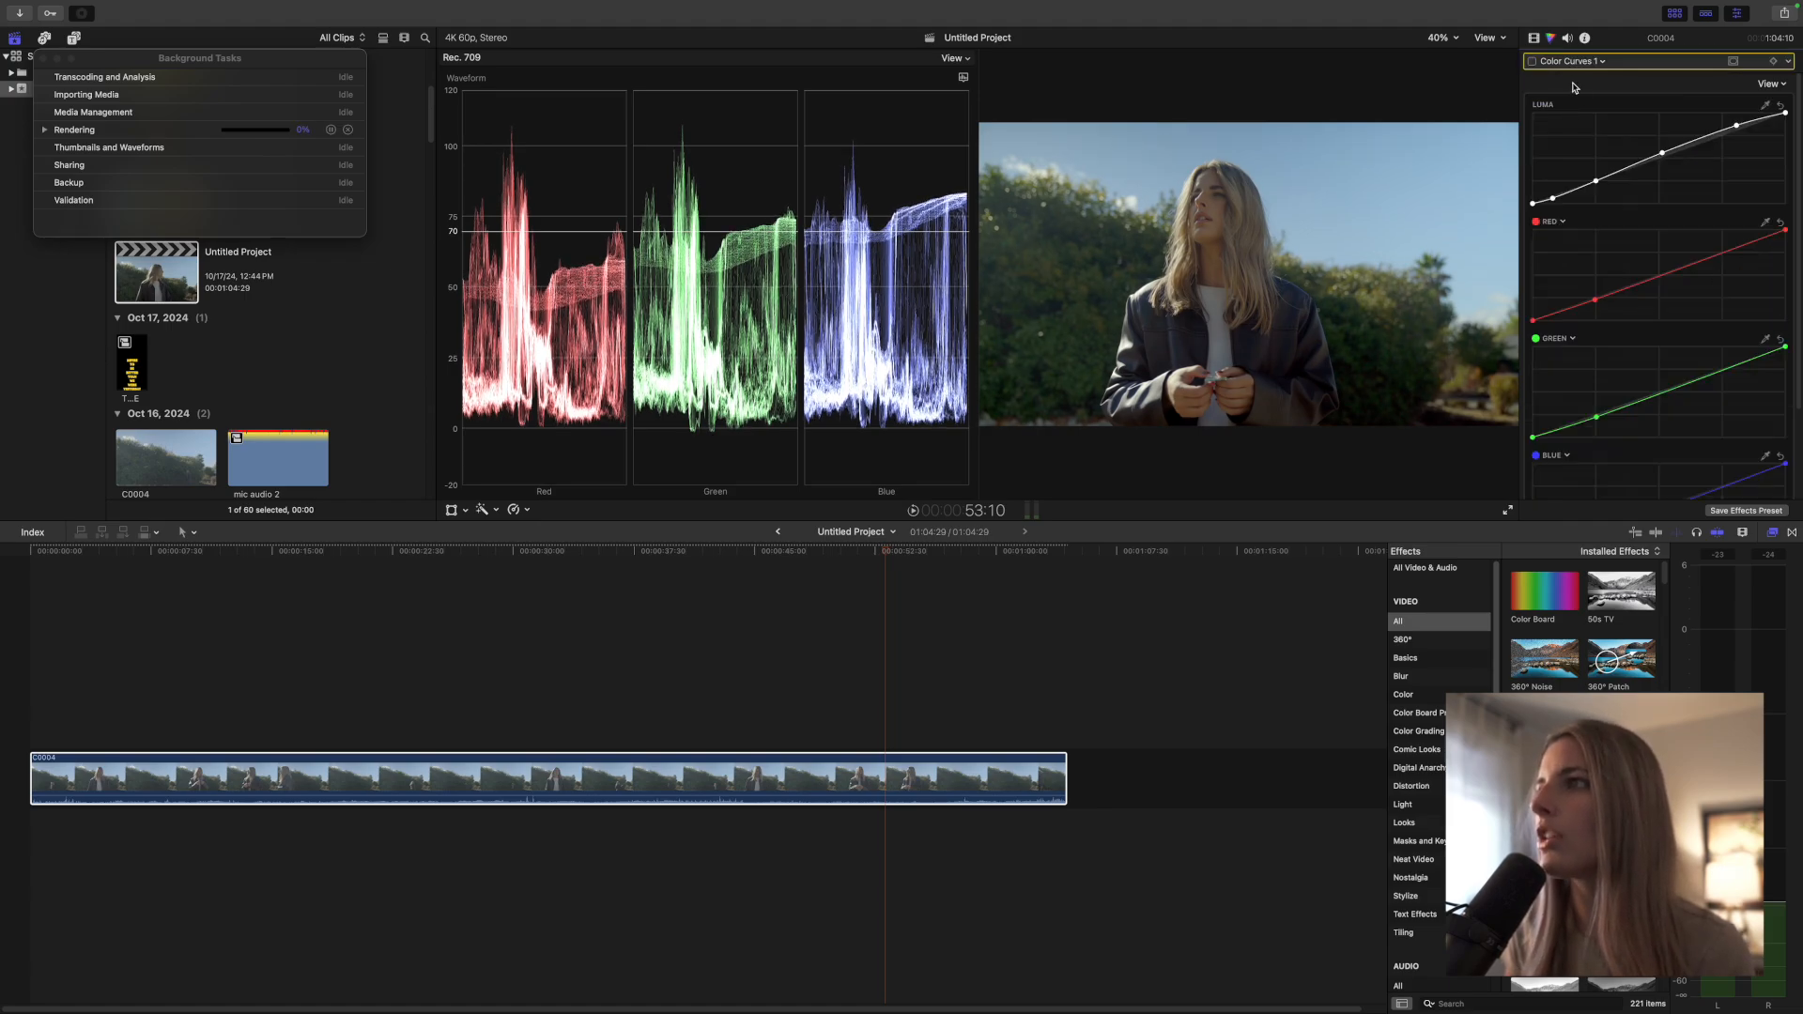
click(1533, 61)
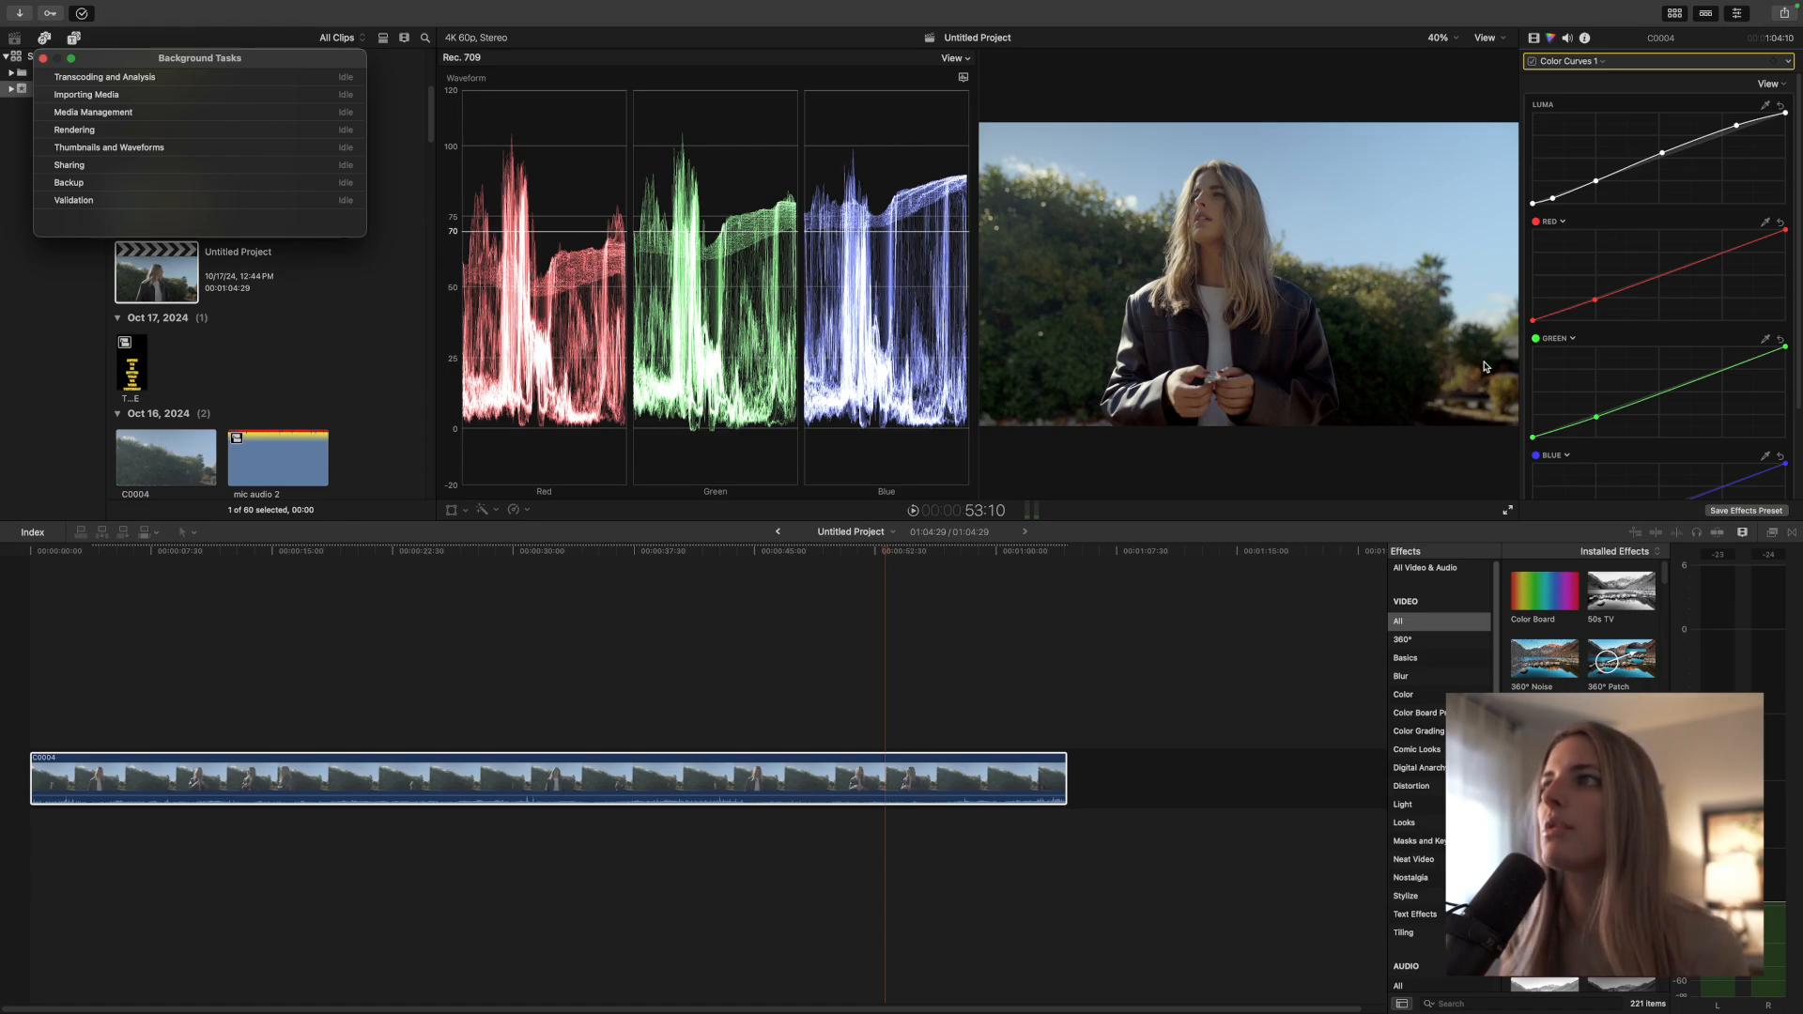
Step: Fine-tune the luma curve's shadow and midtone points, lower its upper highlight point slightly, and cancel the background rendering
click(1552, 201)
click(1551, 200)
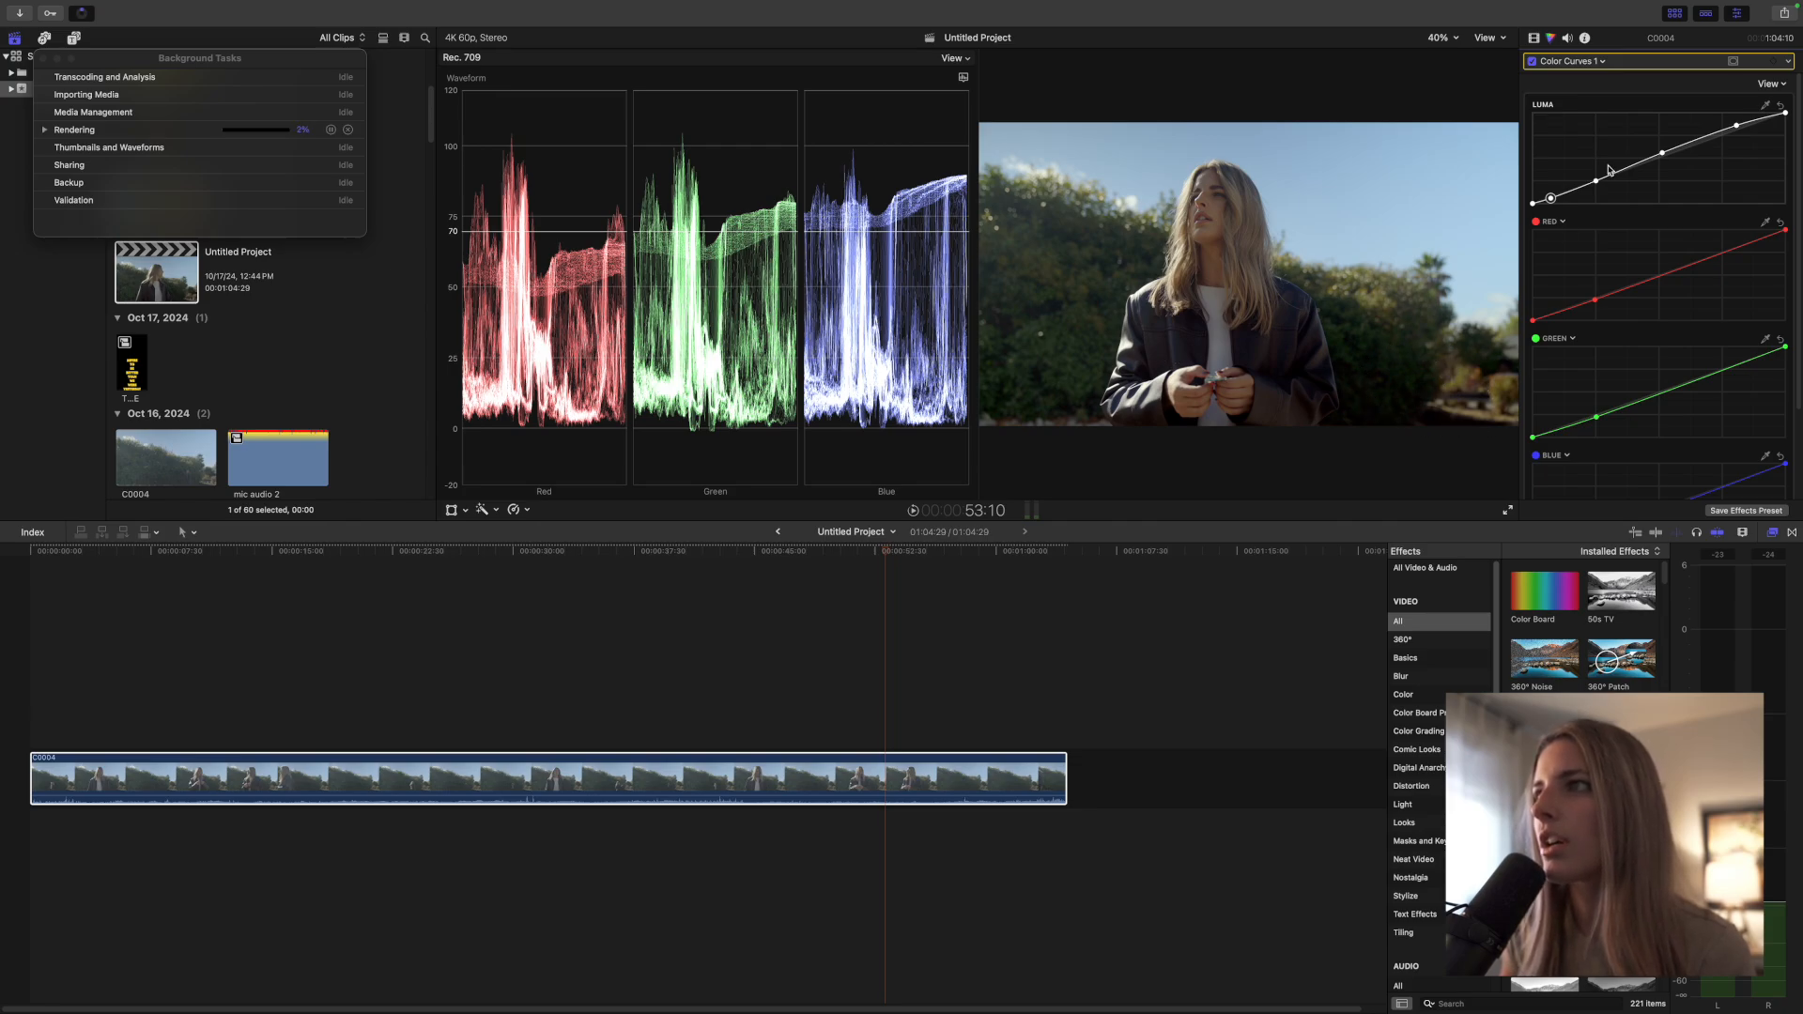
click(1661, 155)
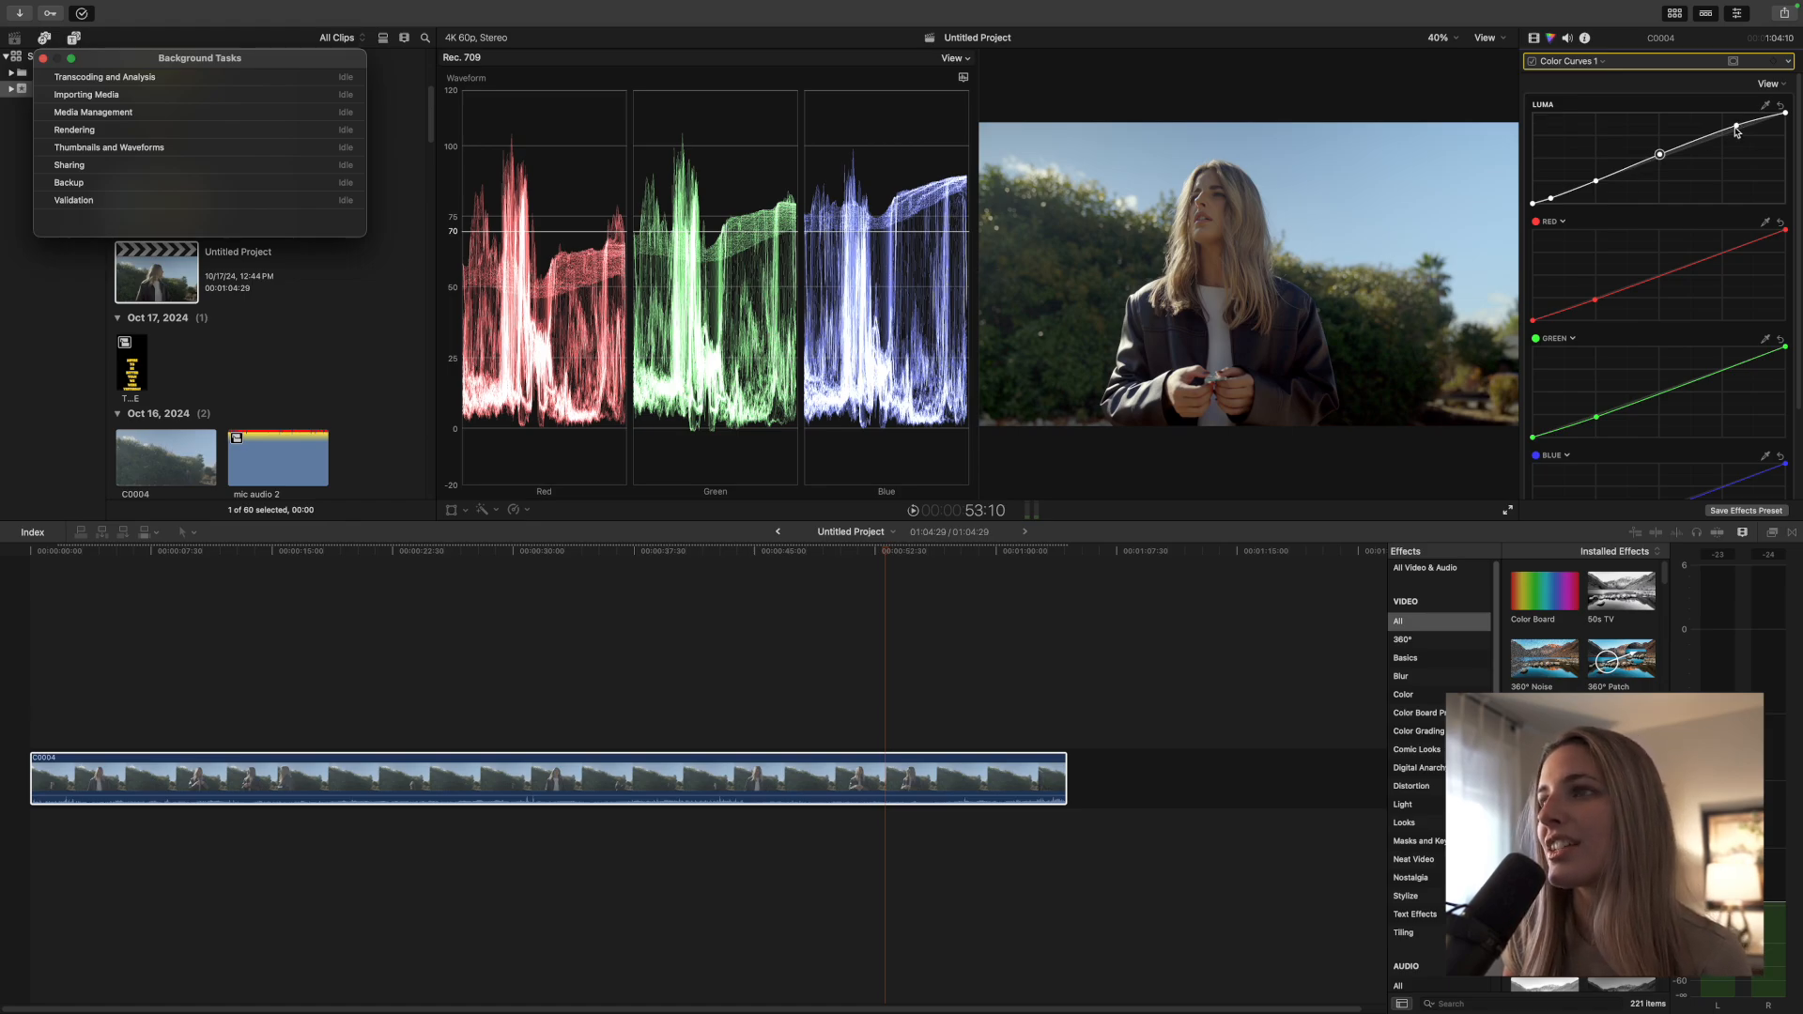
drag(1737, 131, 1733, 132)
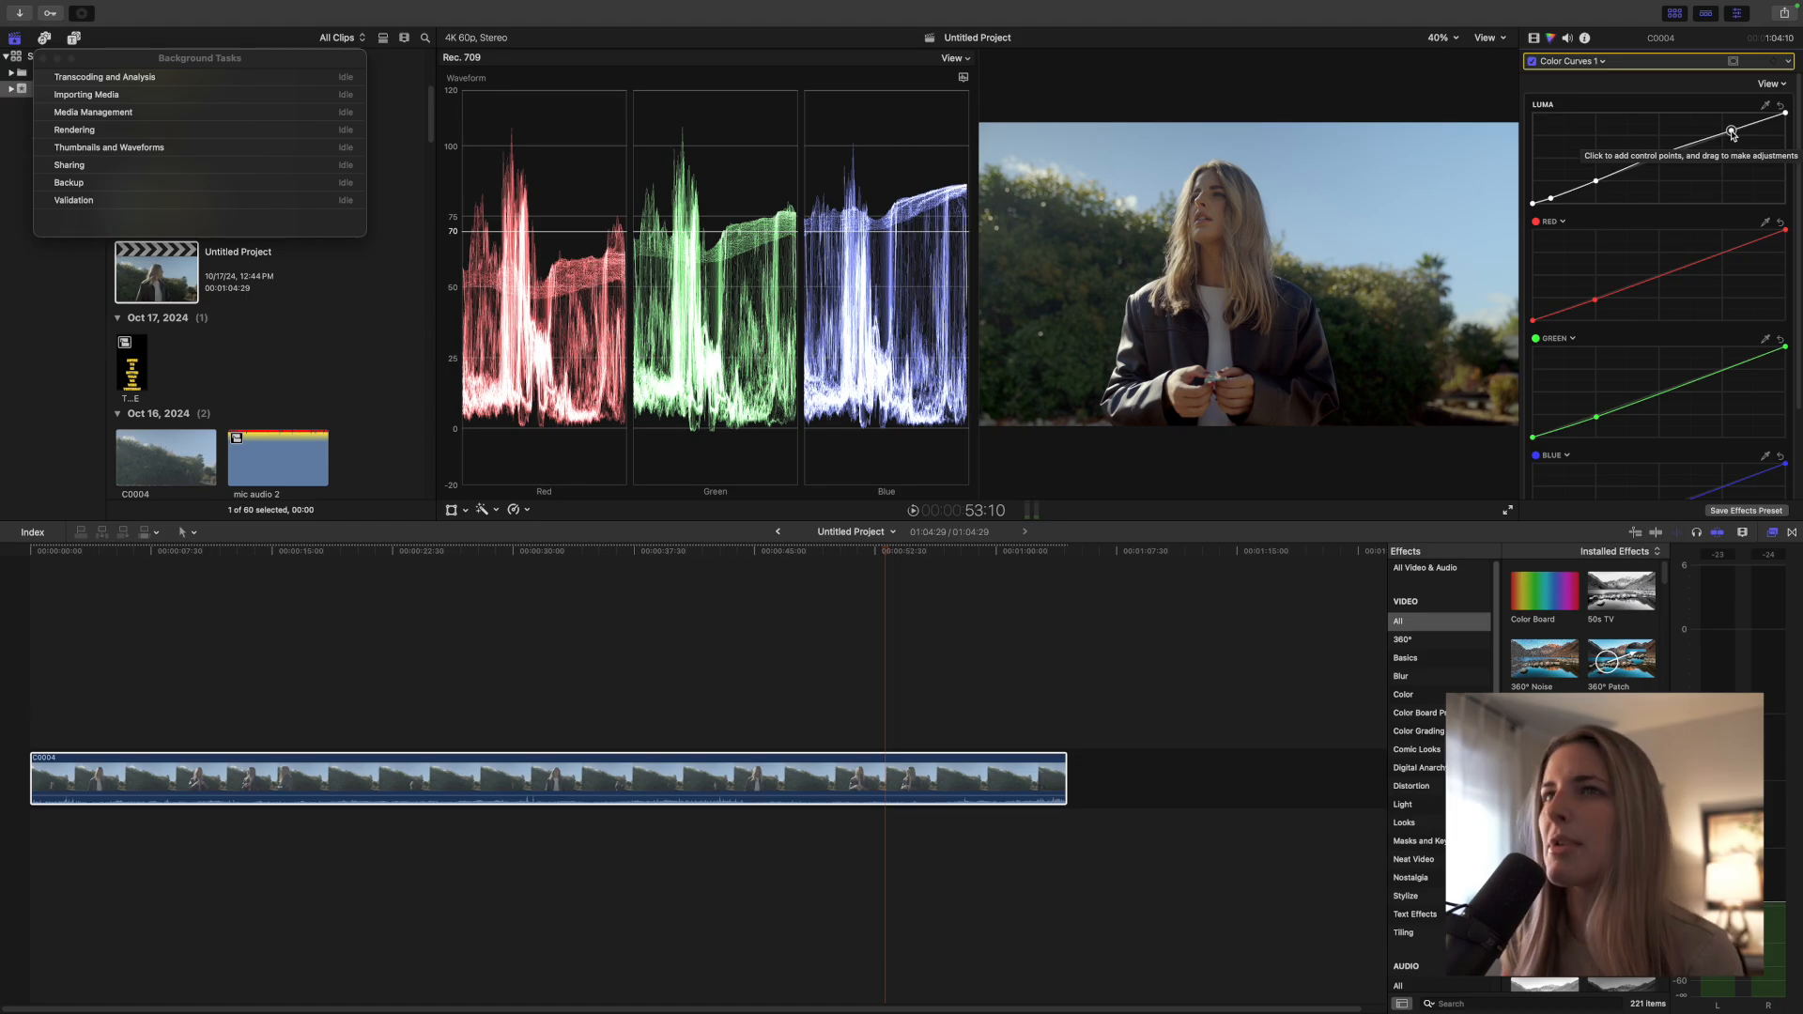
click(349, 130)
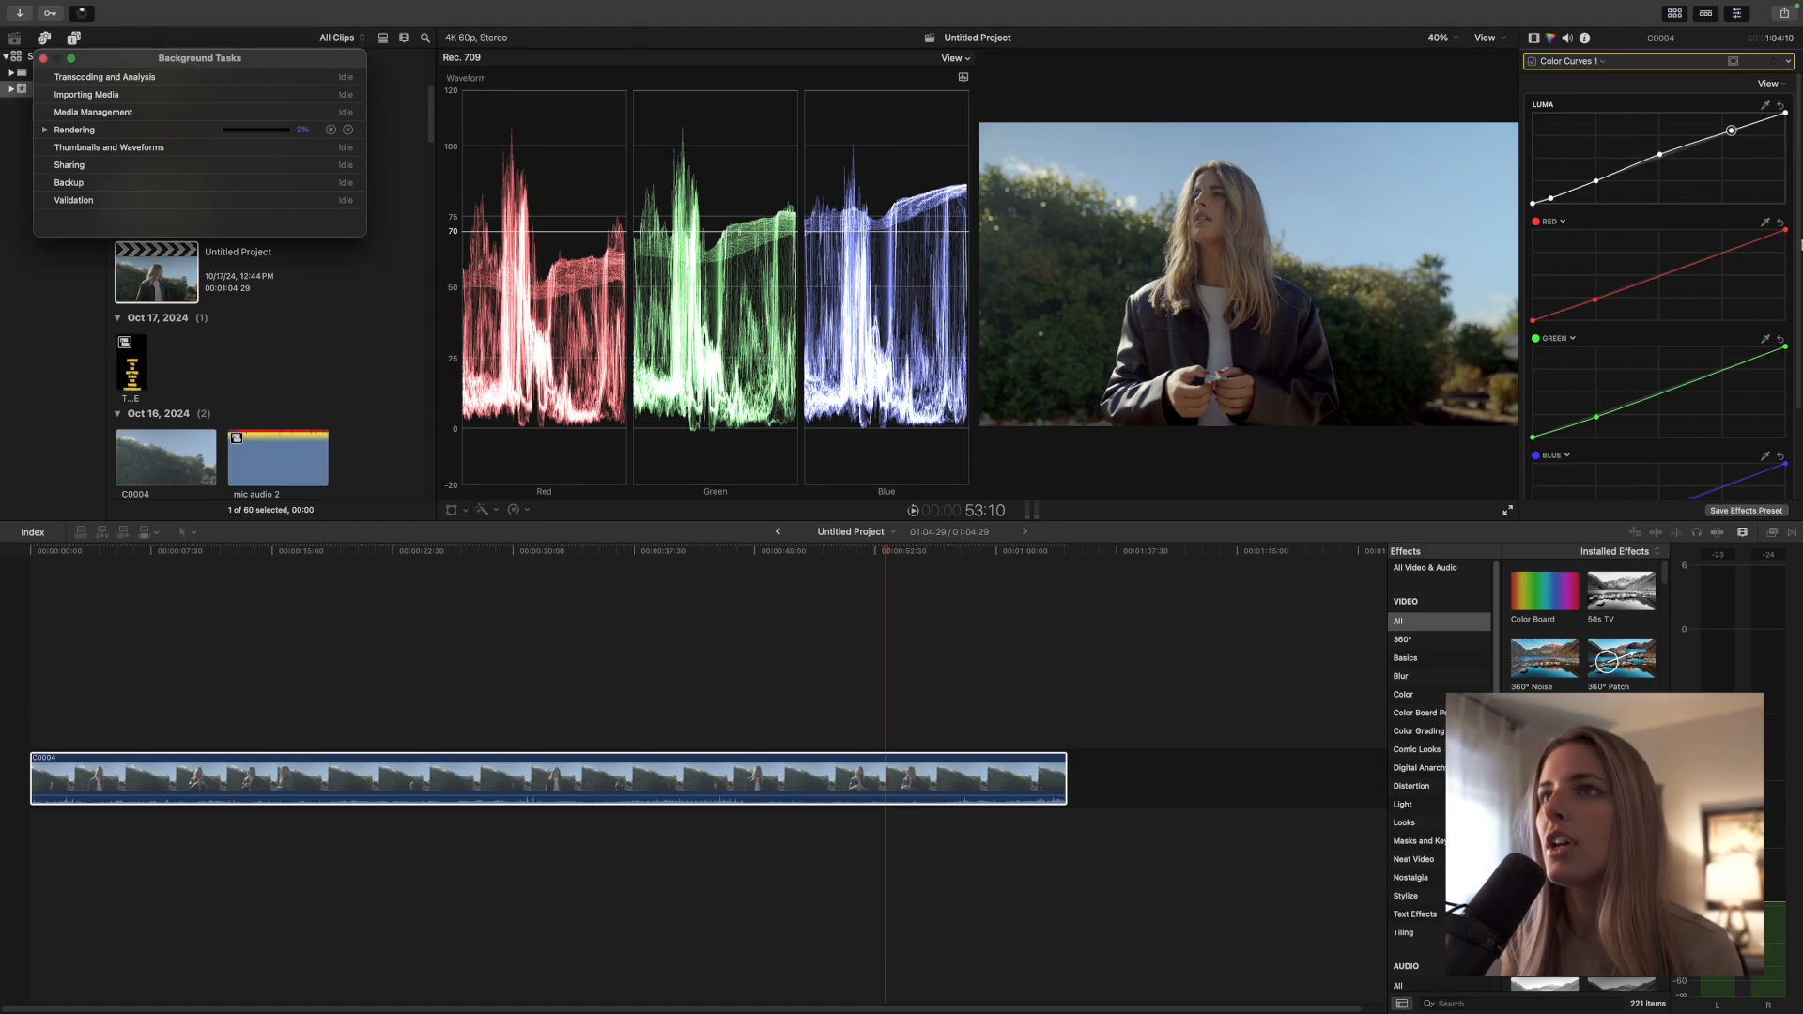
Step: Pull the luma curve's white end point down slightly and cancel the background rendering
click(1788, 113)
drag(1786, 113, 1786, 114)
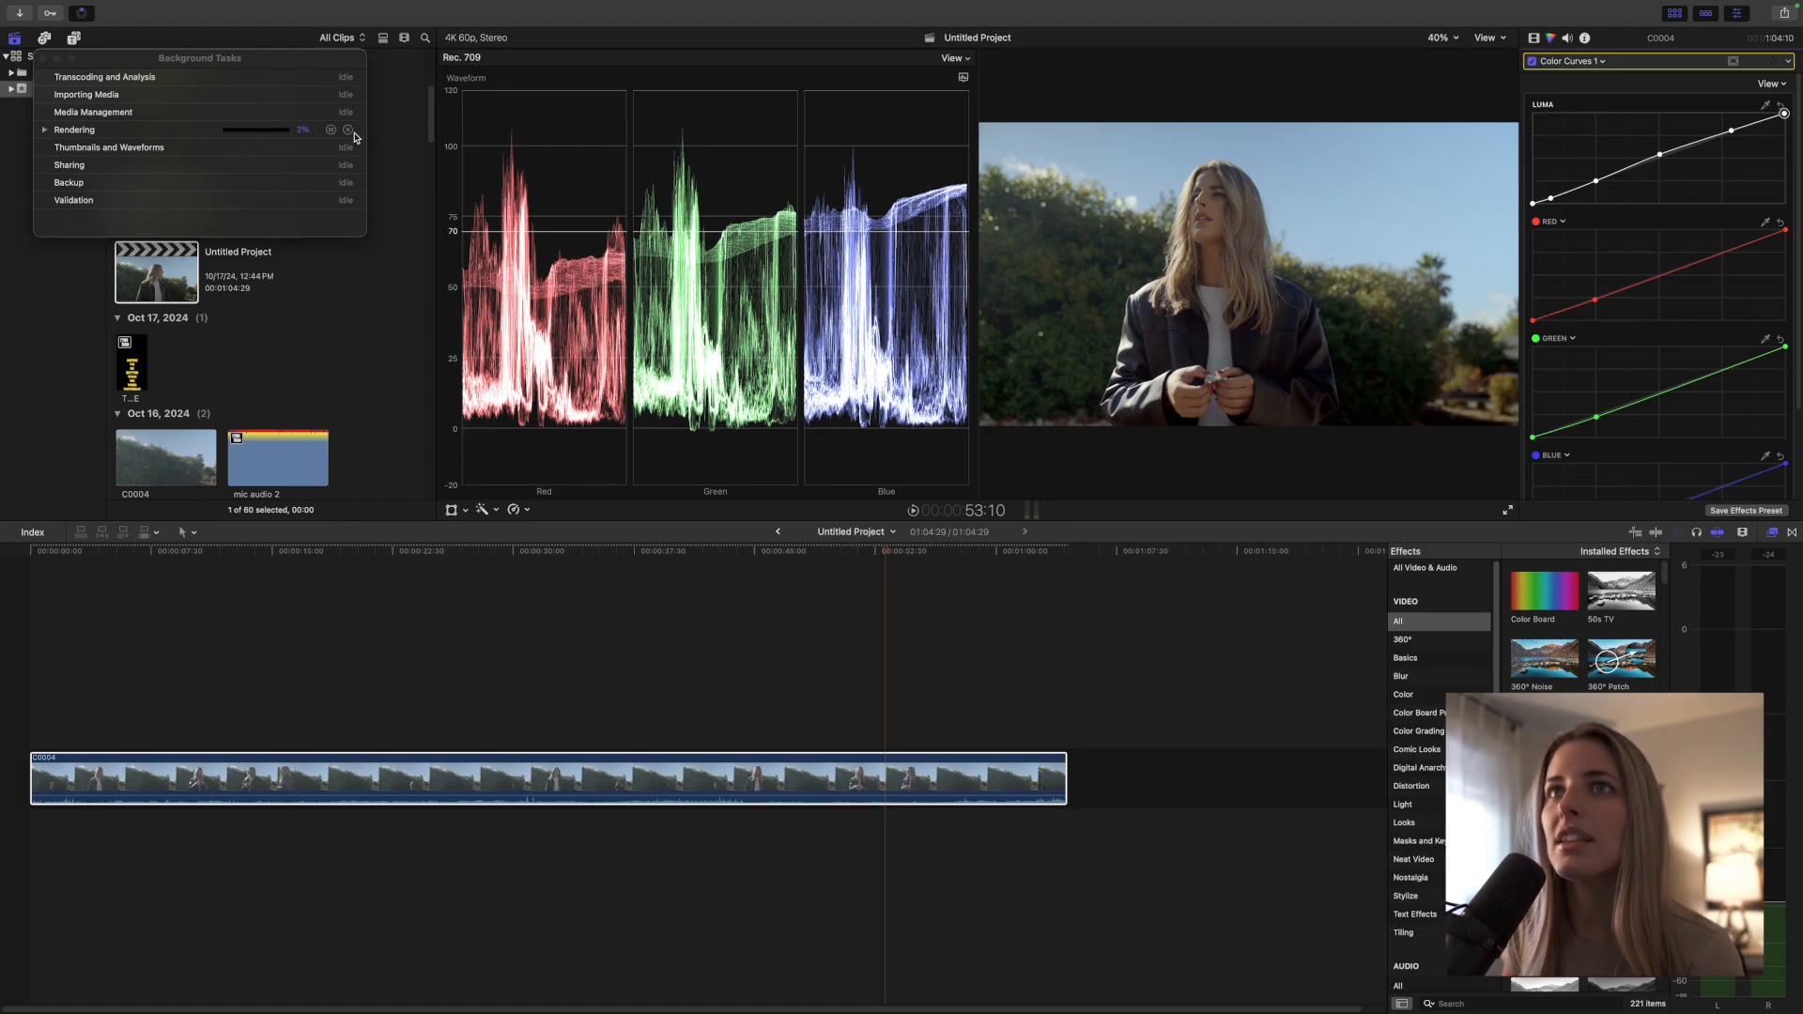
click(354, 137)
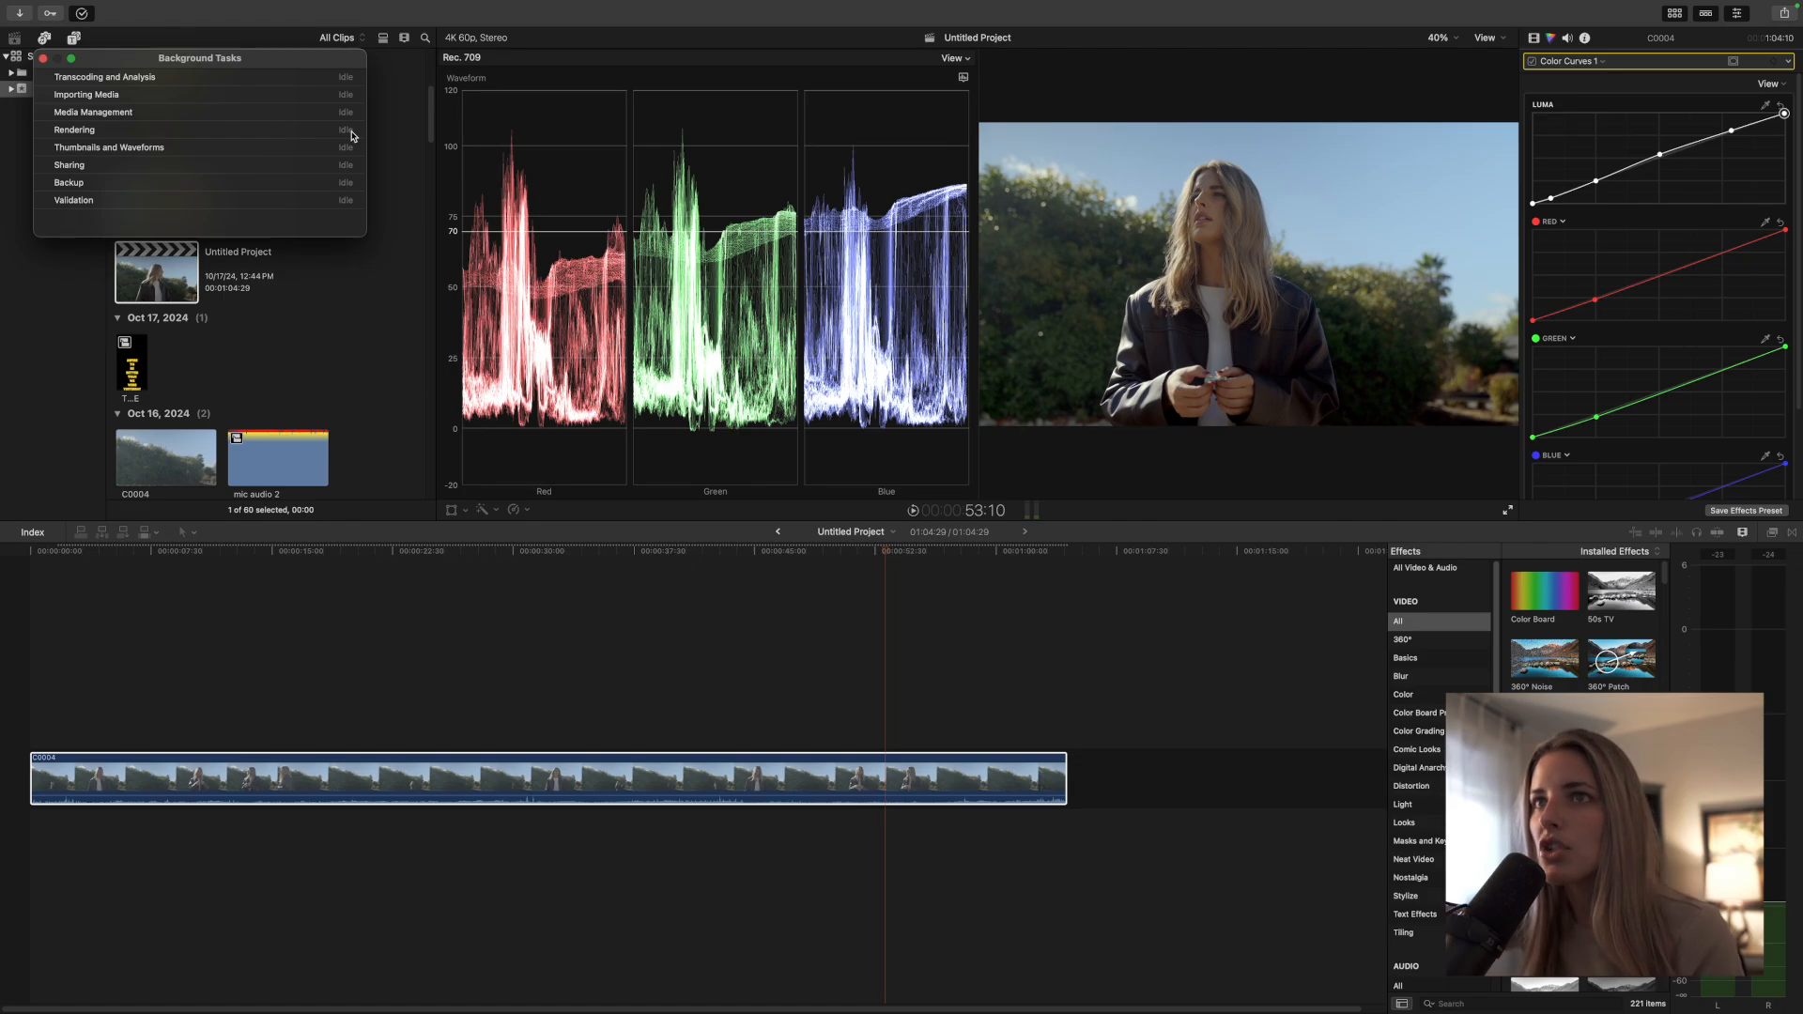
Step: Add an upper control point to both the green and red curves, raising each slightly above its line
click(1724, 374)
click(1722, 370)
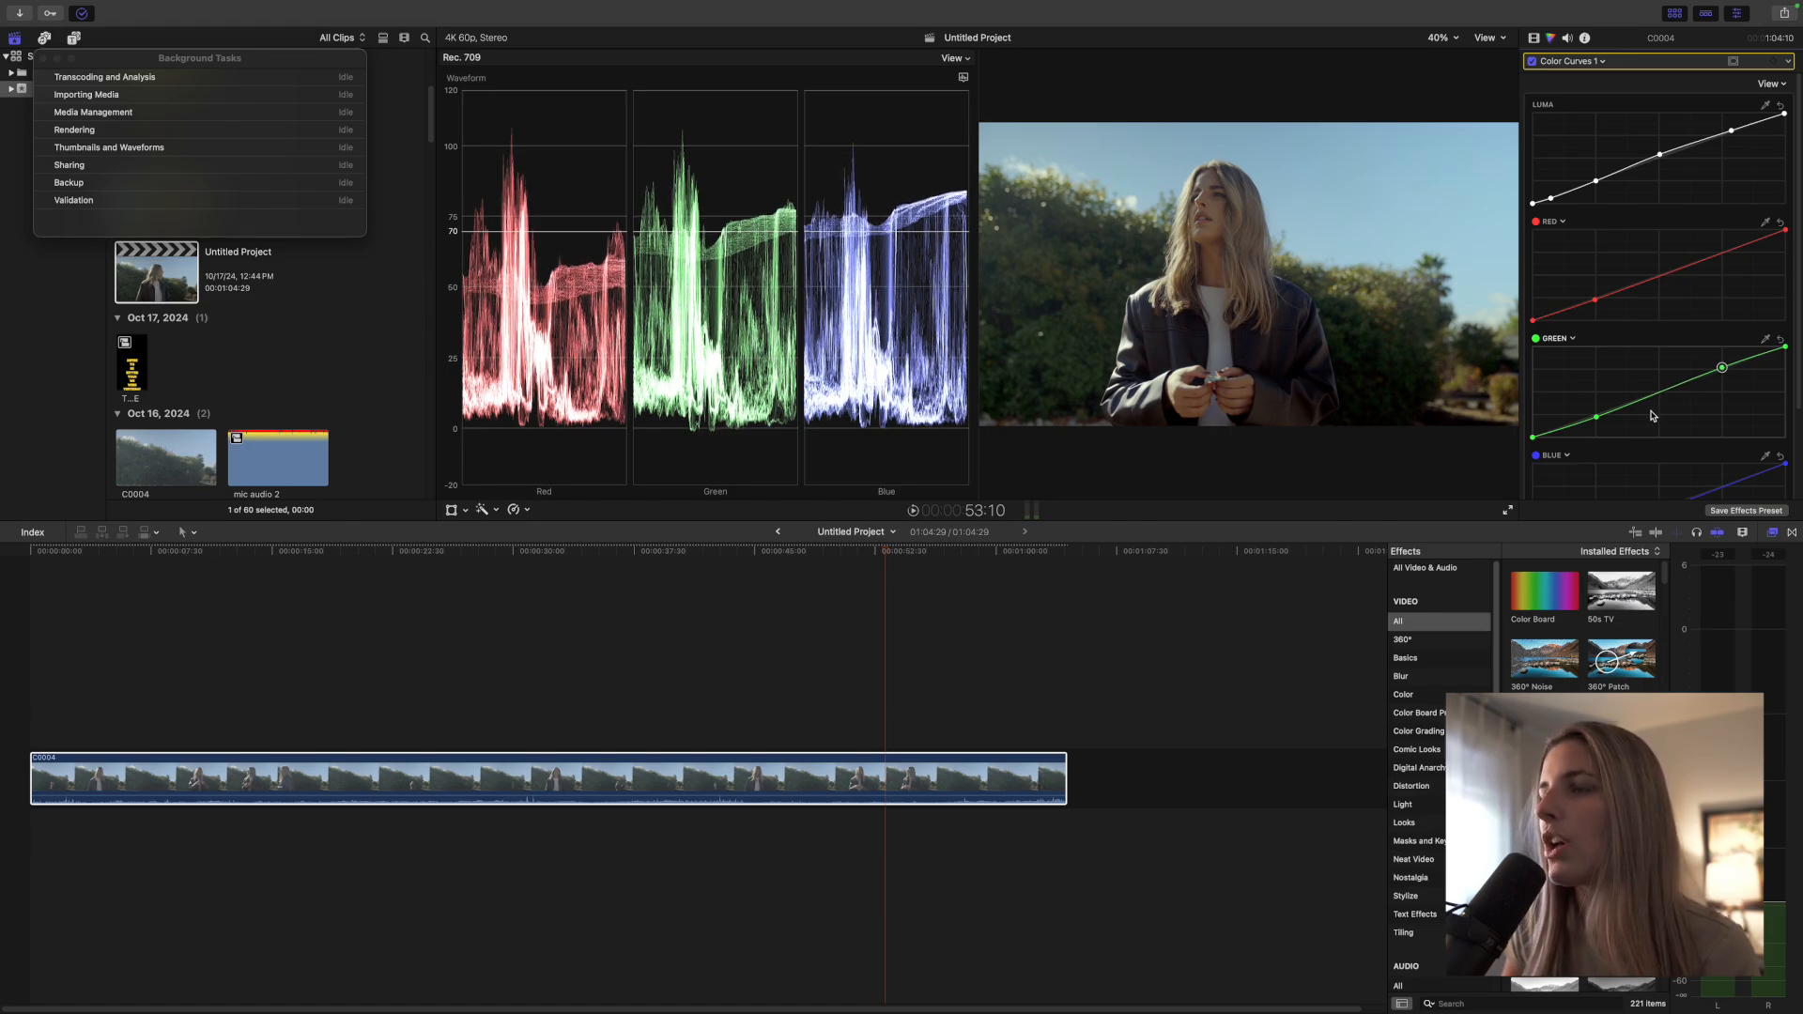
drag(1725, 253, 1722, 248)
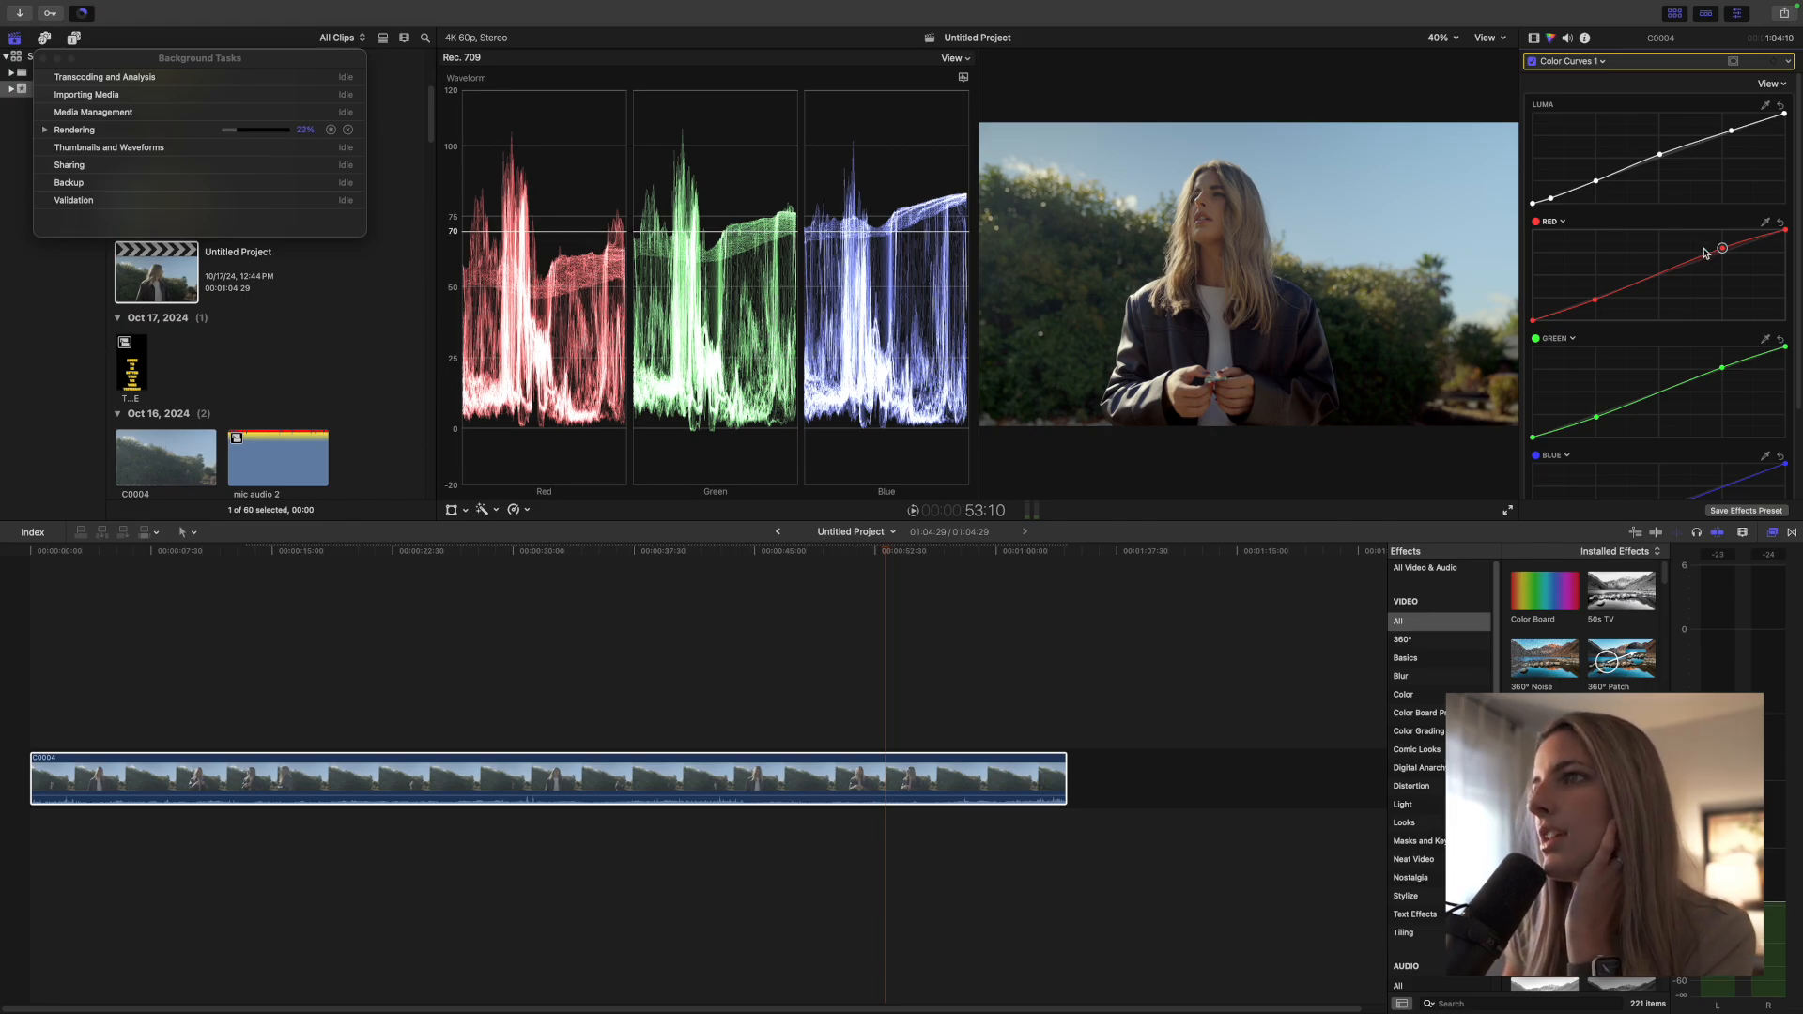
Step: Add an upper control point to the blue curve slightly below its line, and lower the curve's white end point
scroll(1730, 375, down, 2)
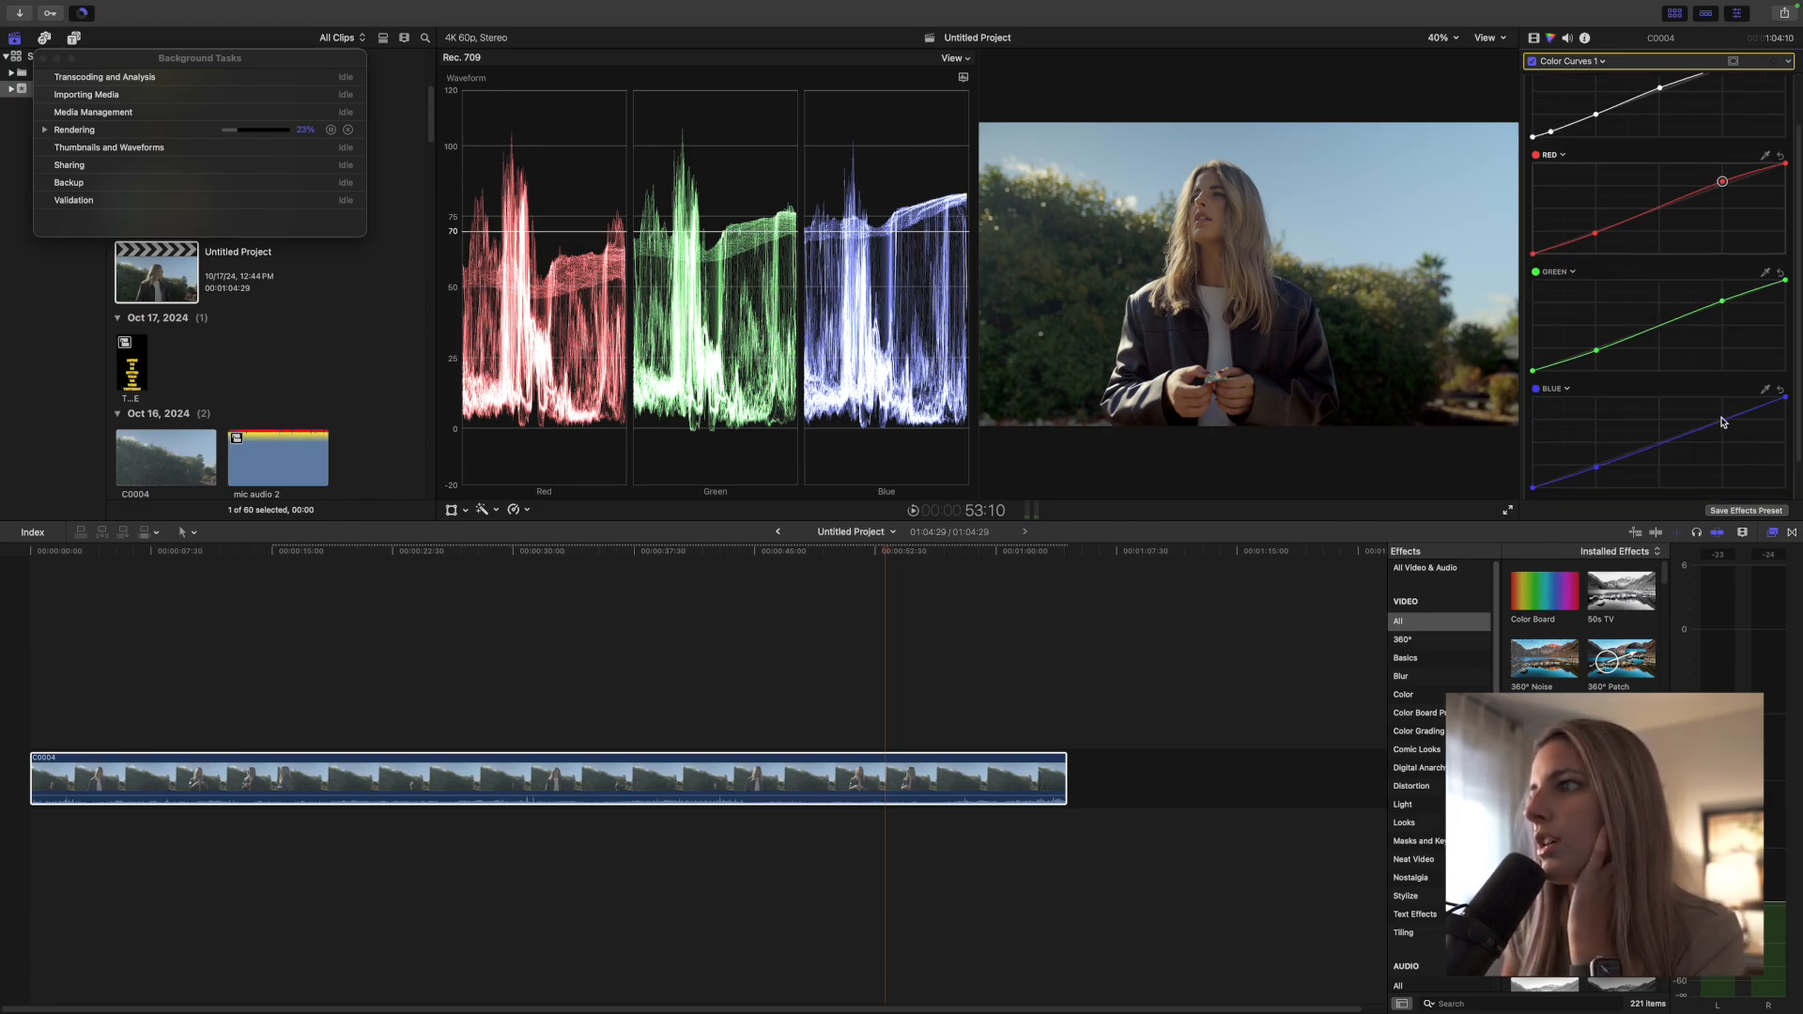
drag(1725, 422, 1726, 427)
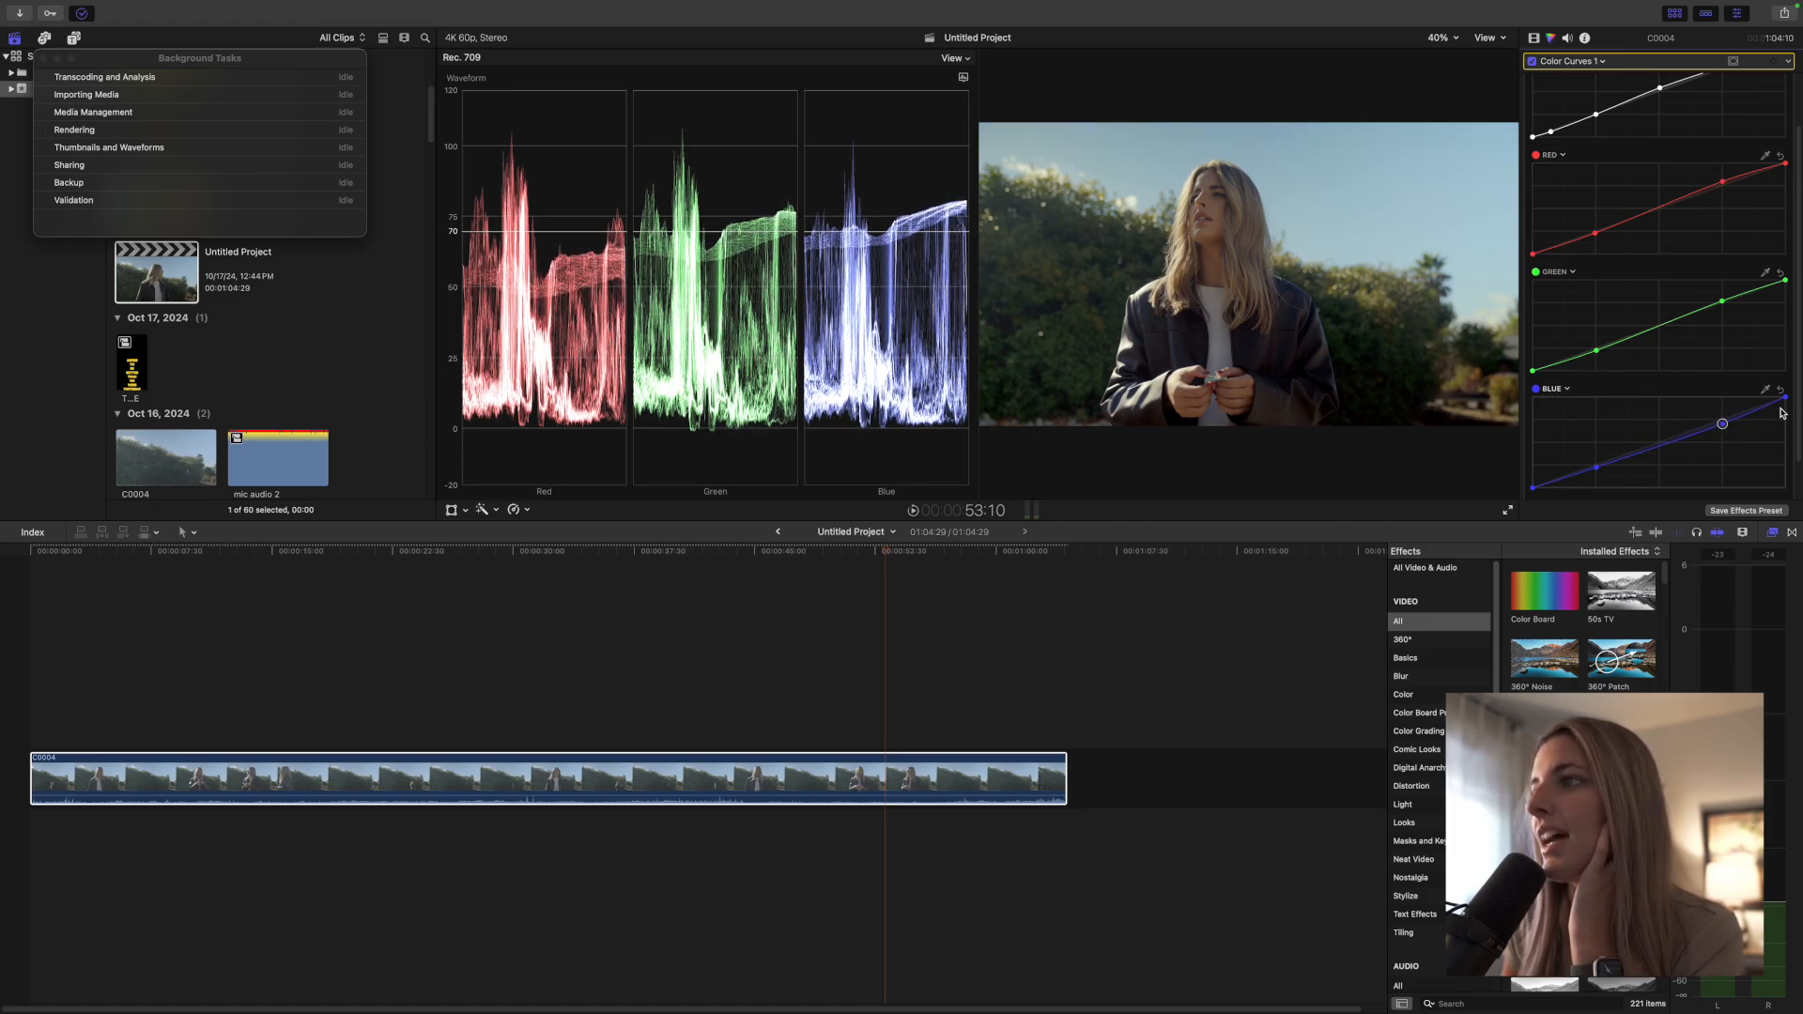
drag(1785, 398, 1787, 403)
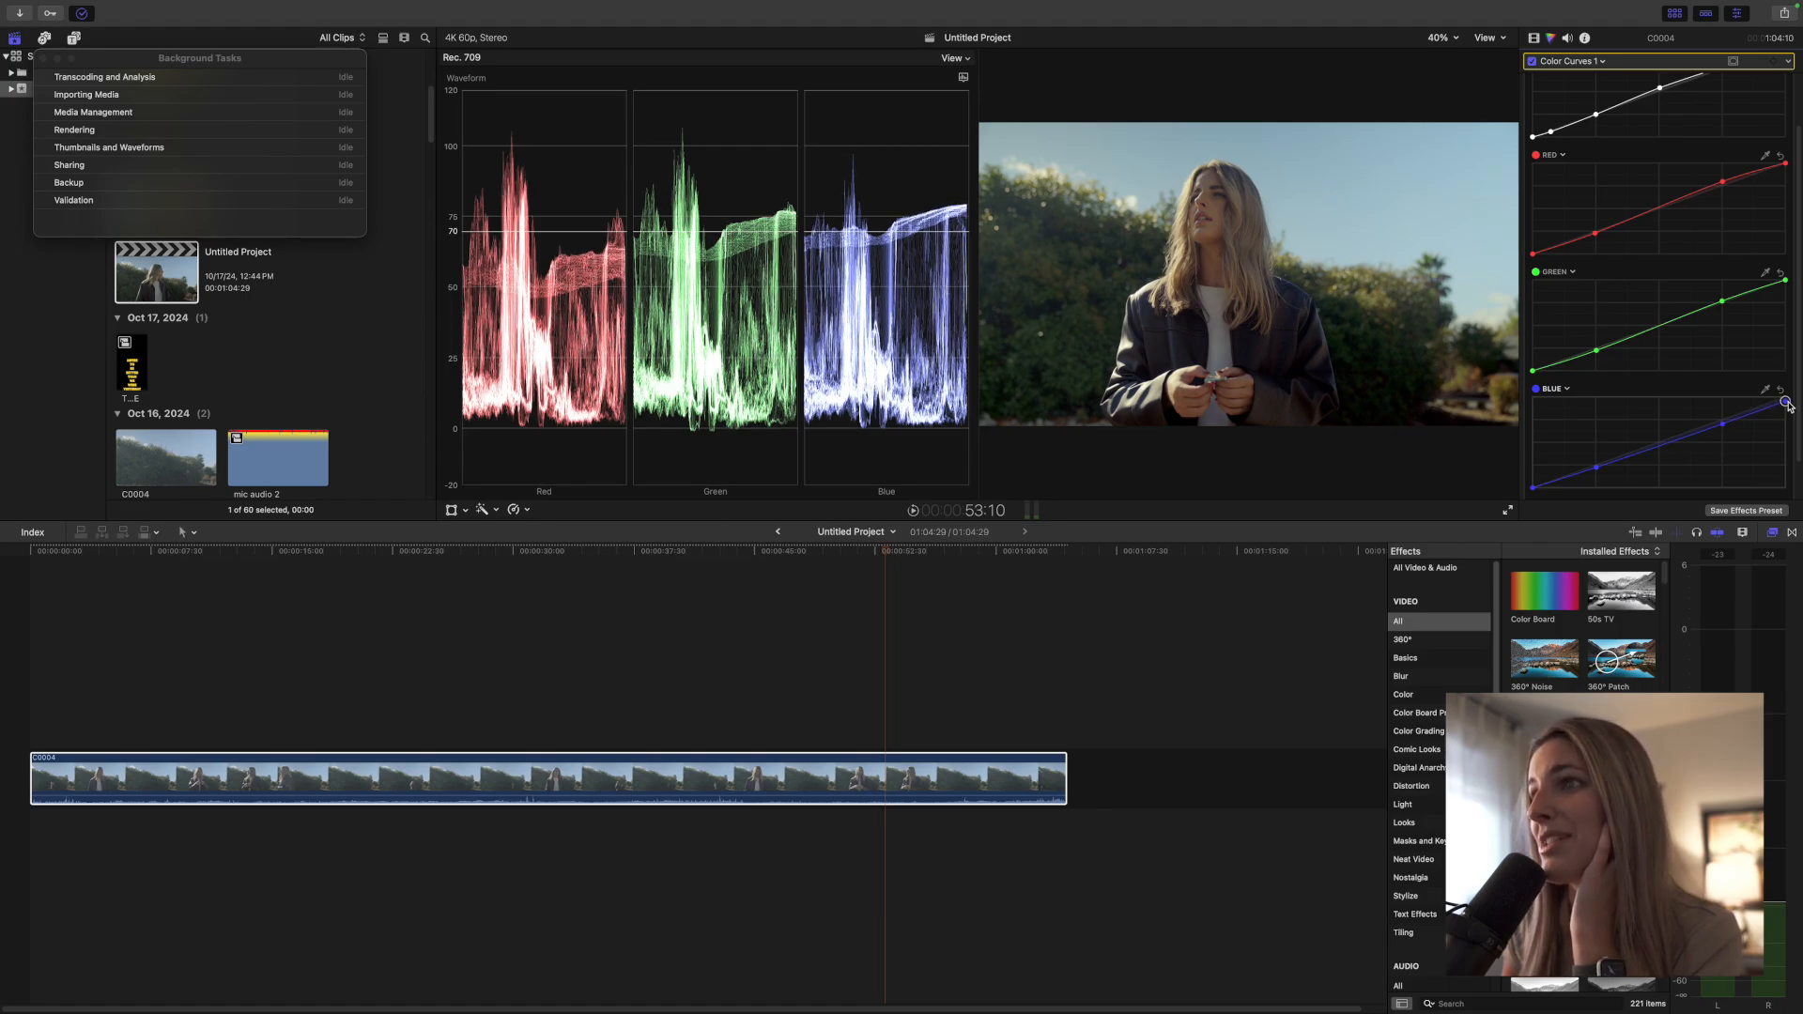
Step: Lower the red curve's existing shadow control point very slightly
scroll(1739, 302, up, 3)
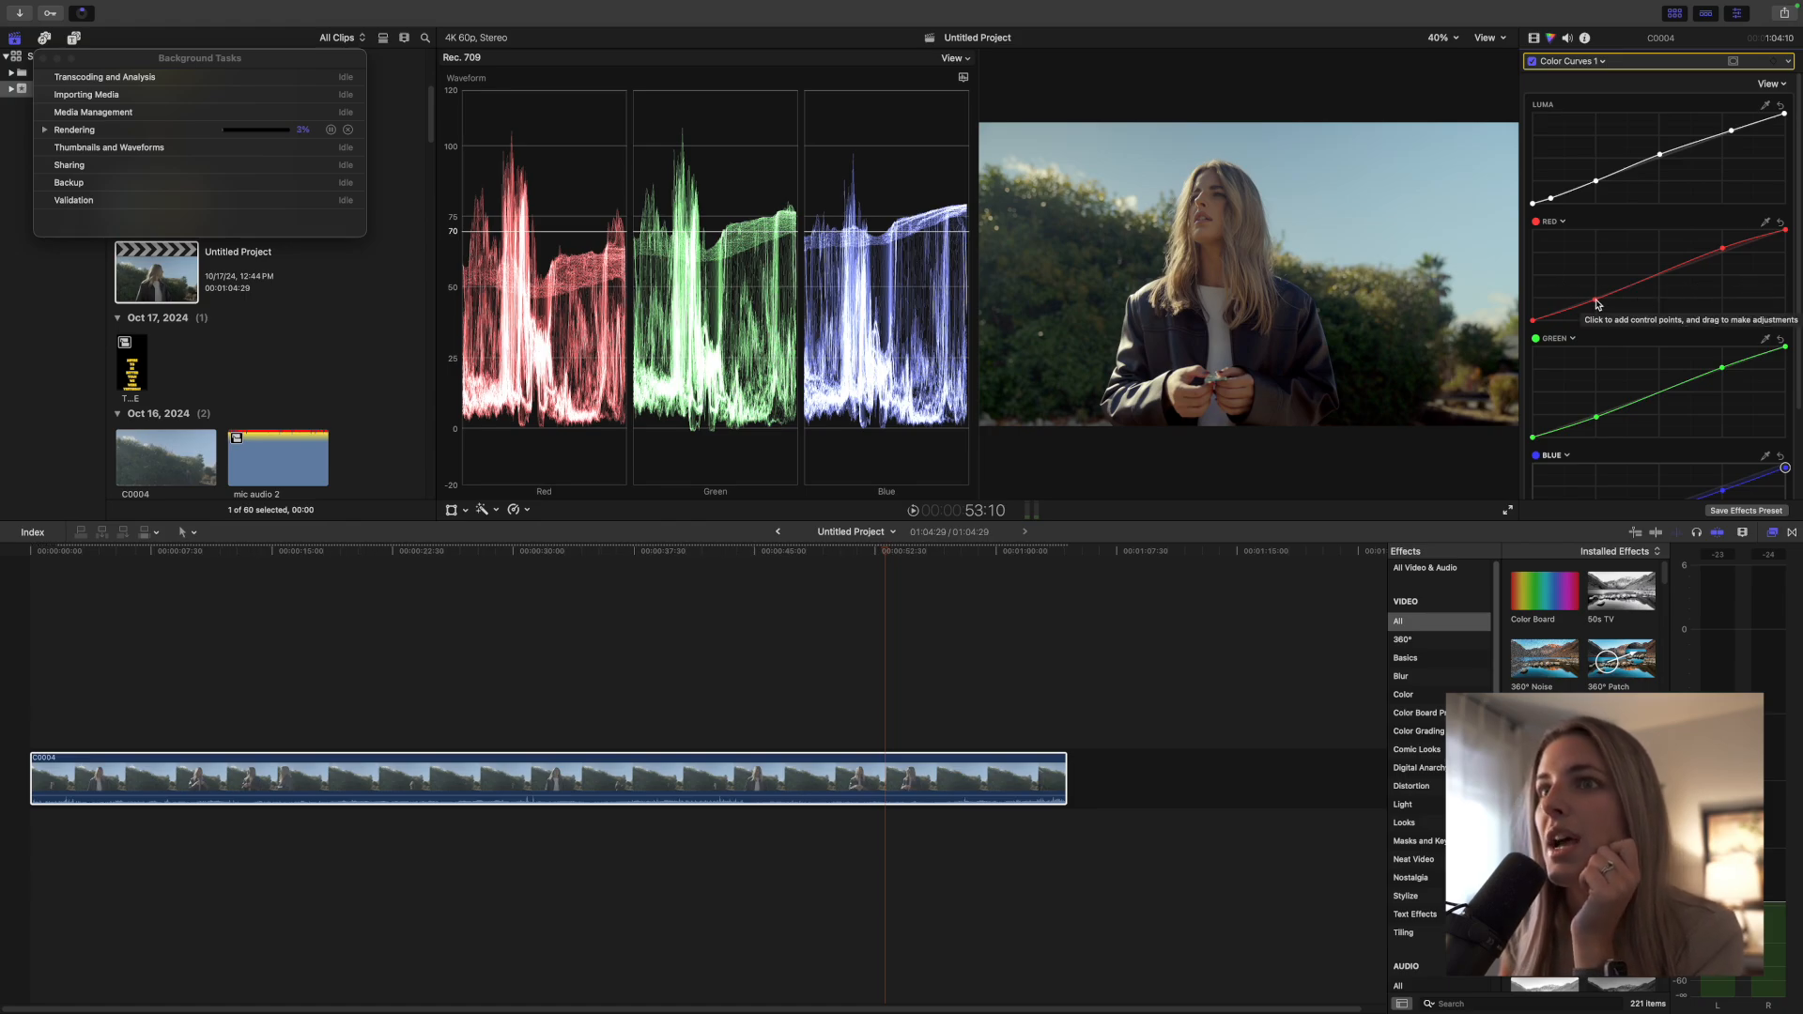
scroll(1681, 363, down, 2)
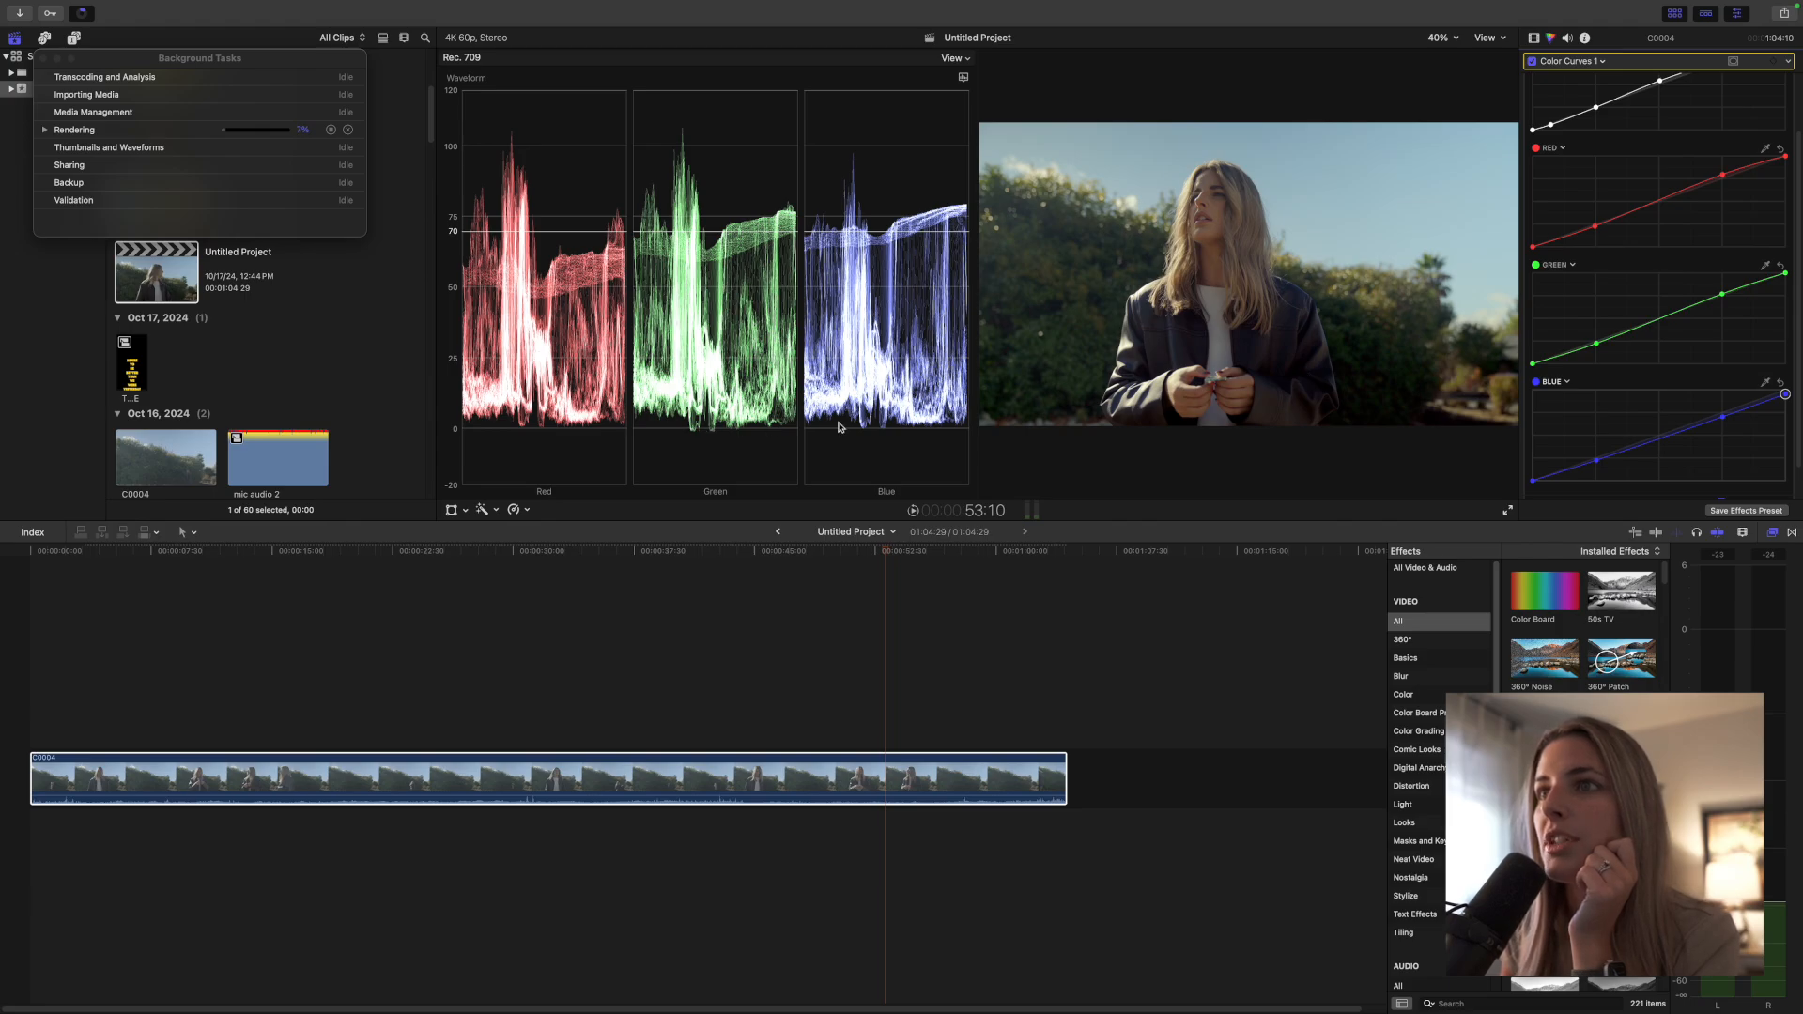
click(1597, 228)
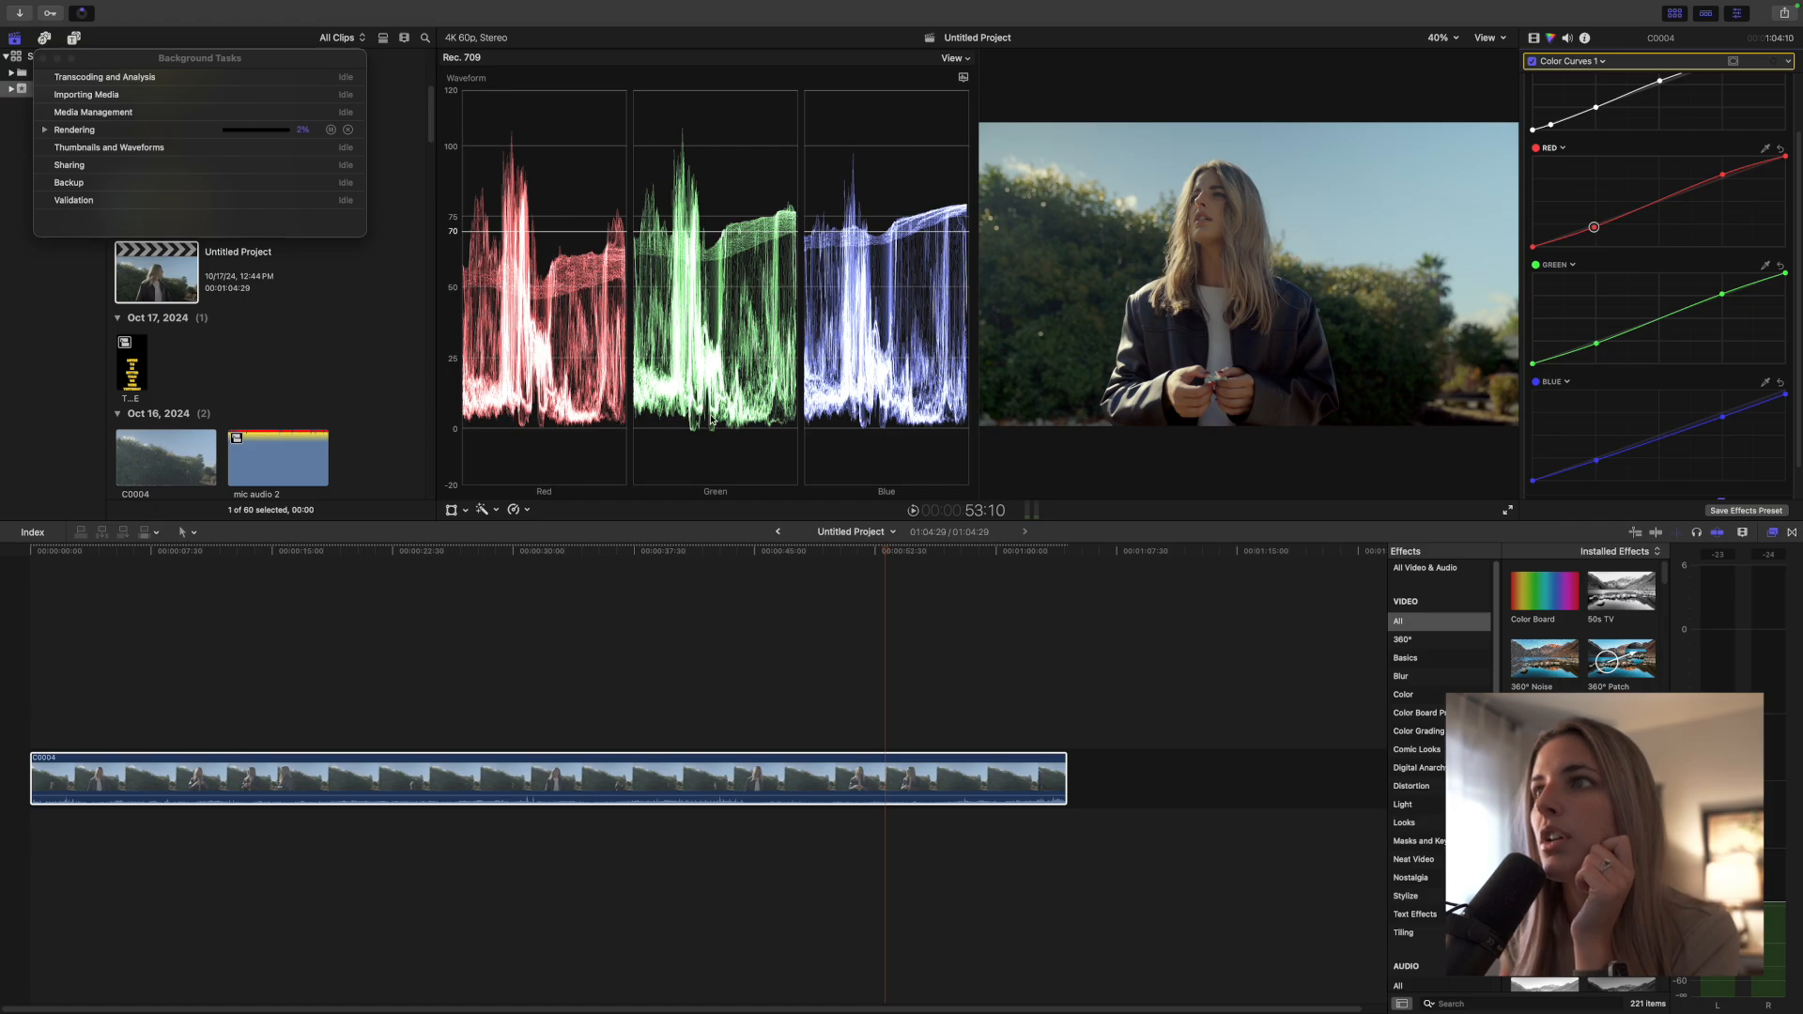
scroll(1626, 424, down, 2)
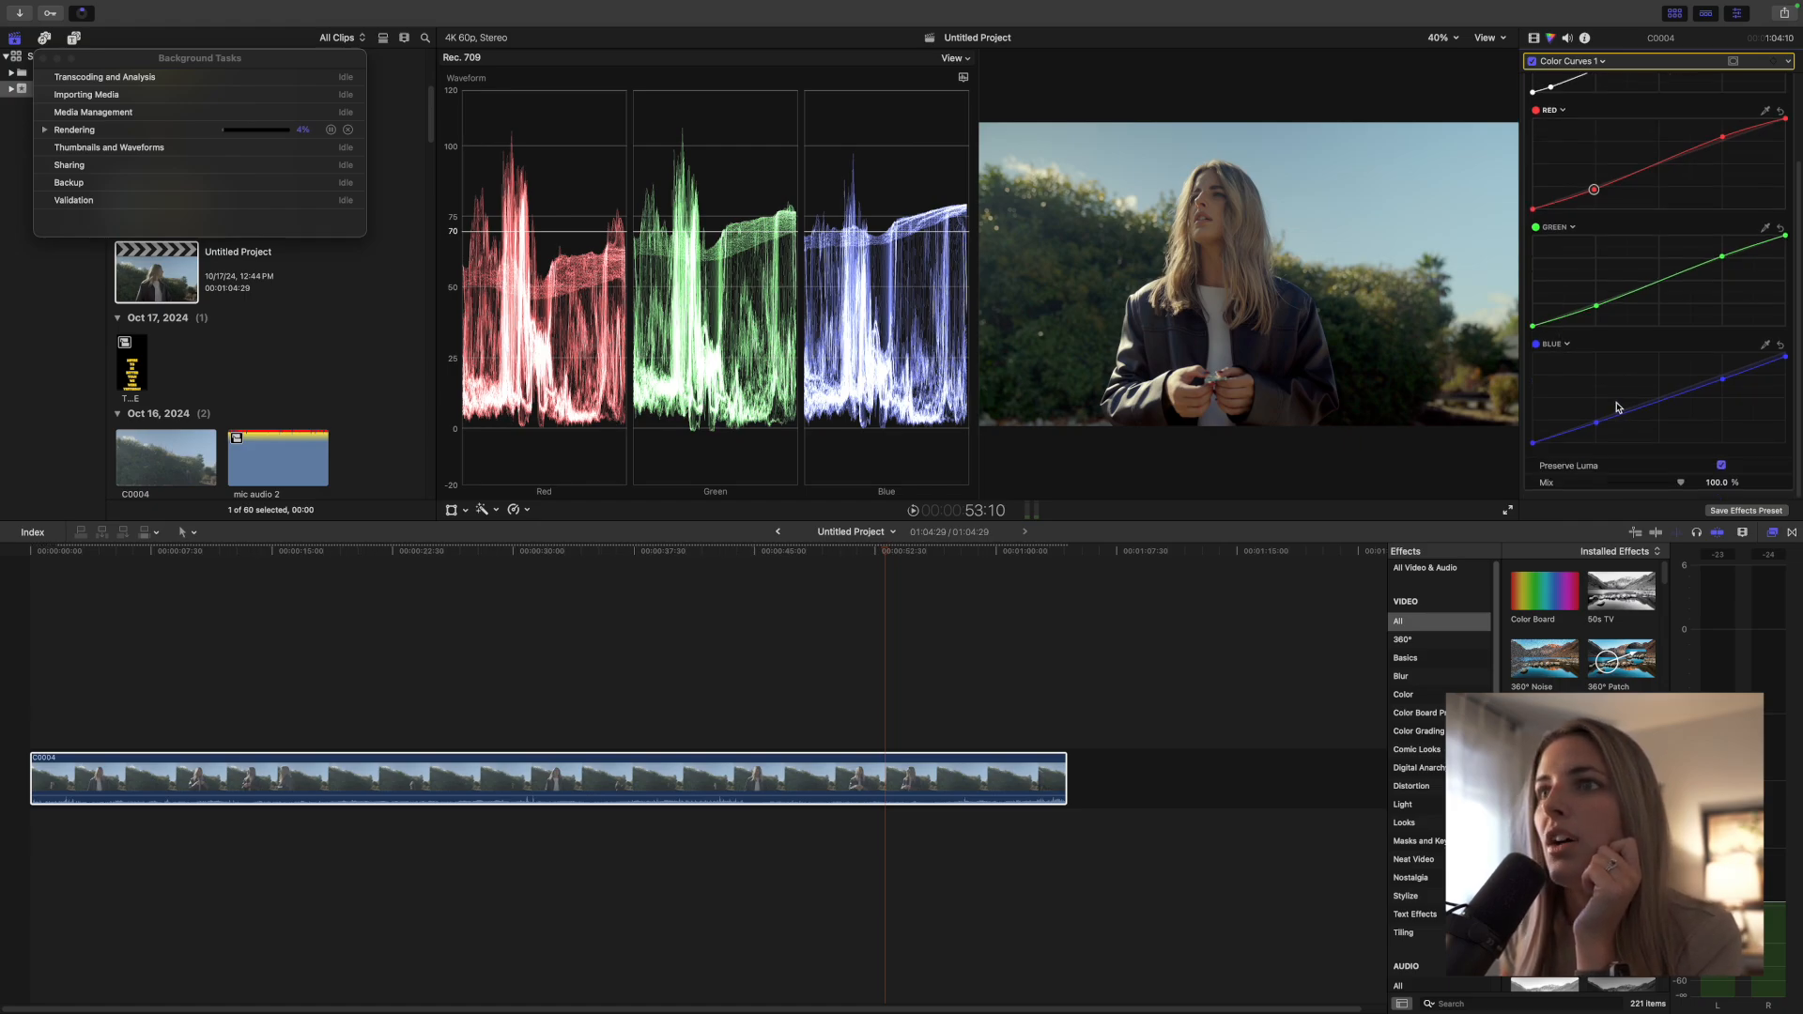
Step: Nudge the green curve's shadow control point very slightly, and add a finely adjusted midtone control point to the red curve
click(1597, 311)
drag(1598, 316, 1599, 311)
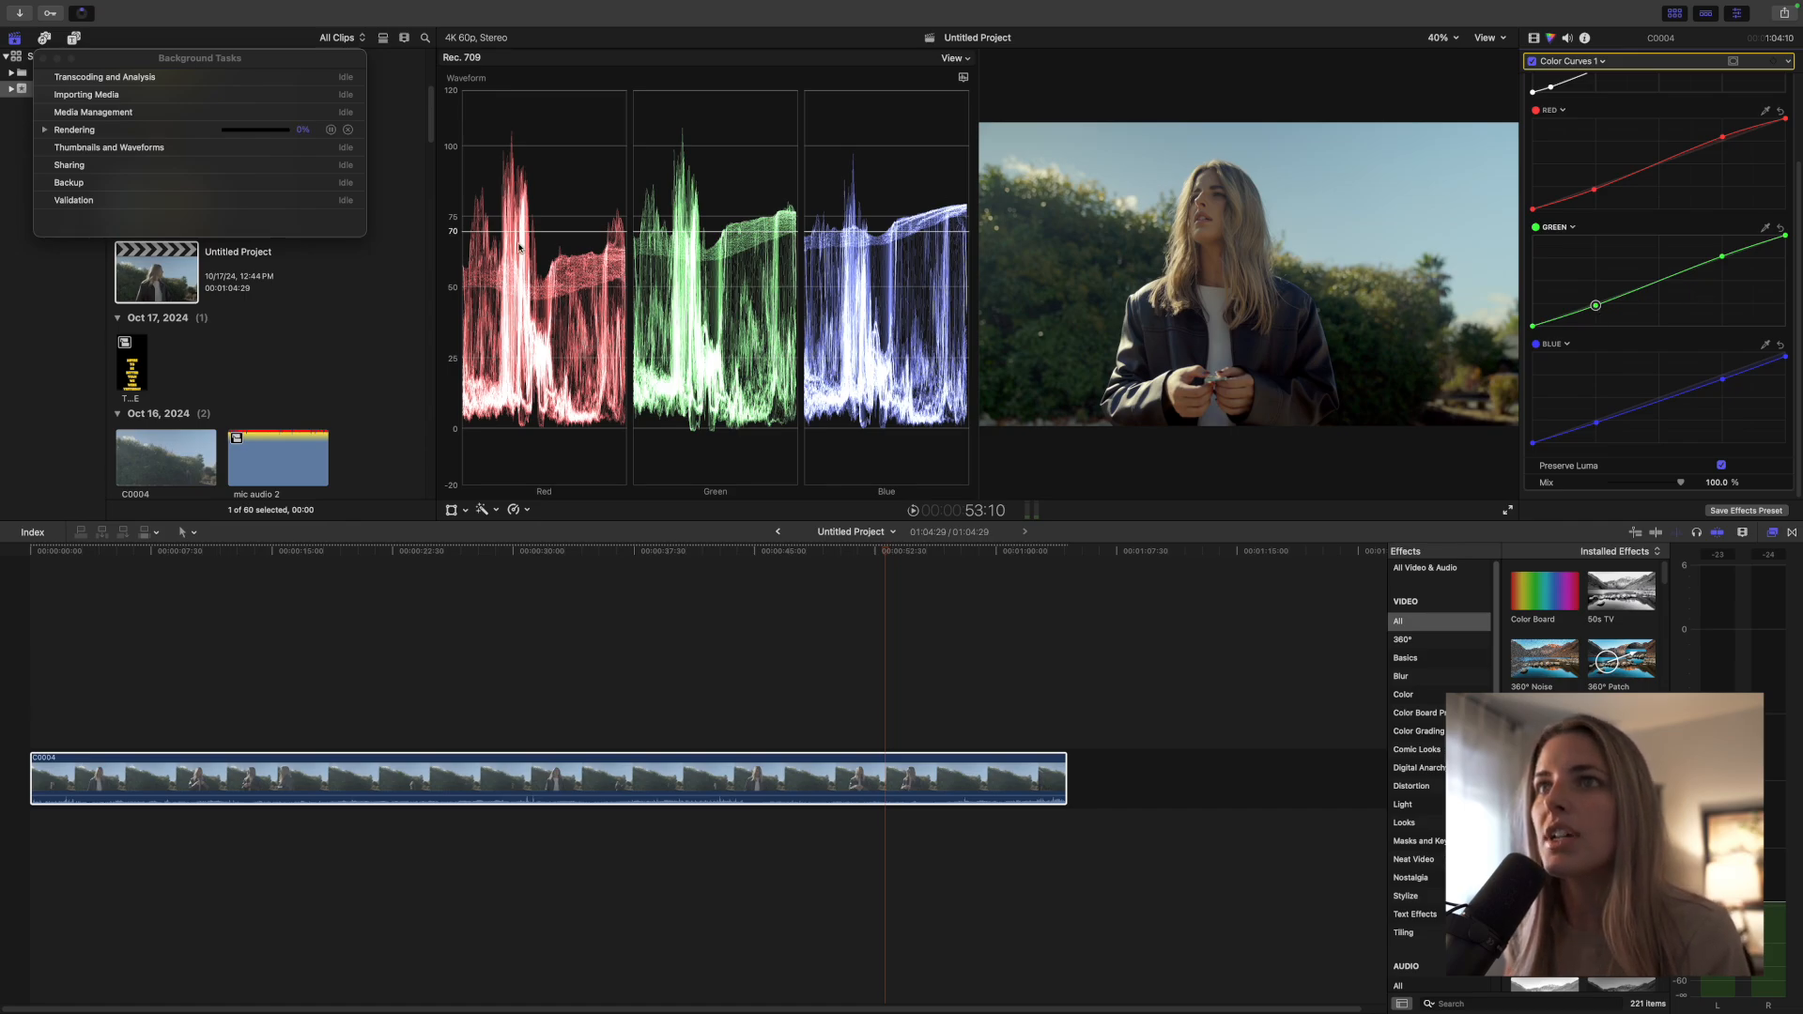
scroll(1667, 315, up, 3)
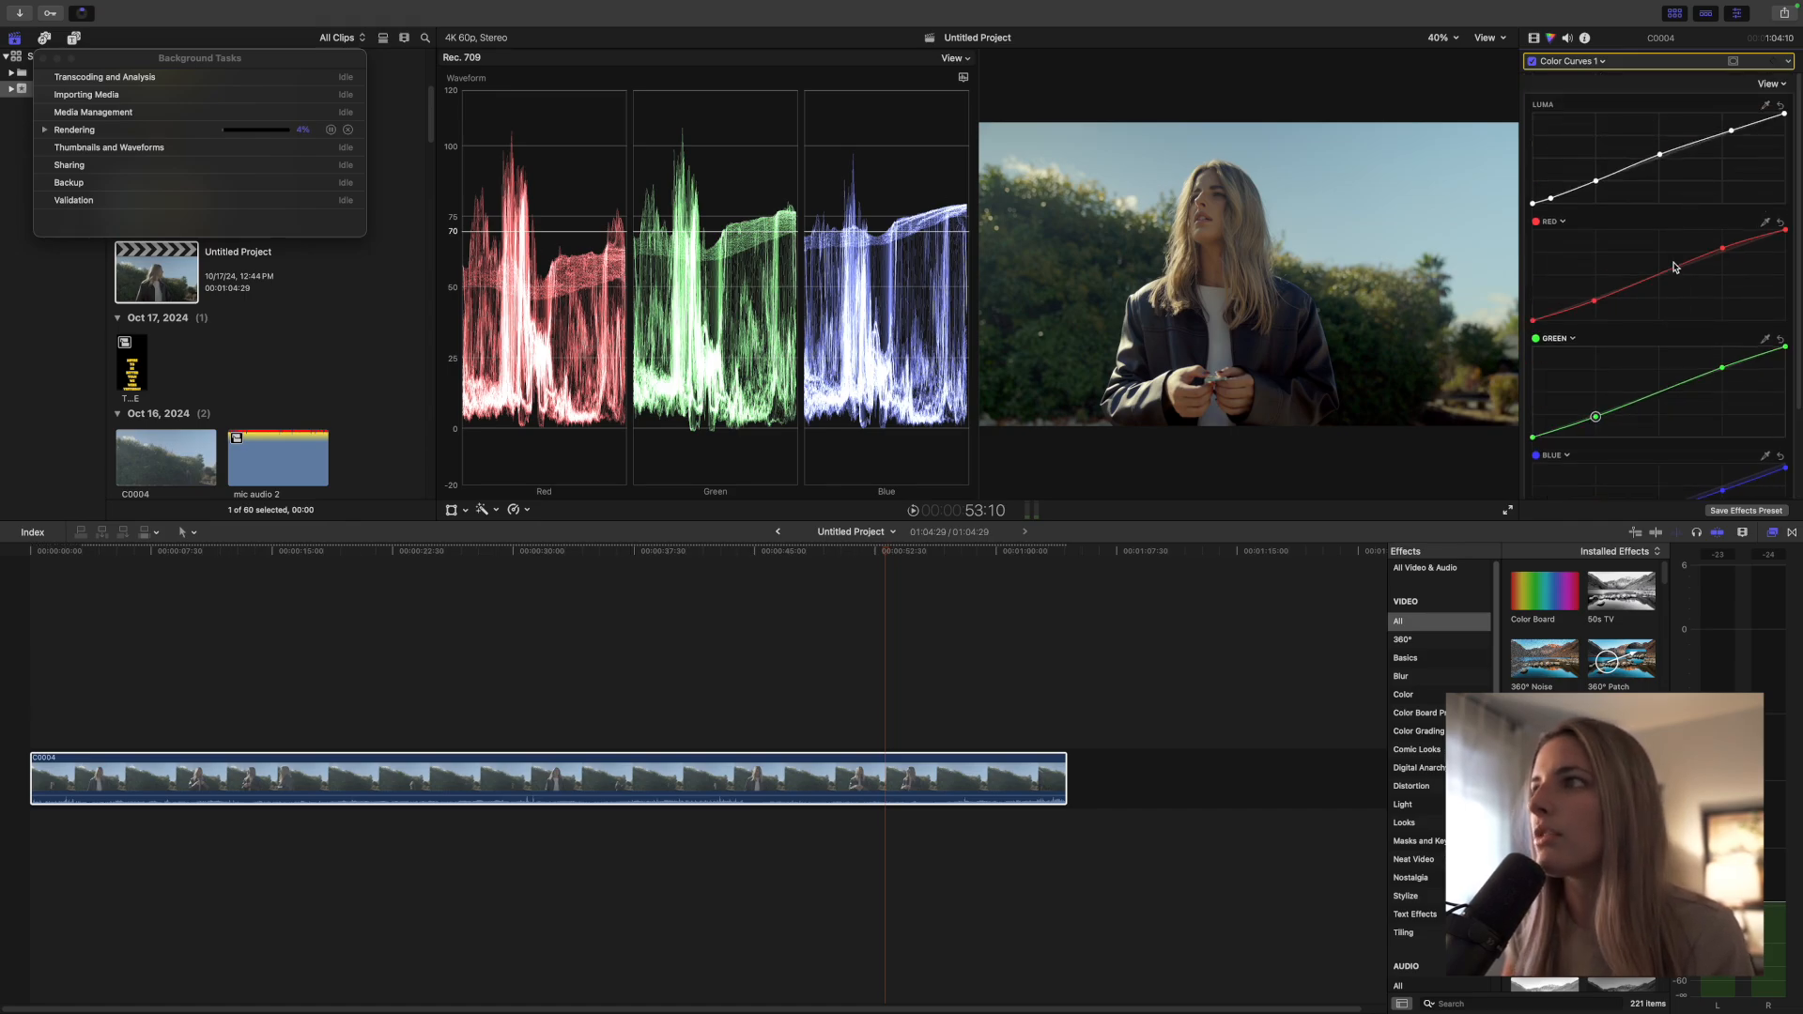
click(1657, 276)
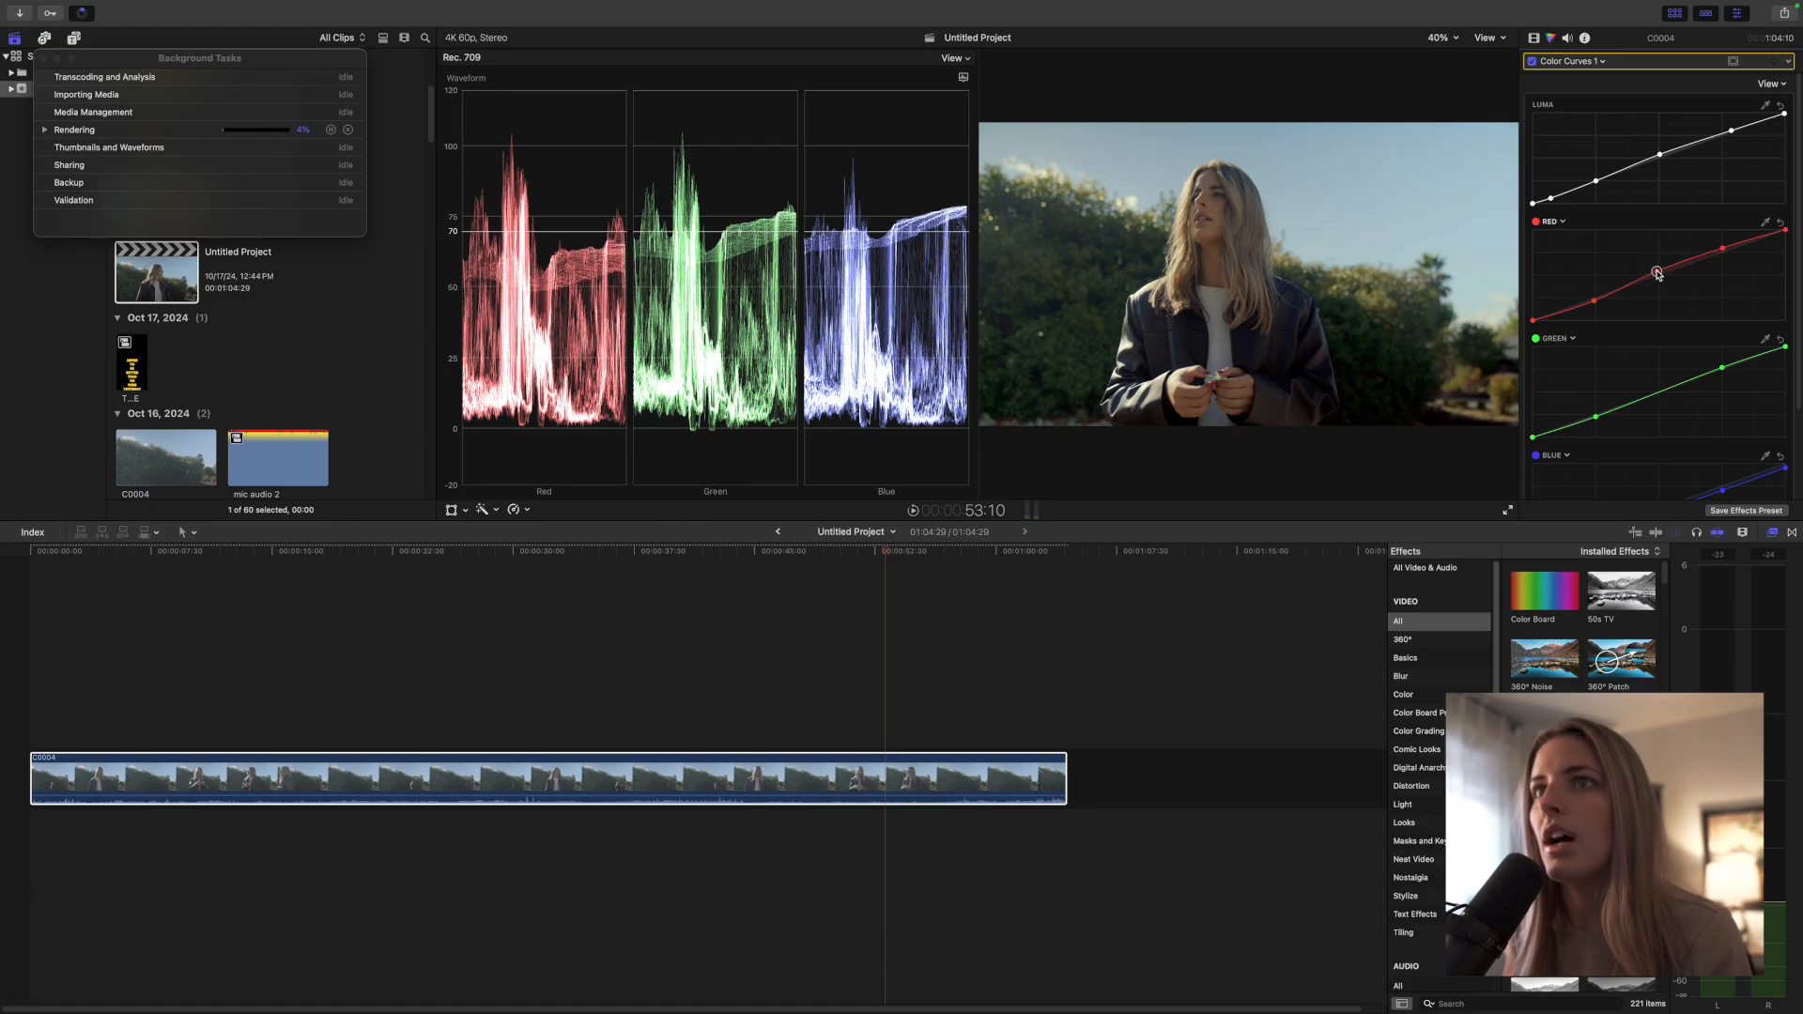
drag(1656, 275, 1659, 275)
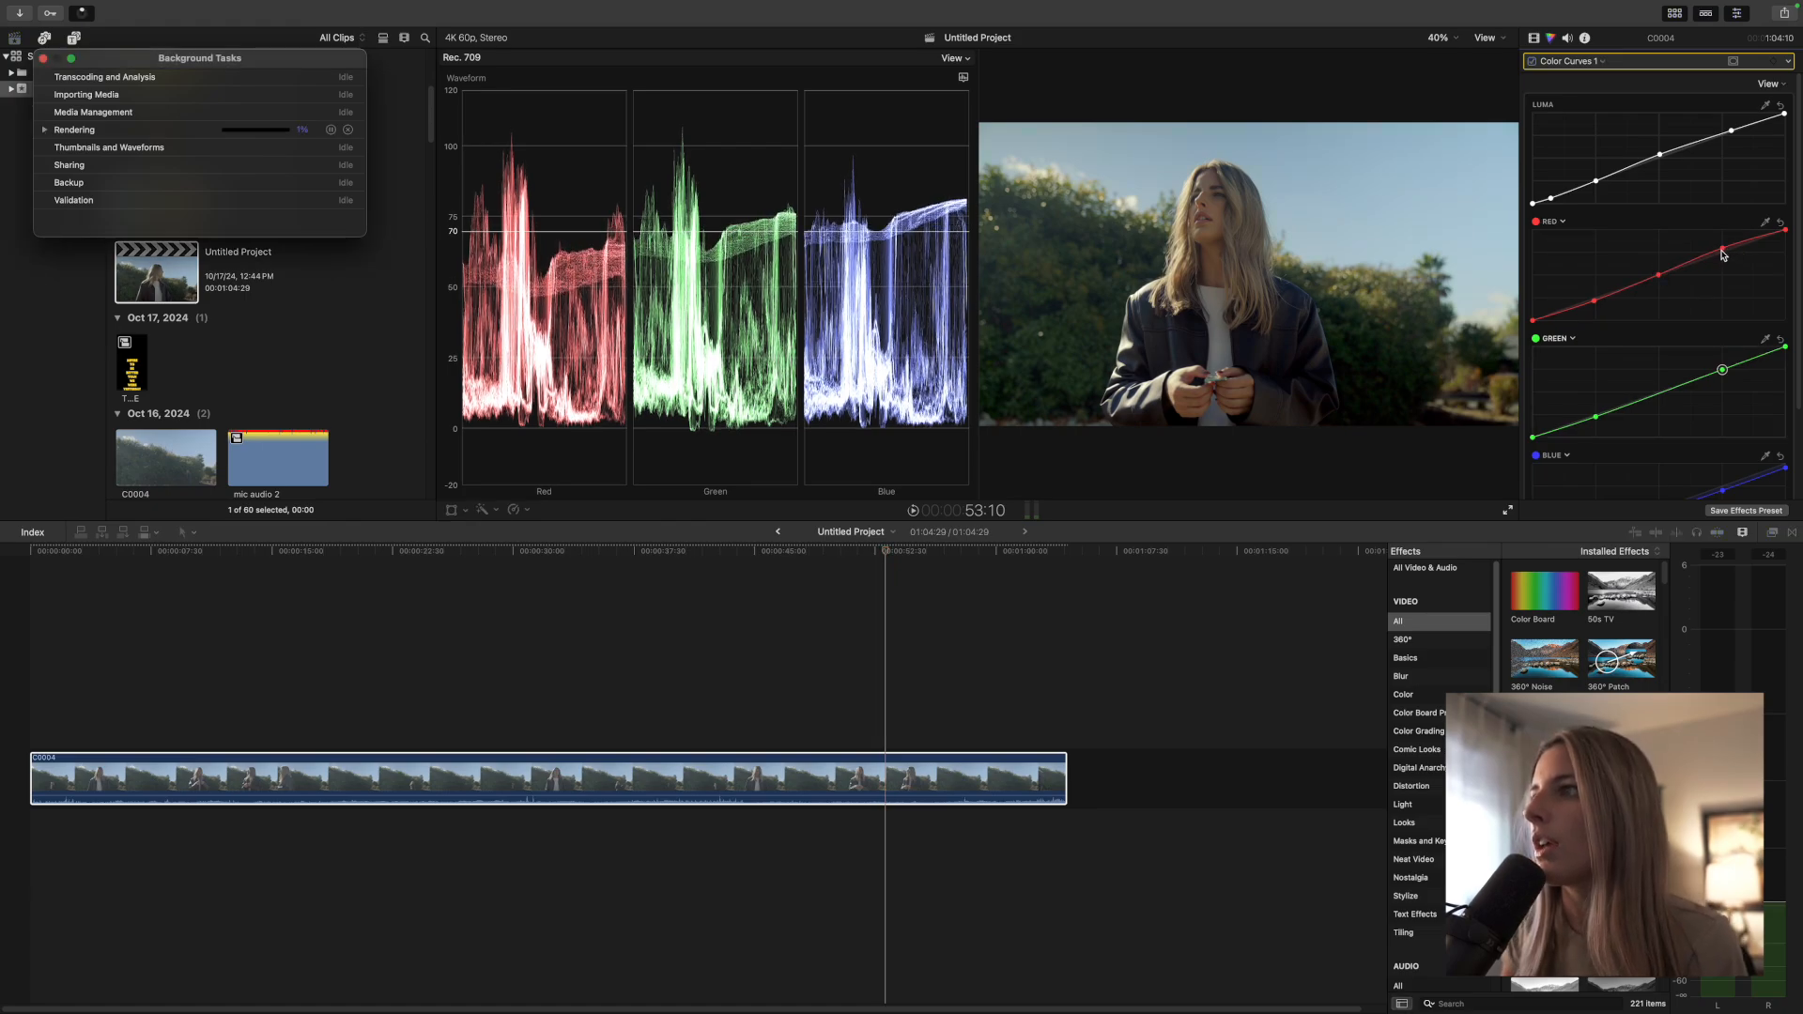
Step: Lower the green curve's upper control point slightly
click(1723, 369)
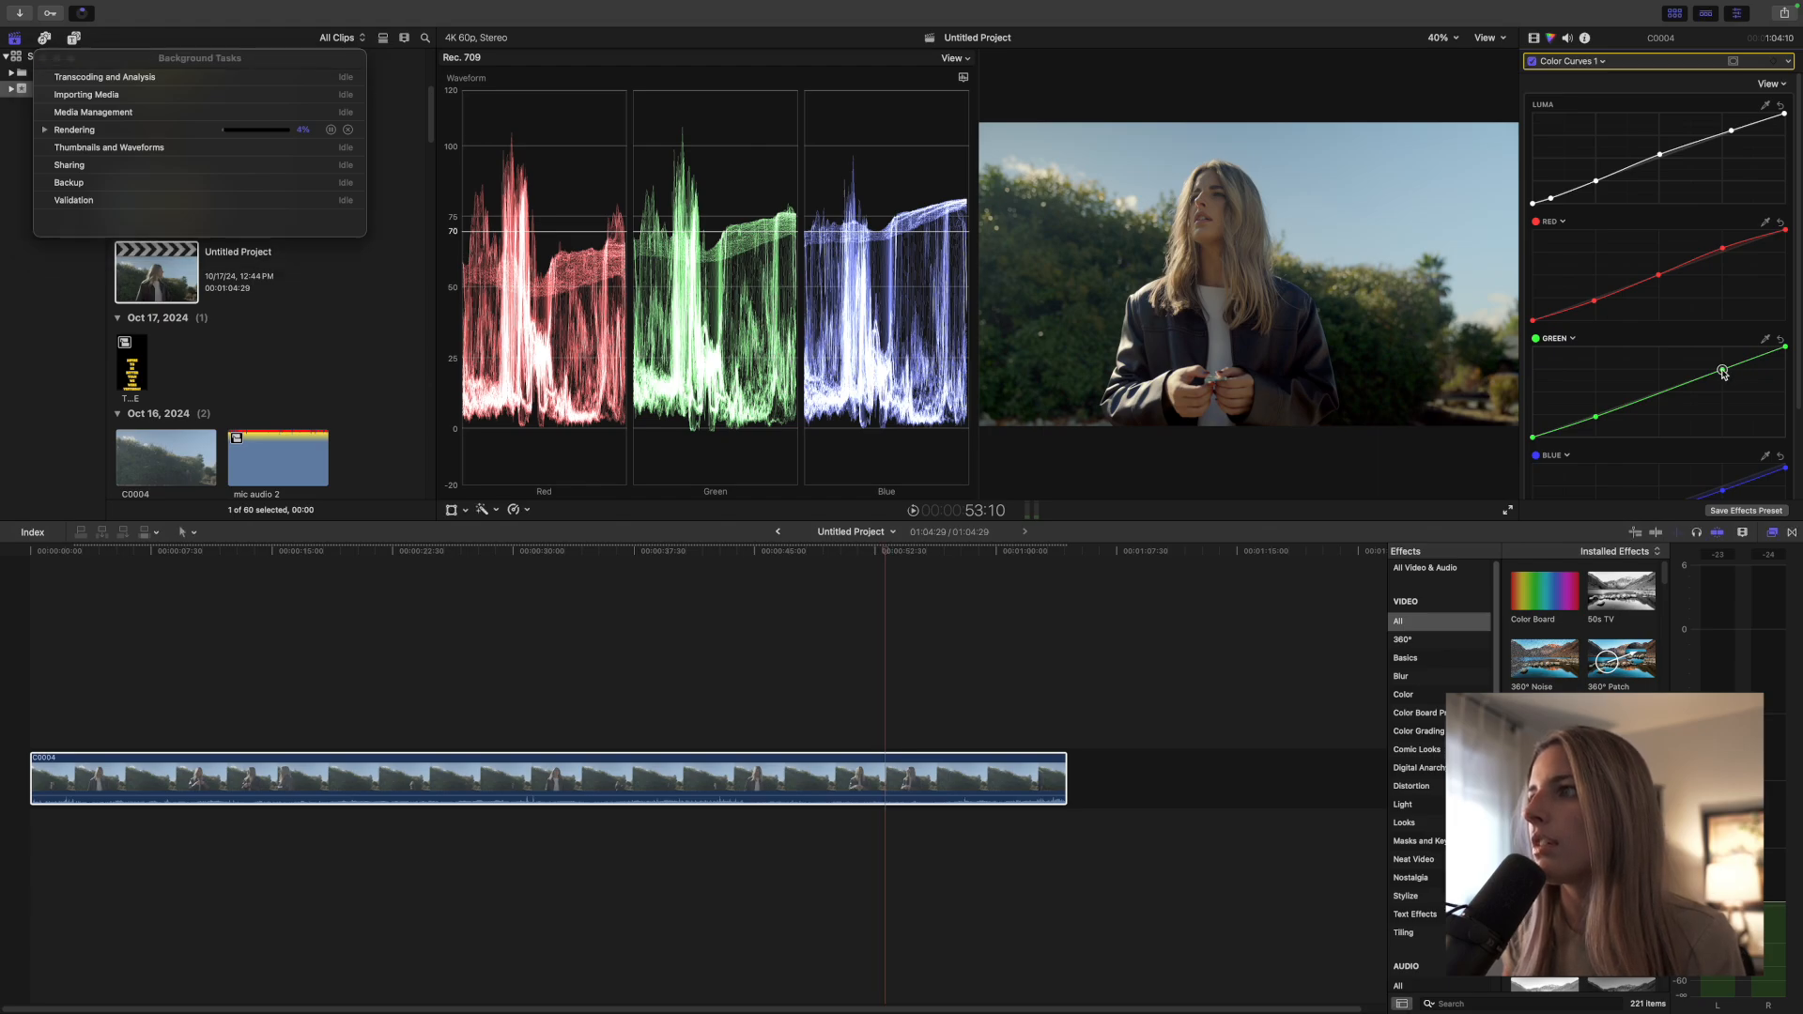
drag(1723, 367, 1723, 371)
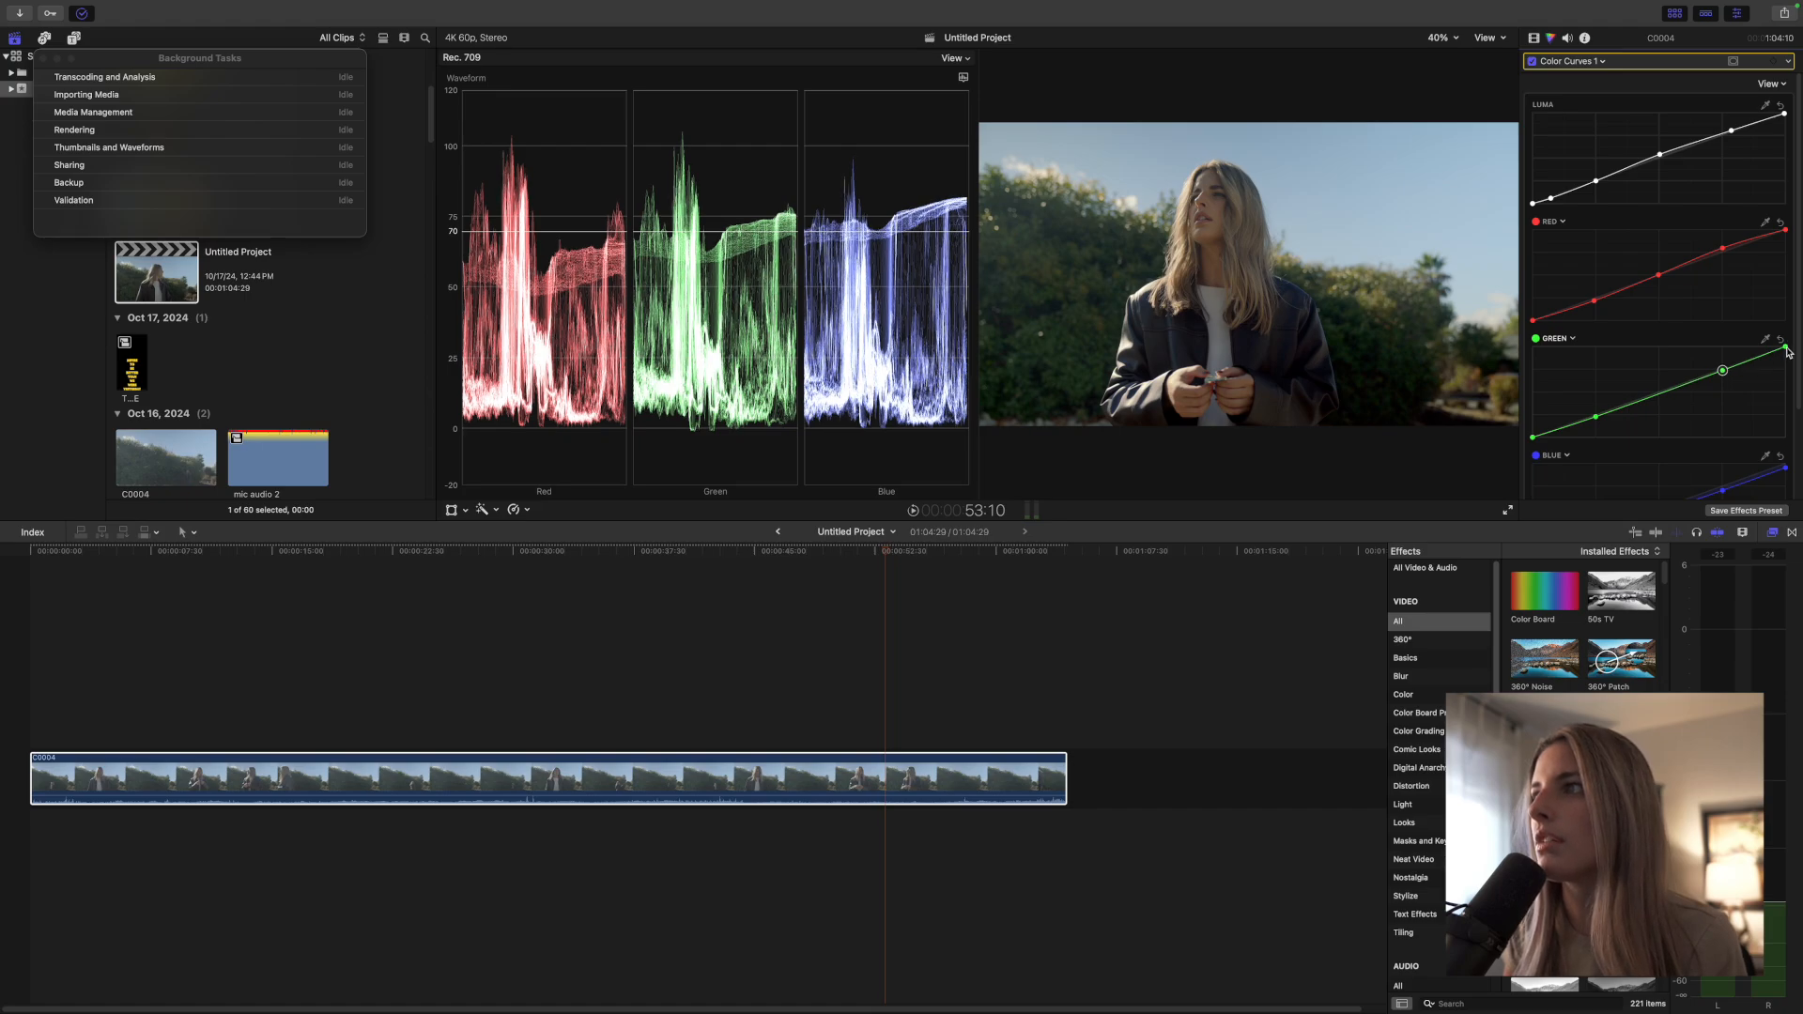
Step: Compare the image with the Color Curves 1 correction switched off and on
click(1534, 62)
click(1534, 62)
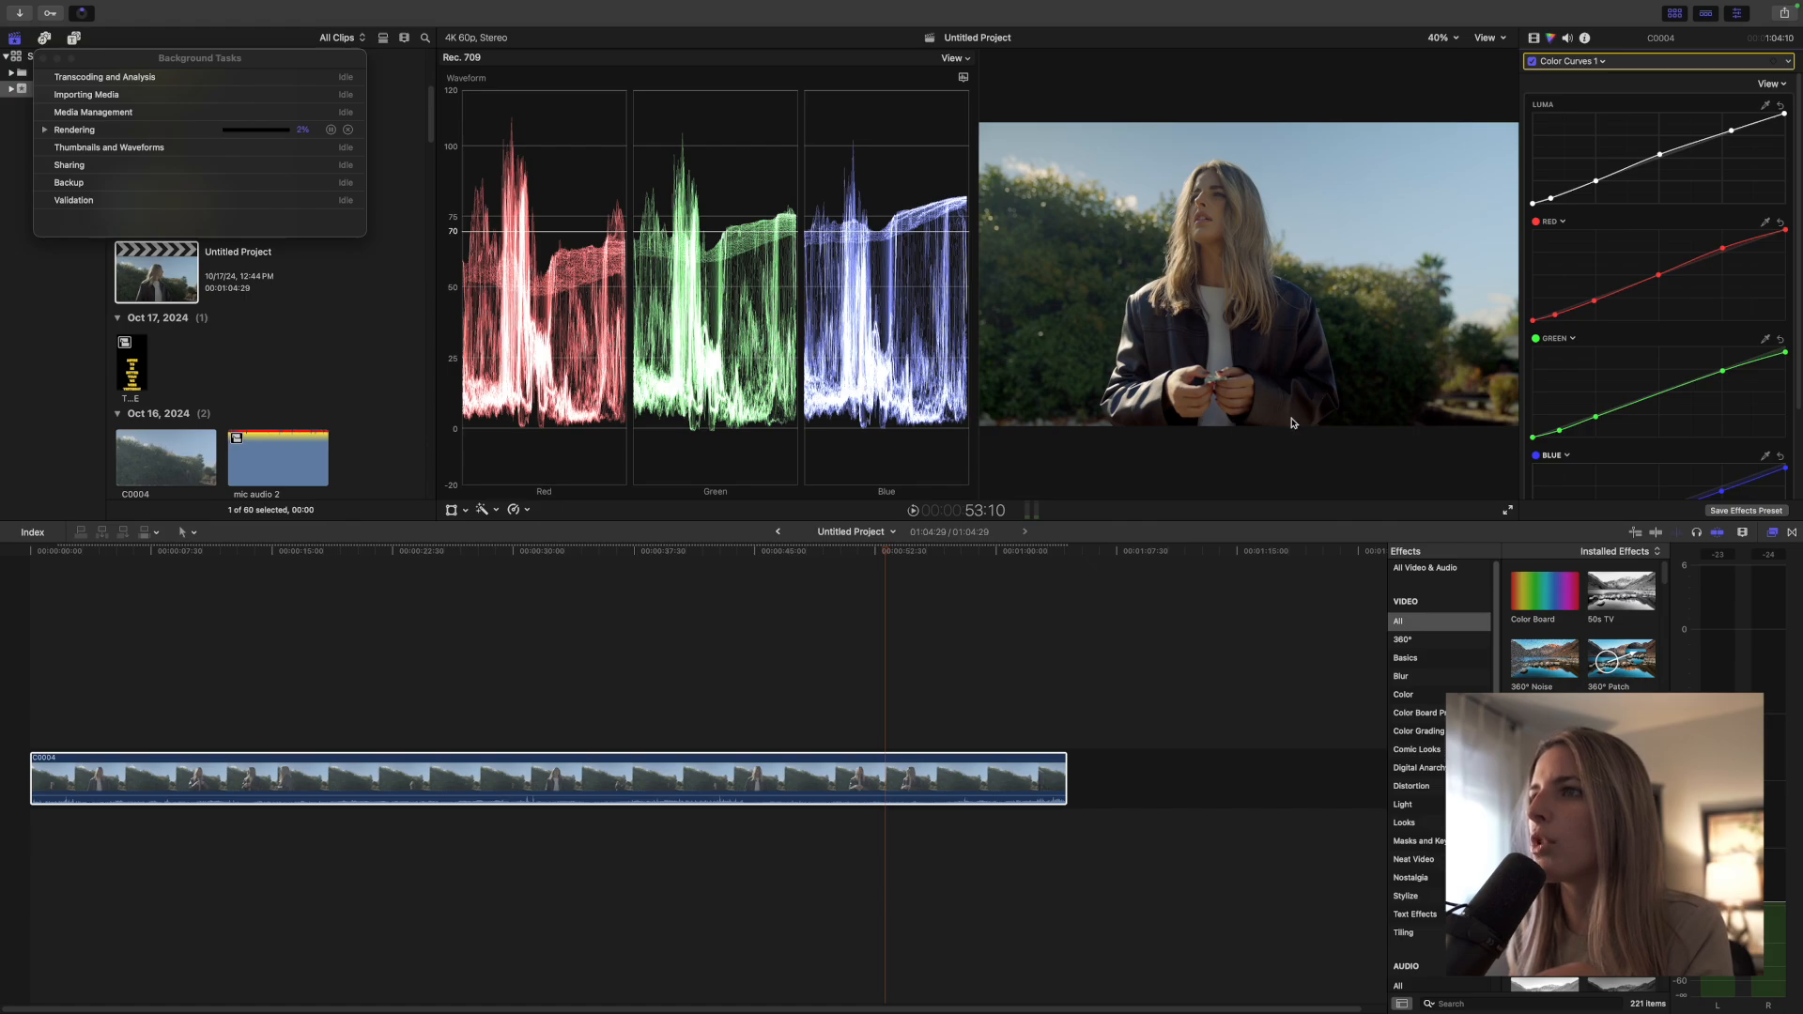
click(1533, 62)
click(1534, 62)
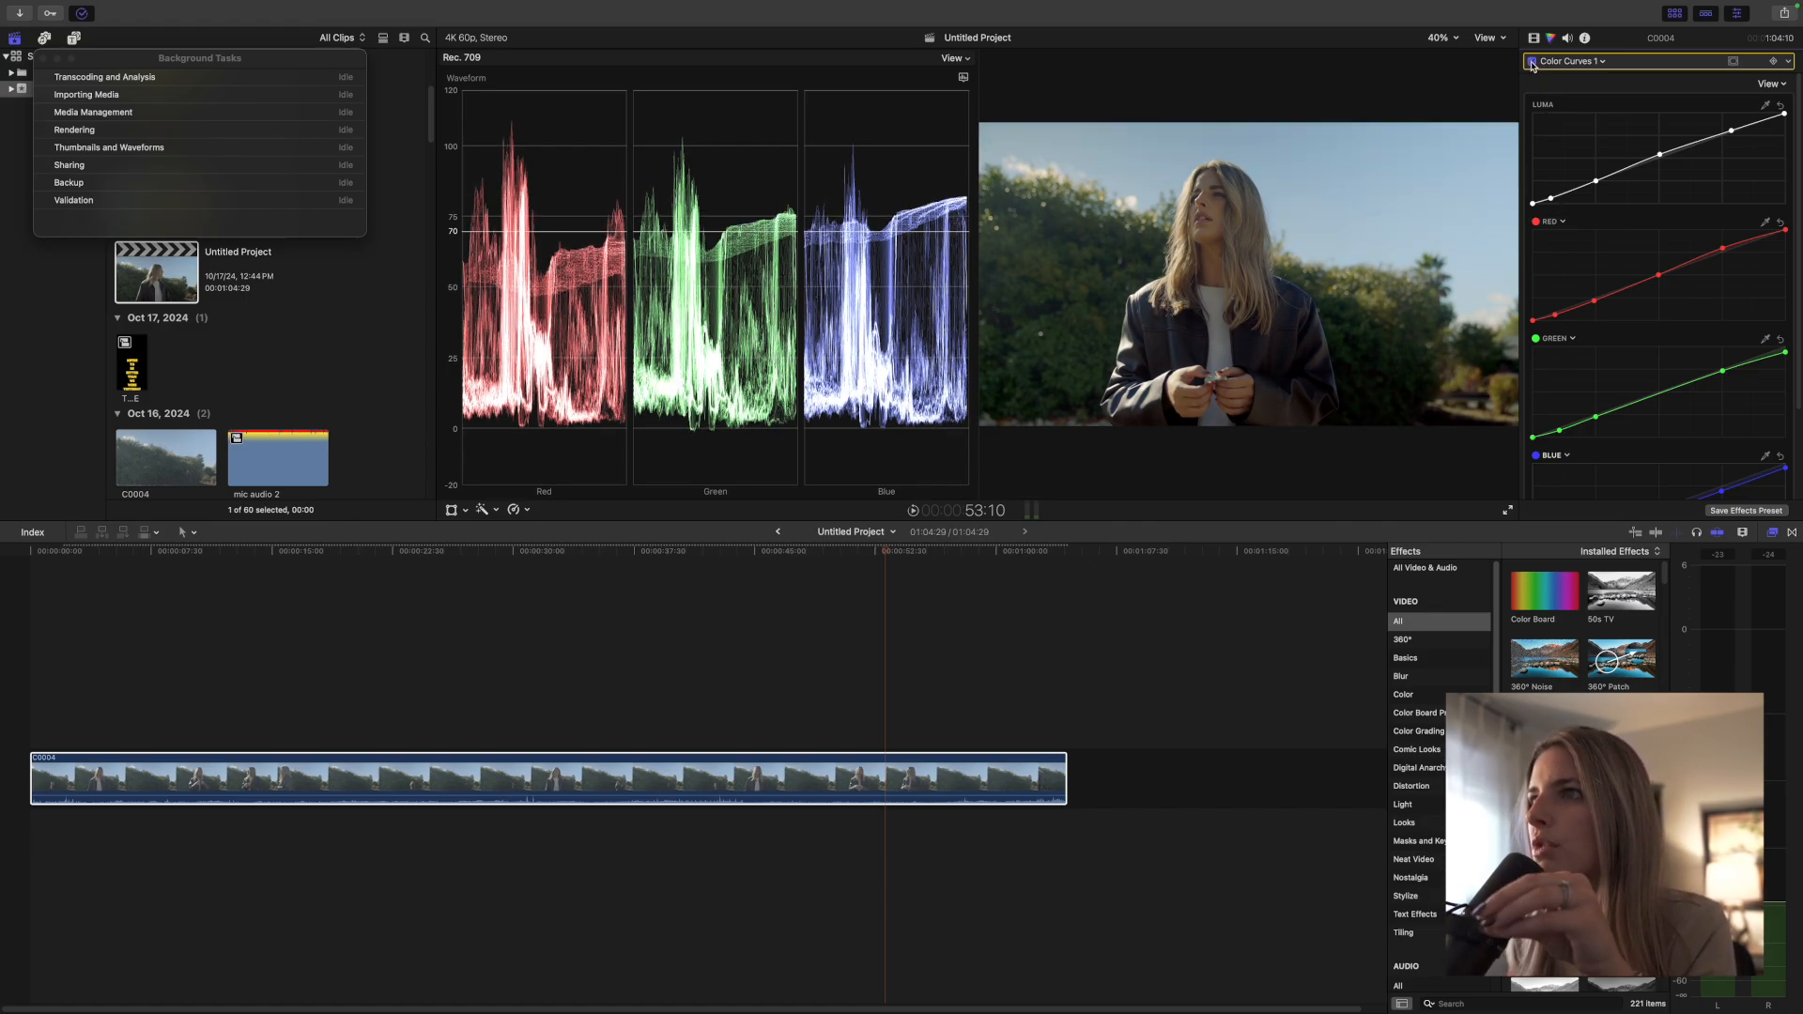
click(1533, 62)
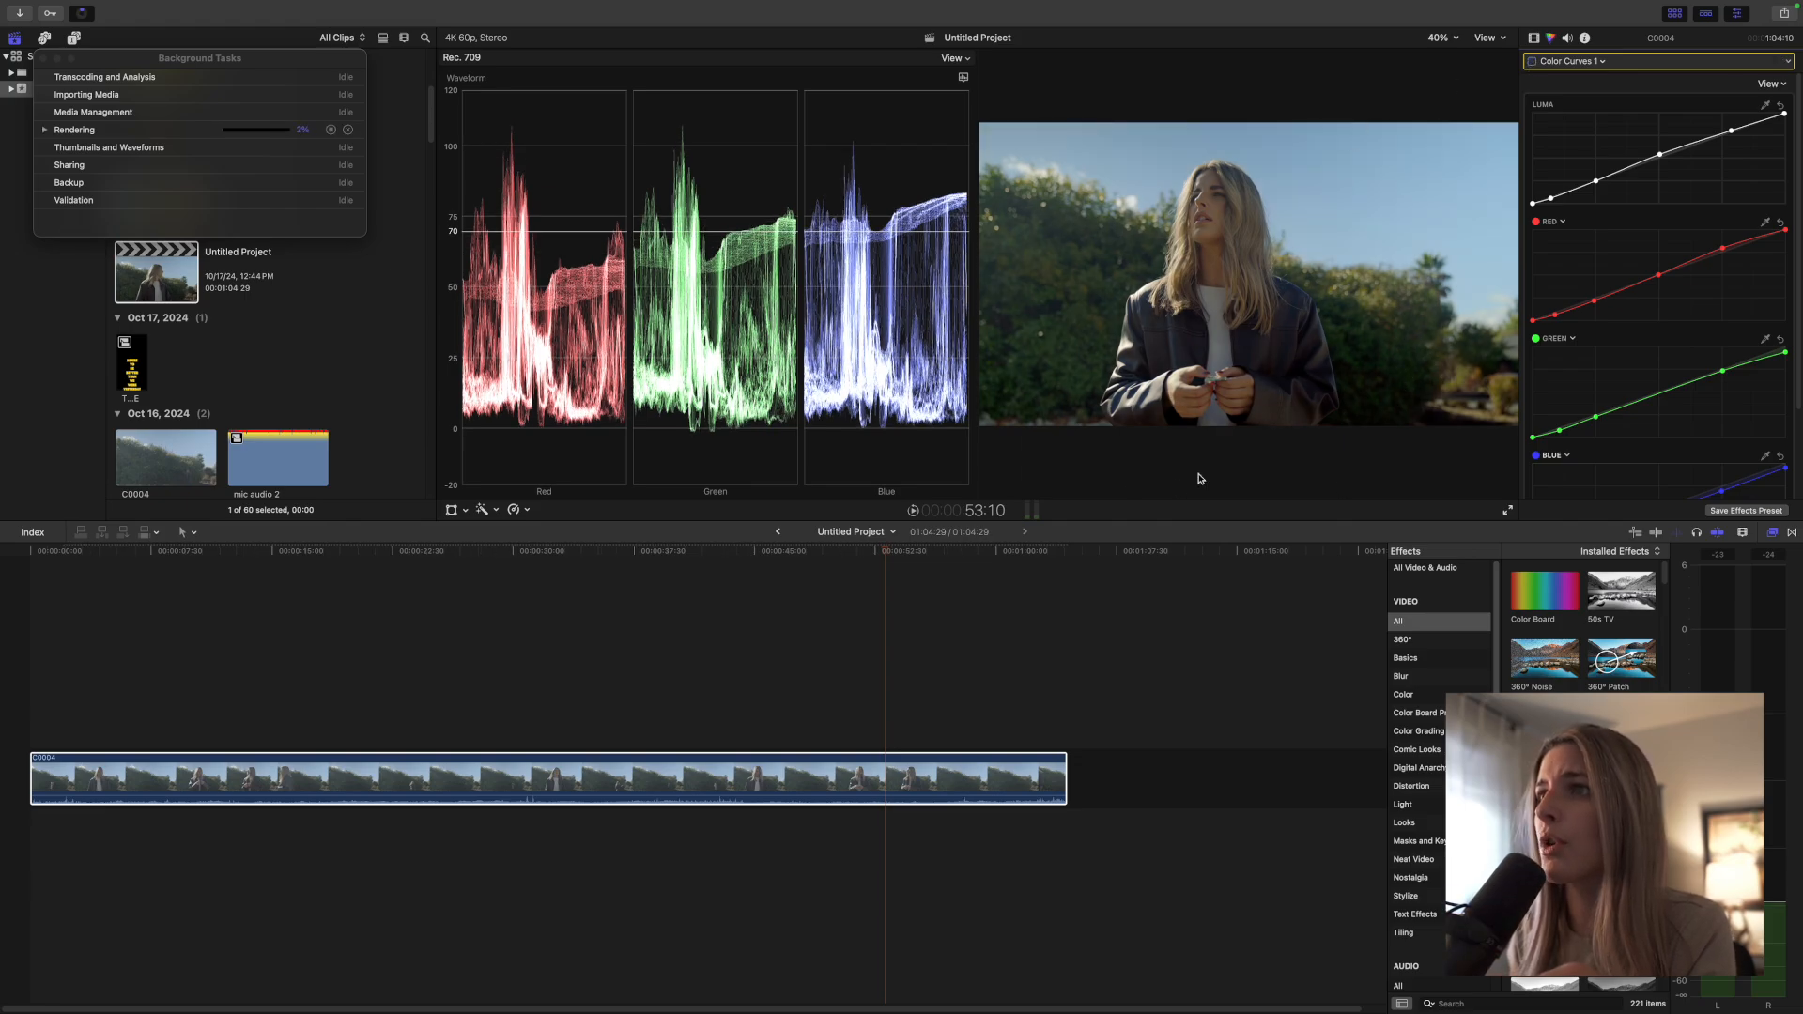
click(1532, 62)
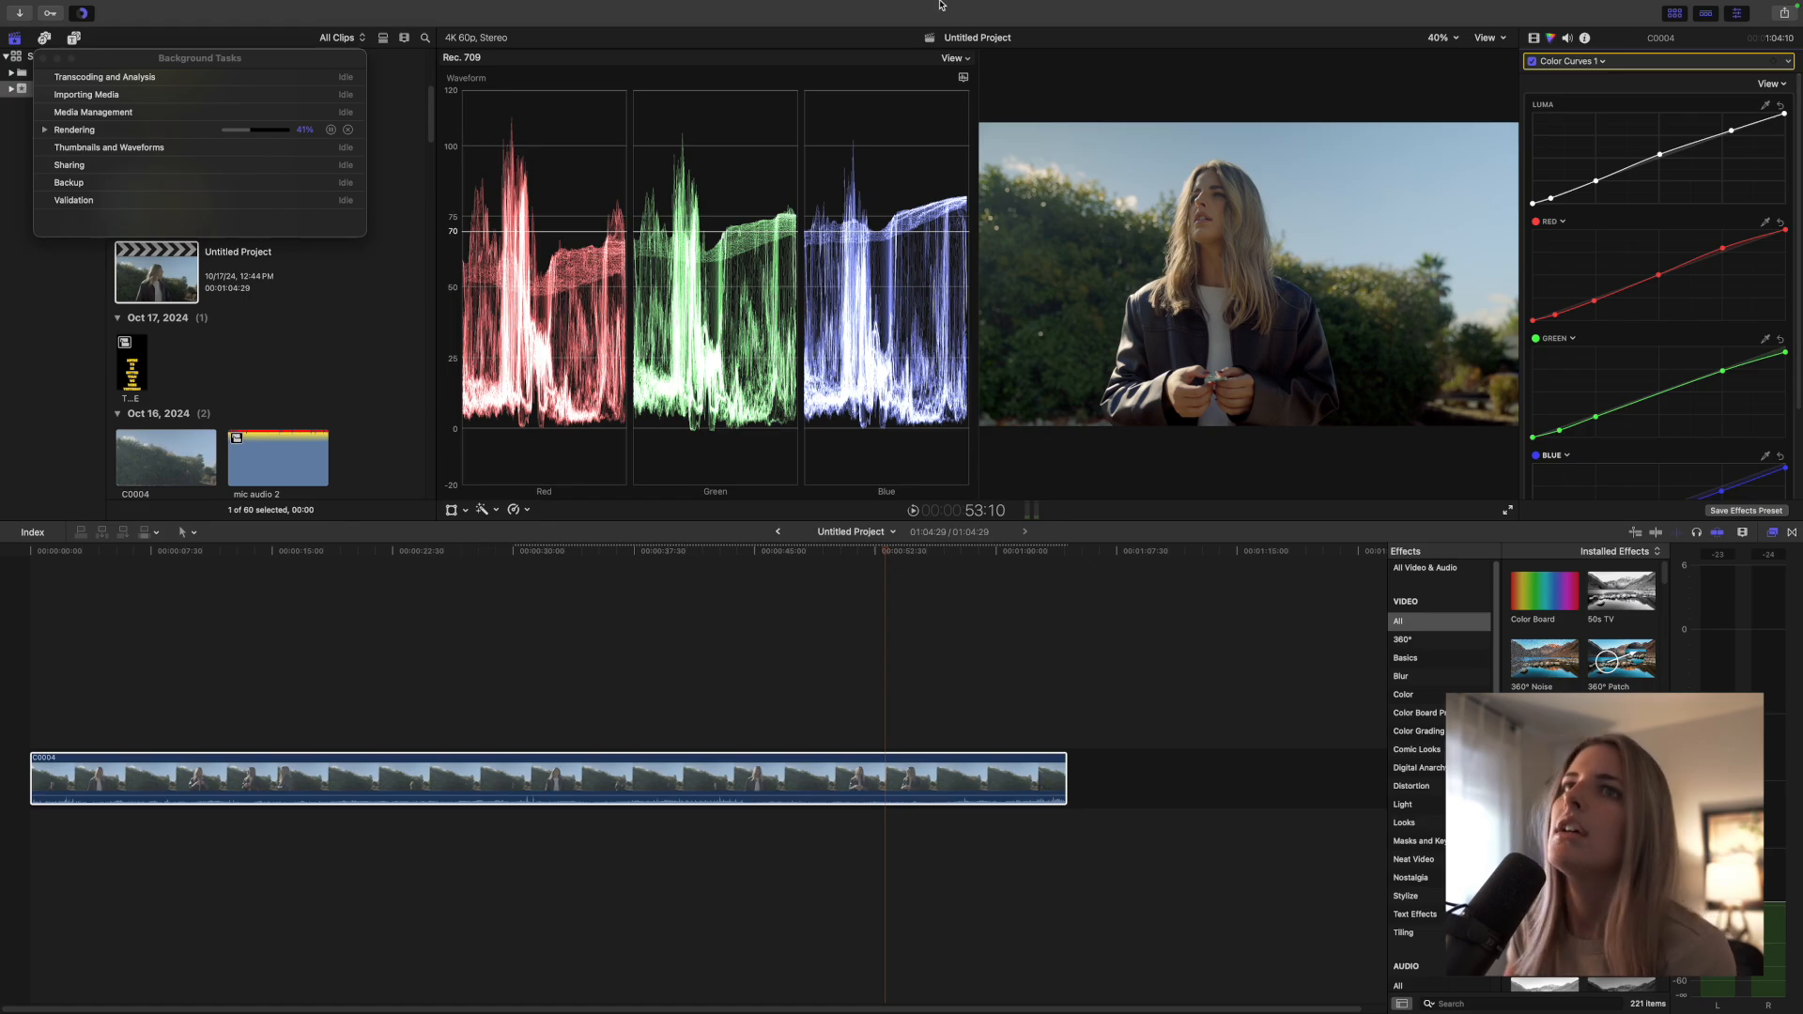
Step: Cancel the background rendering and raise the red curve's upper control point very slightly
click(353, 144)
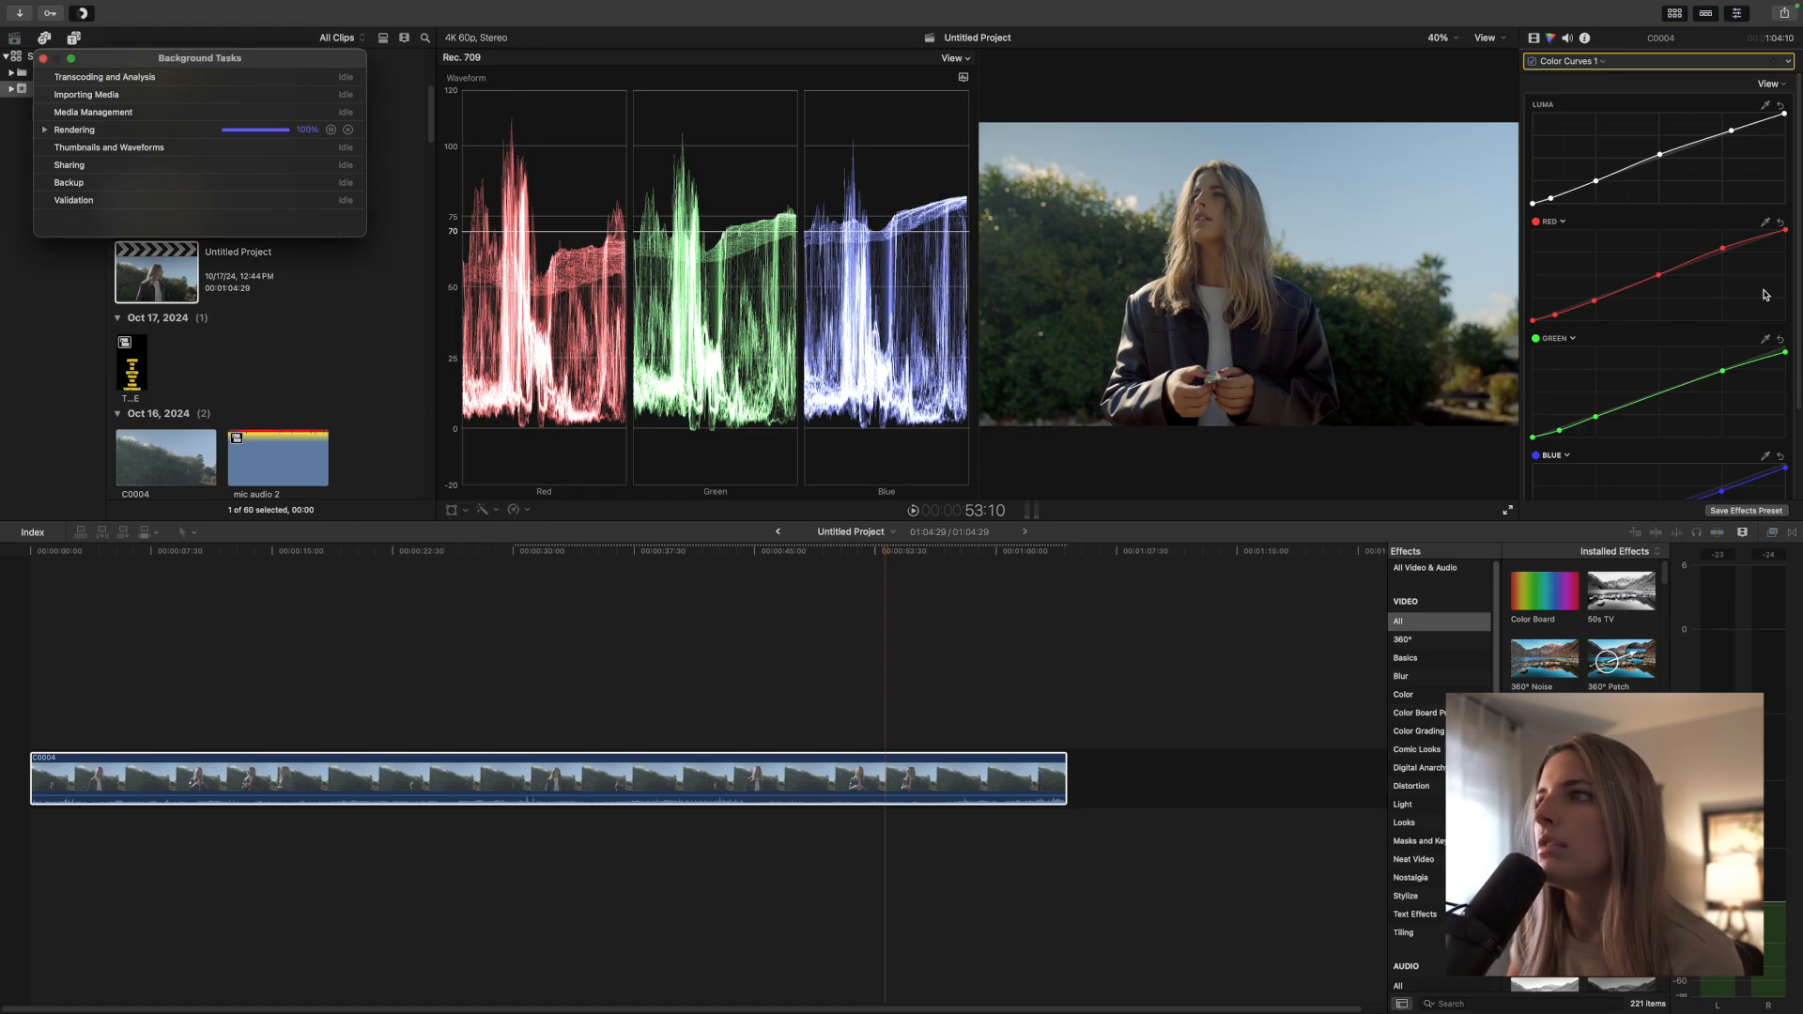
click(1723, 252)
drag(1724, 252, 1723, 250)
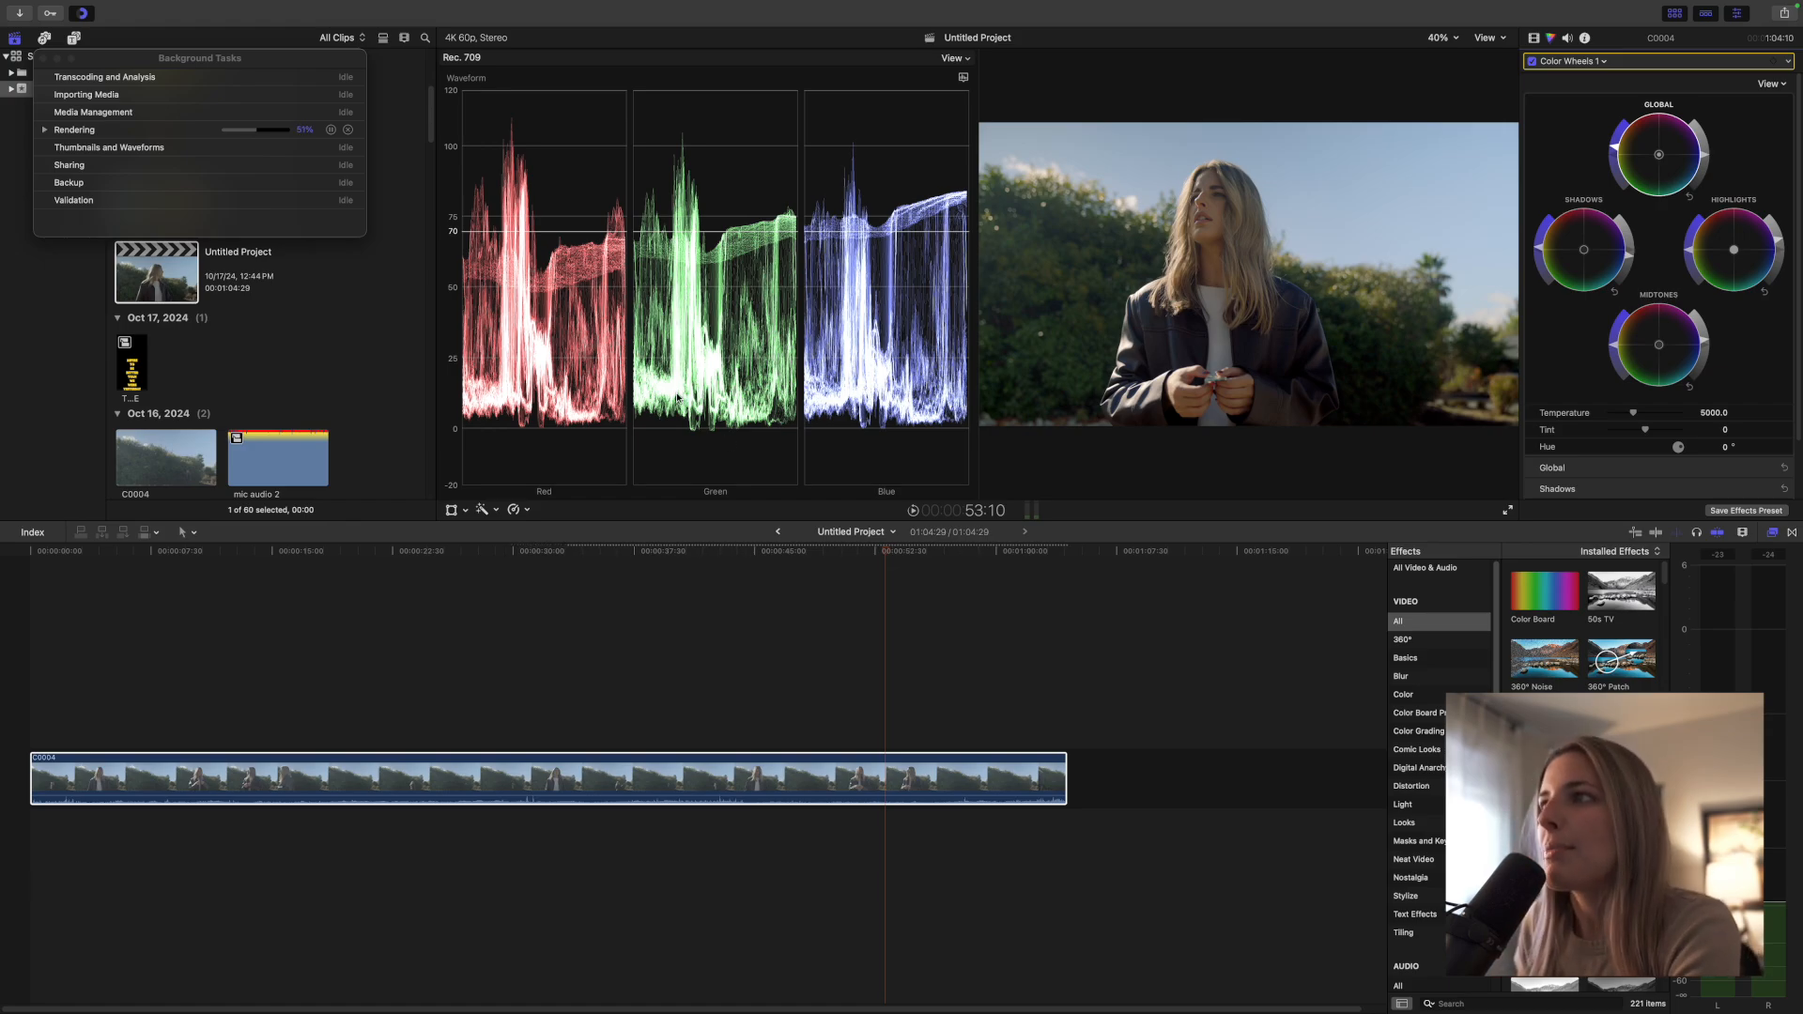
Step: Open the clip's effects list and compare the shot with all effects disabled and enabled
click(1533, 38)
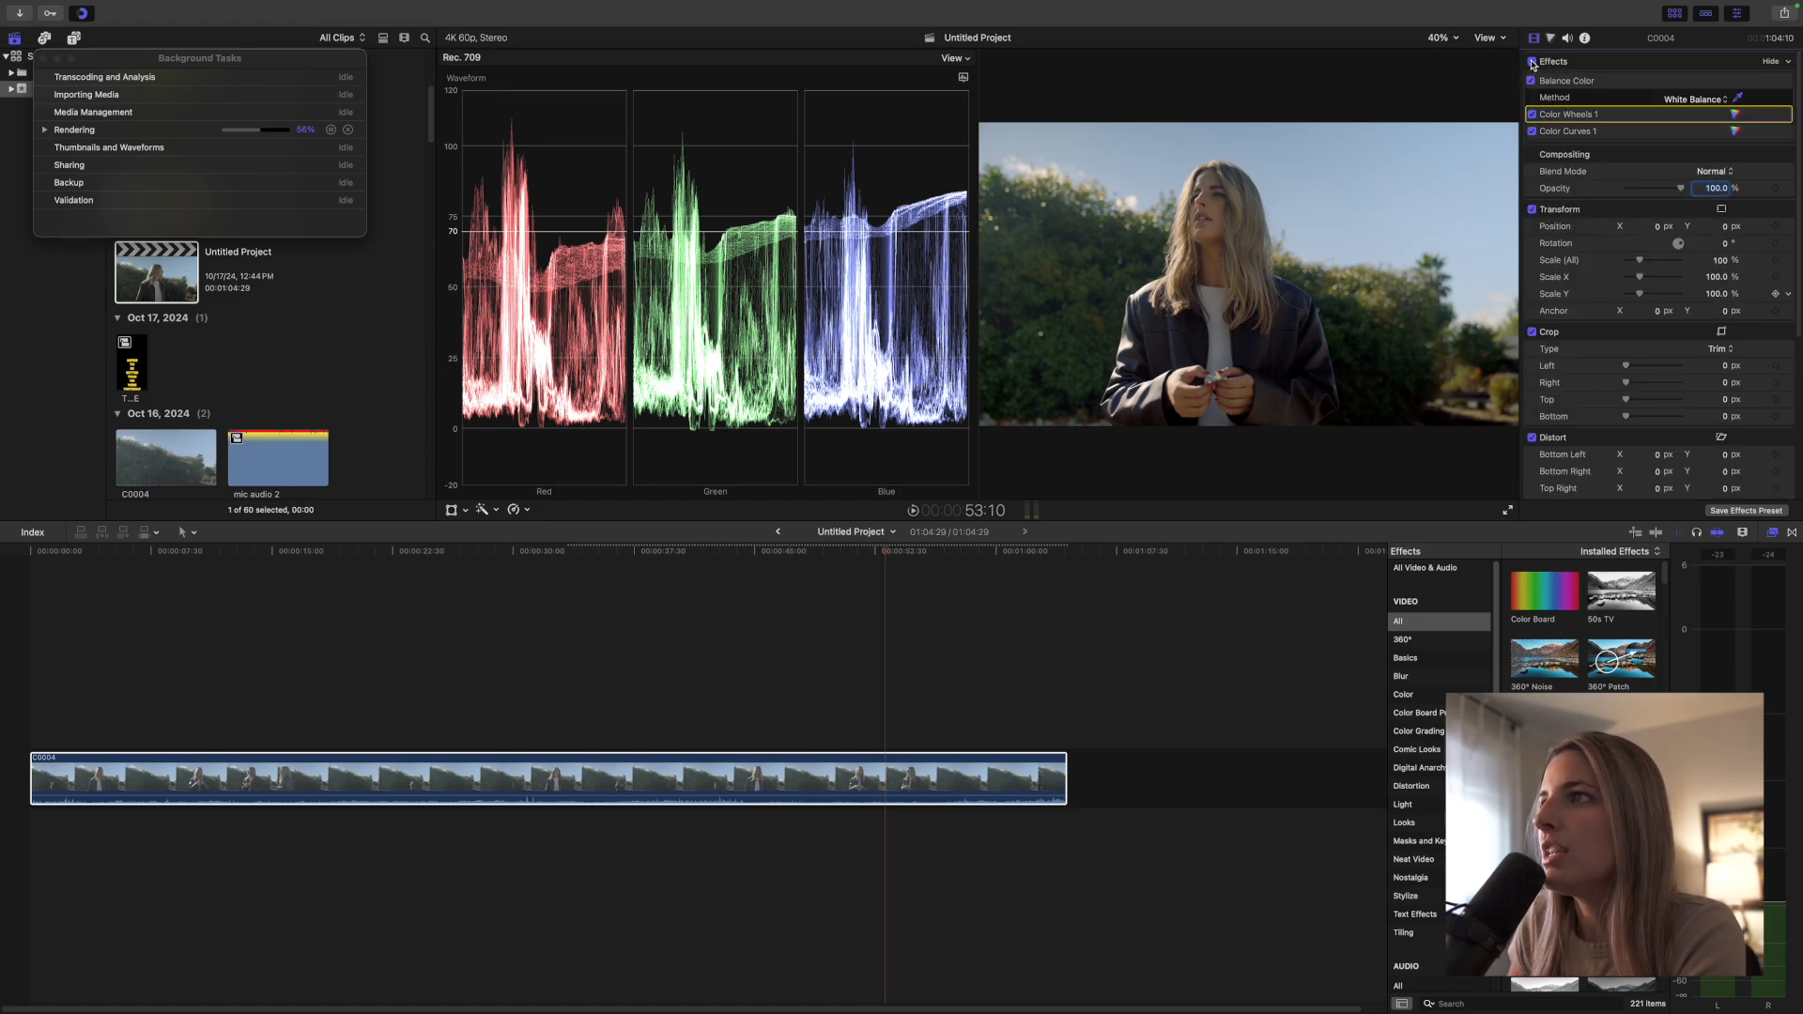
click(1533, 62)
click(1533, 63)
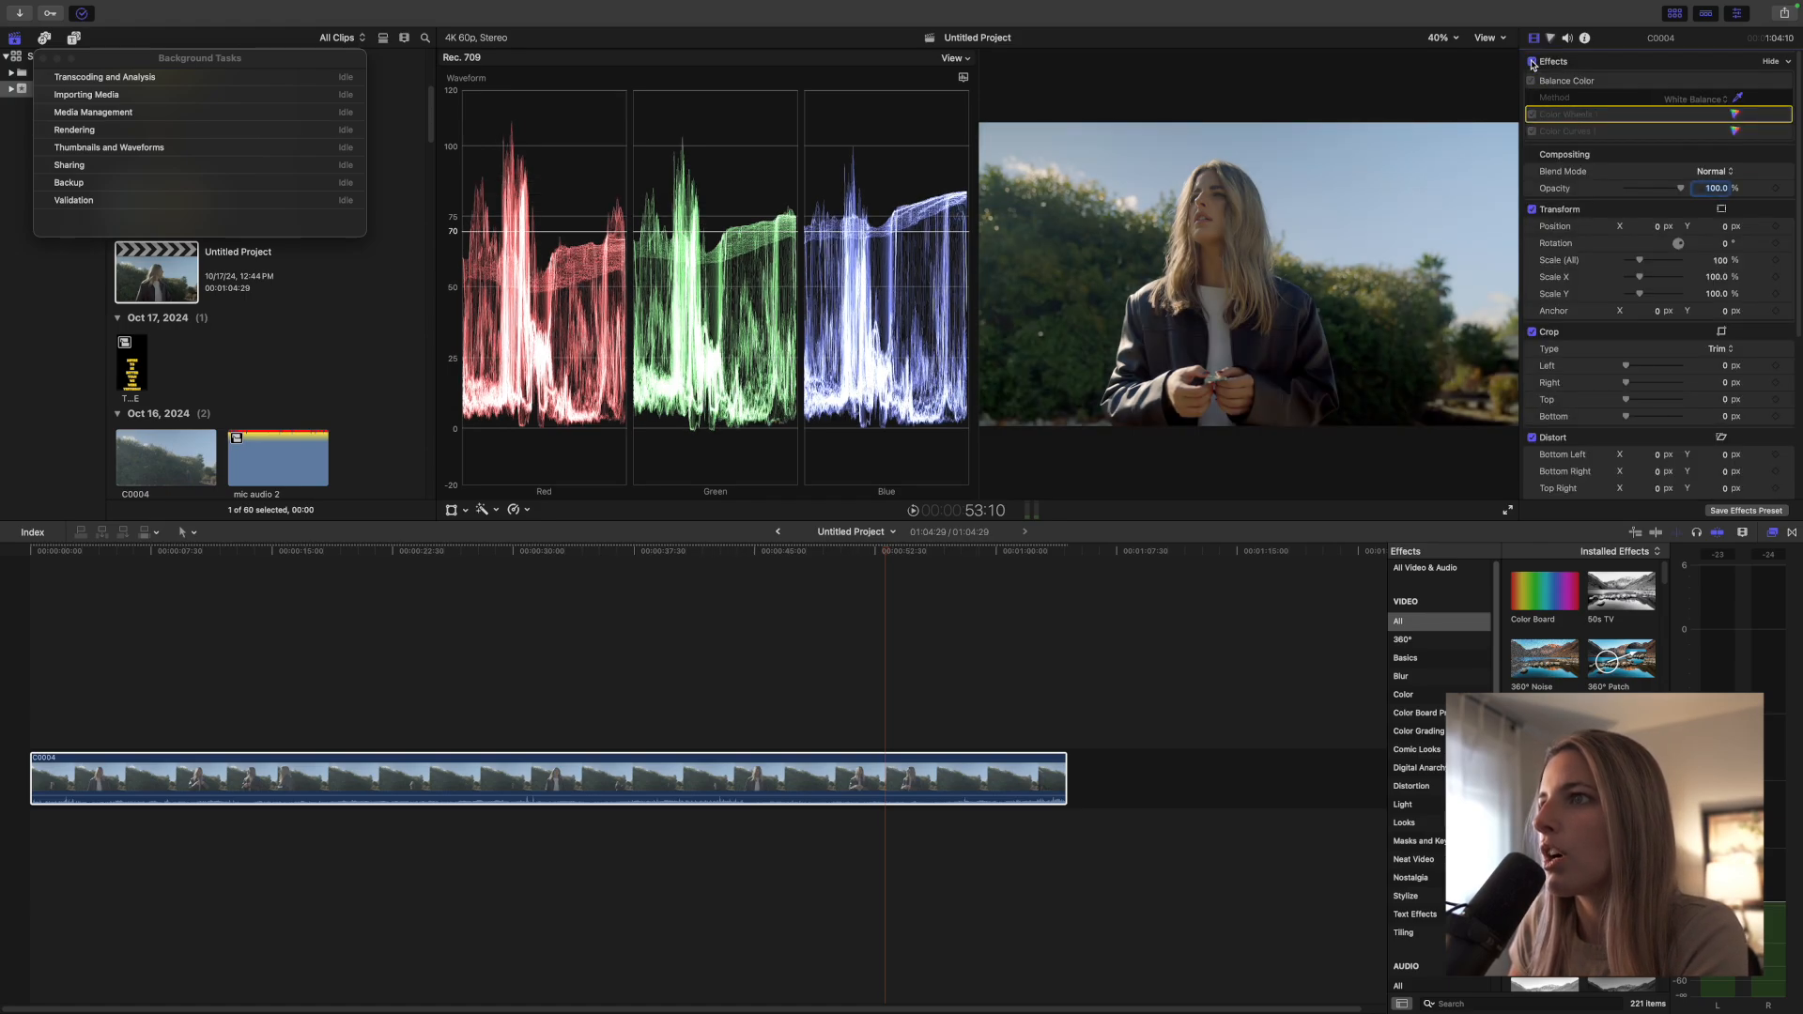
click(1533, 63)
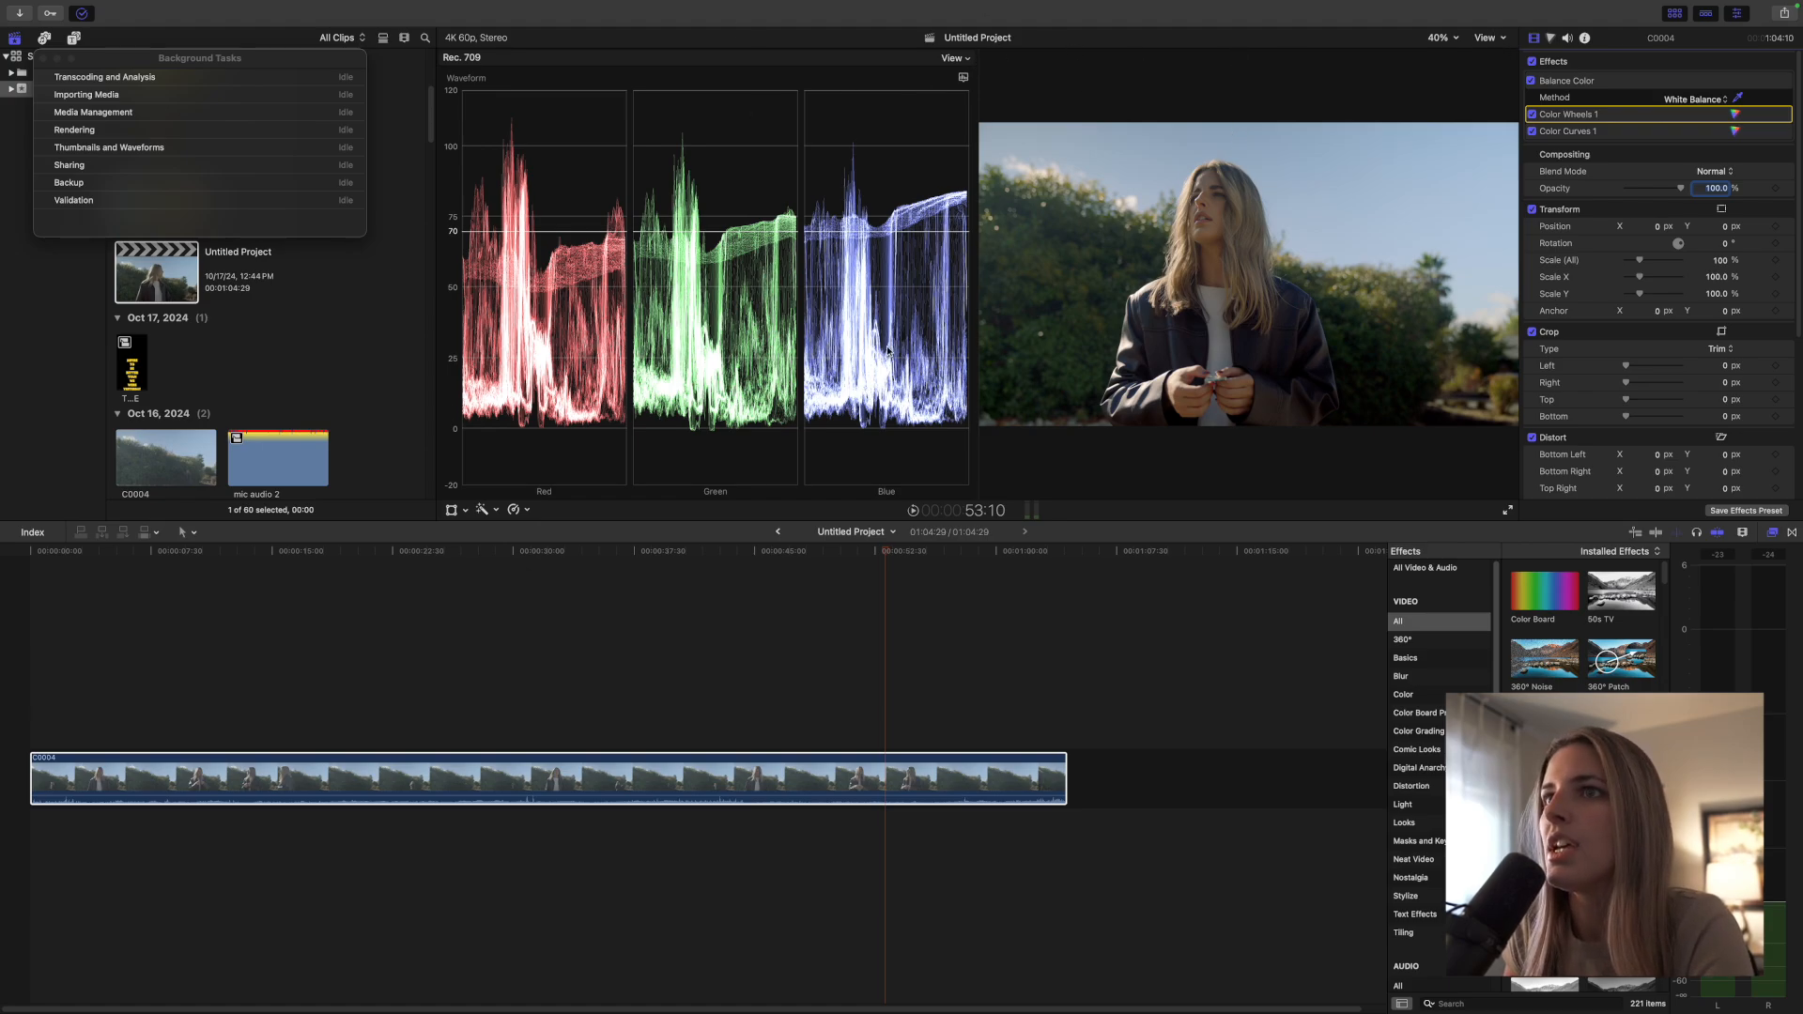
Step: Hide the video scopes and compare the ungraded and graded shot in the enlarged viewer
click(1490, 38)
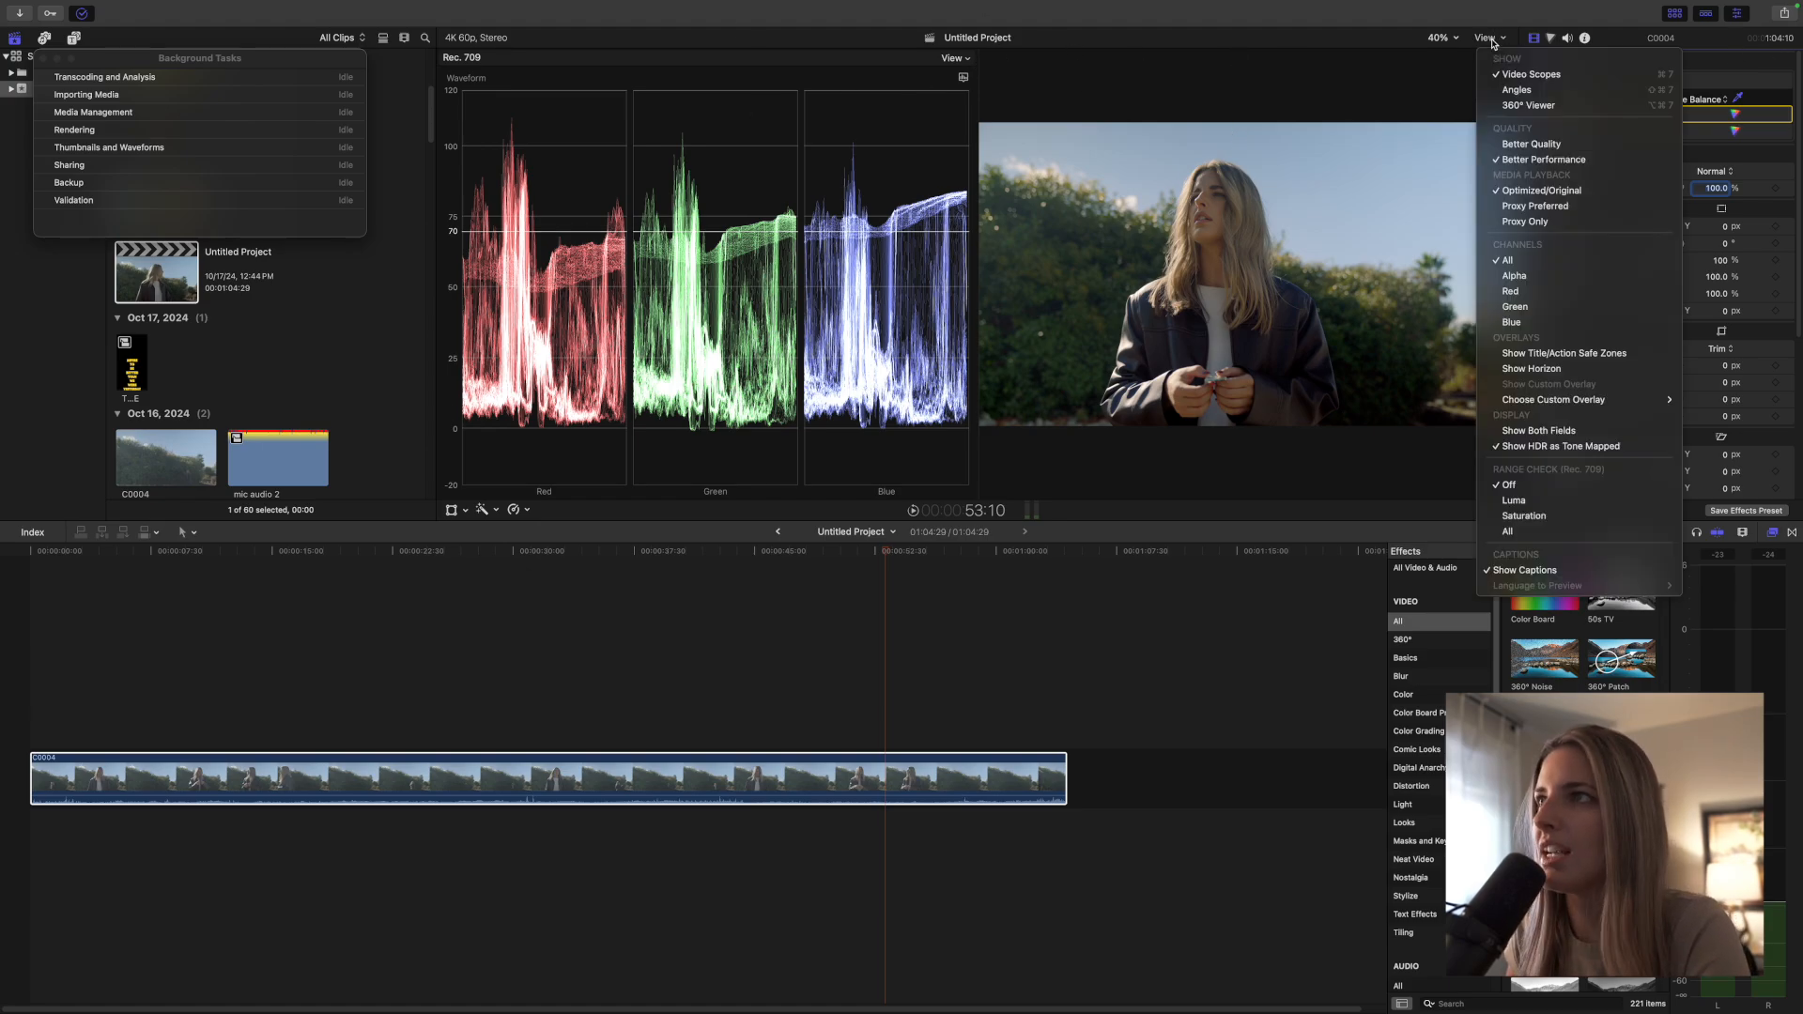
click(1560, 79)
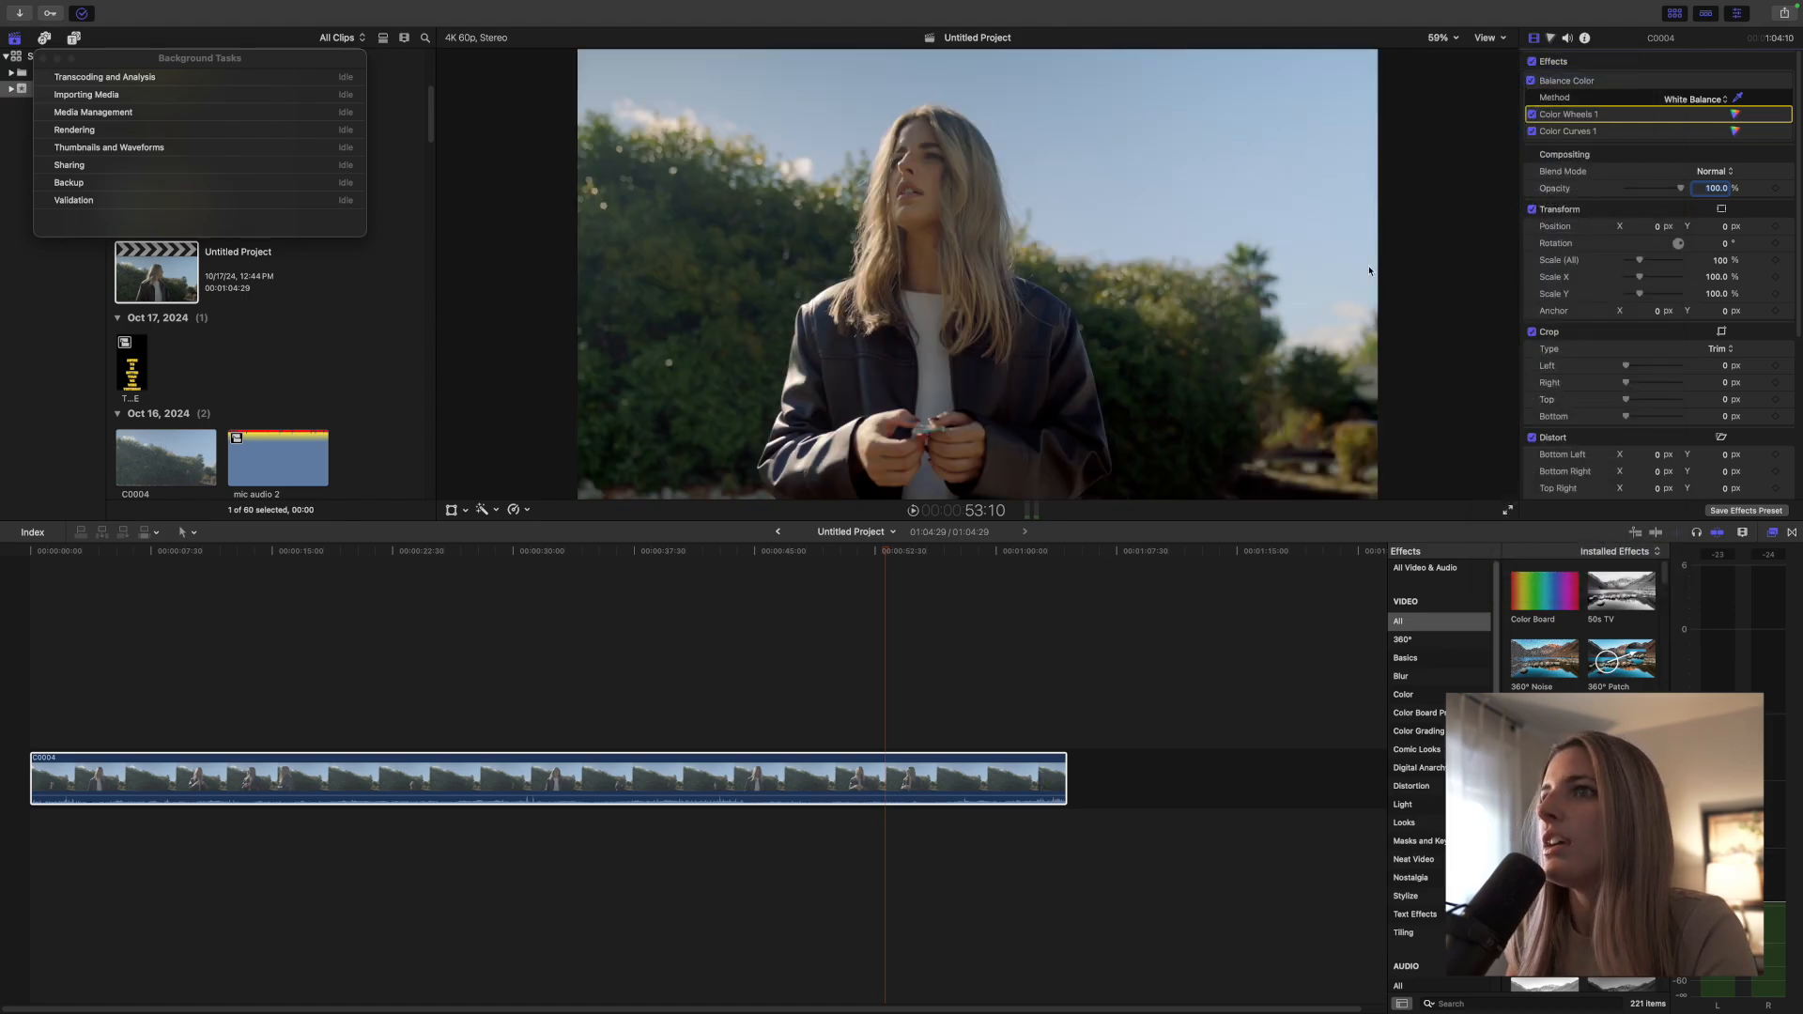
click(1533, 62)
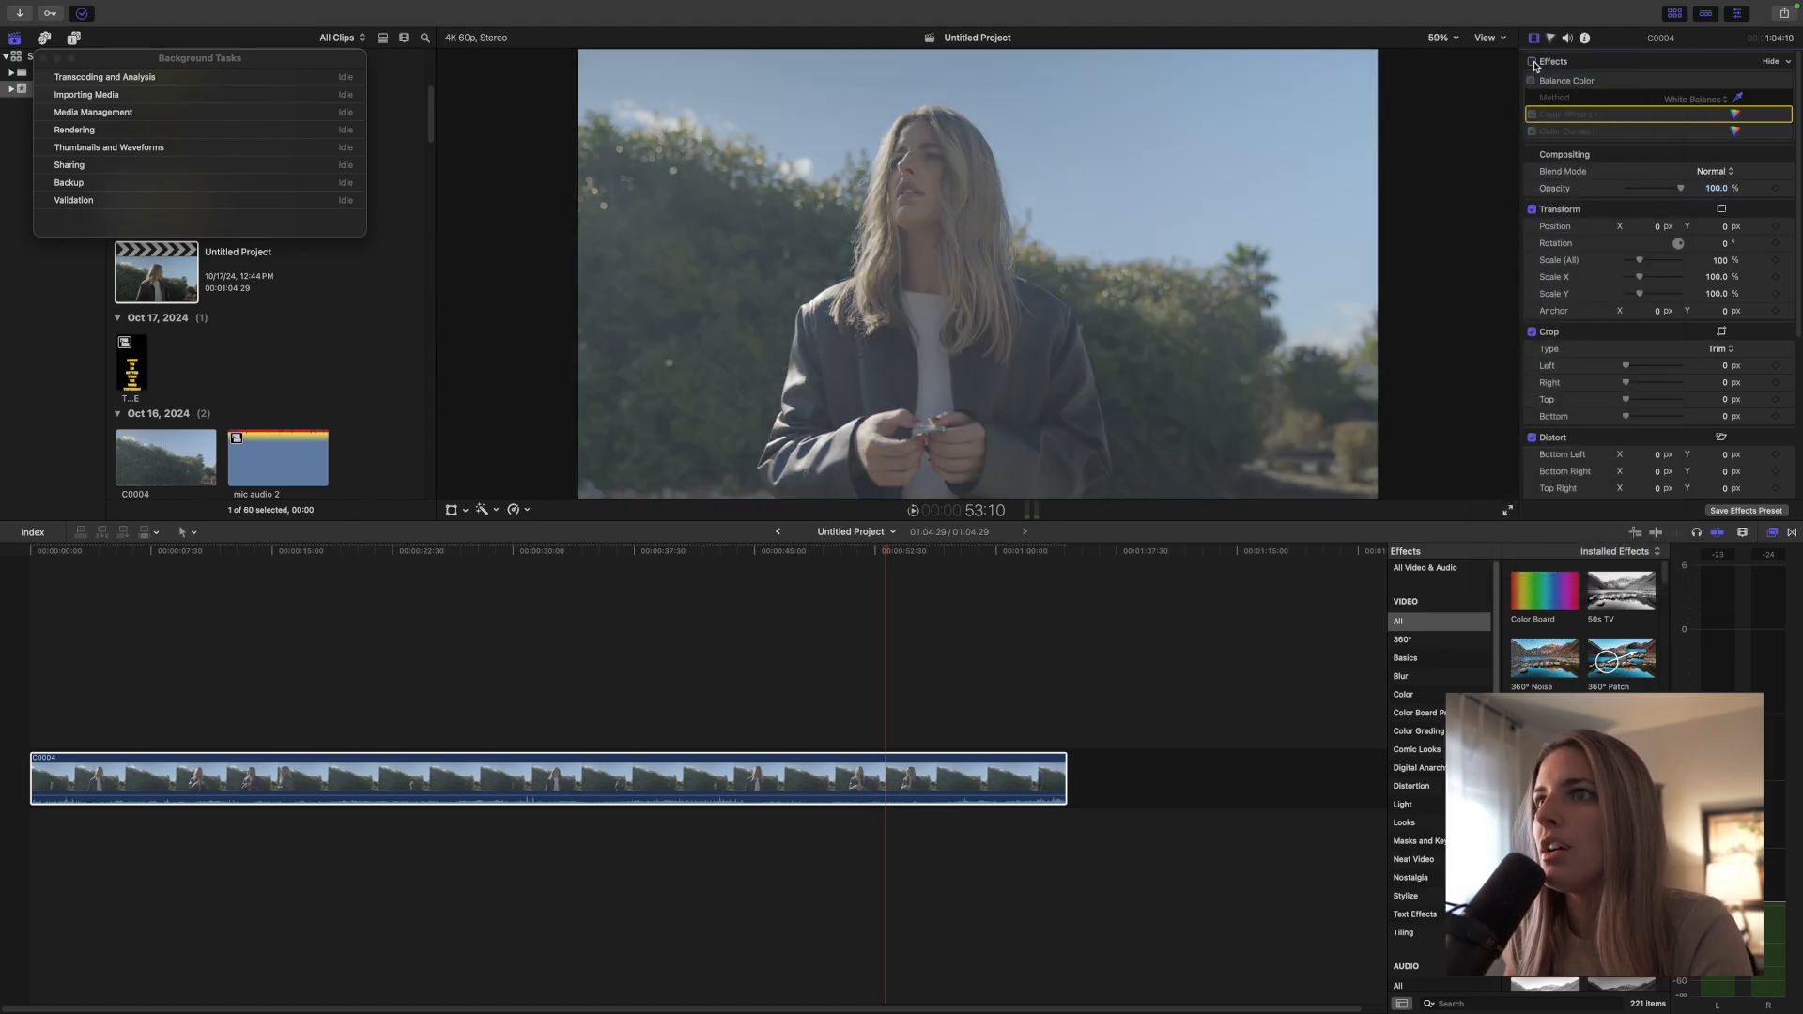
click(1533, 62)
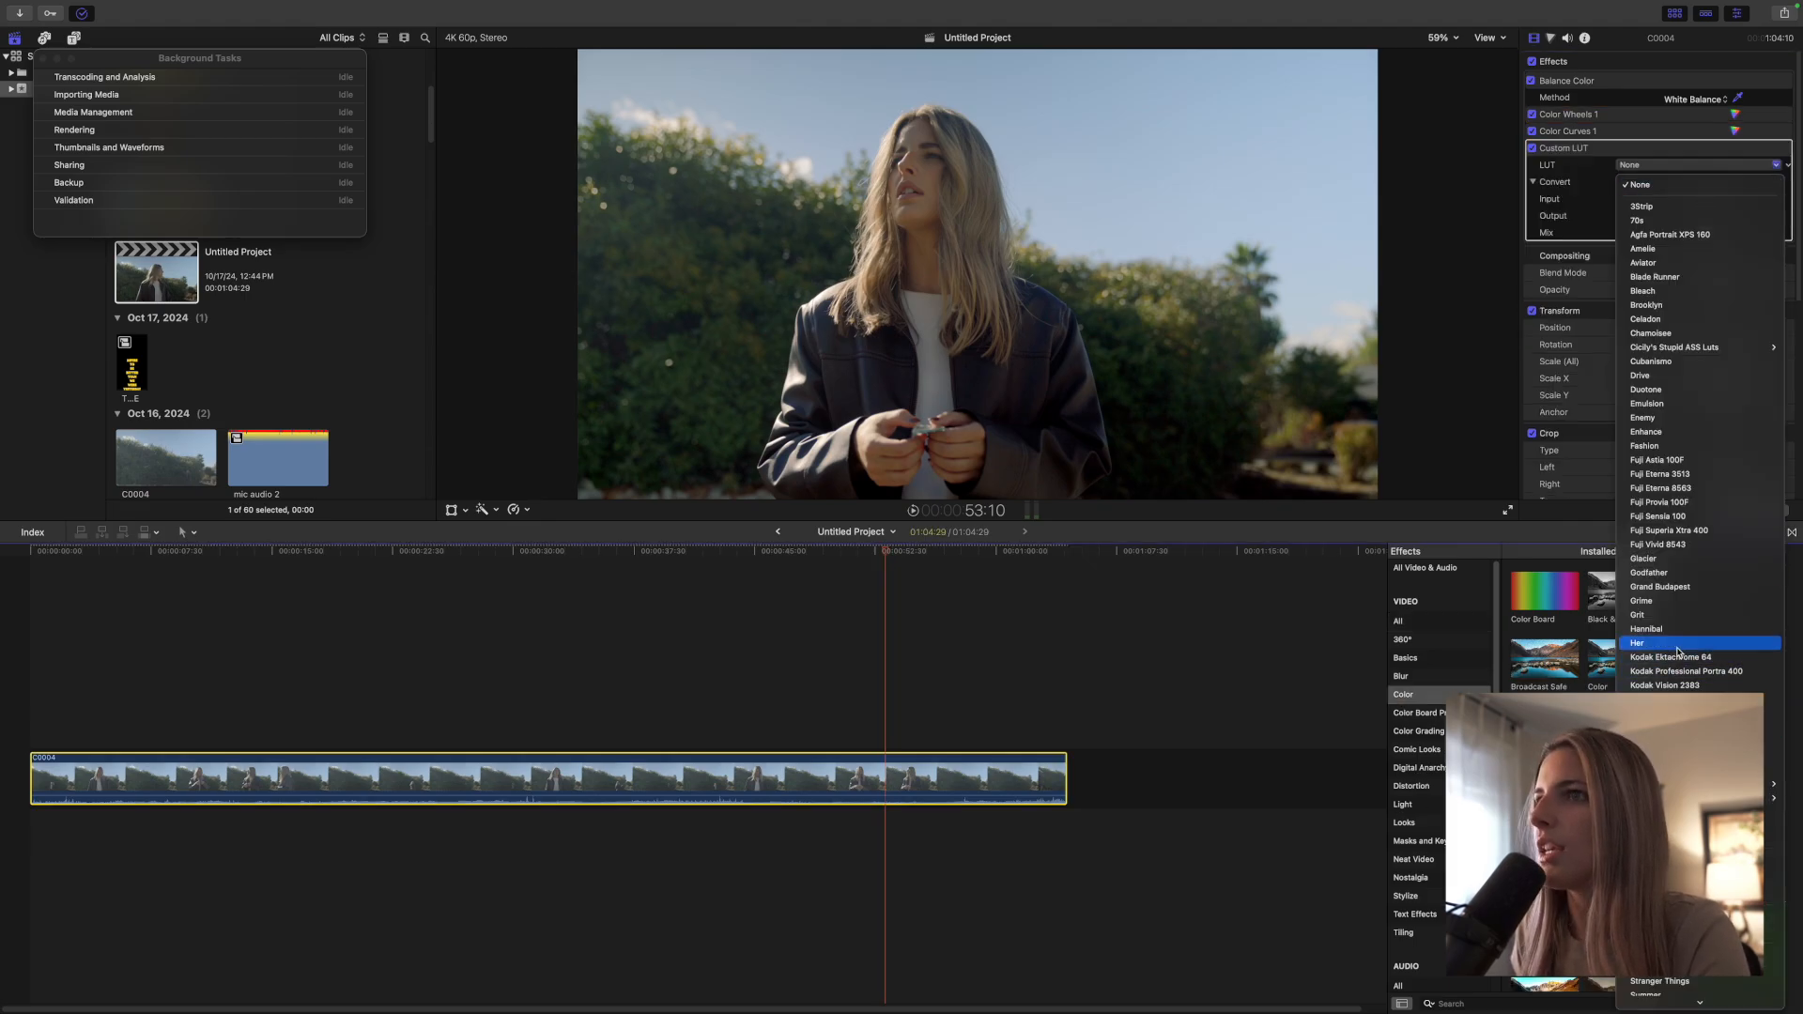
Step: Apply the "Her" look in the Custom LUT effect and set its Mix to 45%
click(1677, 646)
drag(1681, 235, 1644, 242)
drag(1642, 242, 1649, 245)
click(1717, 232)
text(45)
key(Return)
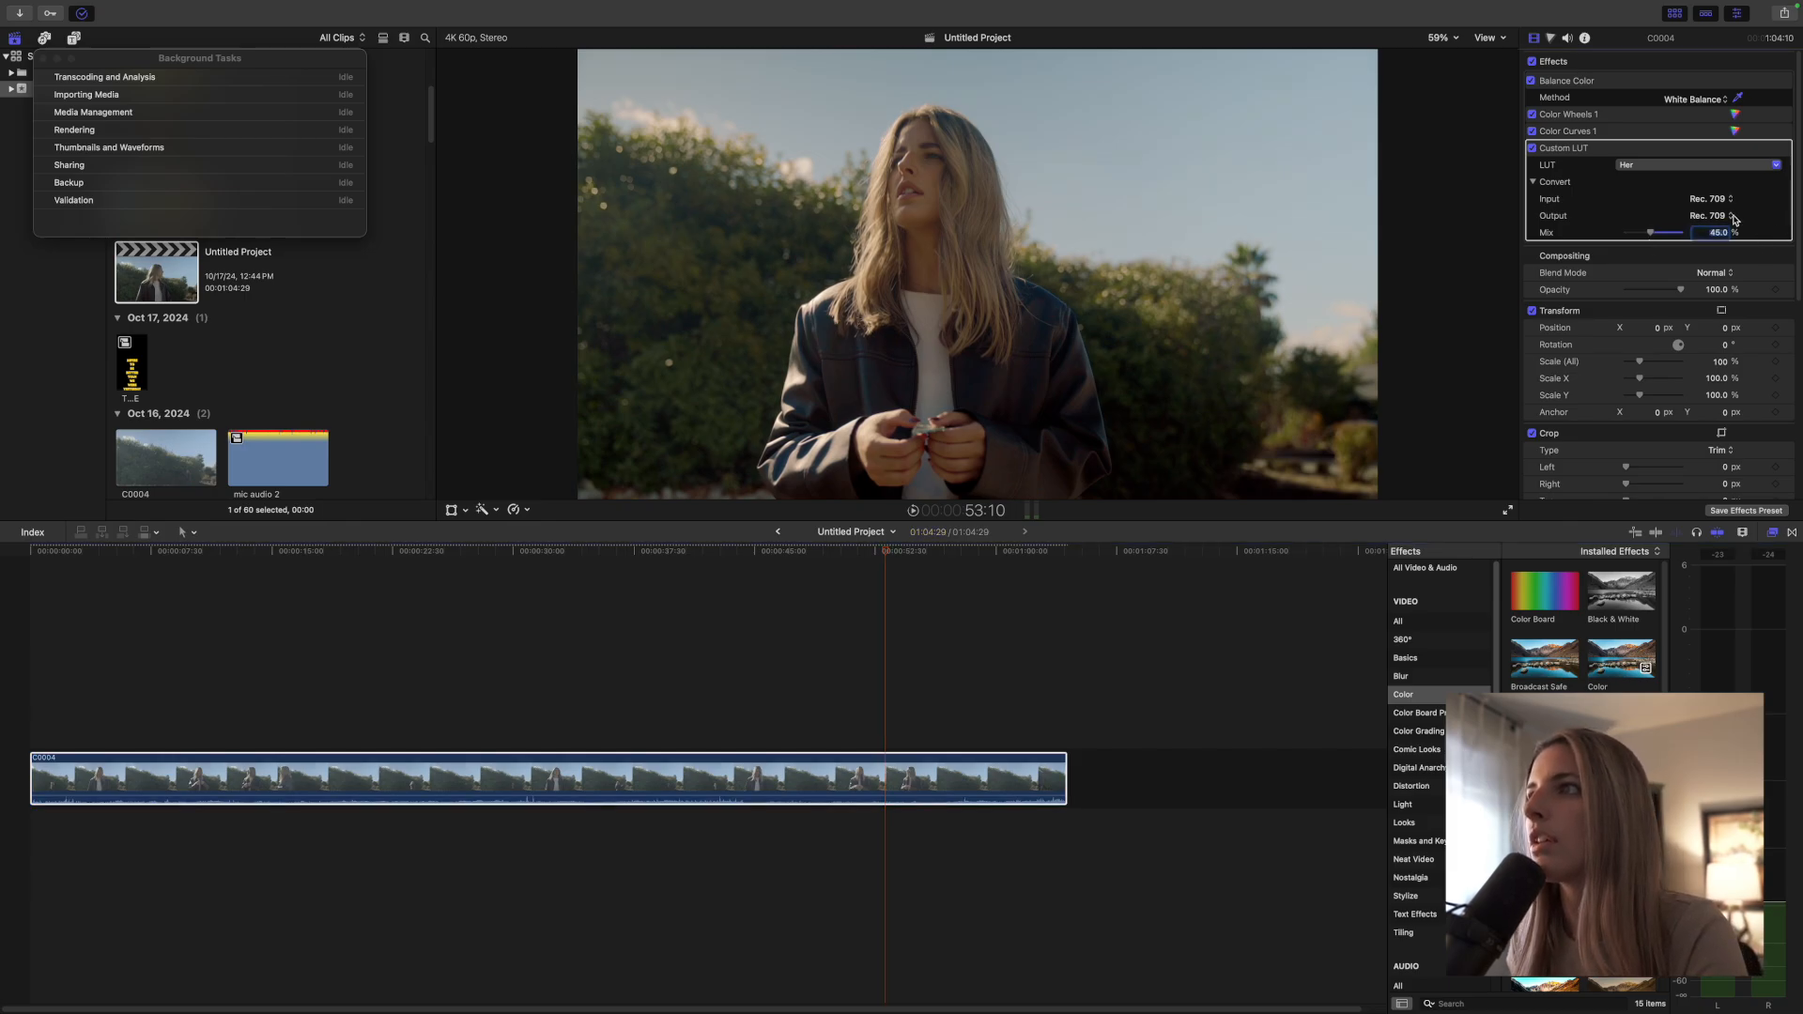
Step: Compare the image with the Custom LUT off and on, and set its Mix to 35%
click(1533, 147)
click(1533, 148)
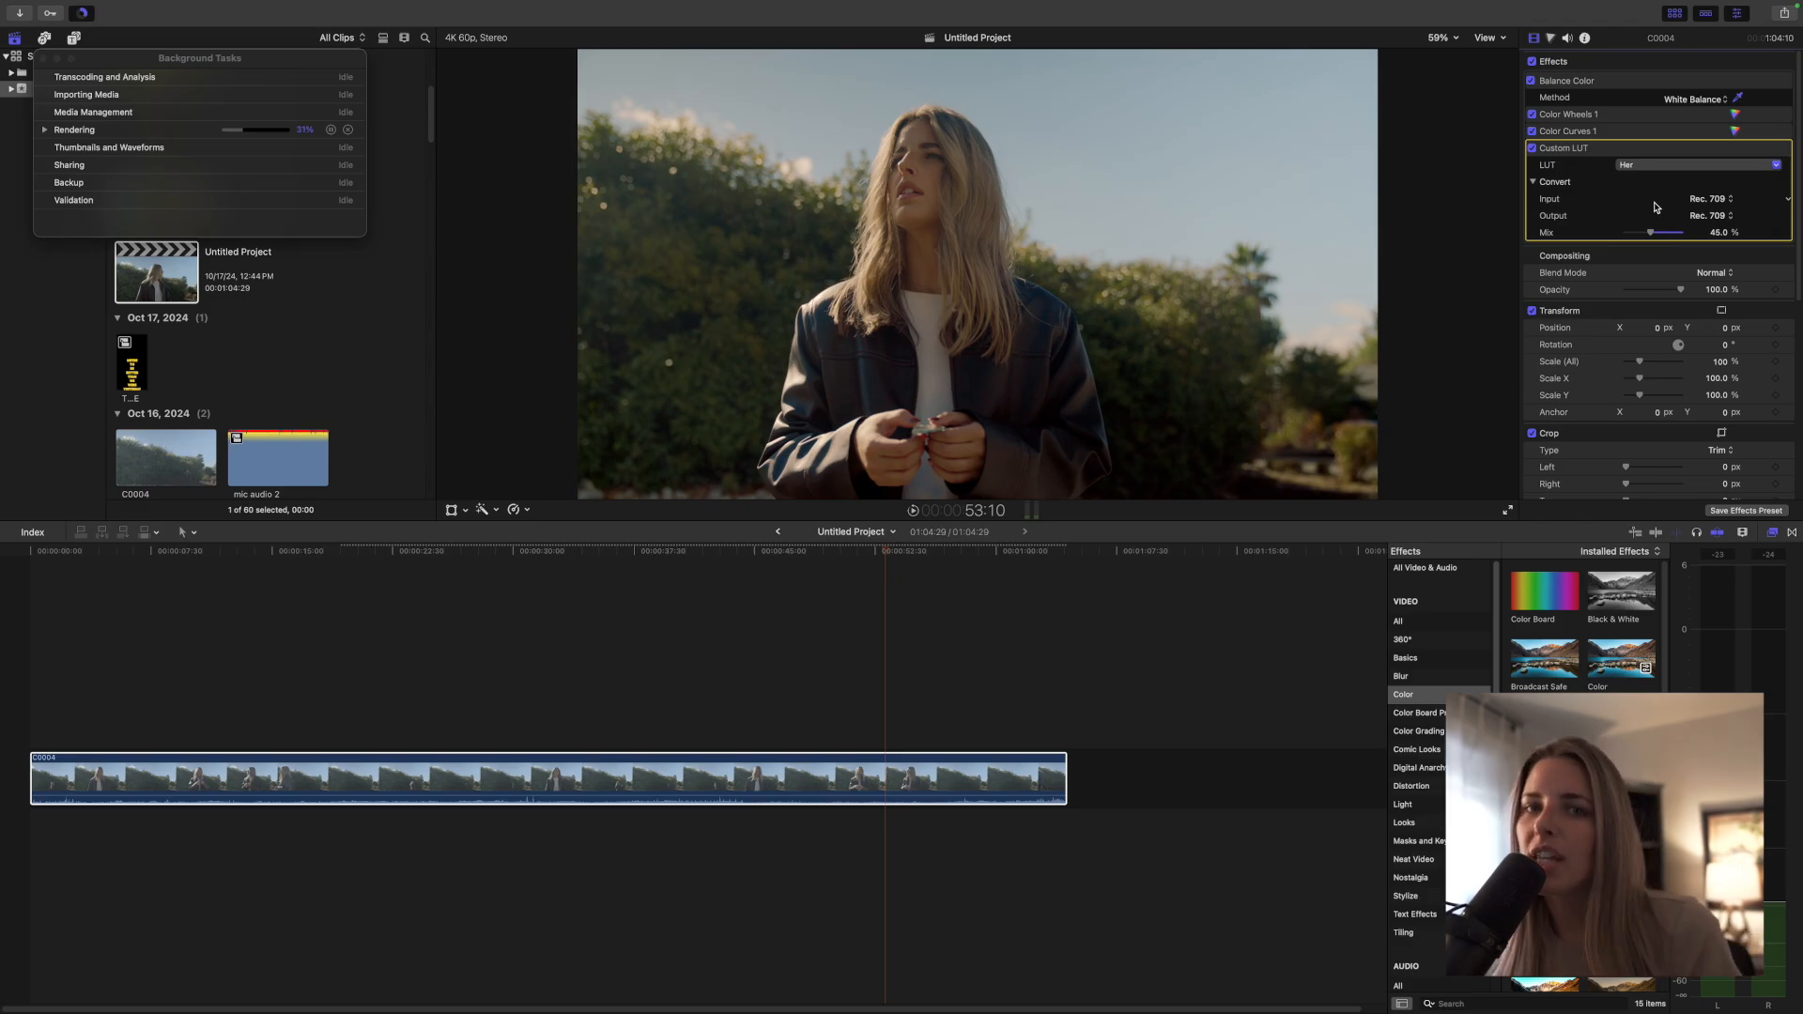
click(1715, 233)
text(35)
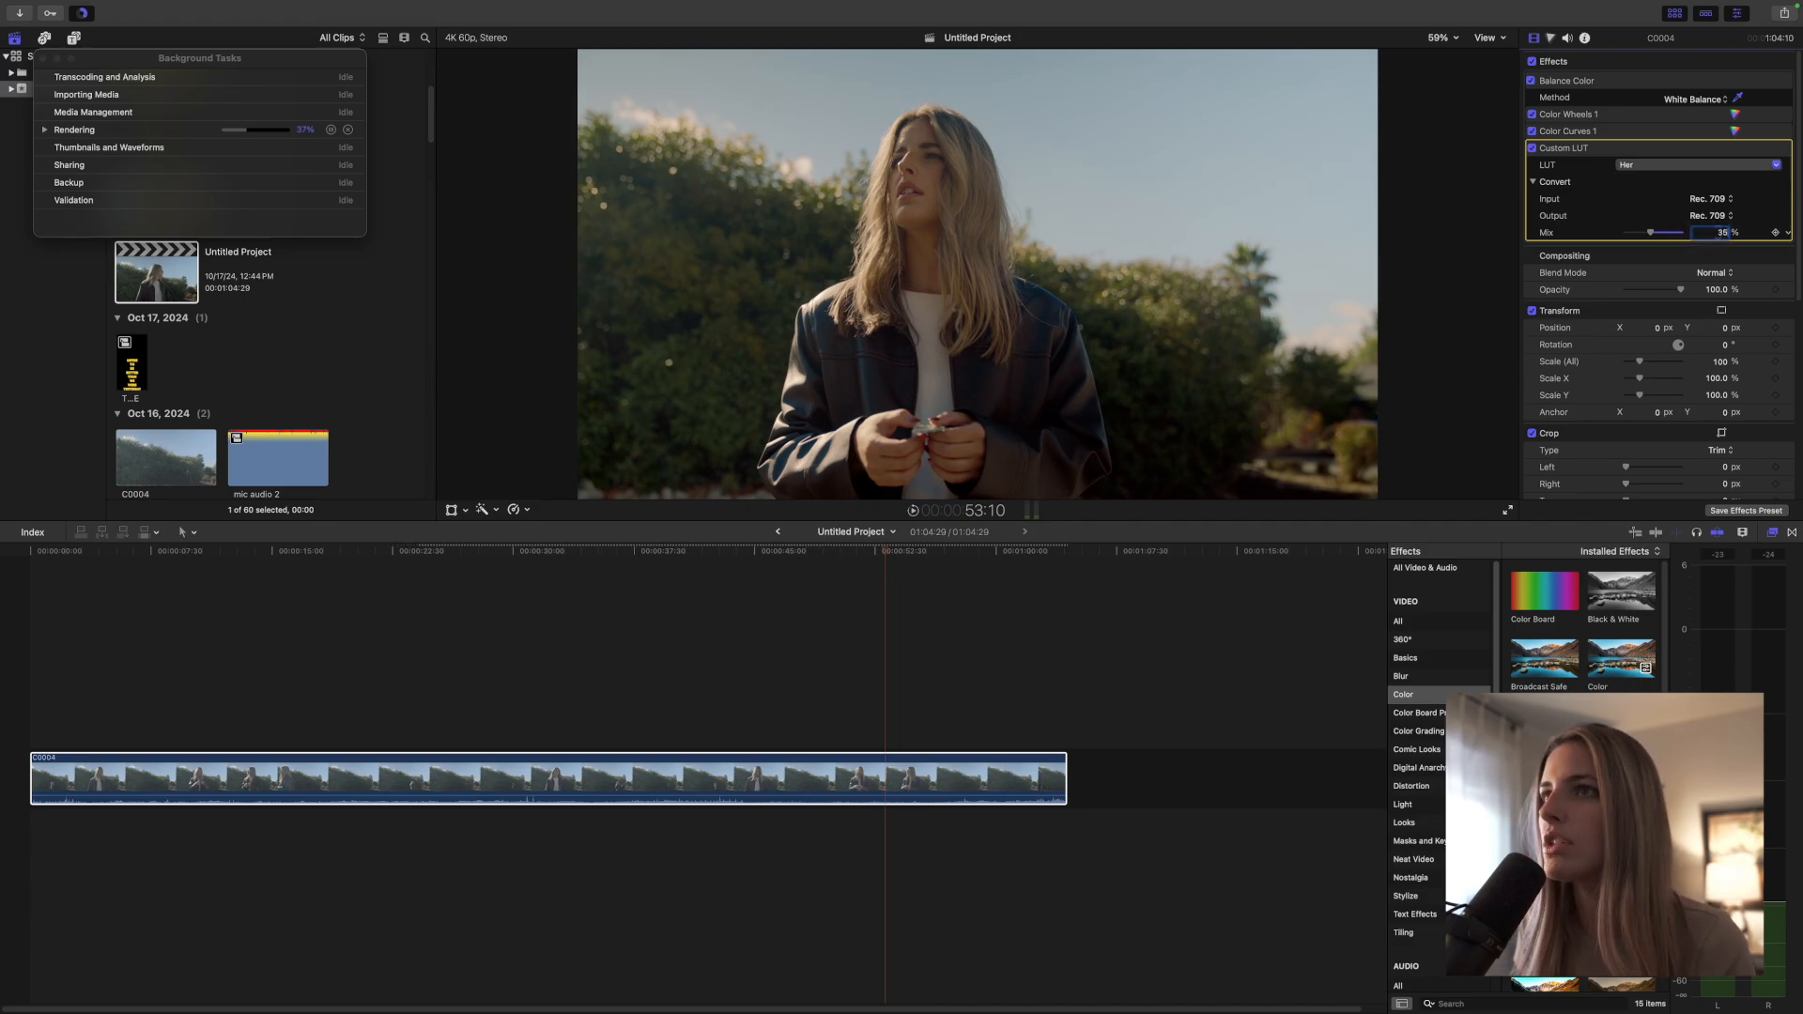
Step: Add Color Wheels 2 after the Custom LUT, shift its highlights slightly toward blue, and return to the effects list
click(1735, 114)
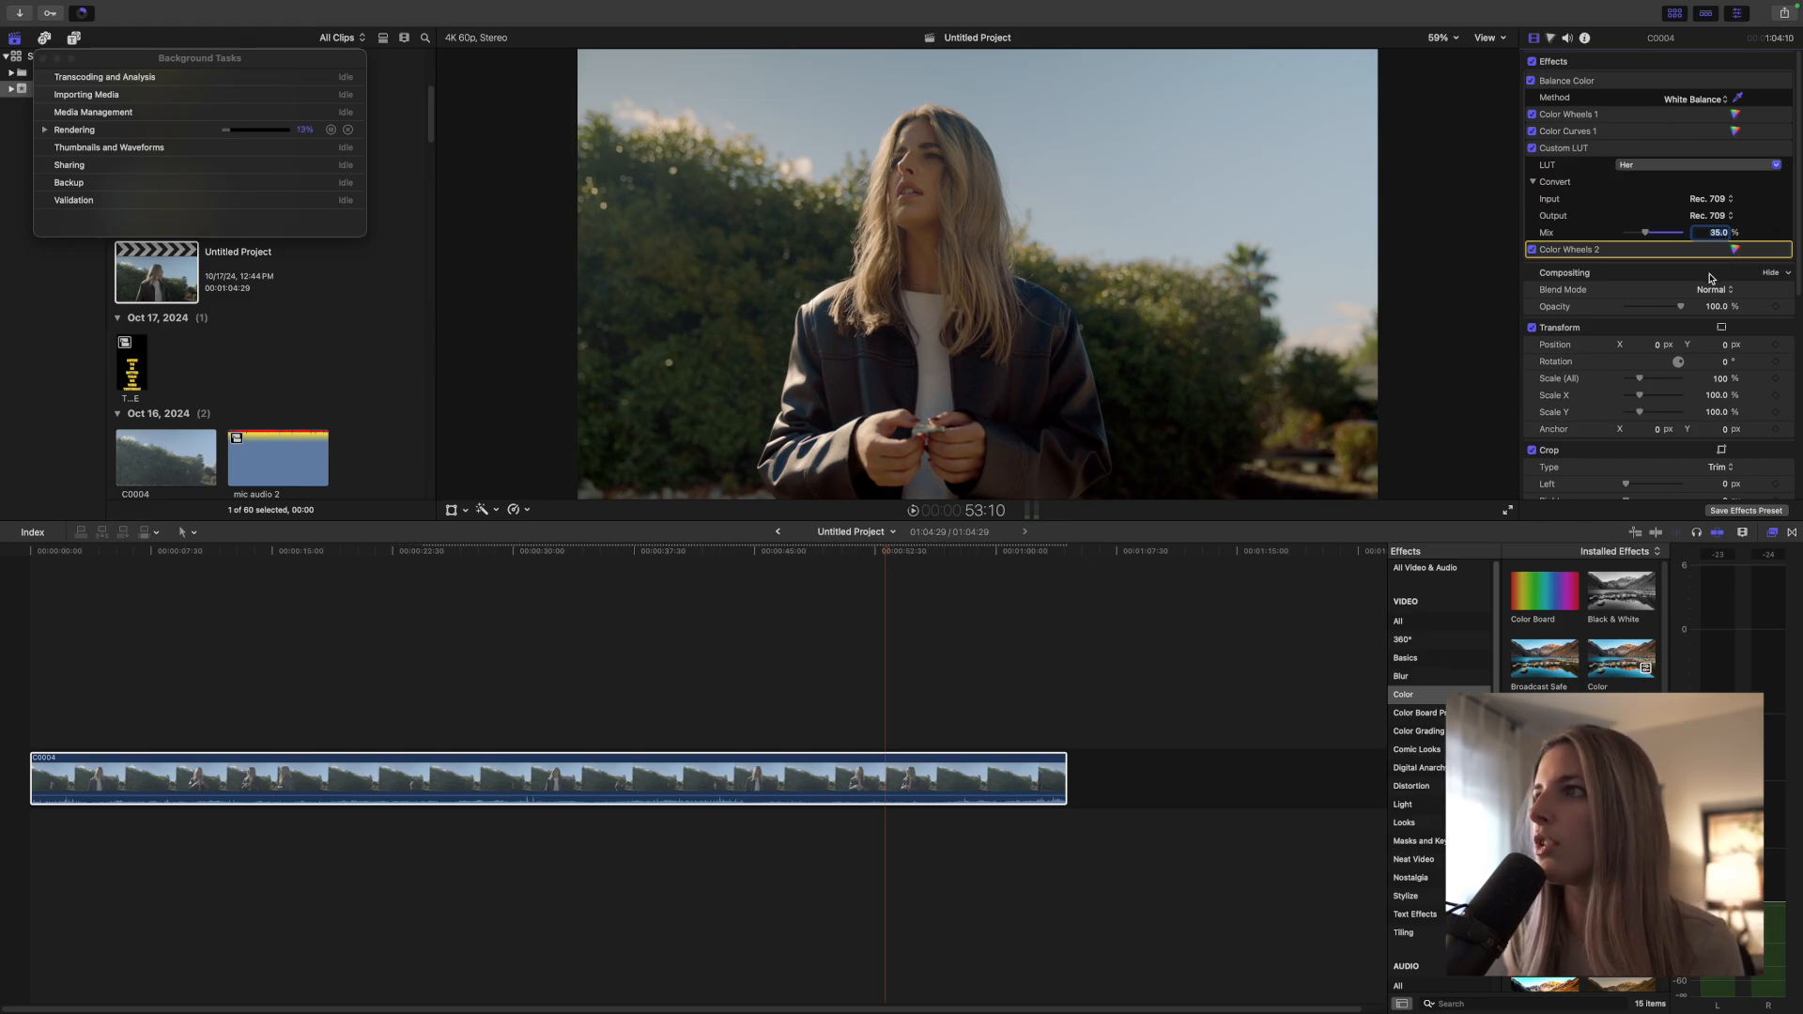
click(1734, 251)
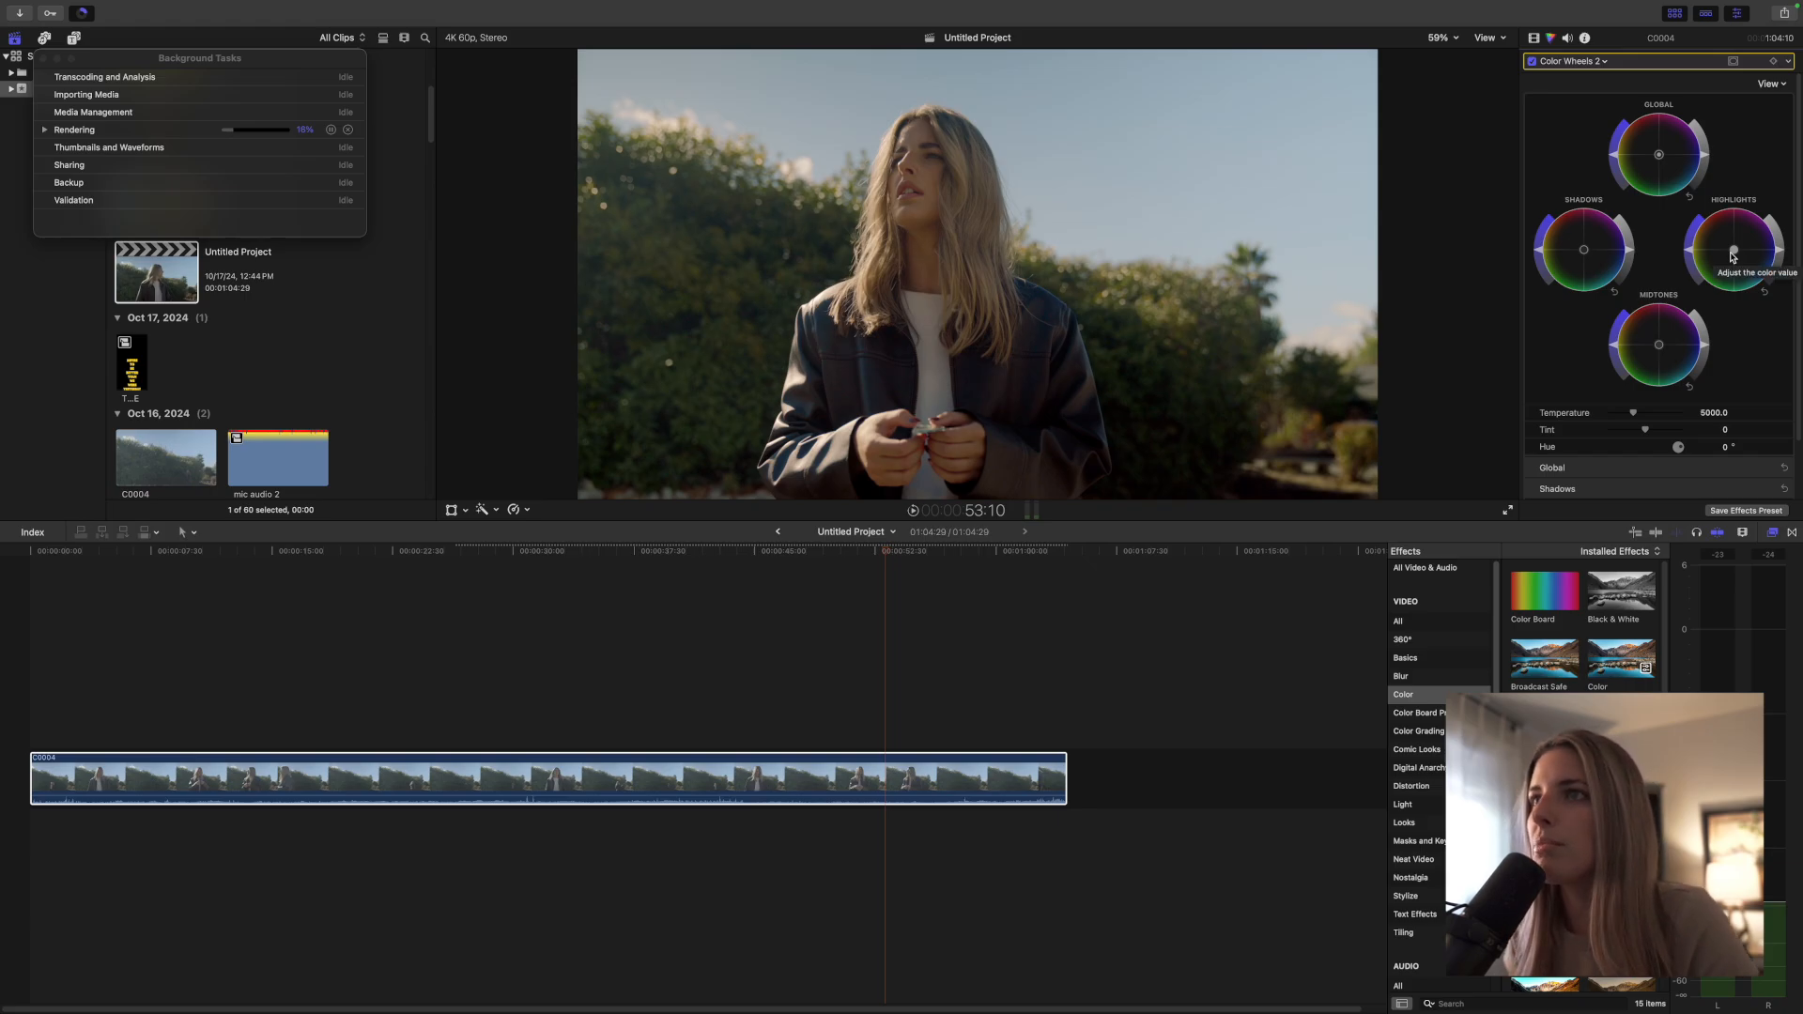
drag(1735, 252, 1737, 254)
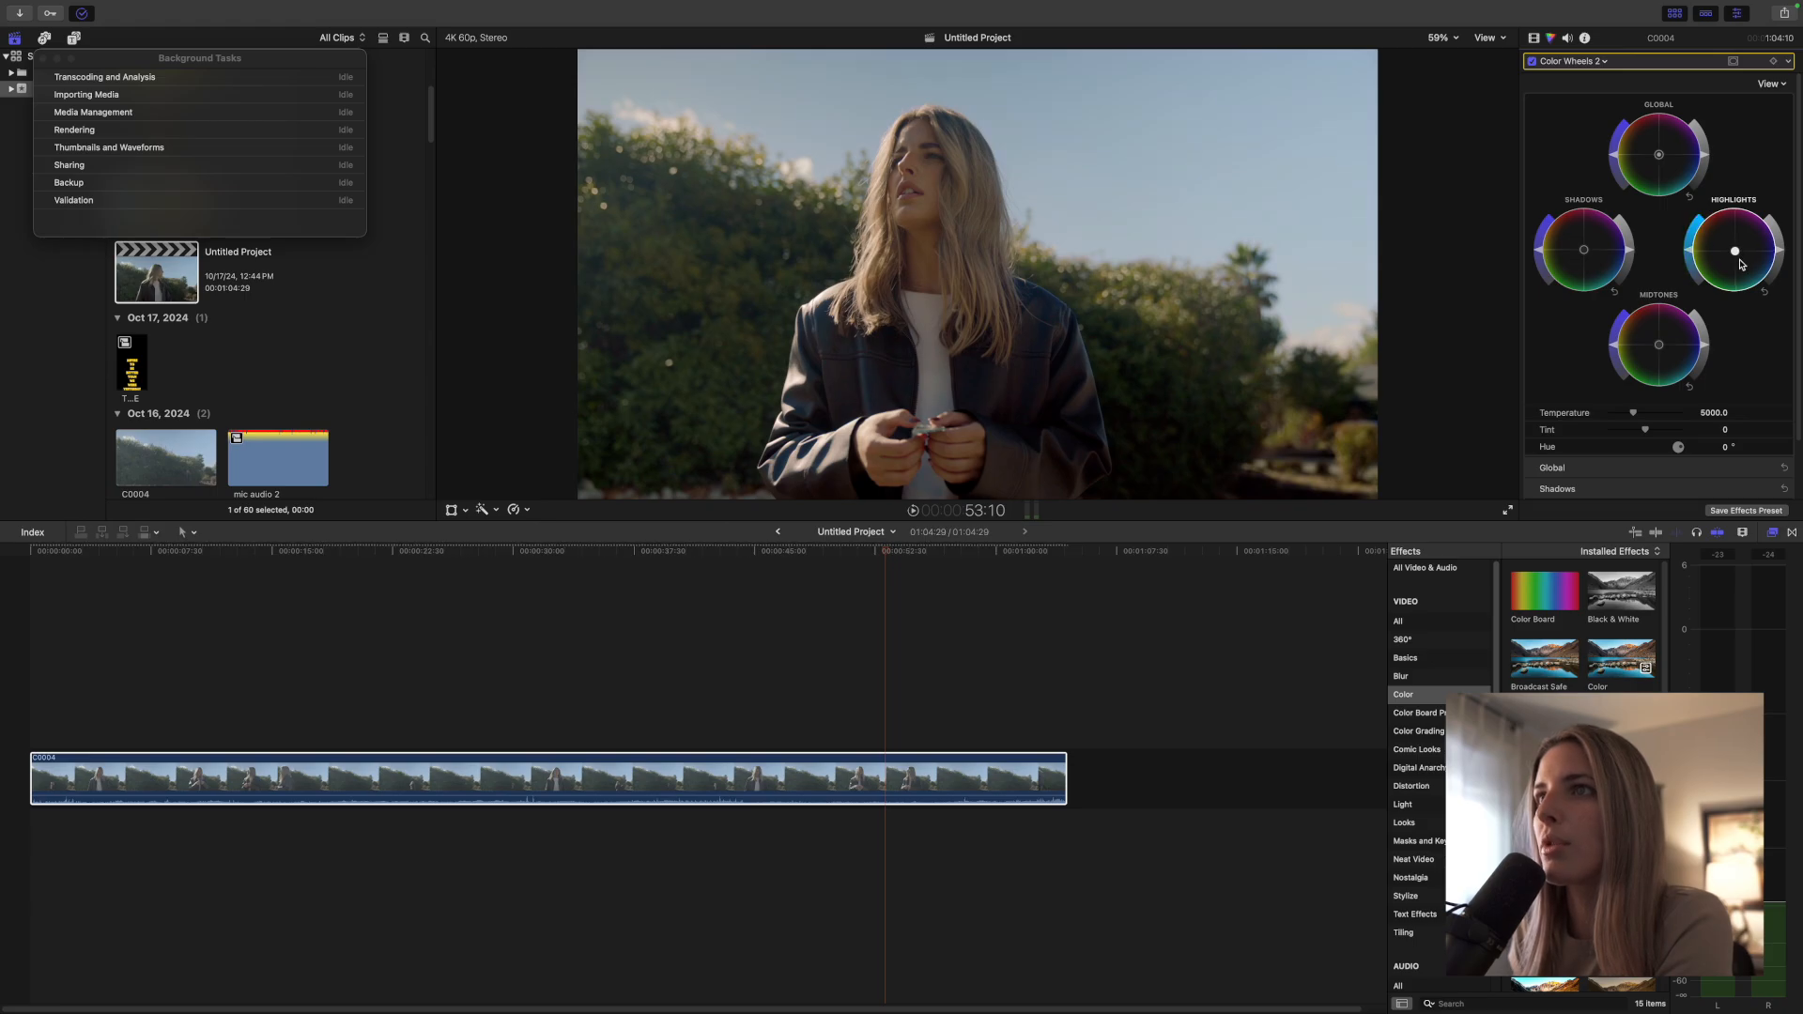
click(1534, 38)
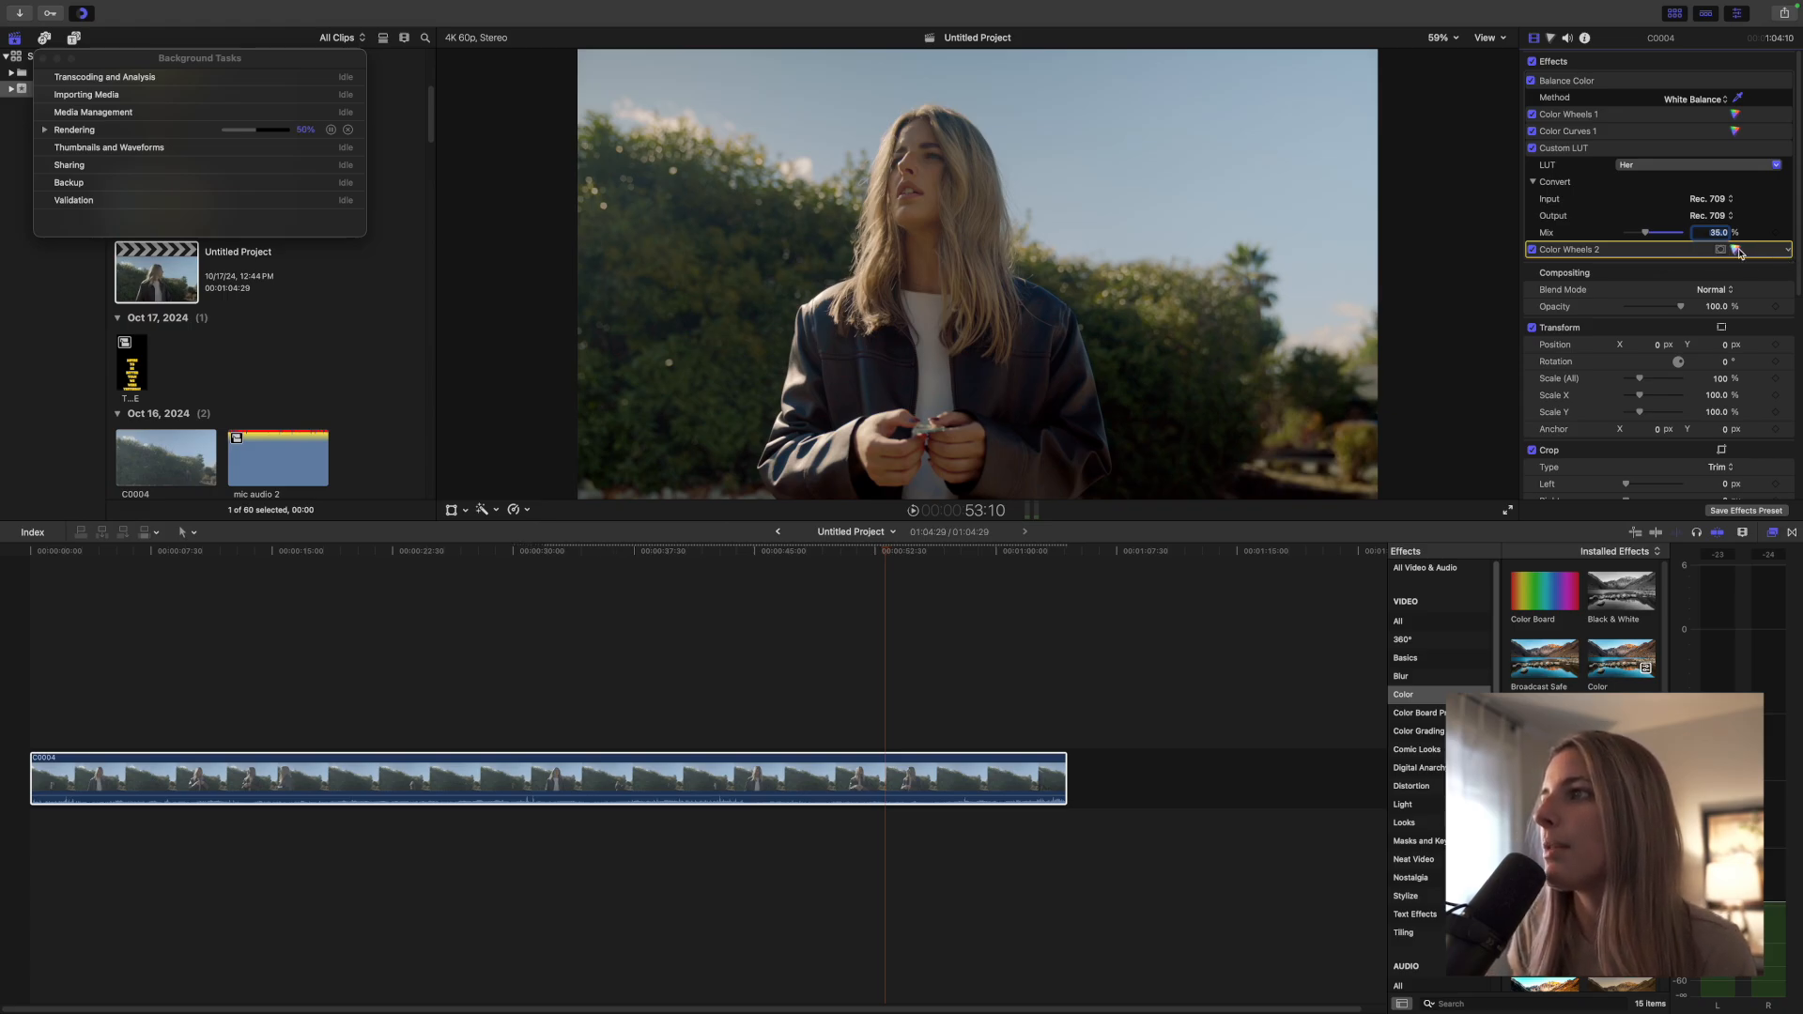
Step: Reopen Color Wheels 2 and shift its midtones very slightly toward red
click(1737, 250)
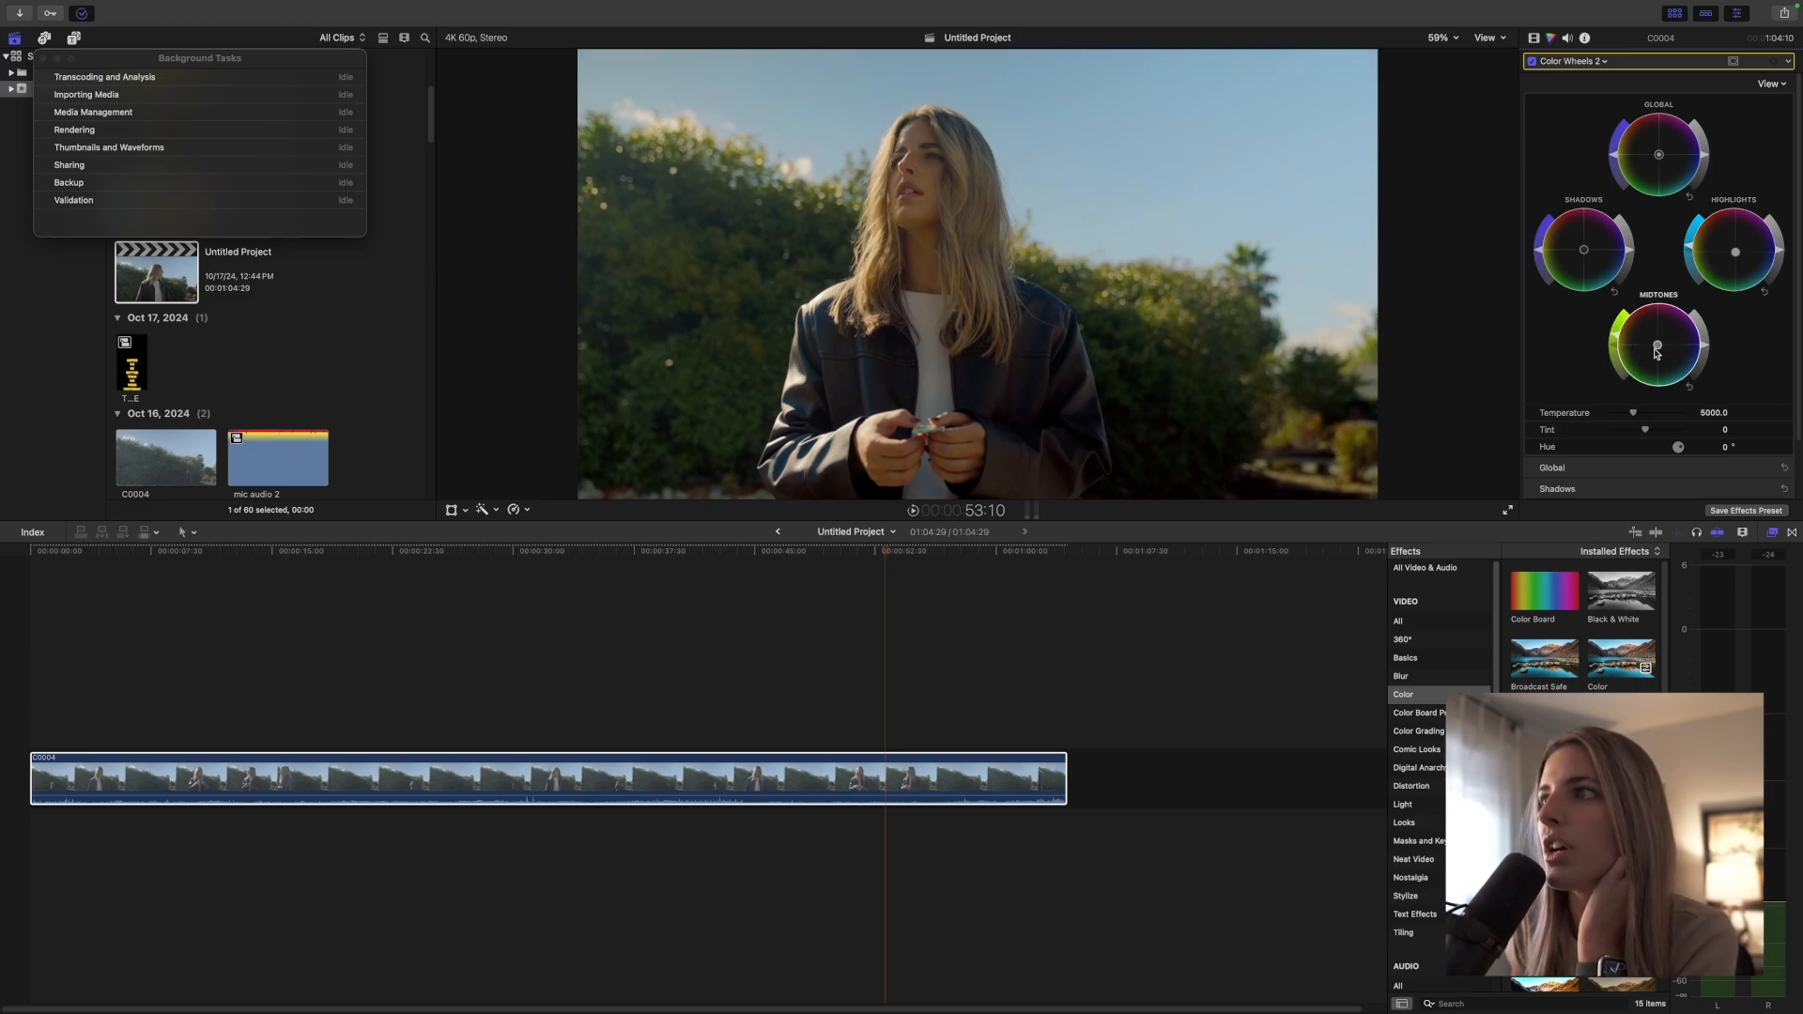
drag(1658, 354, 1665, 343)
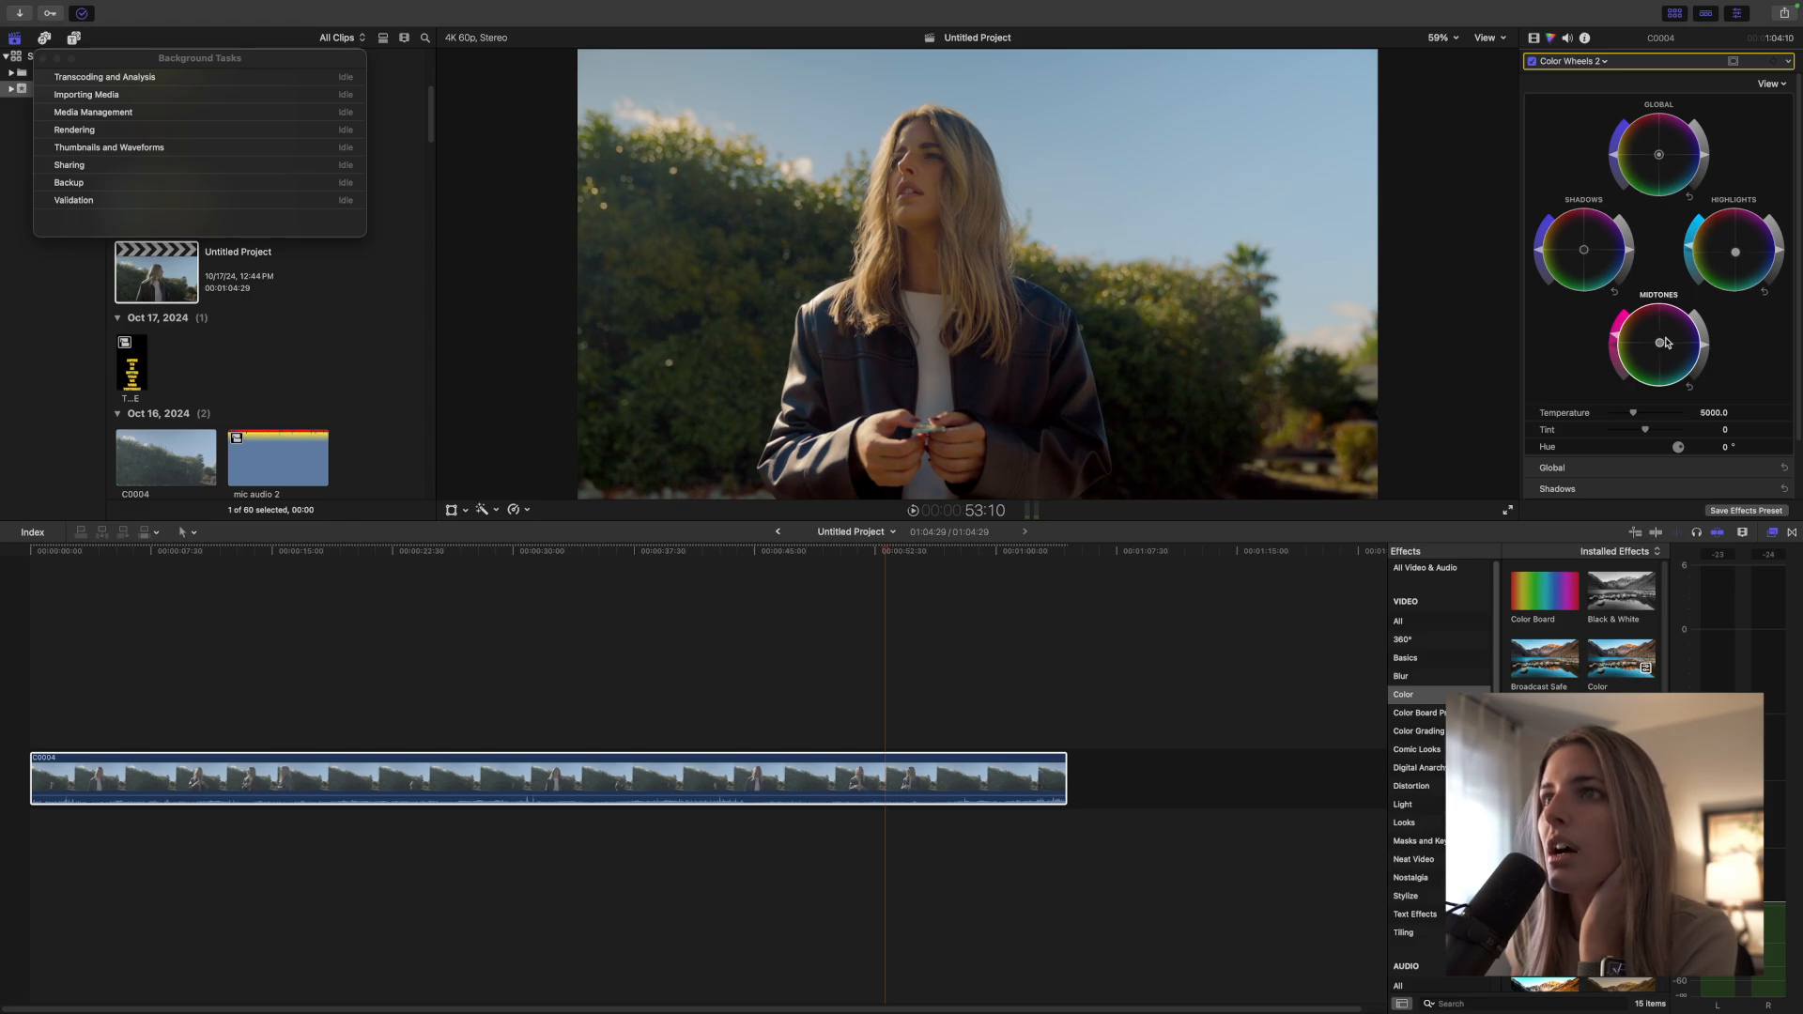
drag(1660, 343, 1664, 349)
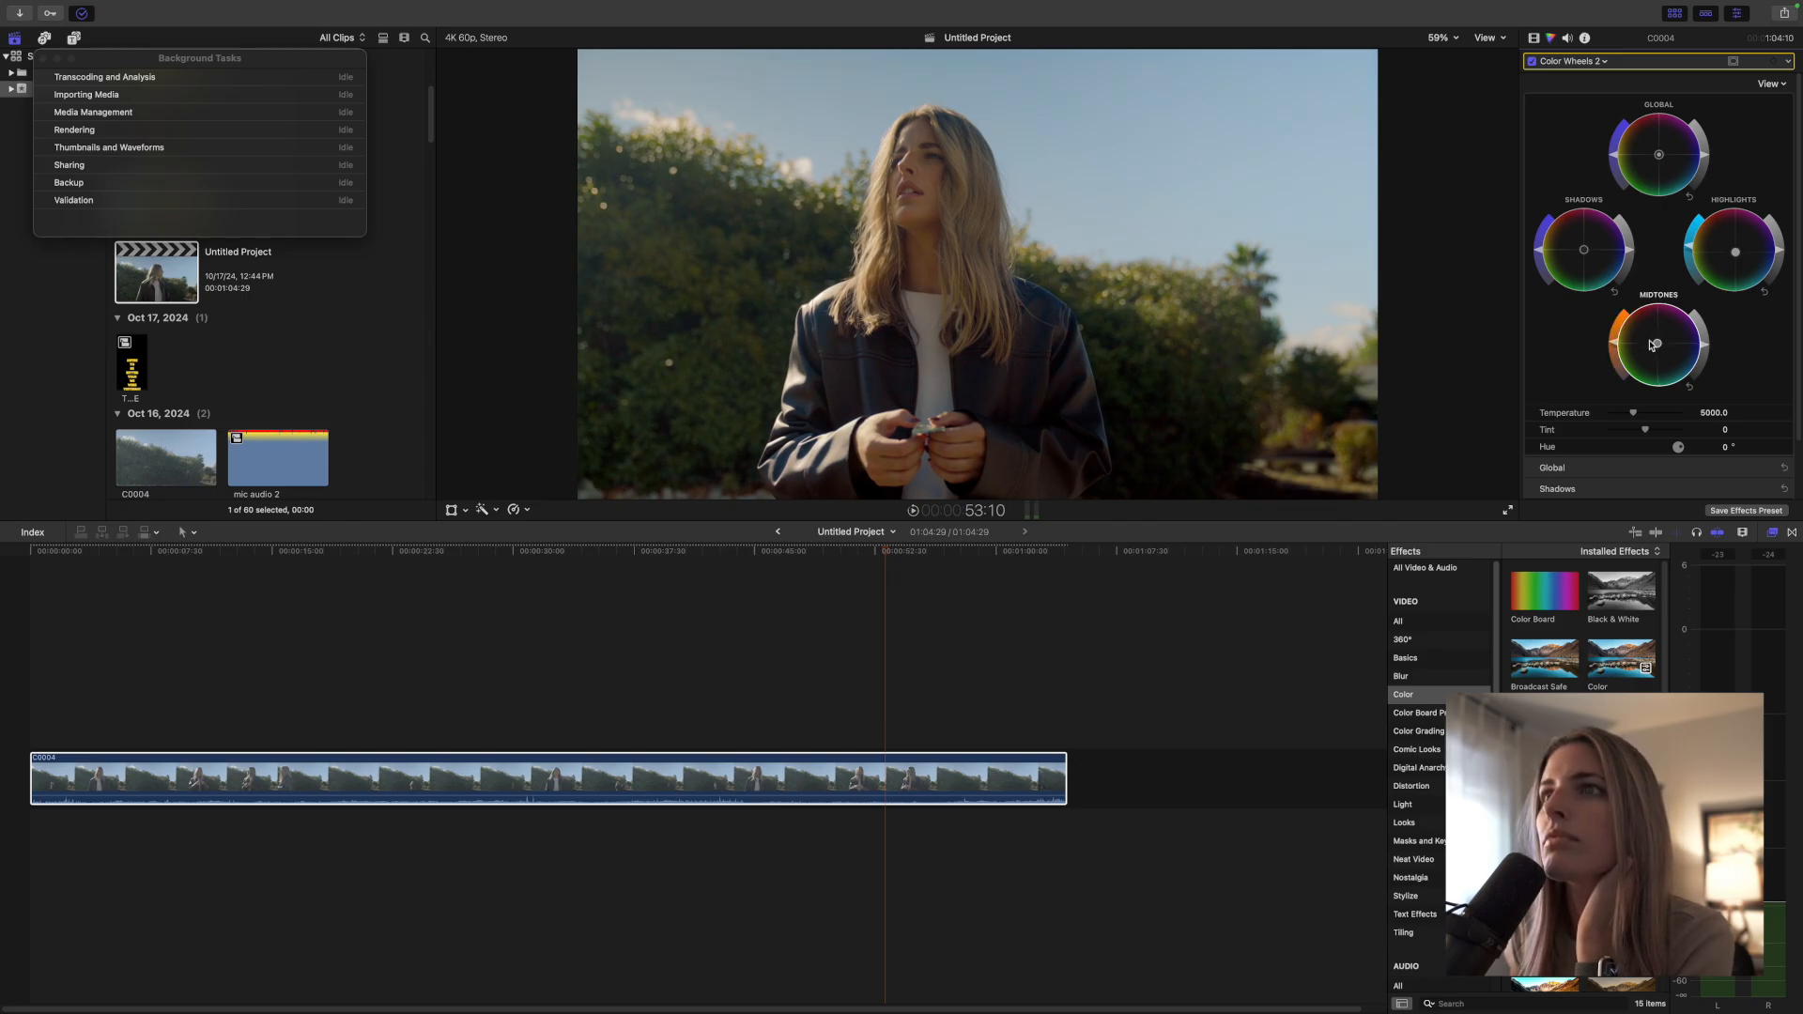
drag(1660, 340, 1659, 344)
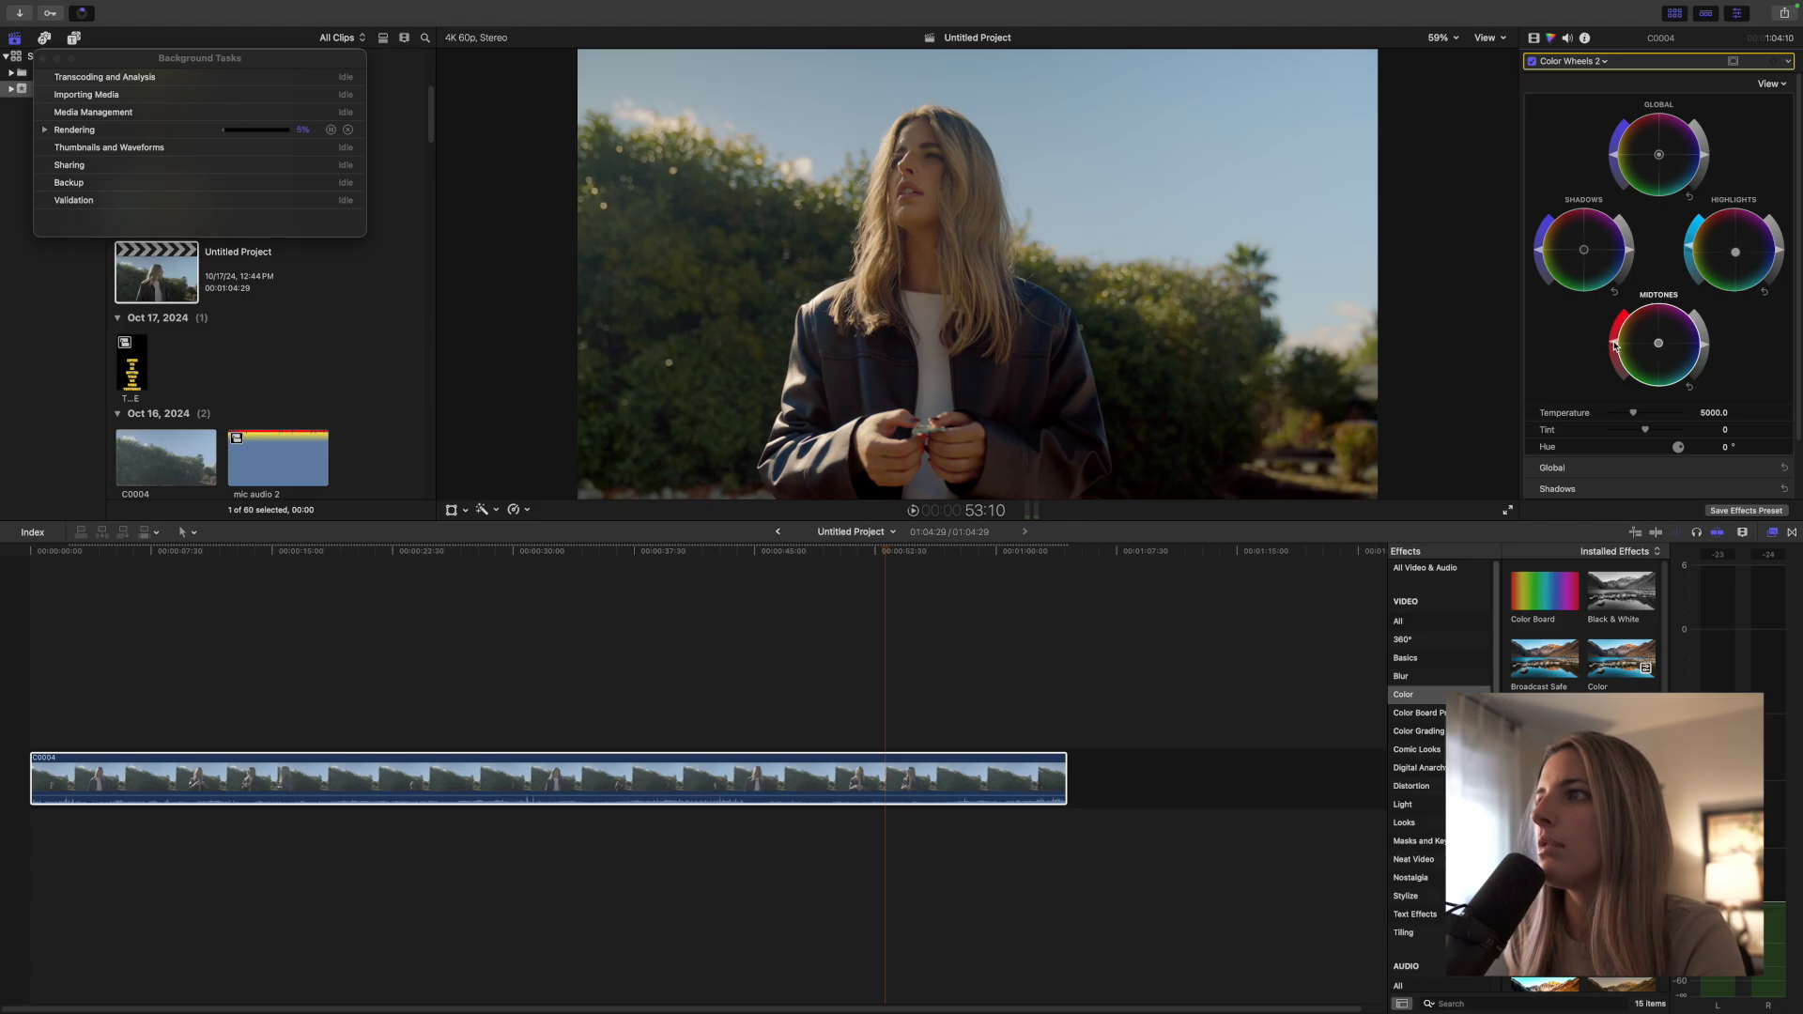
Step: Lower the shadows' brightness slightly in Color Wheels 2 and shift their color subtly toward green
drag(1629, 250, 1629, 254)
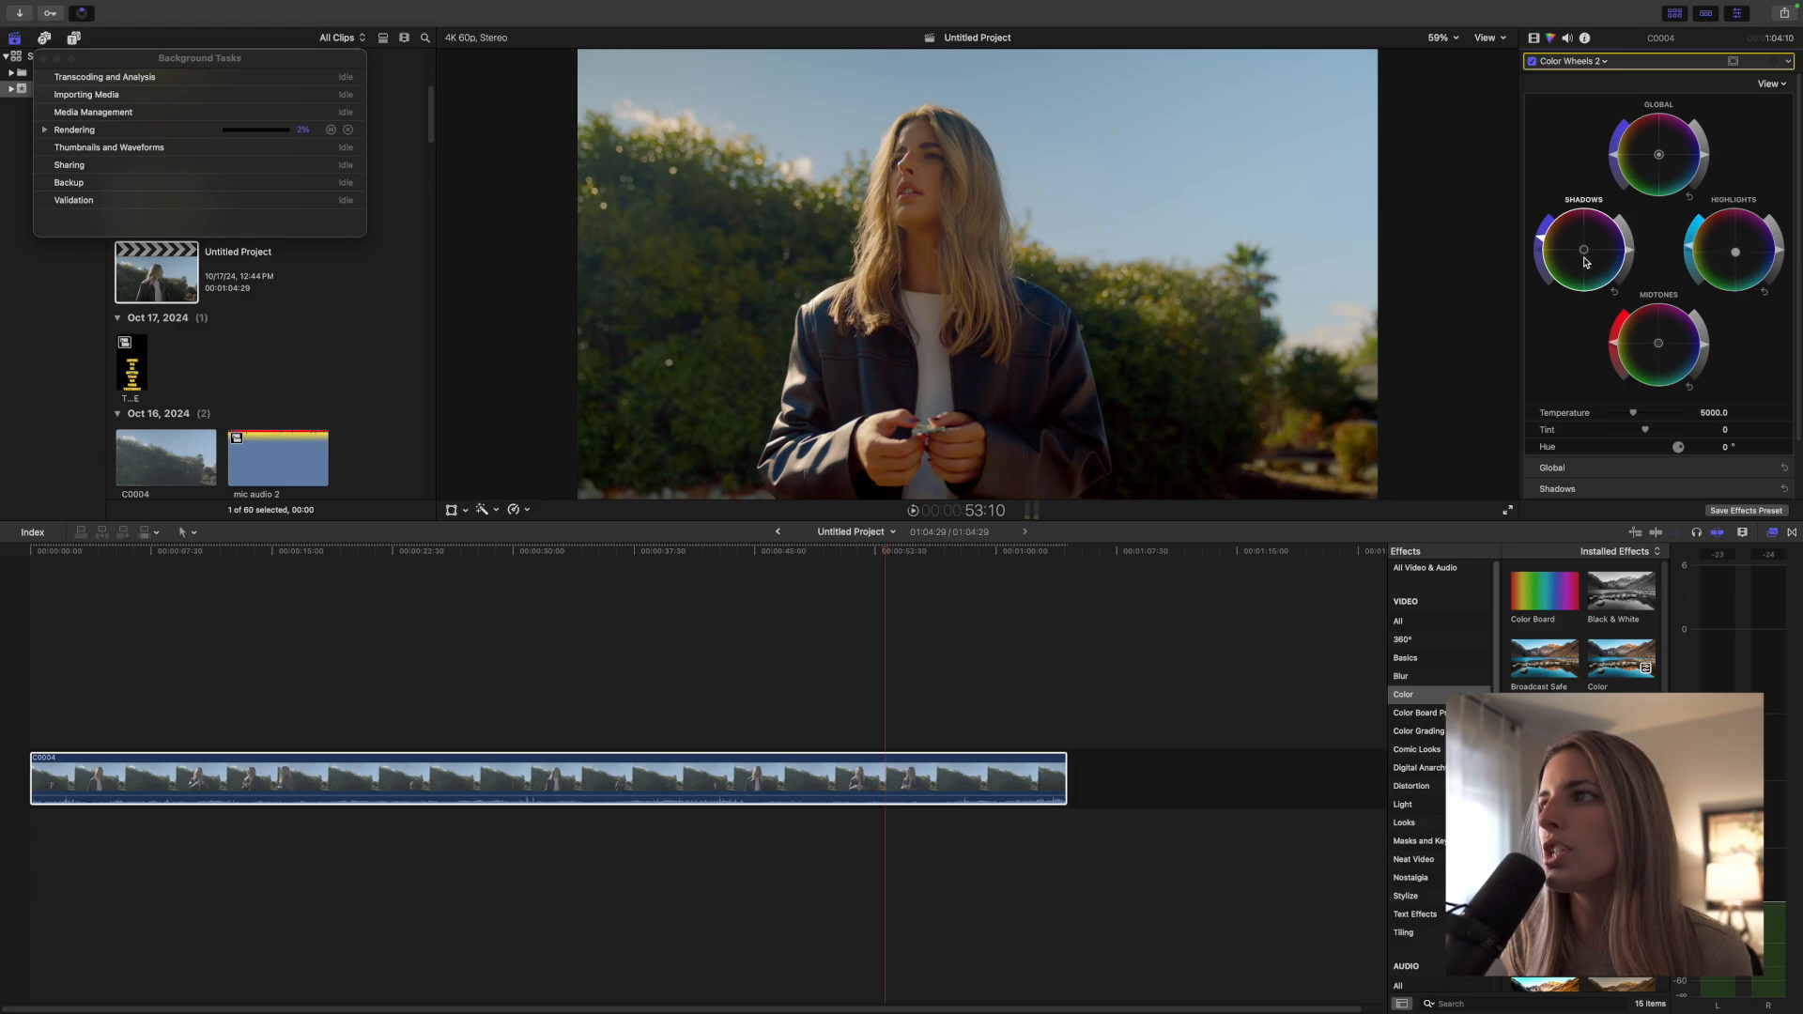
mouse_move(1585, 250)
mouse_down()
mouse_move(1578, 268)
mouse_move(1604, 242)
mouse_move(1606, 266)
mouse_move(1592, 227)
mouse_move(1566, 249)
mouse_up()
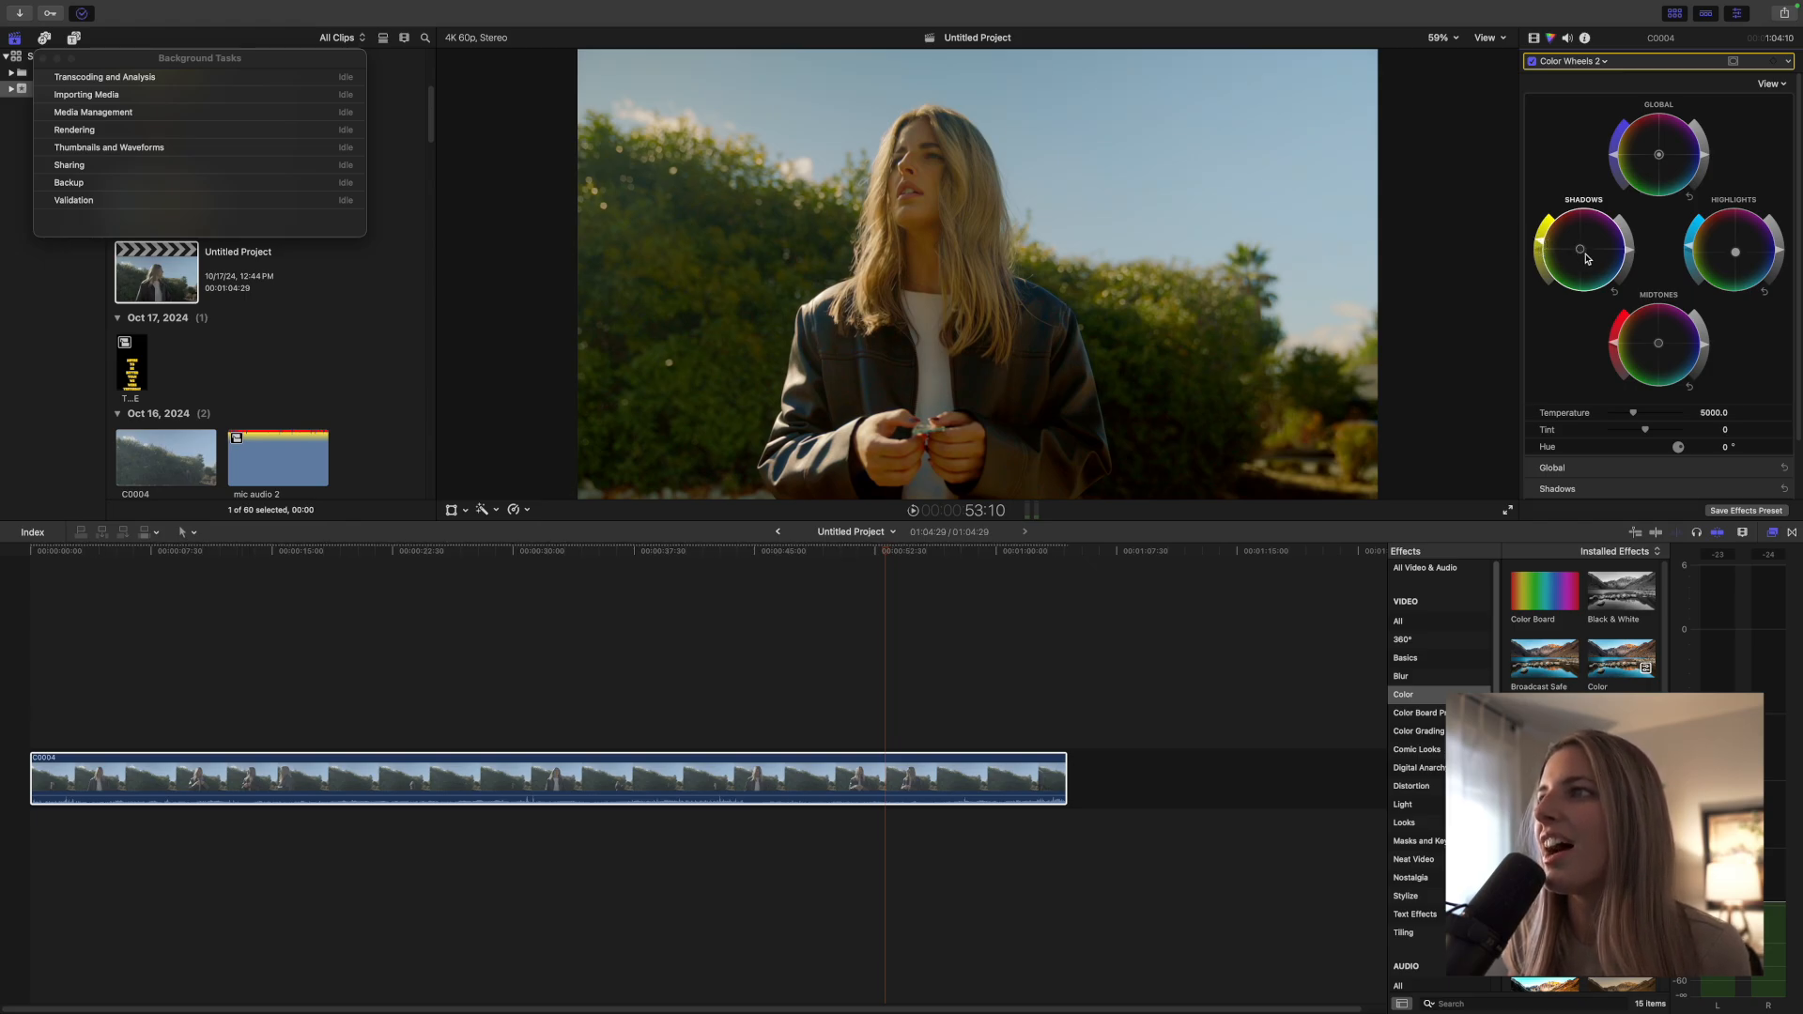
mouse_move(1579, 249)
mouse_down()
mouse_move(1589, 271)
mouse_move(1597, 260)
mouse_up()
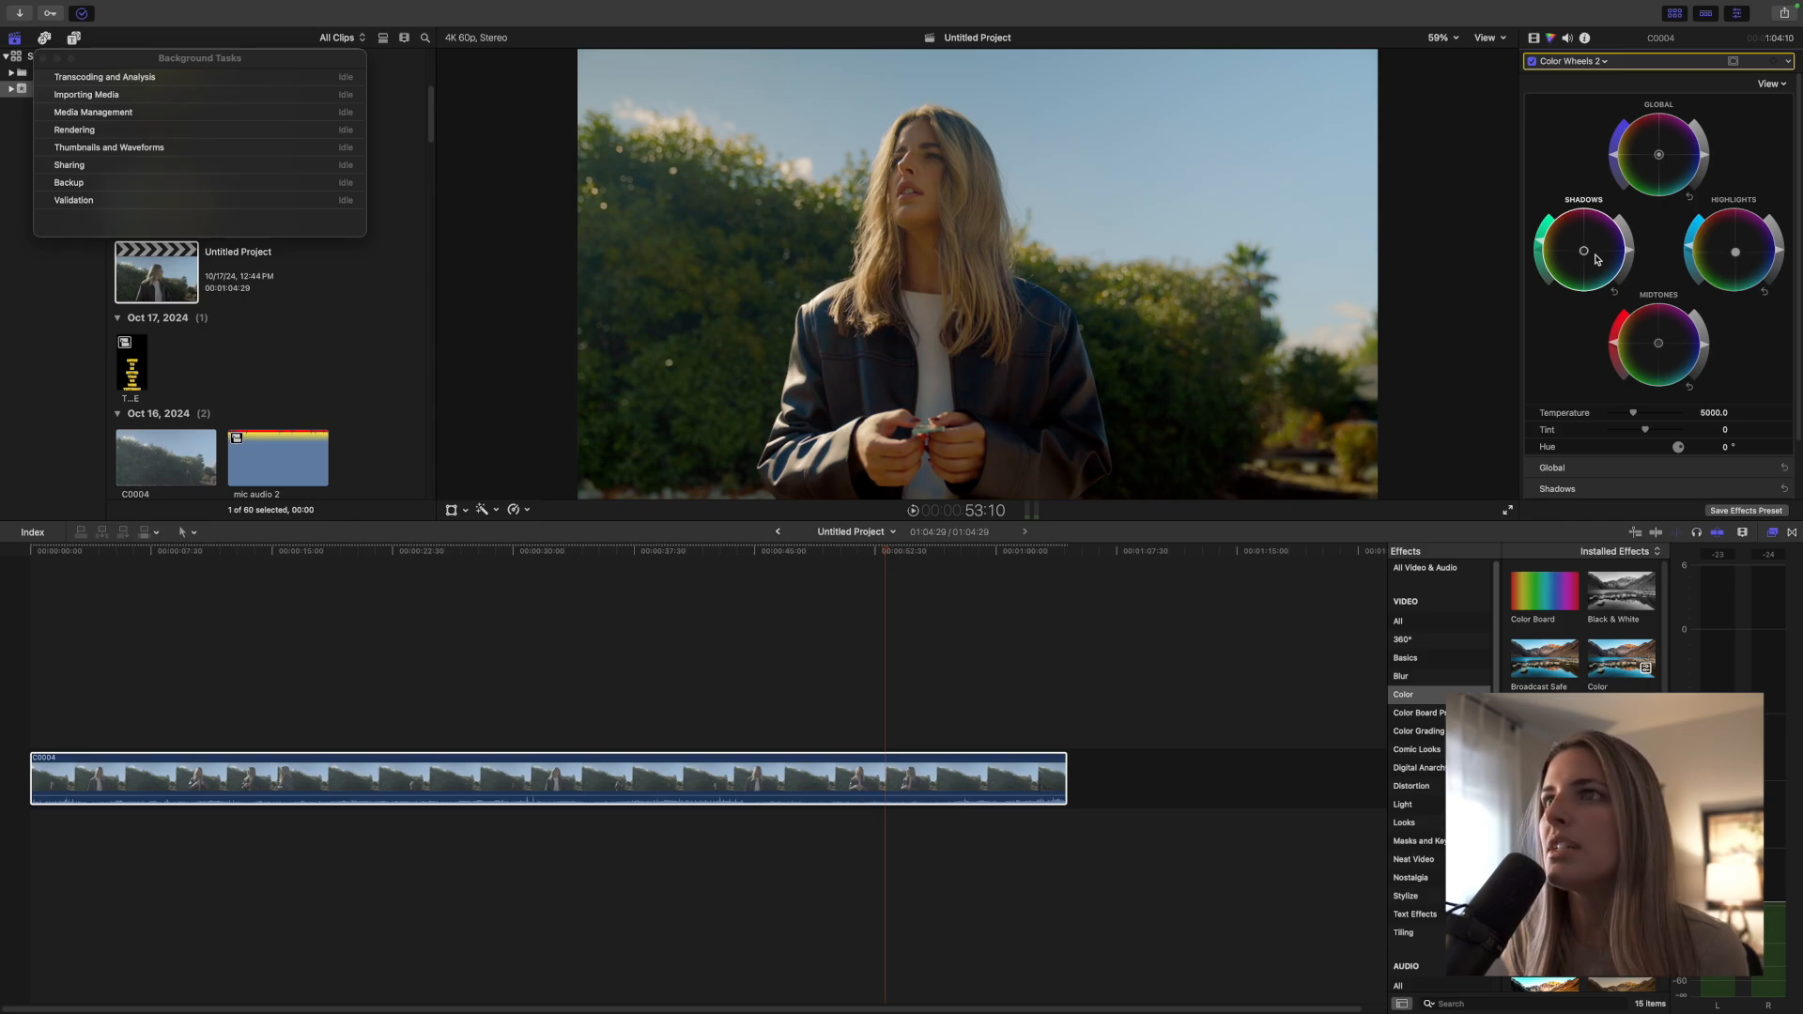
drag(1597, 259, 1597, 261)
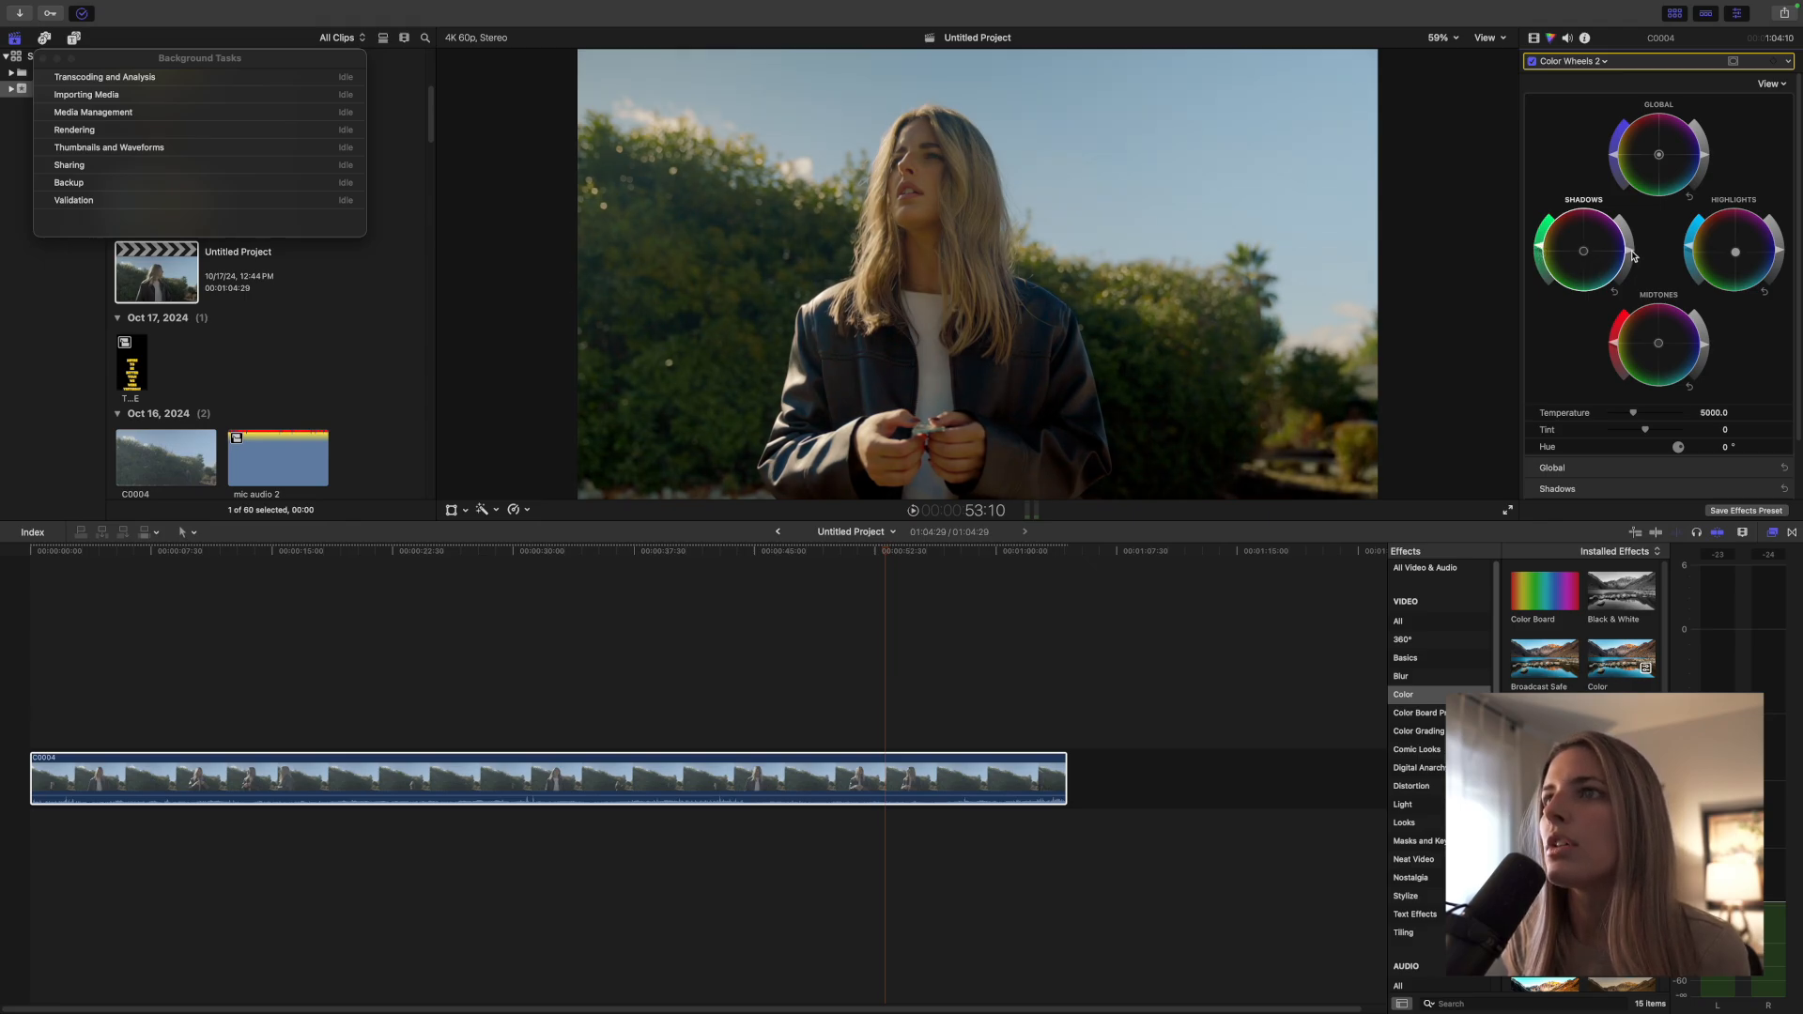
Step: Compare the image with Color Wheels 2 off and on, and shift the shadows' color subtly from green toward blue
click(1533, 63)
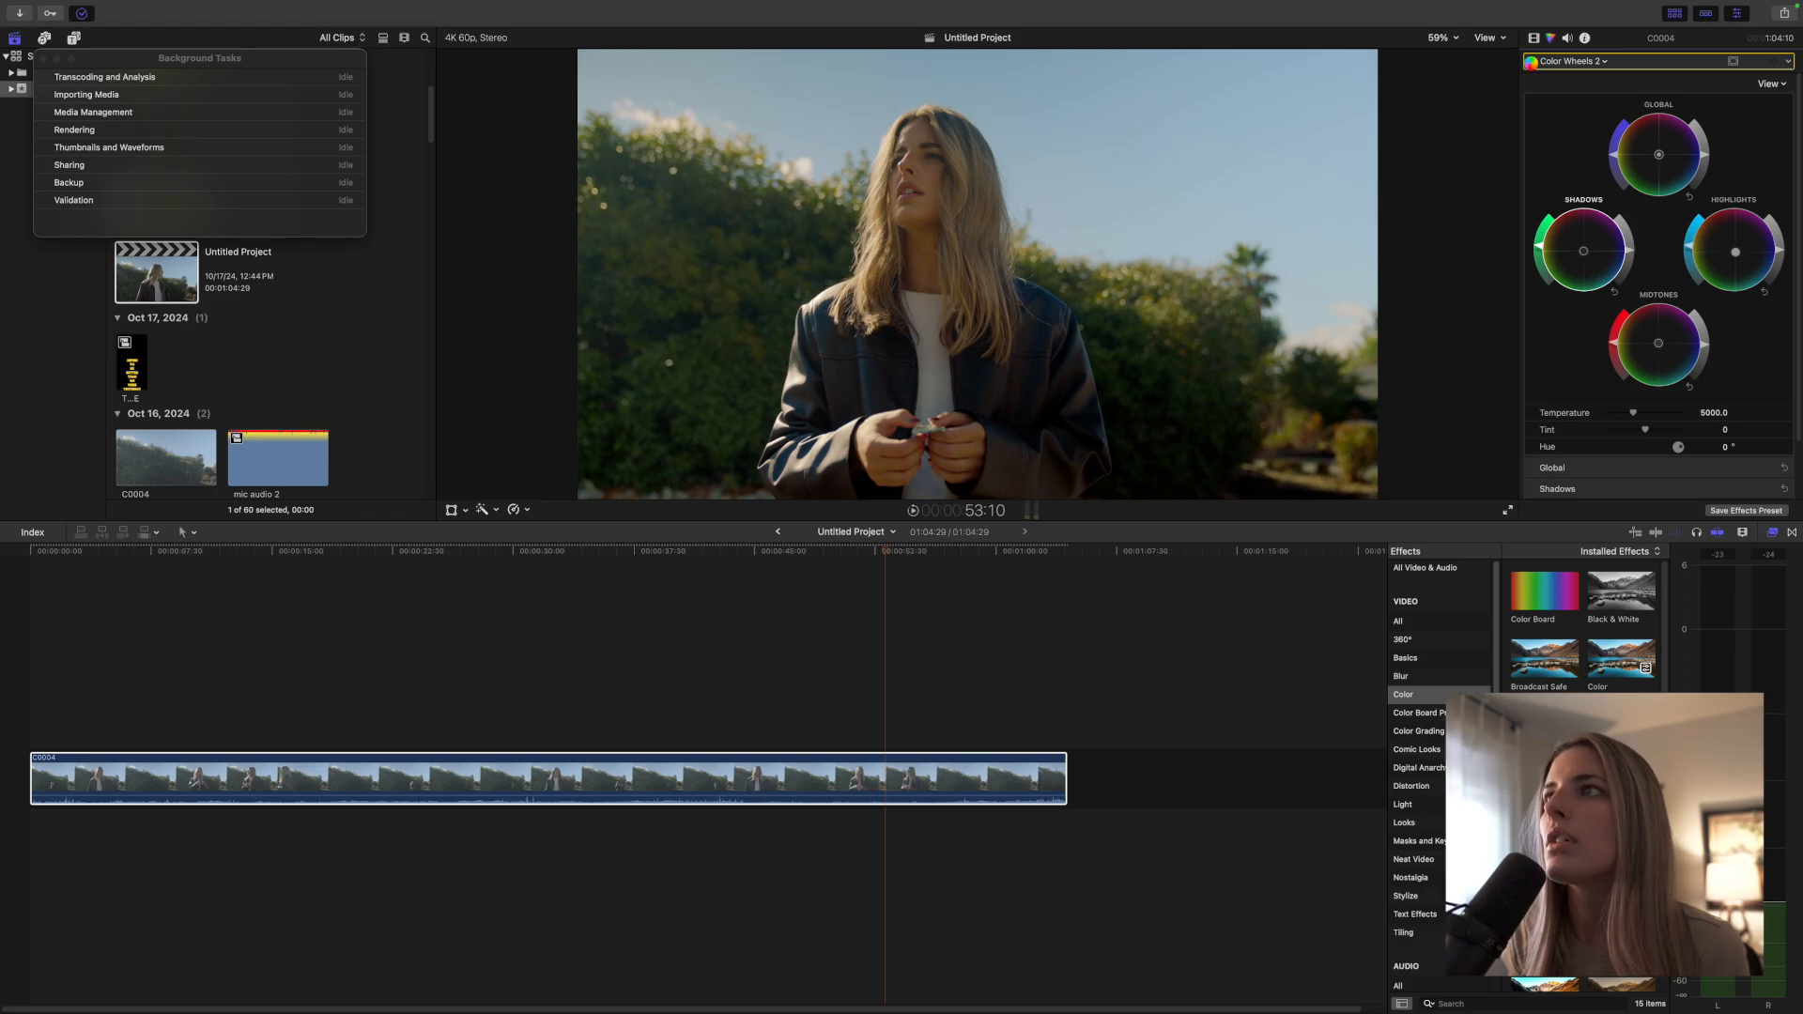
click(1533, 63)
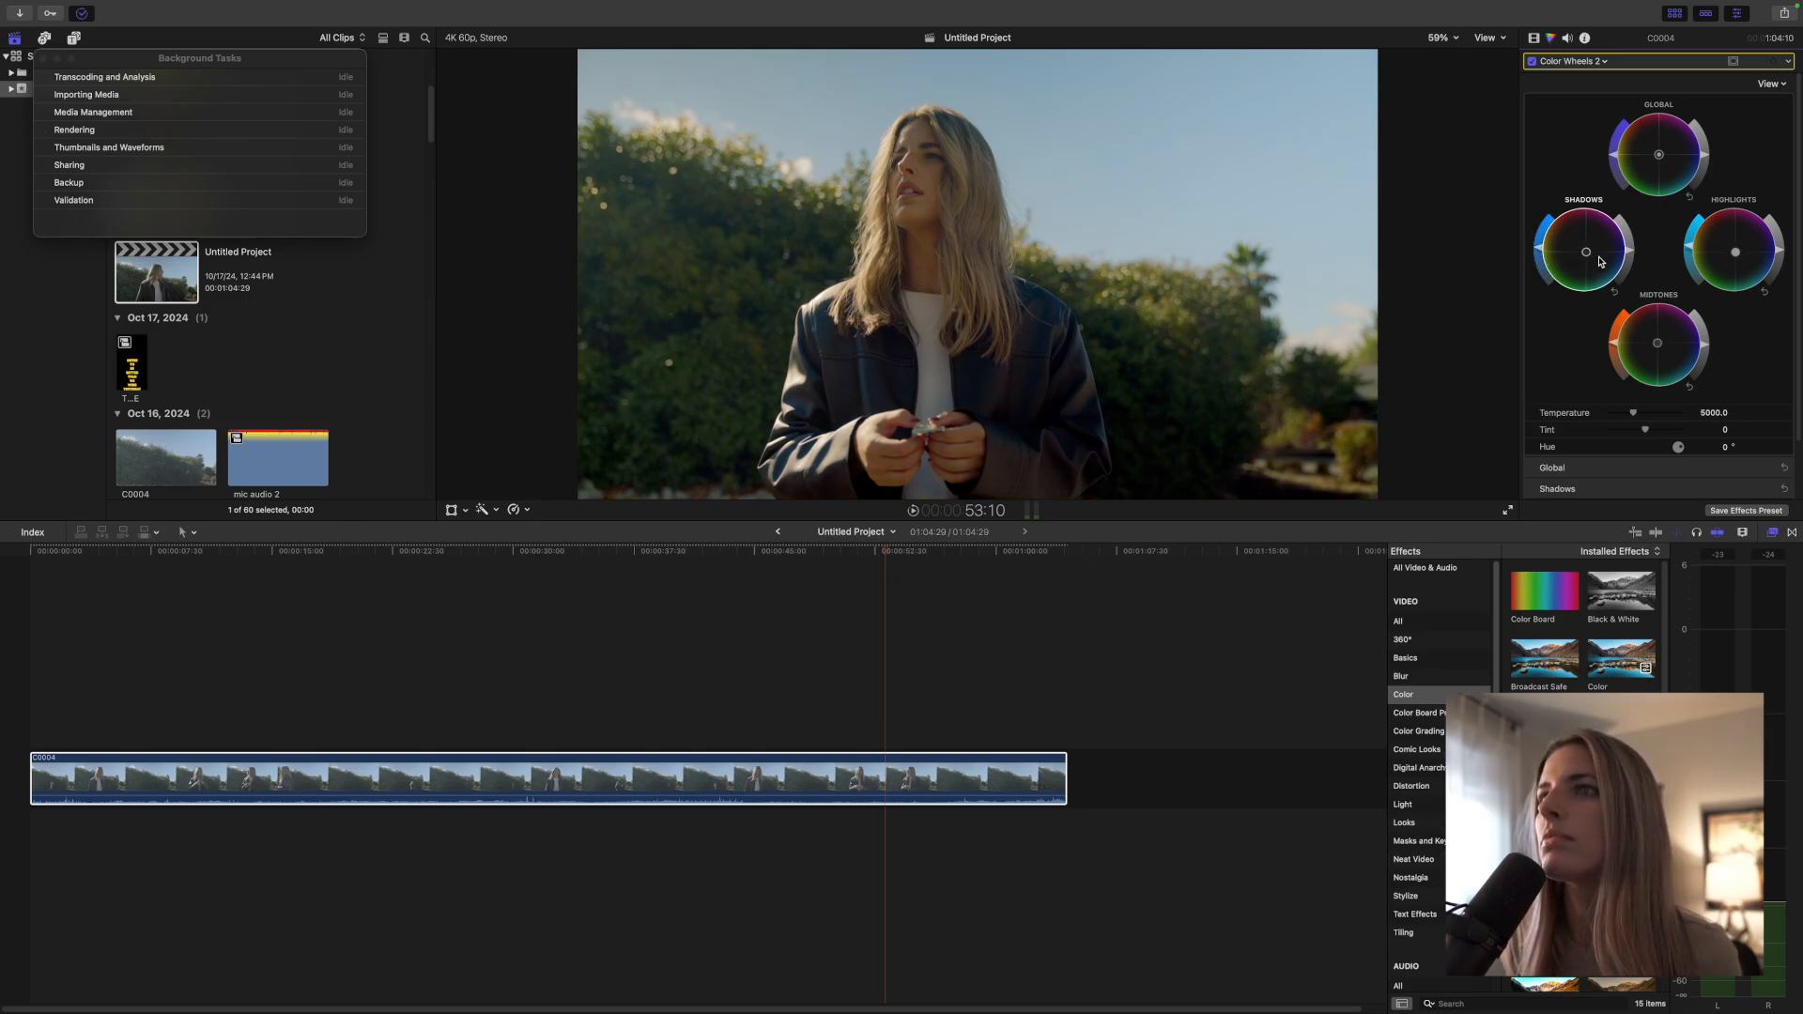
drag(1585, 255, 1578, 260)
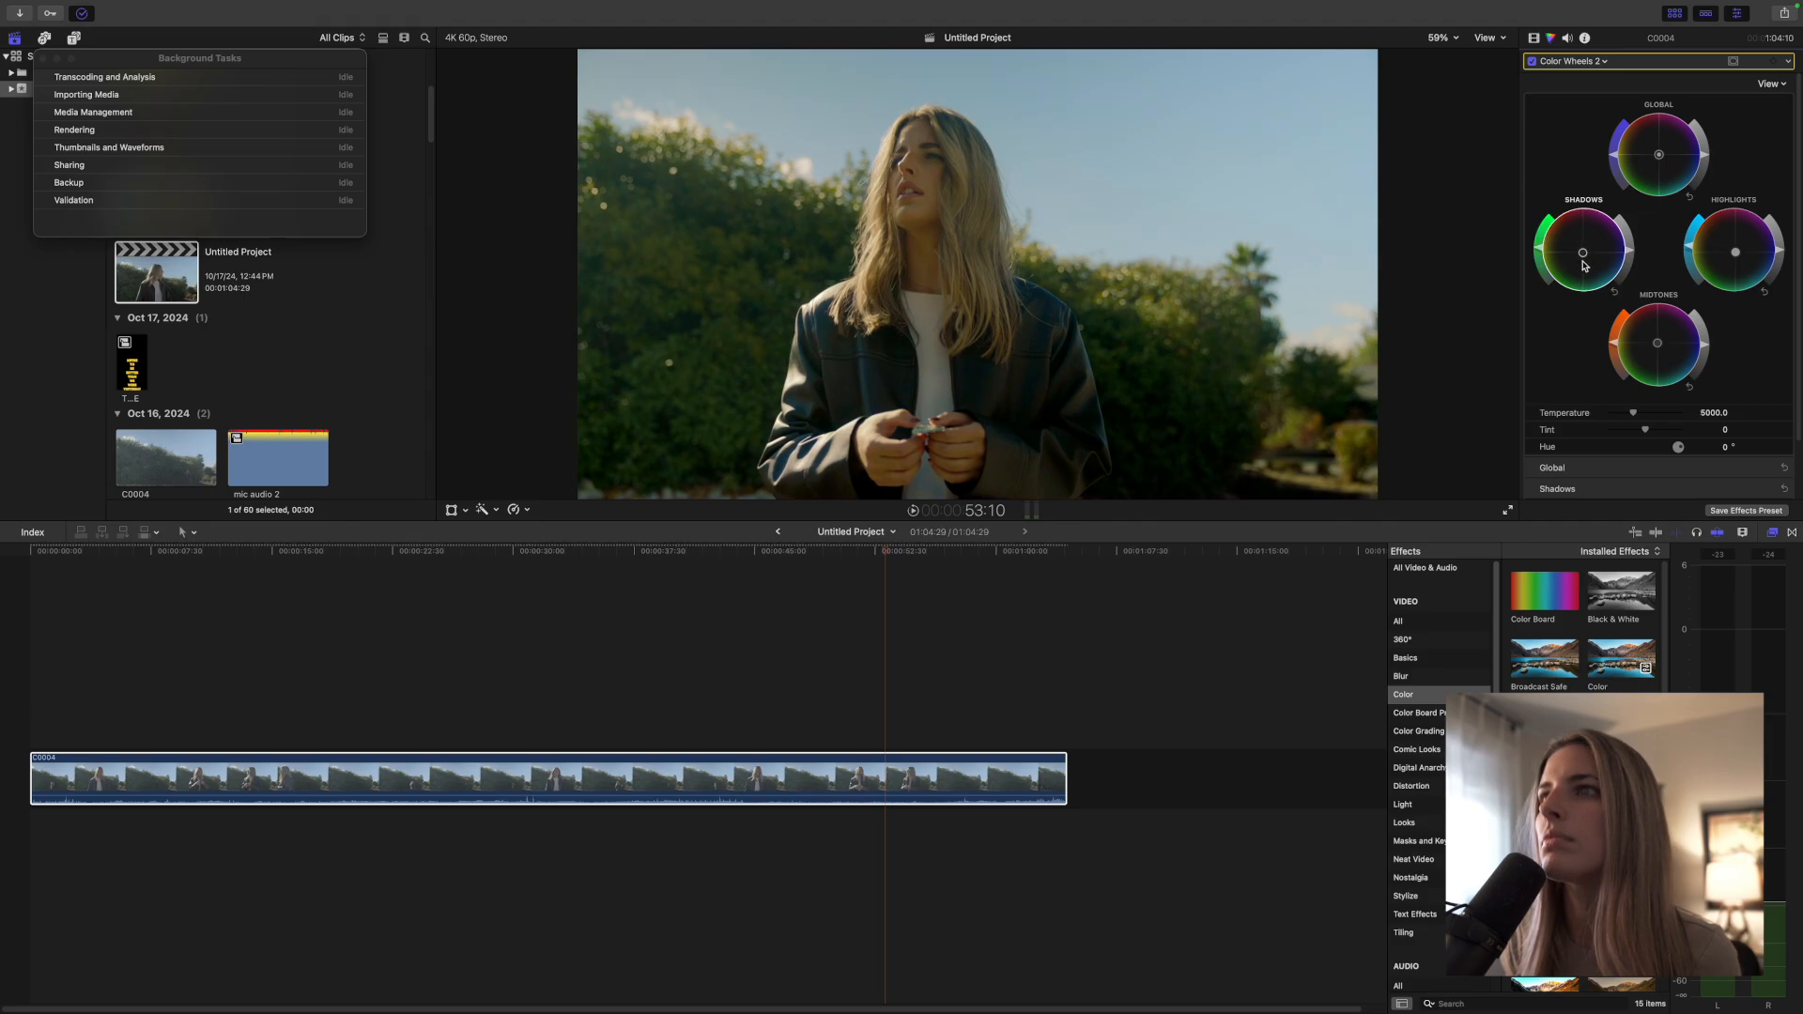
drag(1587, 255, 1599, 255)
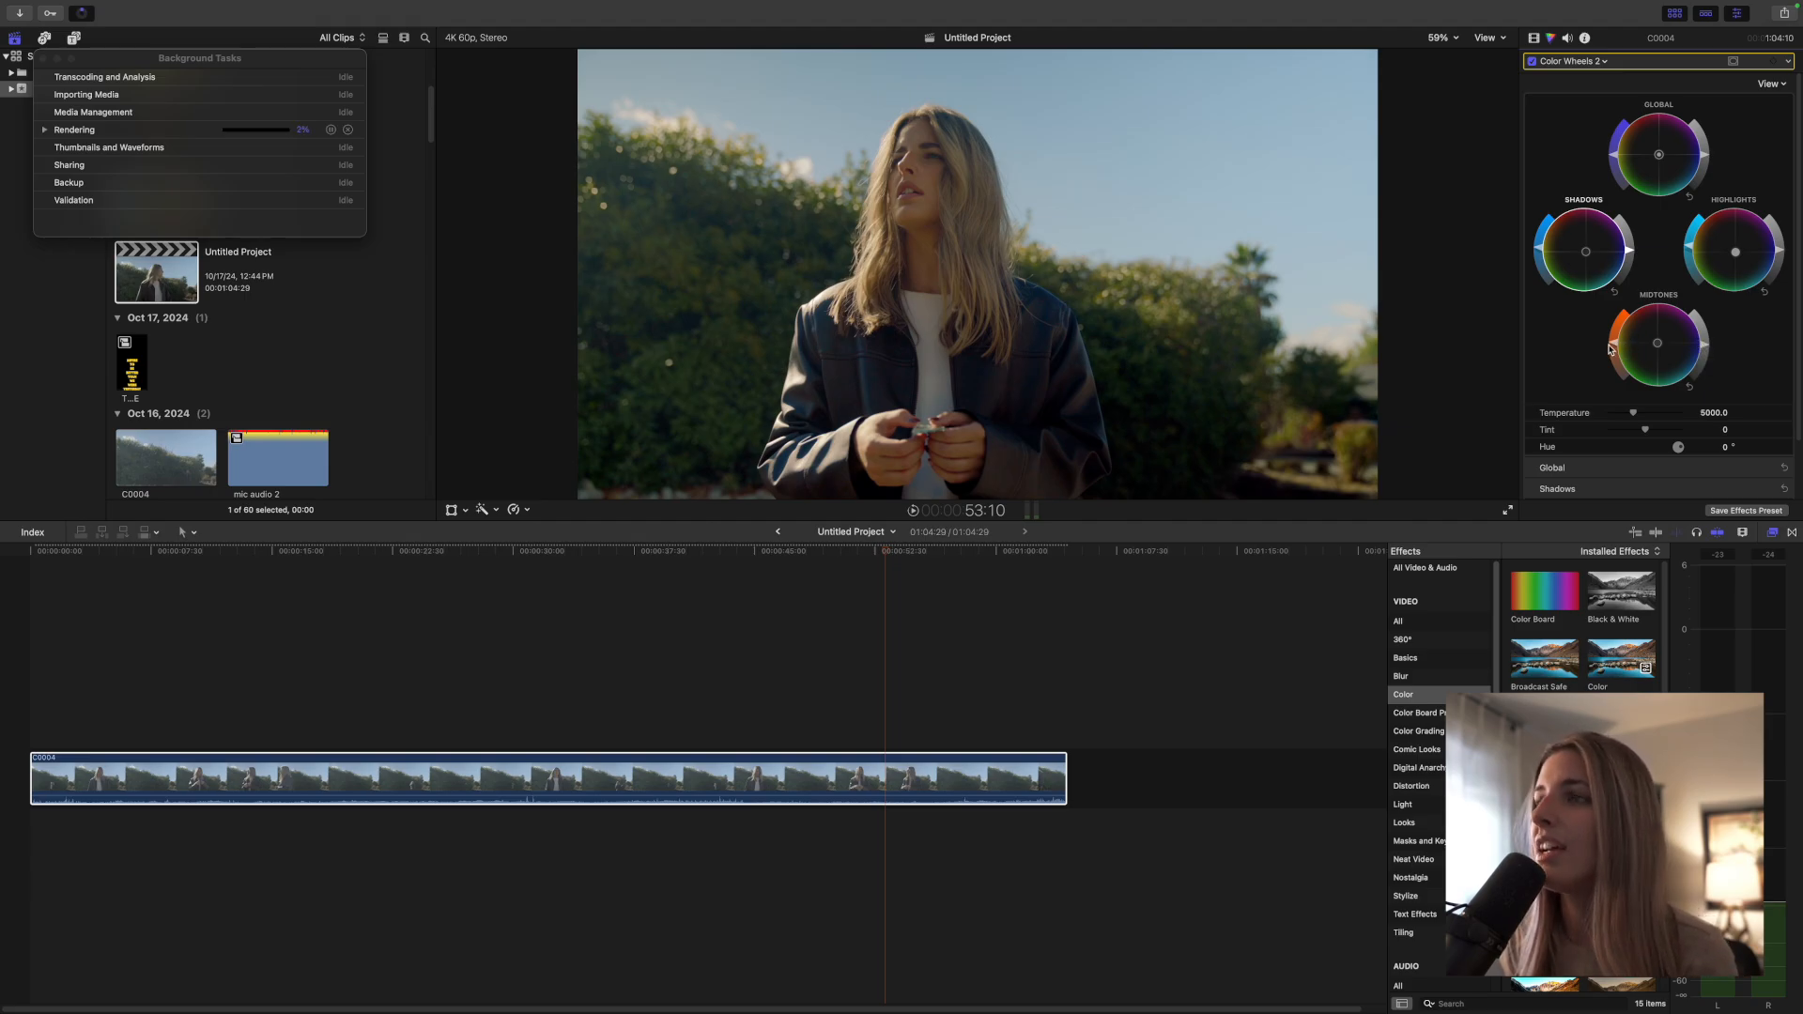
Step: Stop the background rendering and compare the image again with Color Wheels 2 disabled and enabled
click(348, 130)
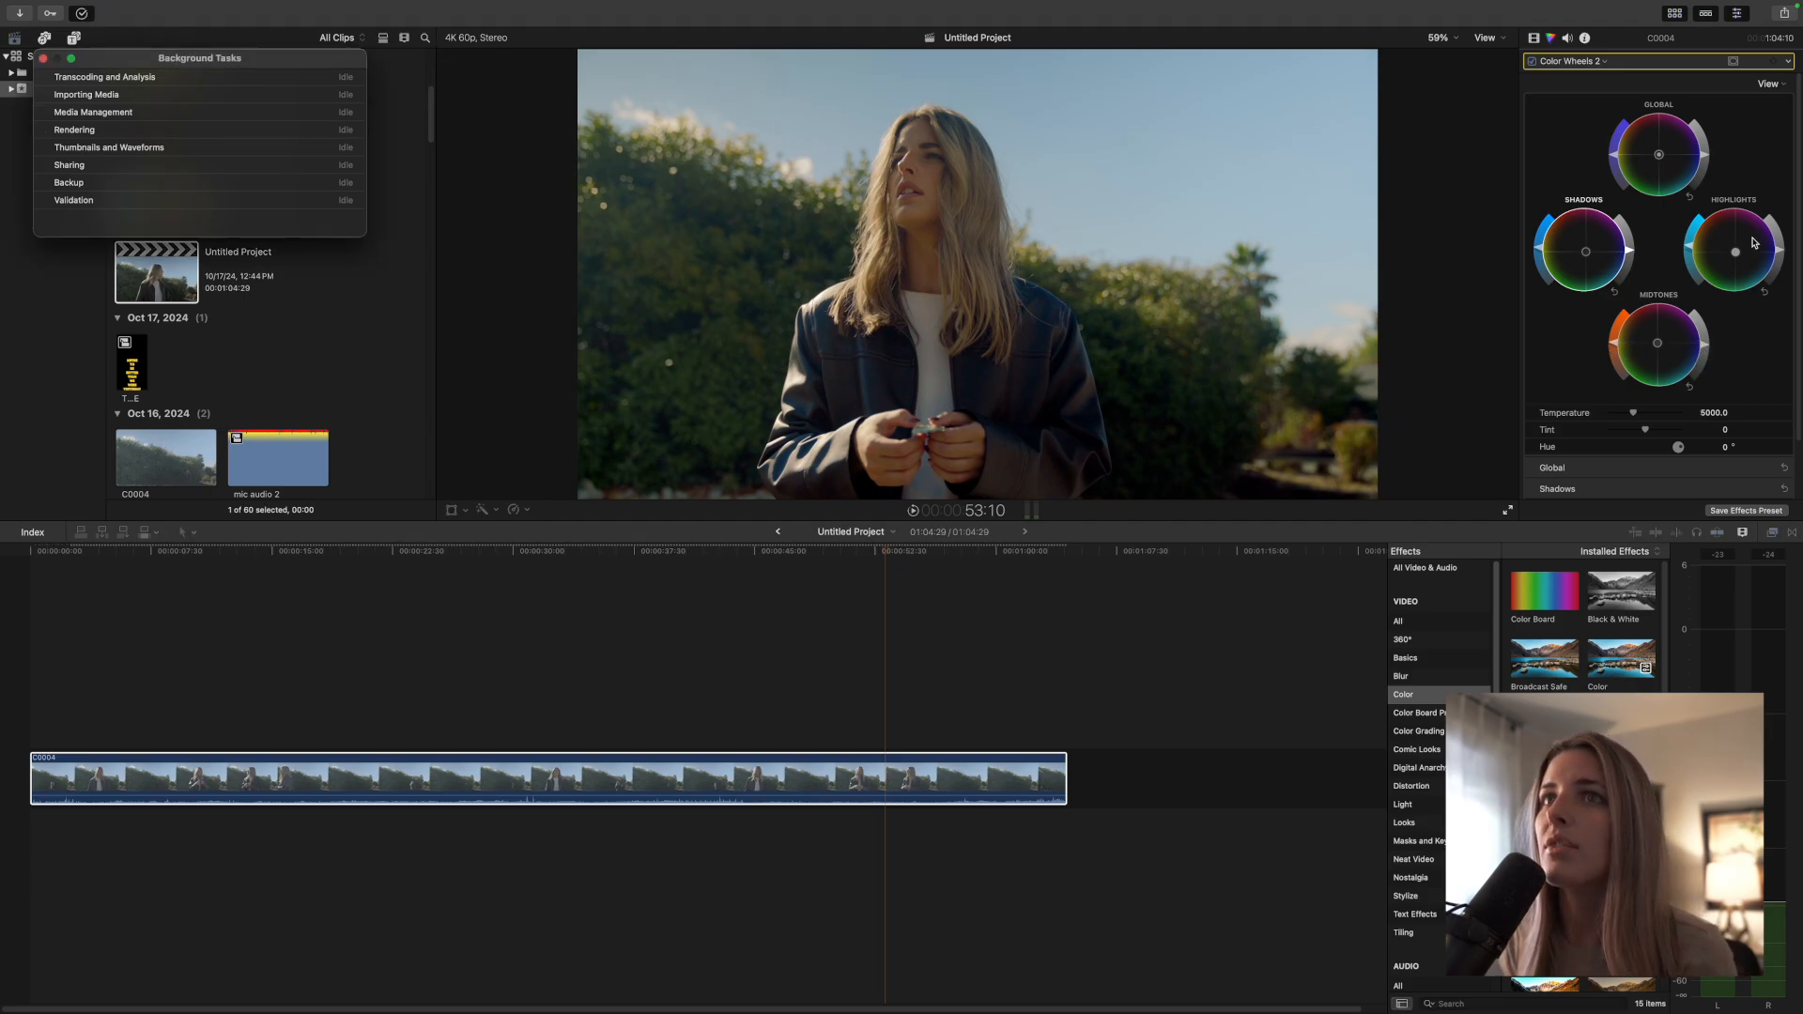
click(1616, 348)
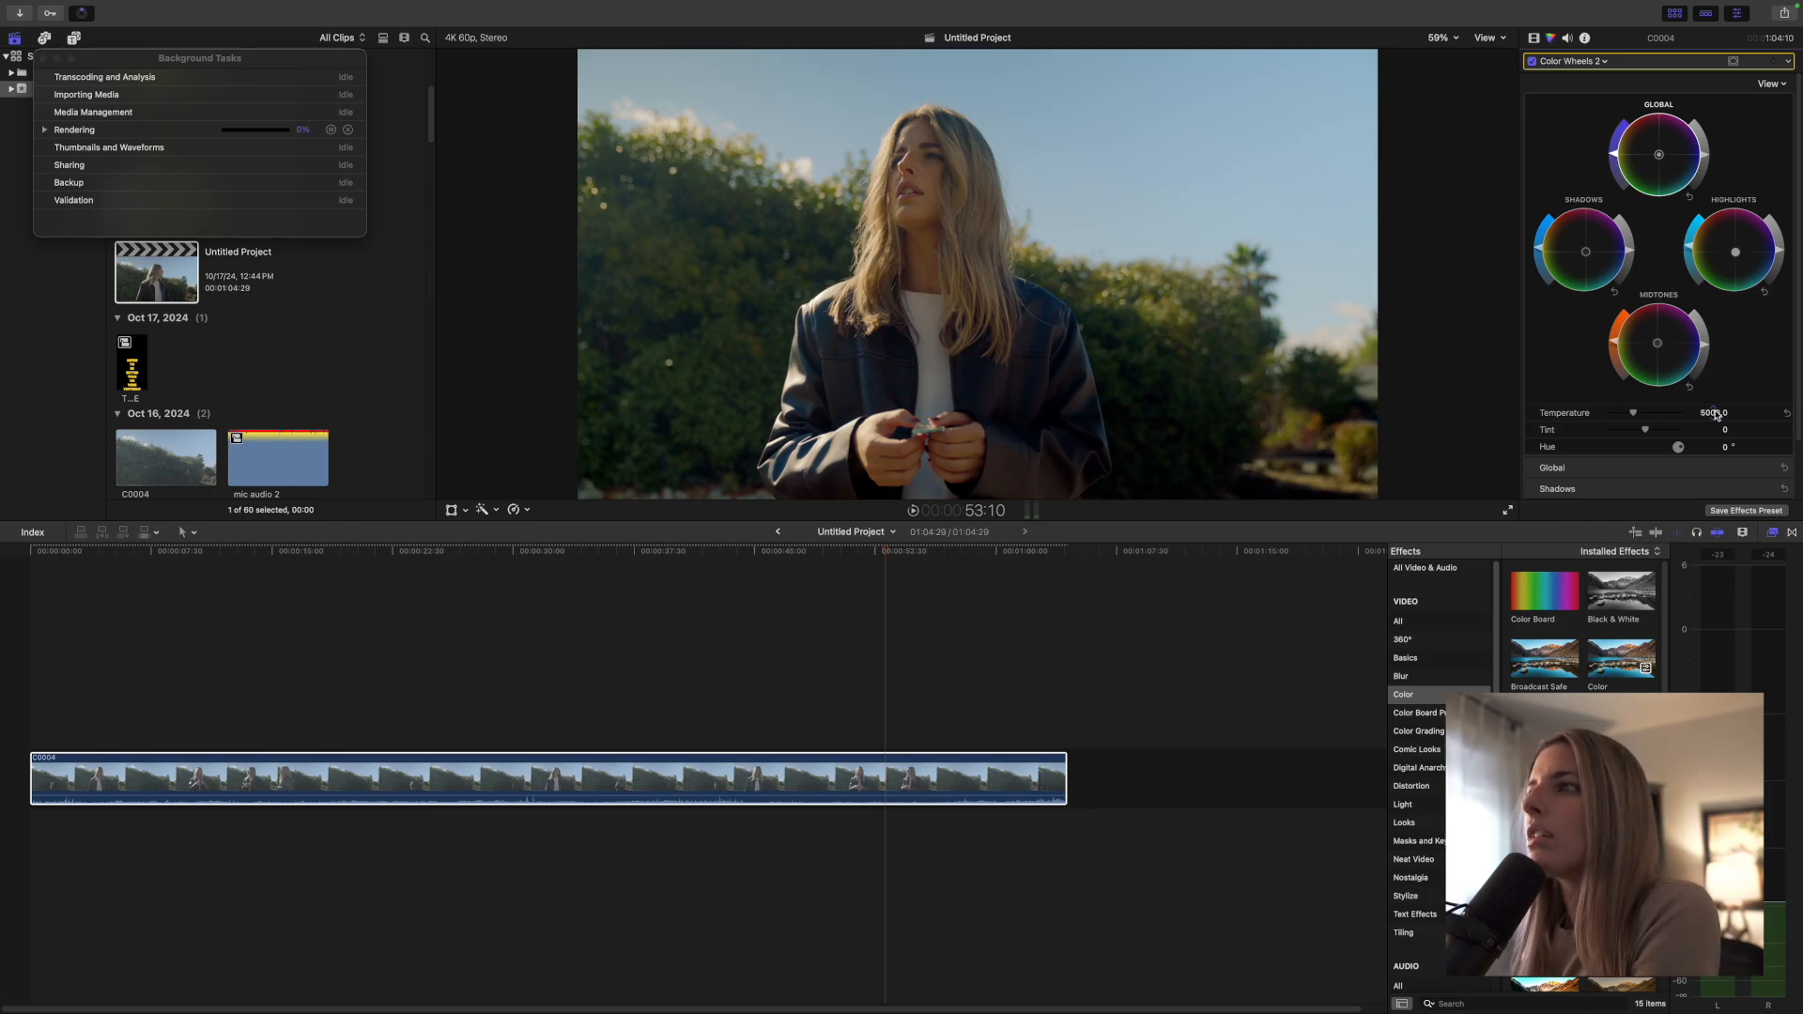
click(1532, 61)
click(1532, 61)
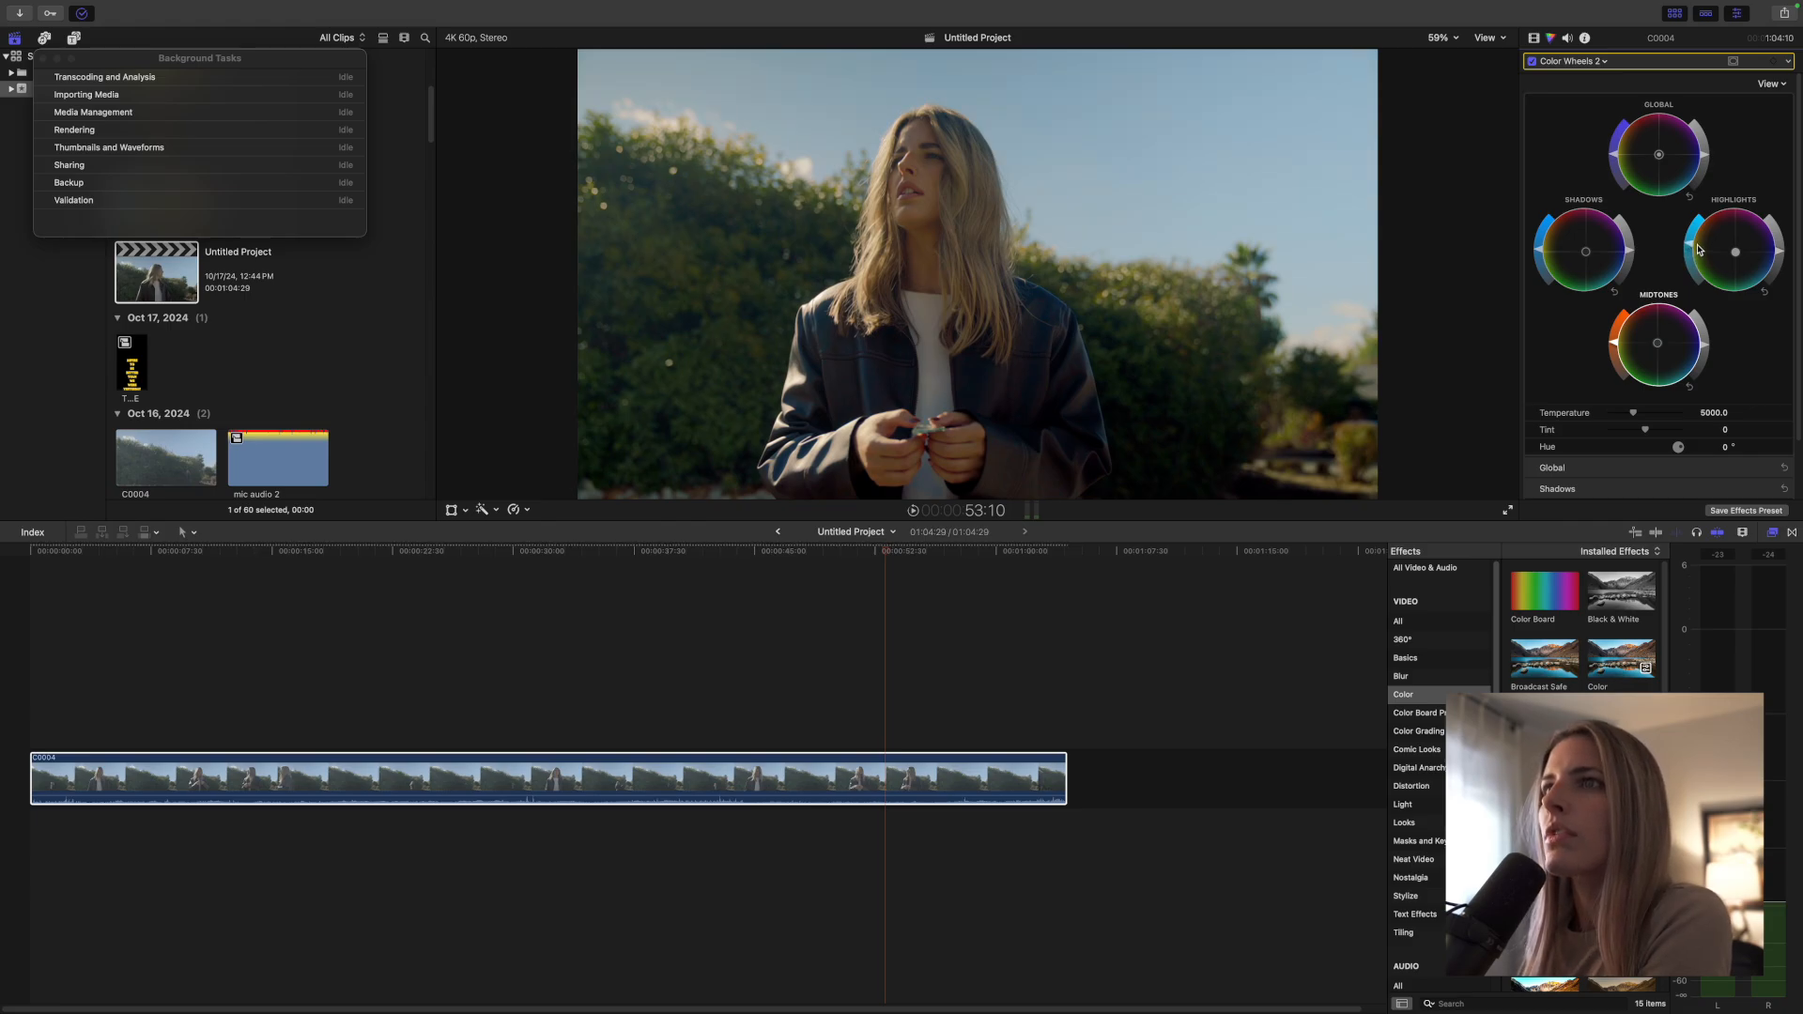
Step: Open Color Curves 1 and raise the lower-midtone control points of the Red and Green curves very slightly
click(1574, 61)
click(1596, 111)
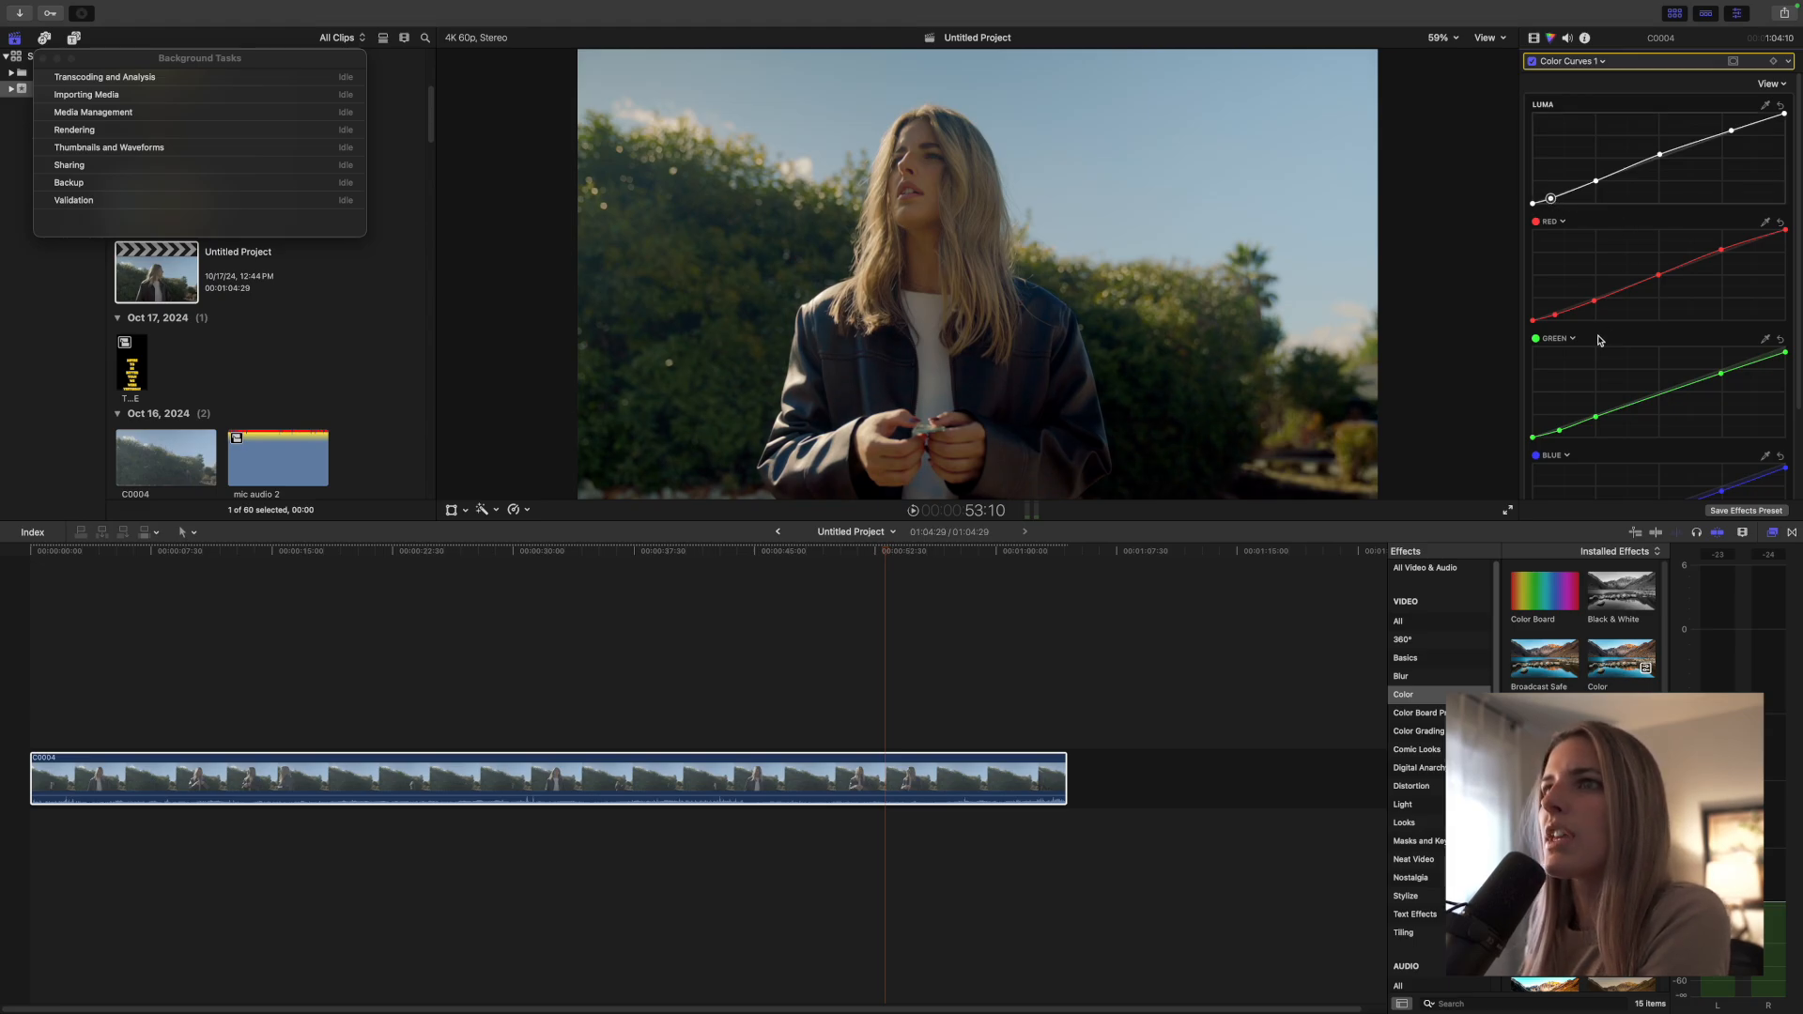
click(1595, 301)
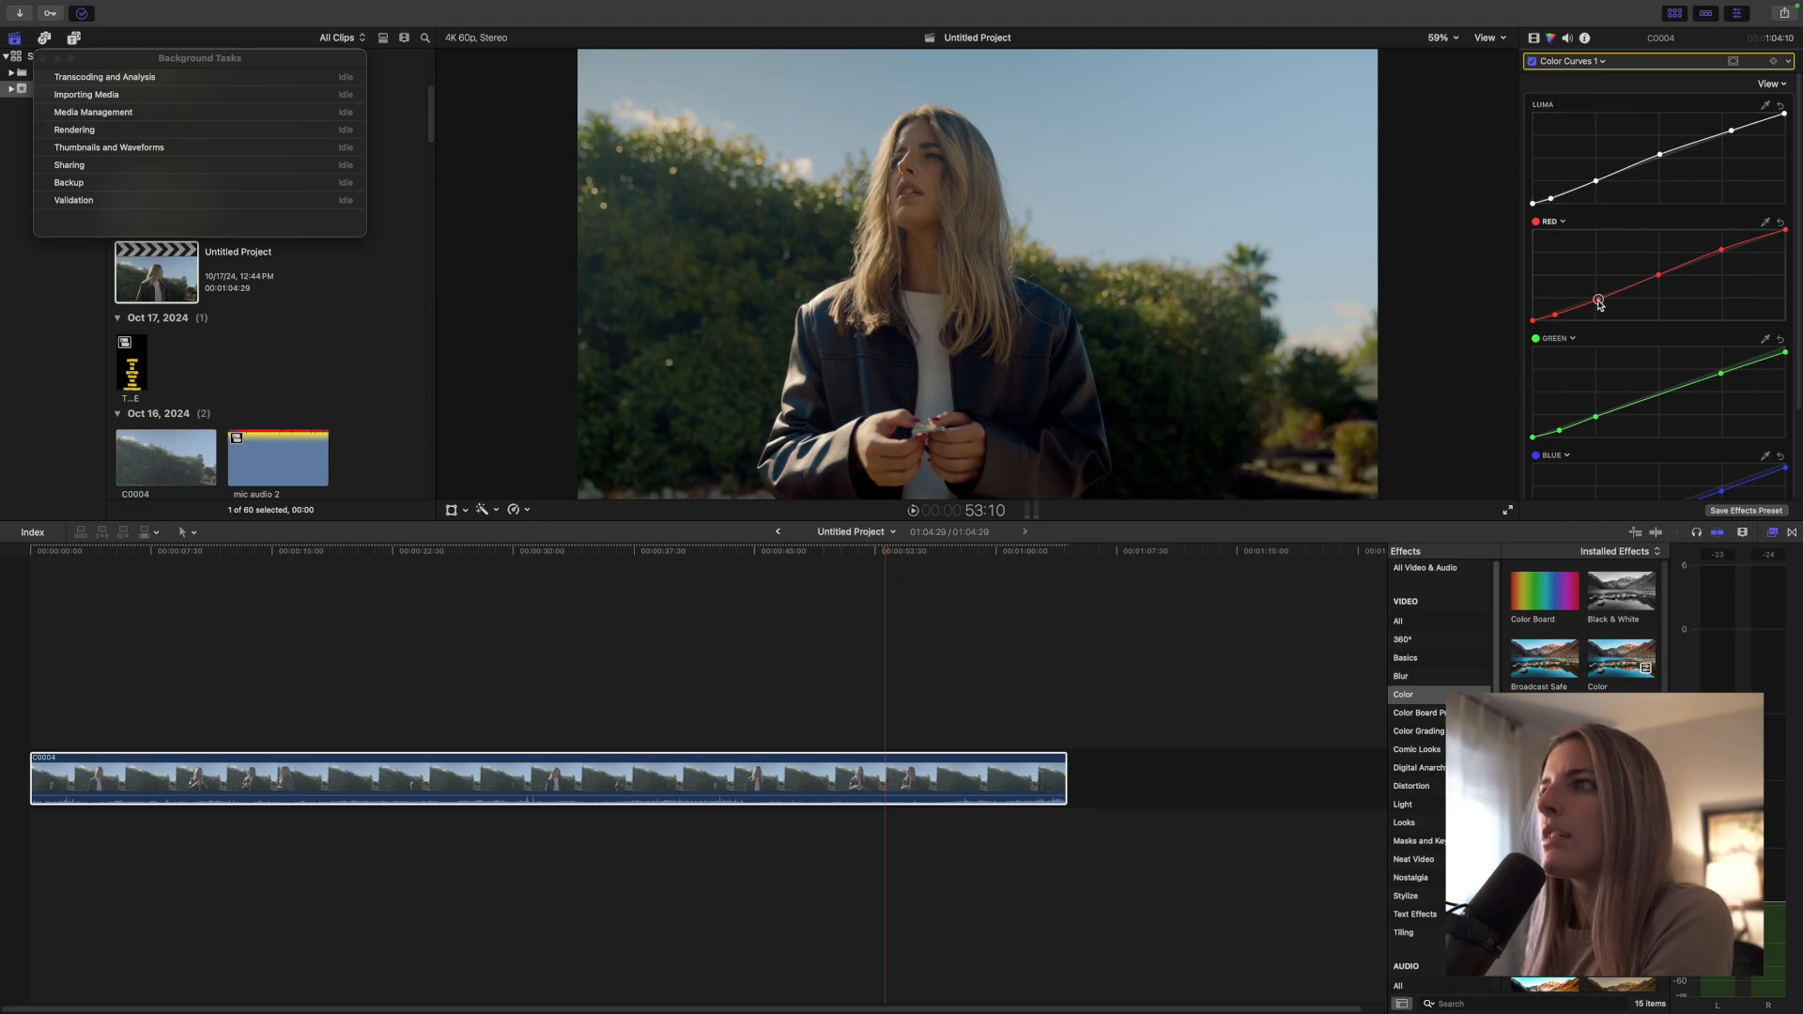
drag(1596, 301, 1597, 302)
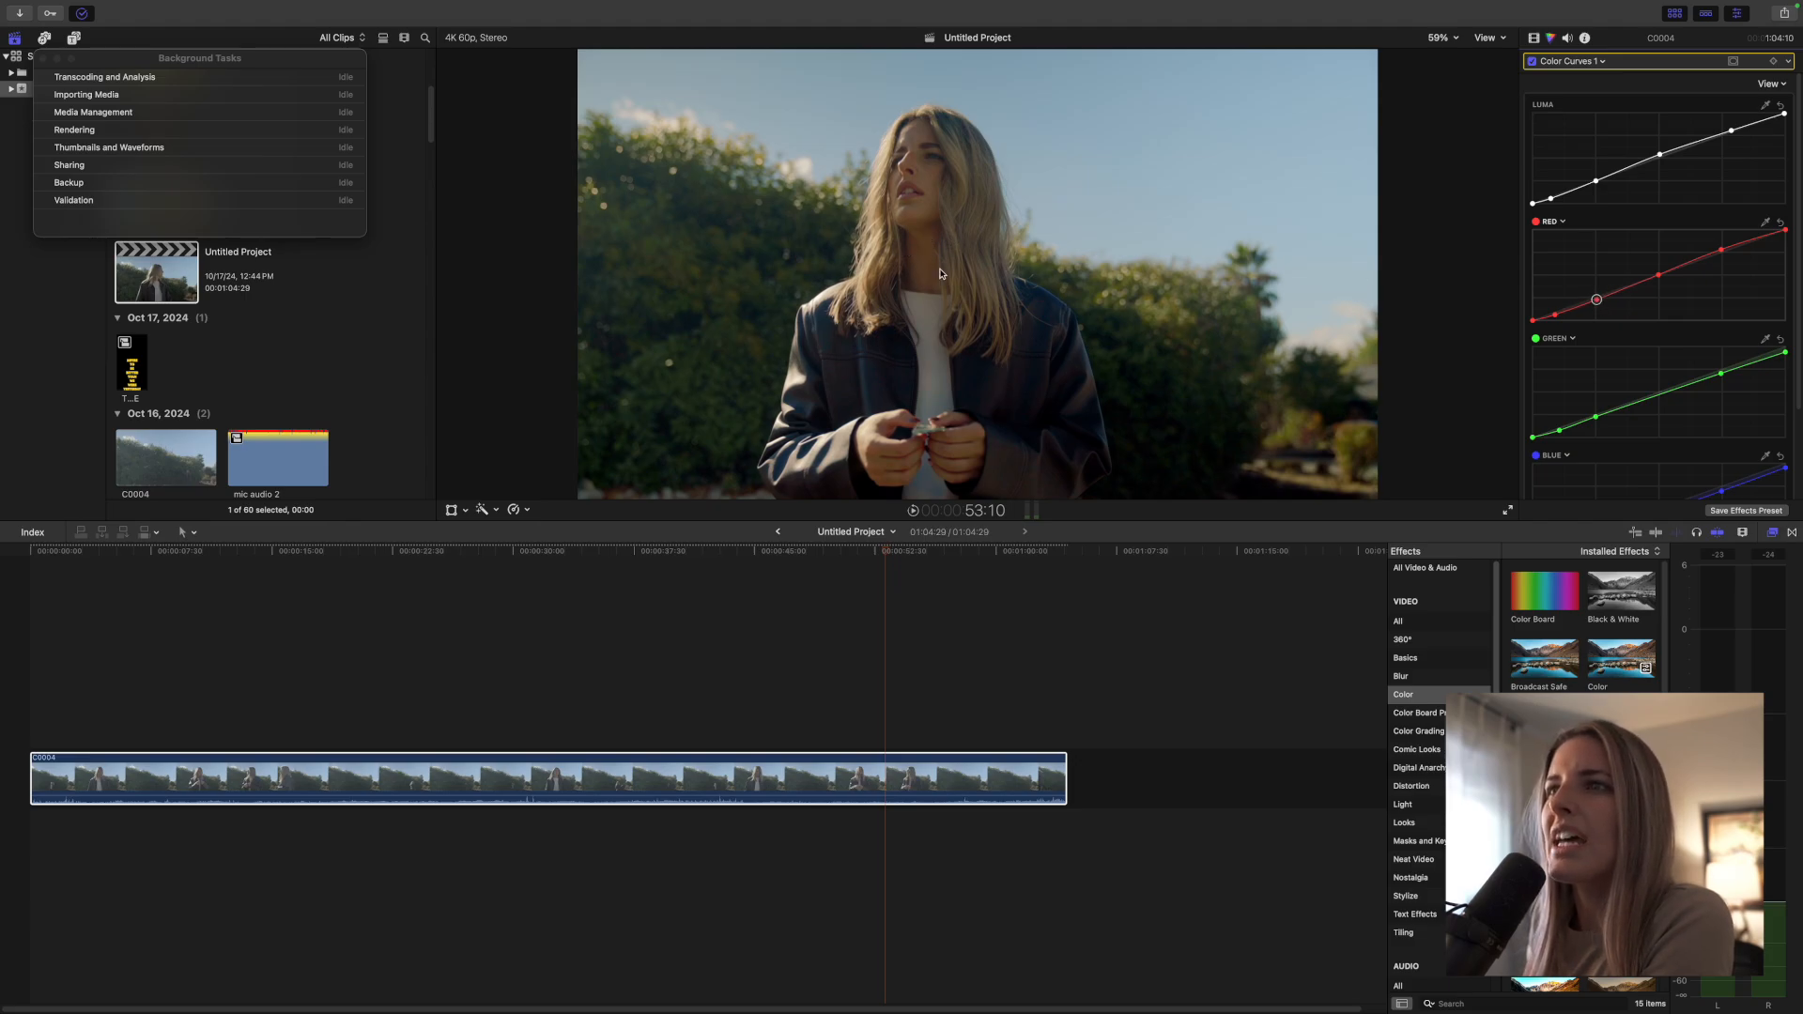
click(1597, 417)
drag(1598, 418, 1599, 418)
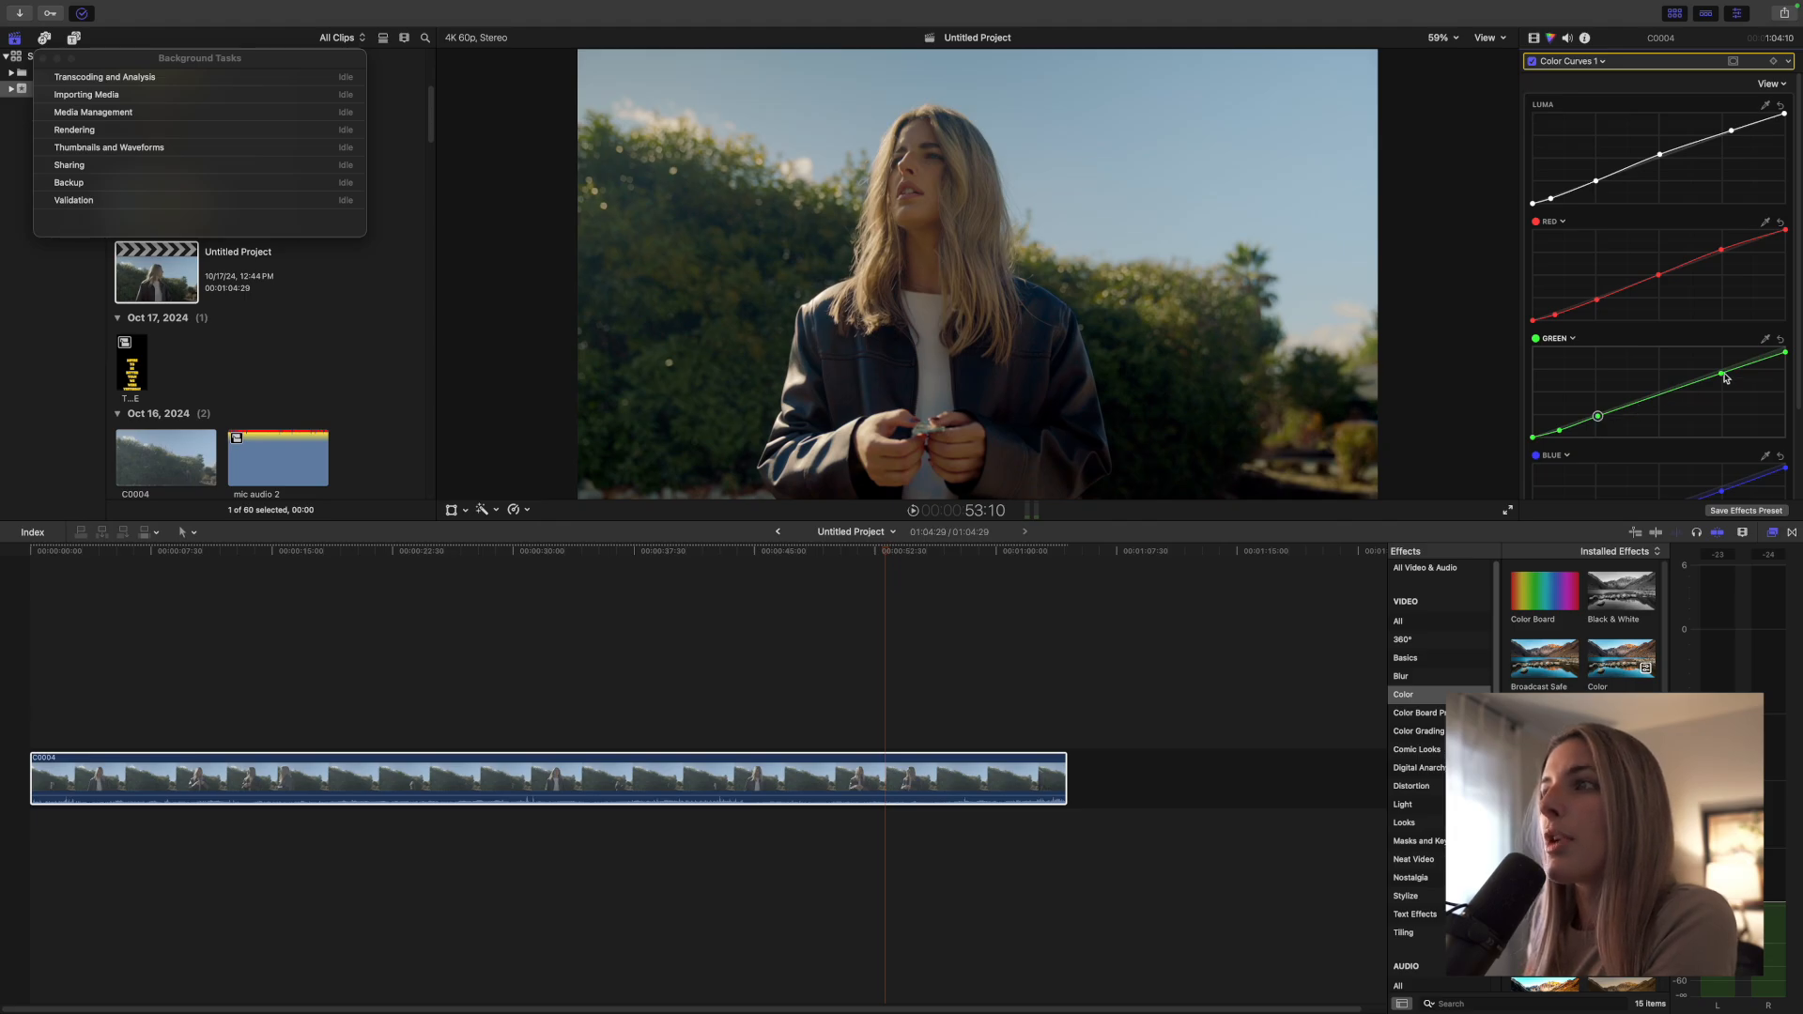
Step: Raise the highlight control point of the Blue curve slightly and compare the image with Color Curves 1 off and on
scroll(1696, 430, down, 3)
click(1597, 423)
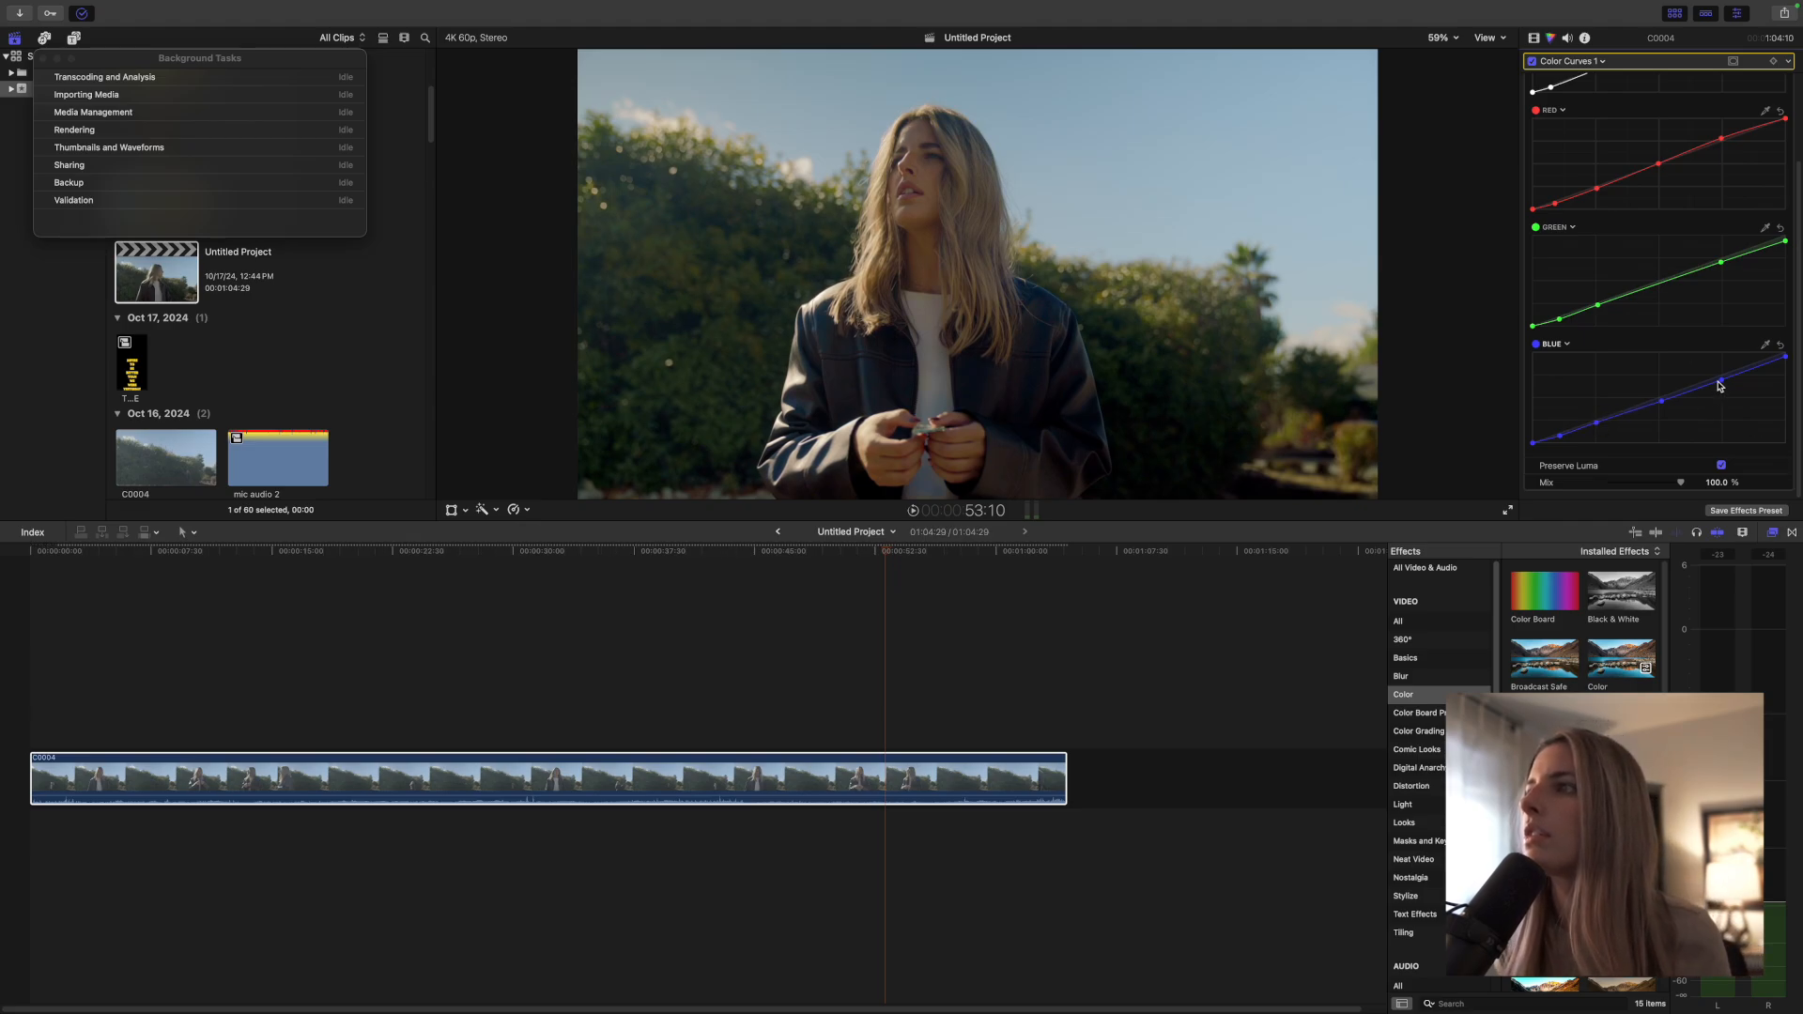
drag(1721, 382, 1722, 379)
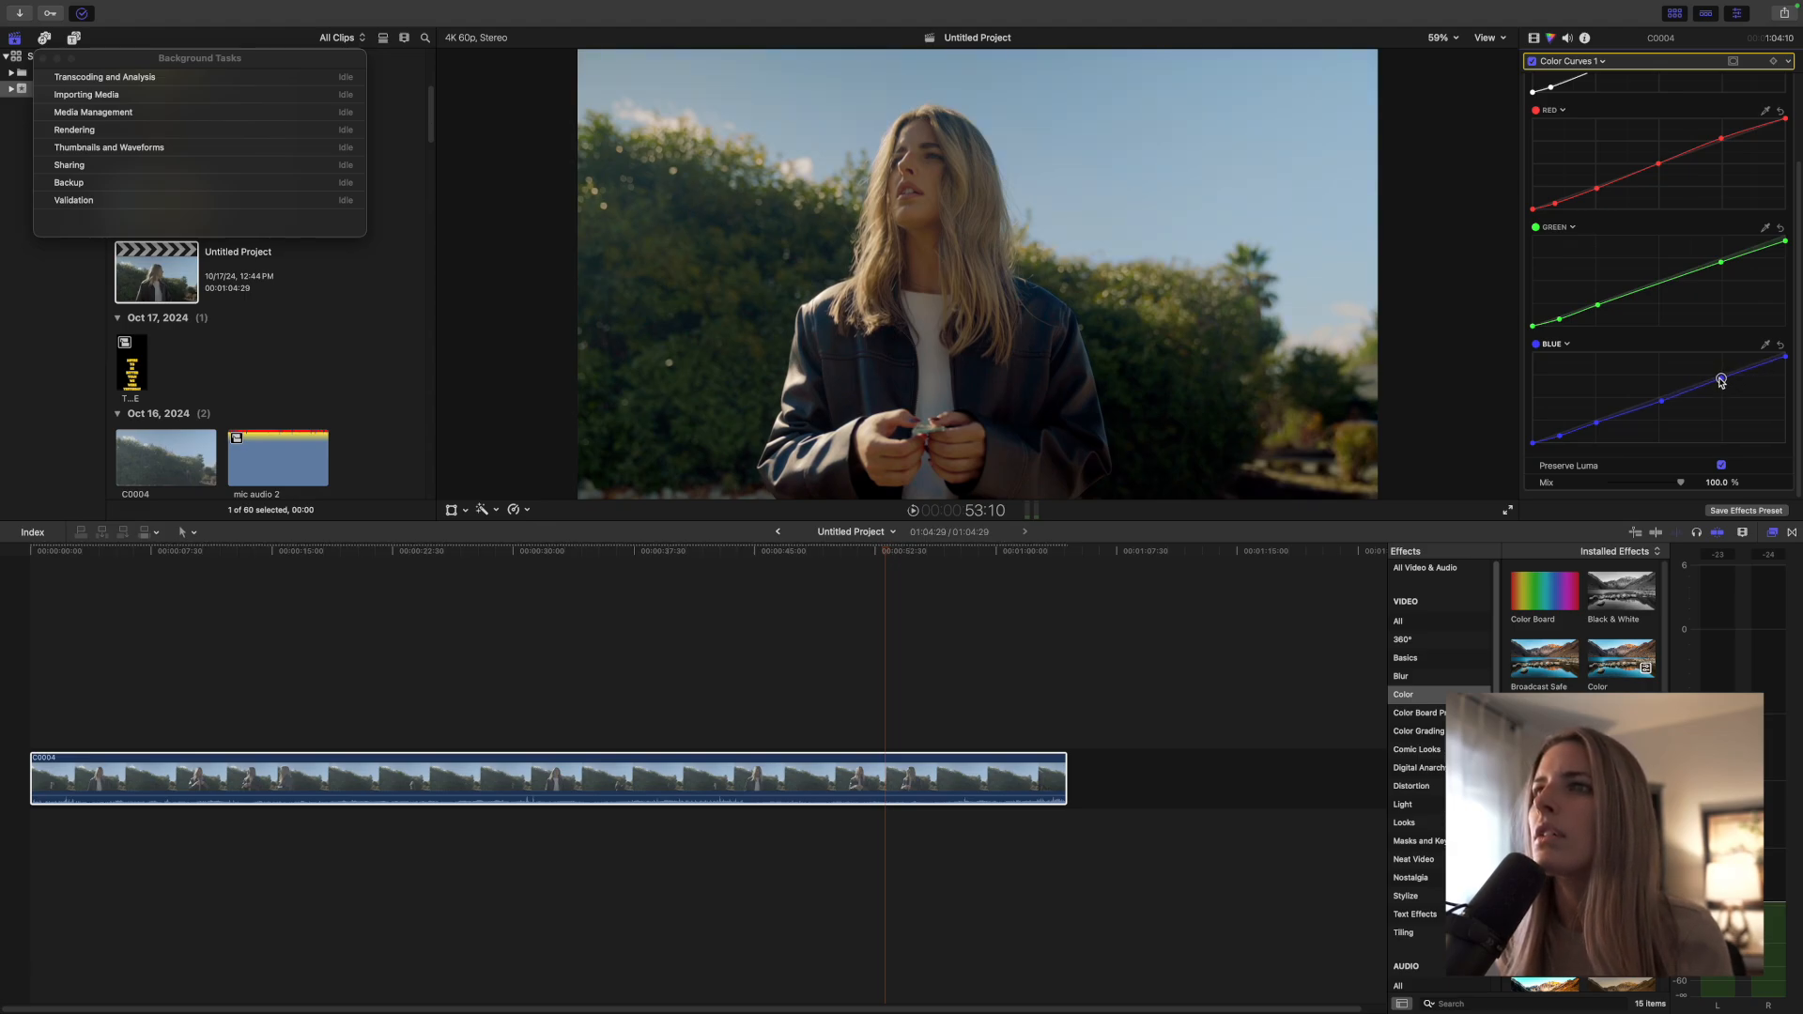
click(1532, 61)
click(1532, 61)
Step: Compare the clip with all effects off and on from the effects list, and set the Custom LUT's Mix to 37%
click(1534, 38)
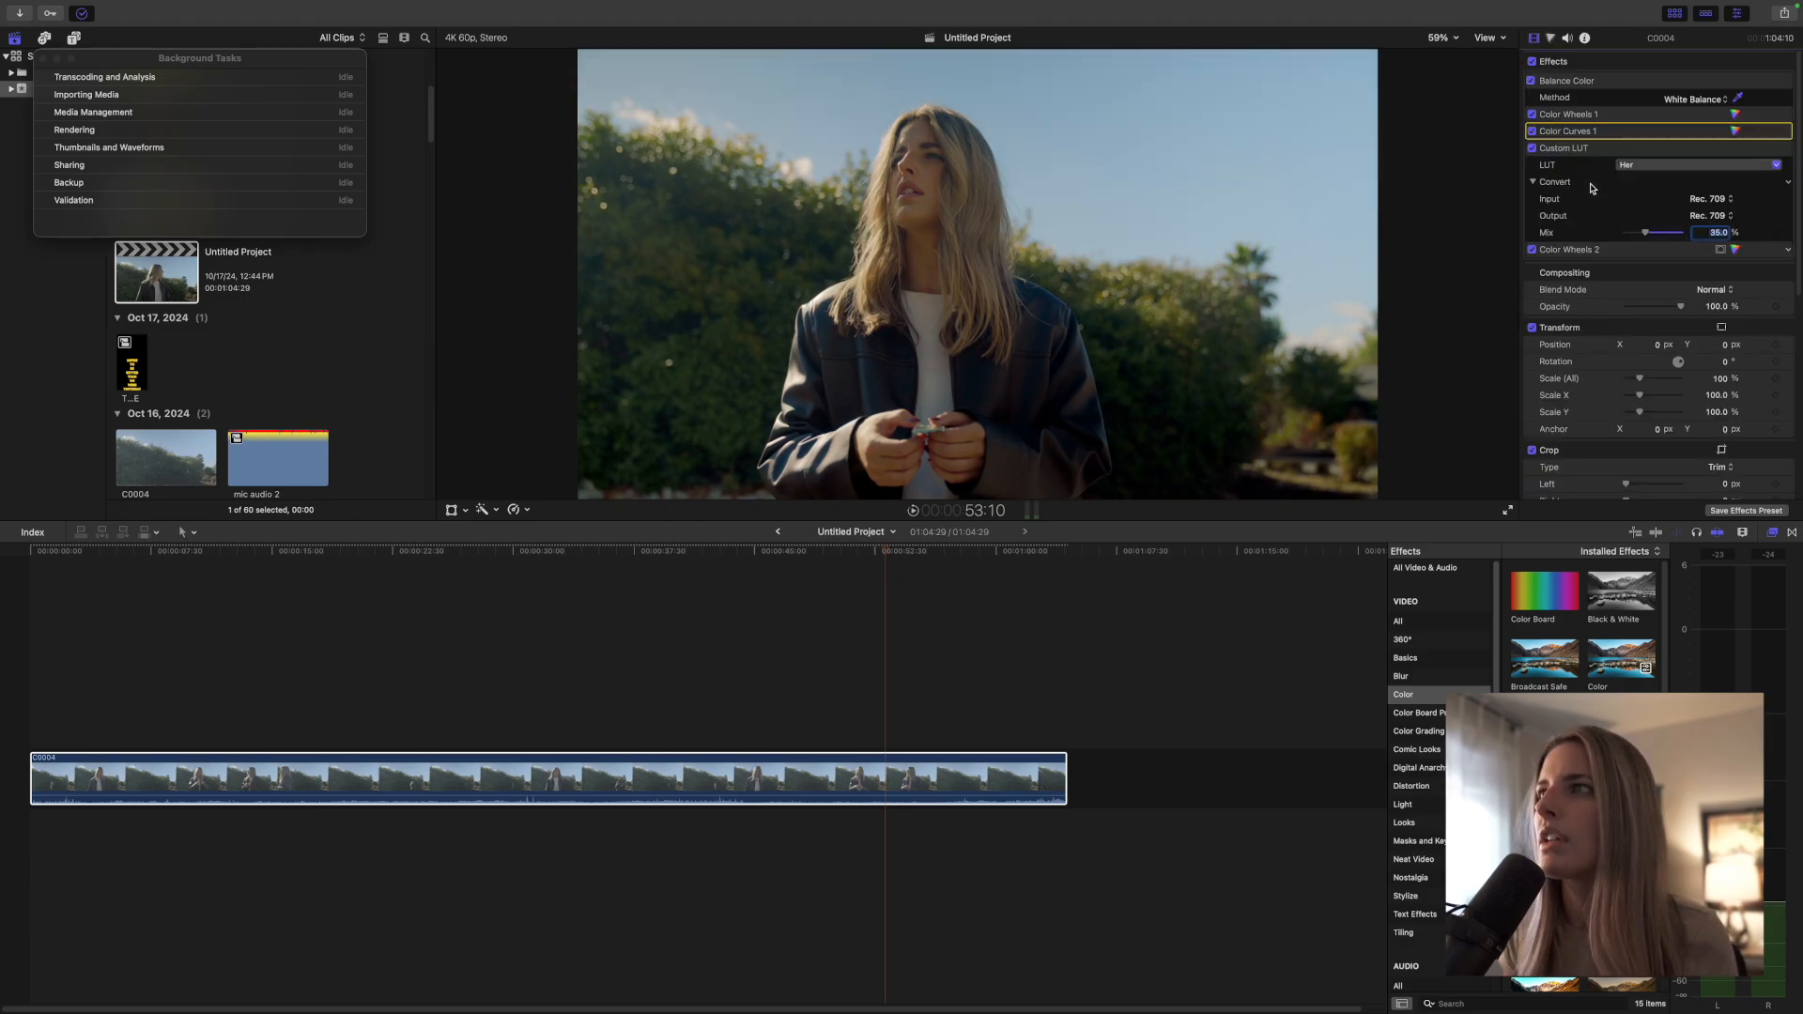
click(1532, 61)
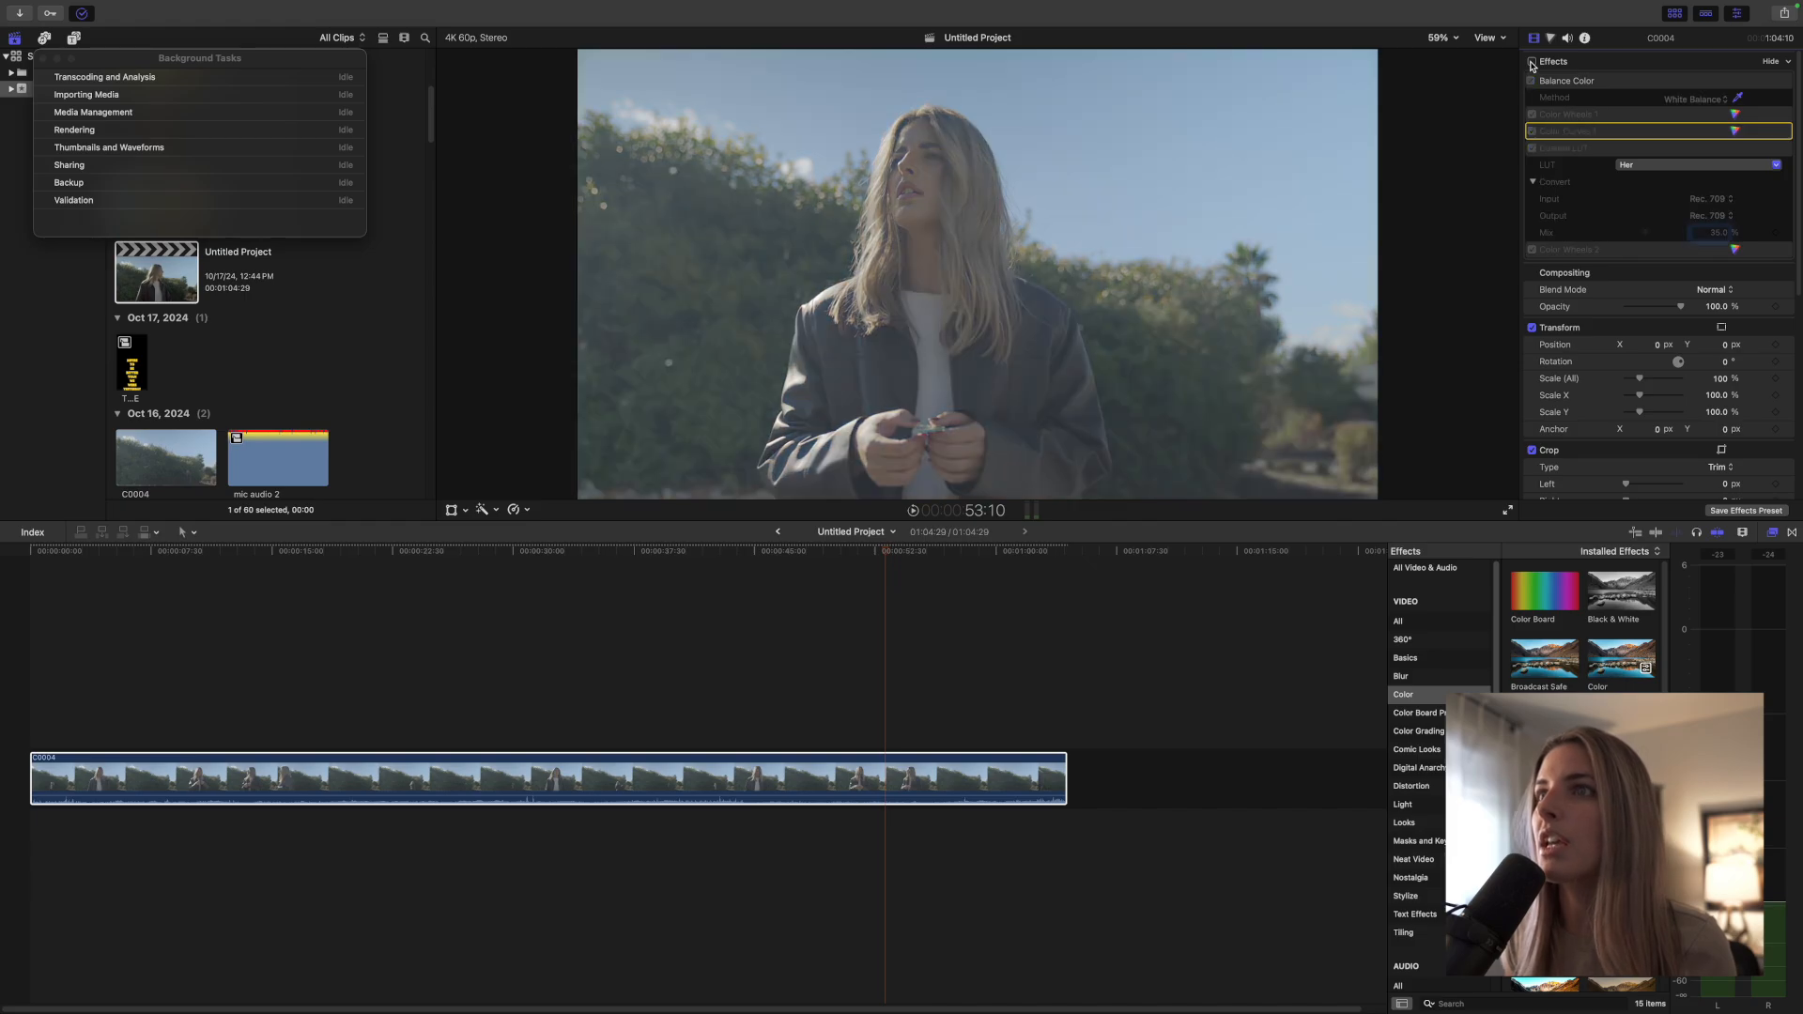
click(1532, 61)
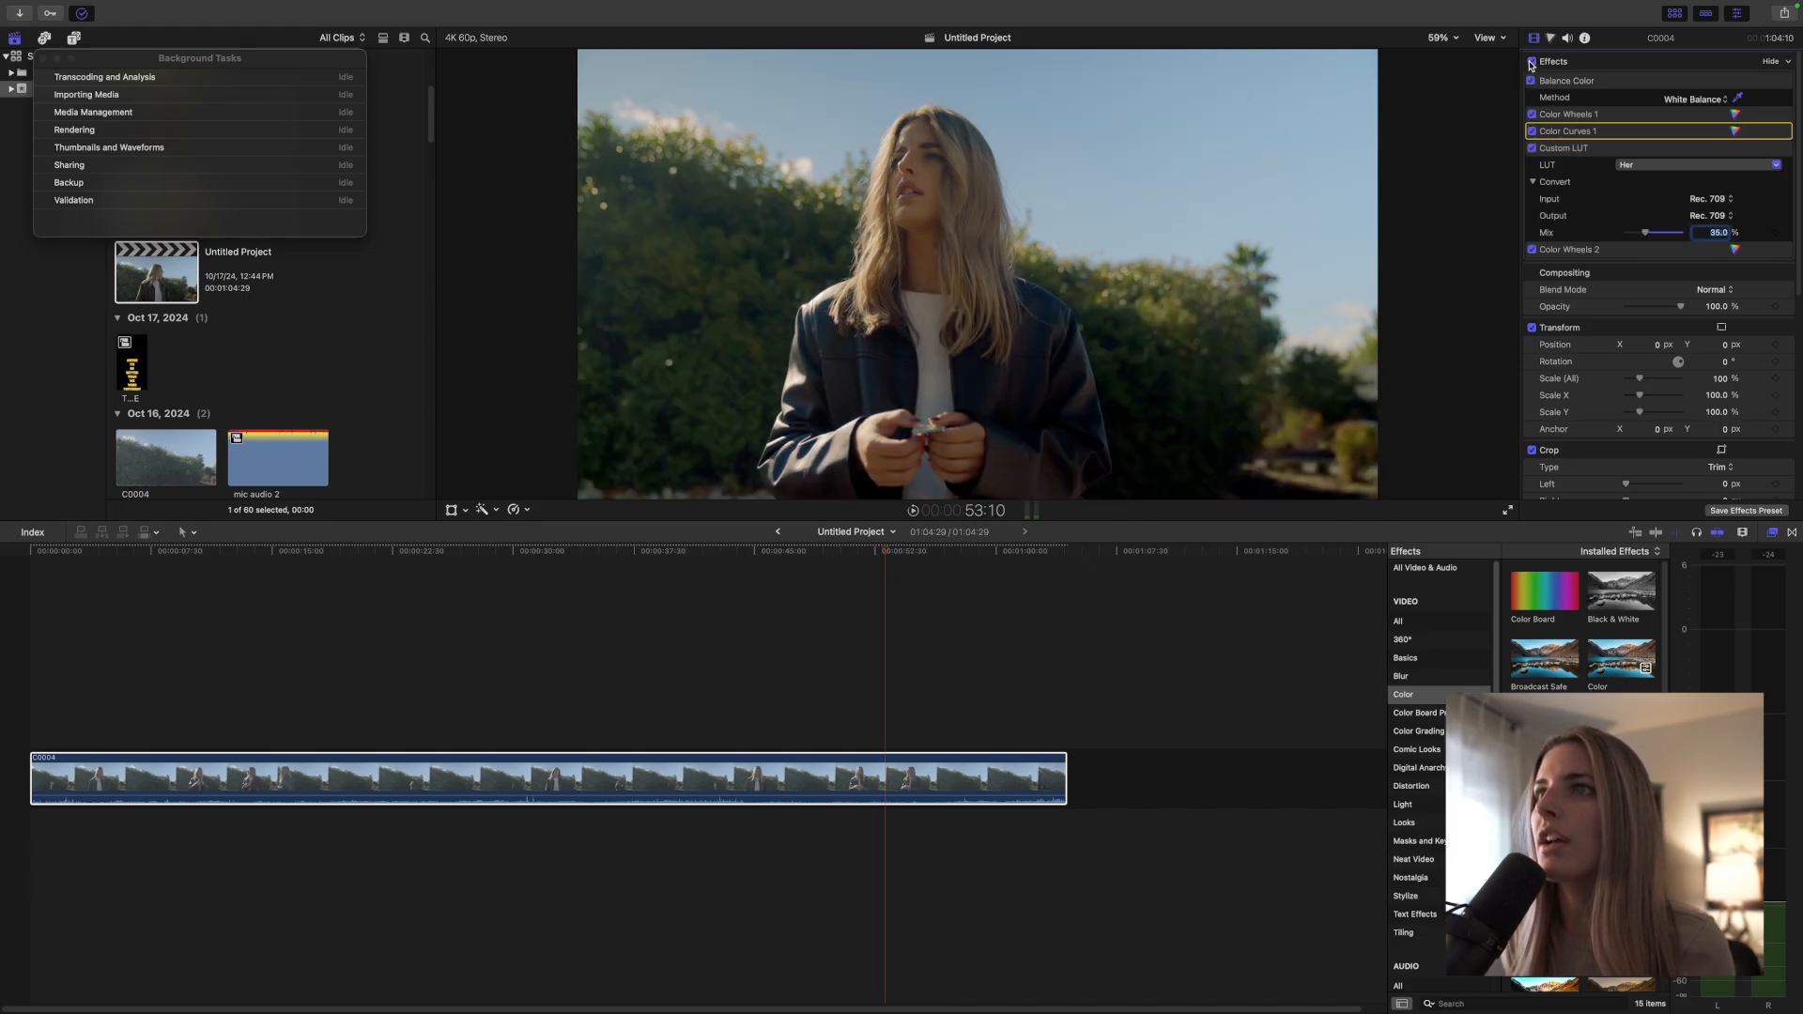
text(37)
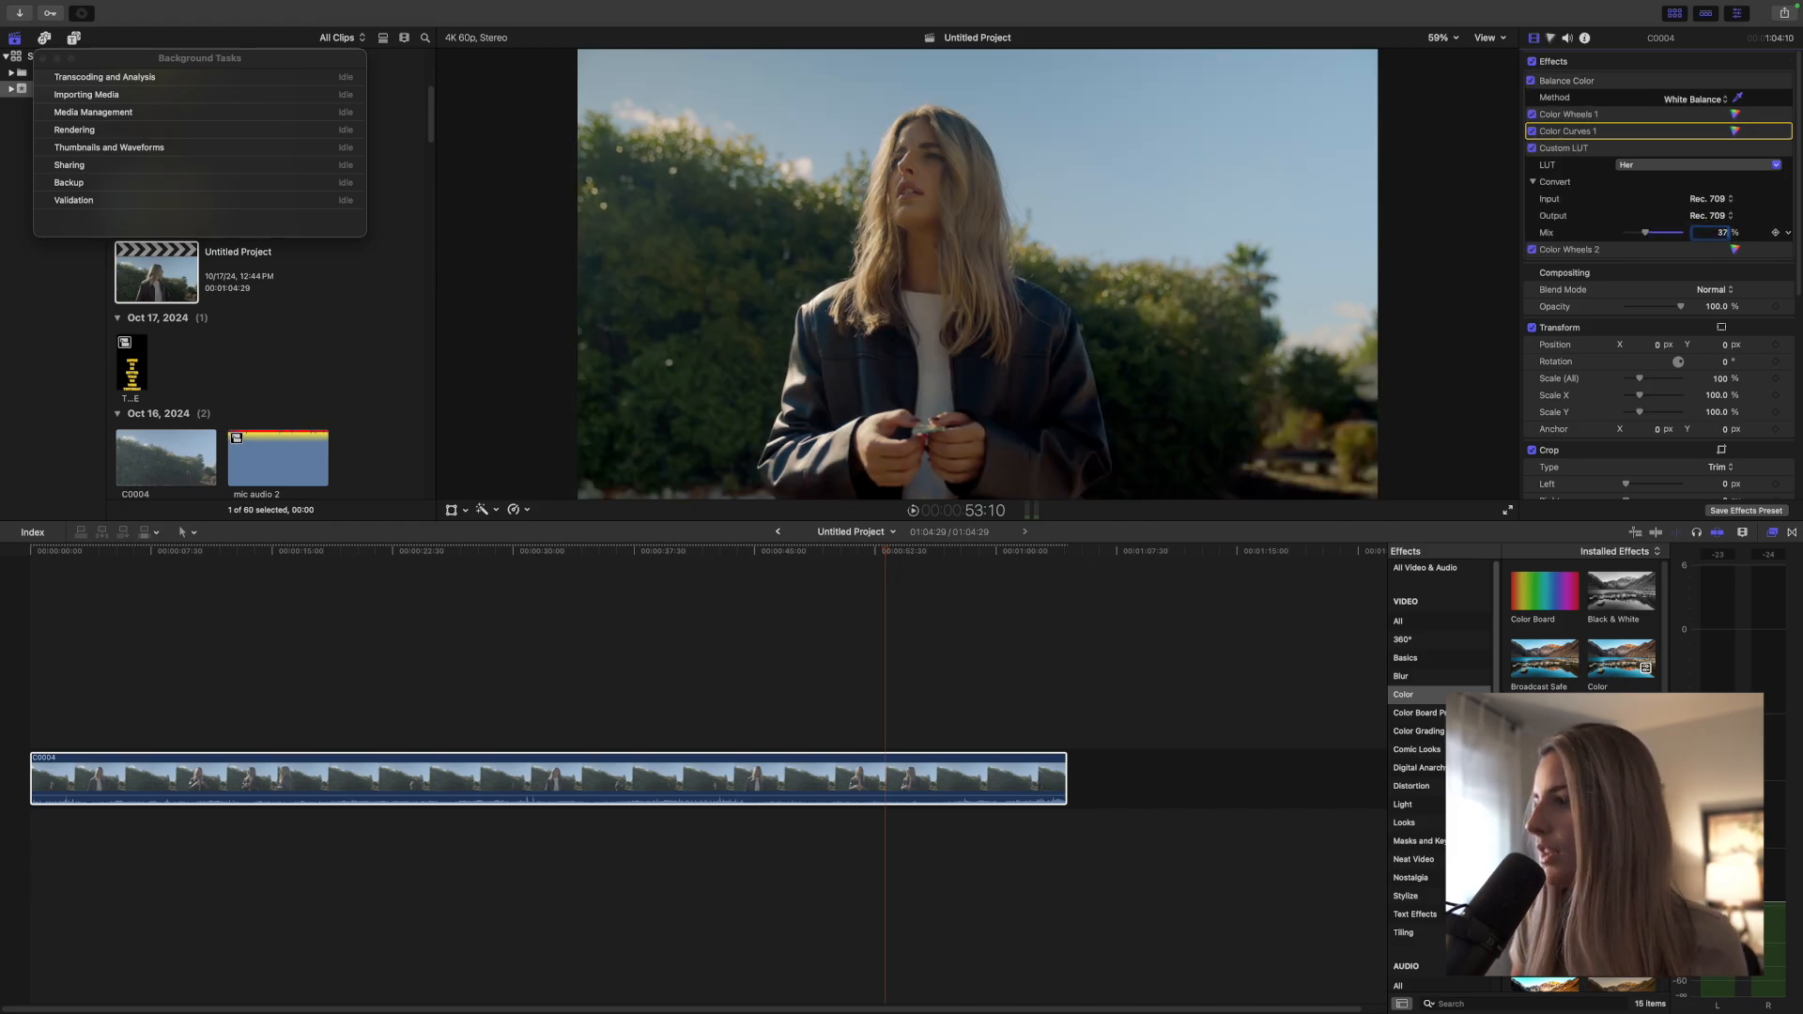
key(Return)
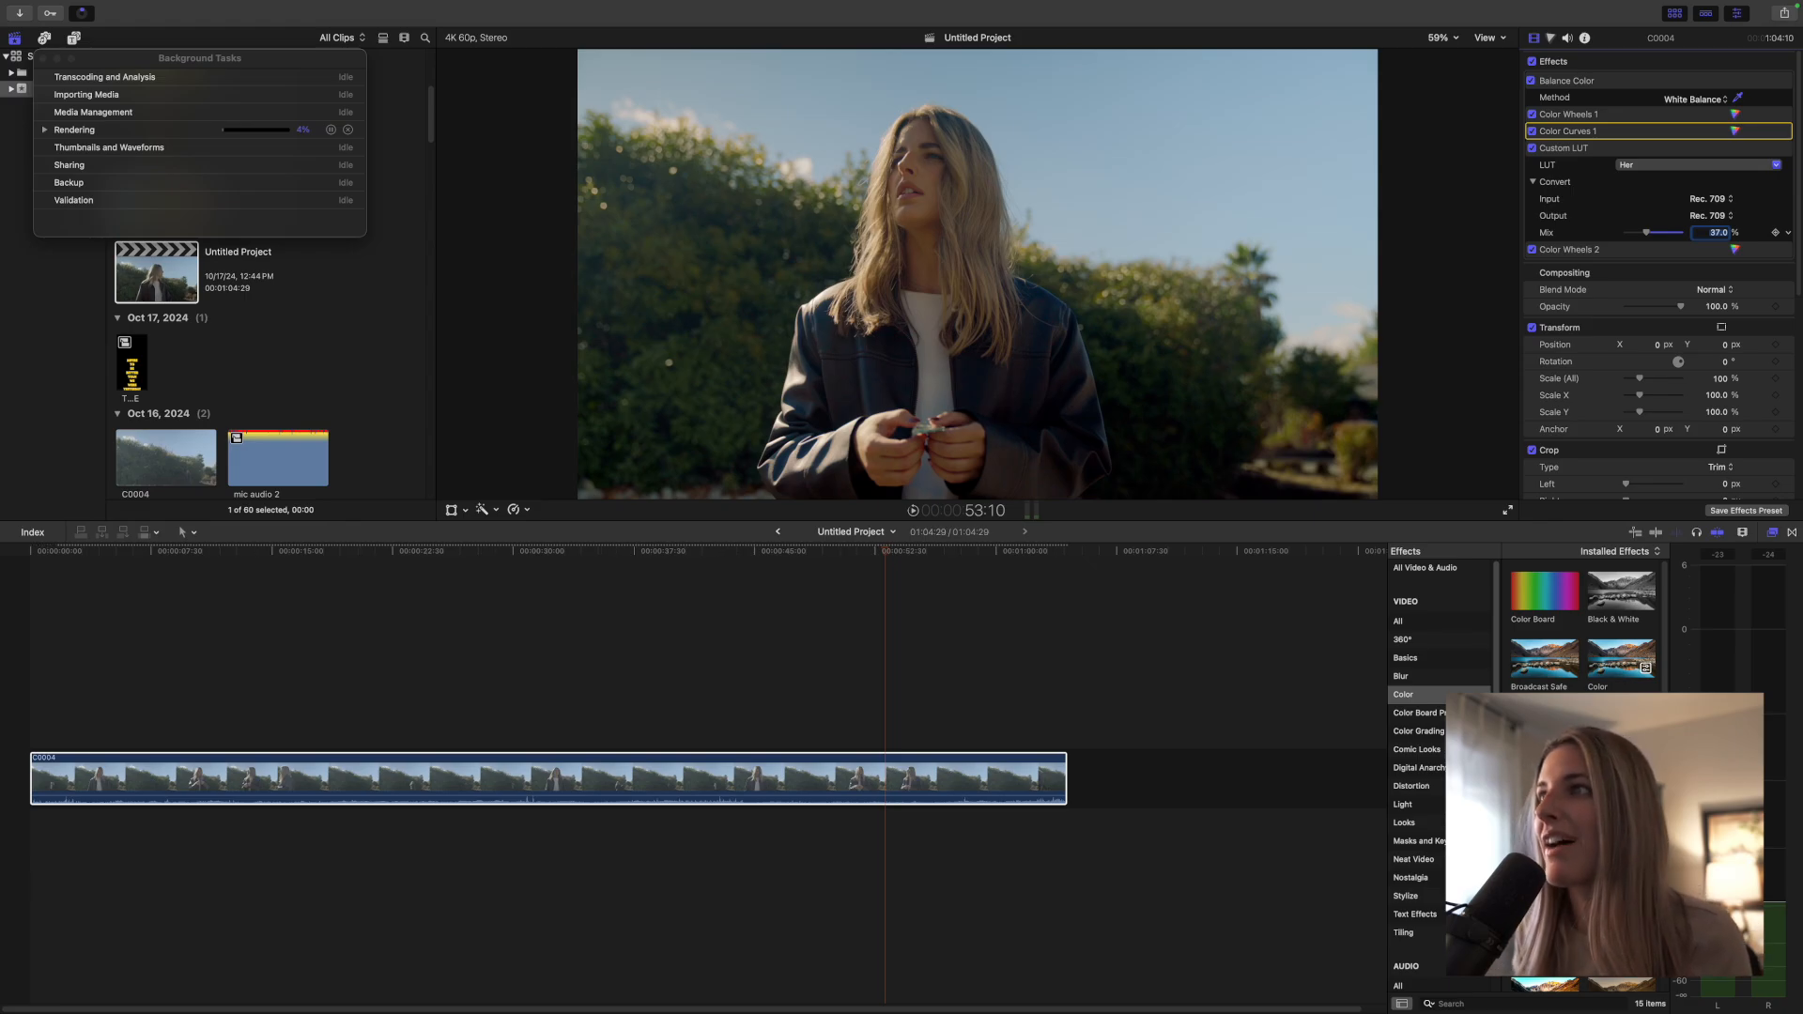
Step: Check the Color Wheels 1 settings, return to the effects list, and compare the clip with all effects off and on
click(1737, 115)
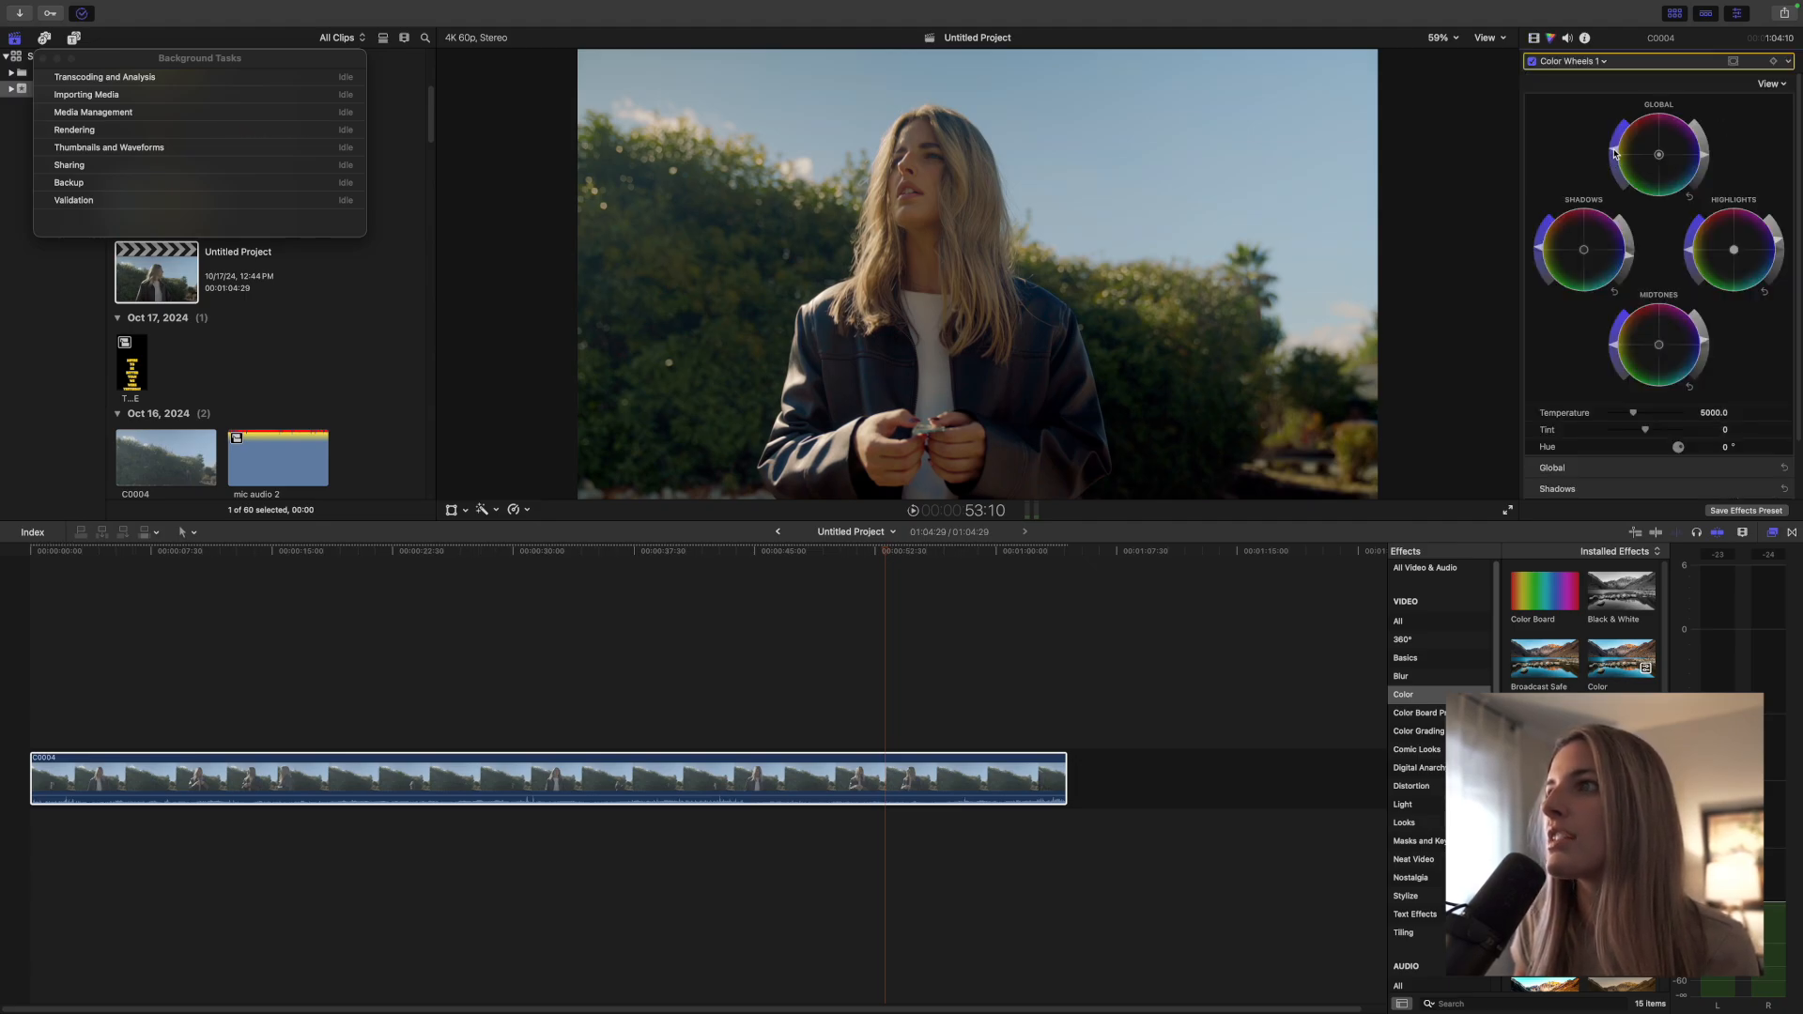
click(1534, 38)
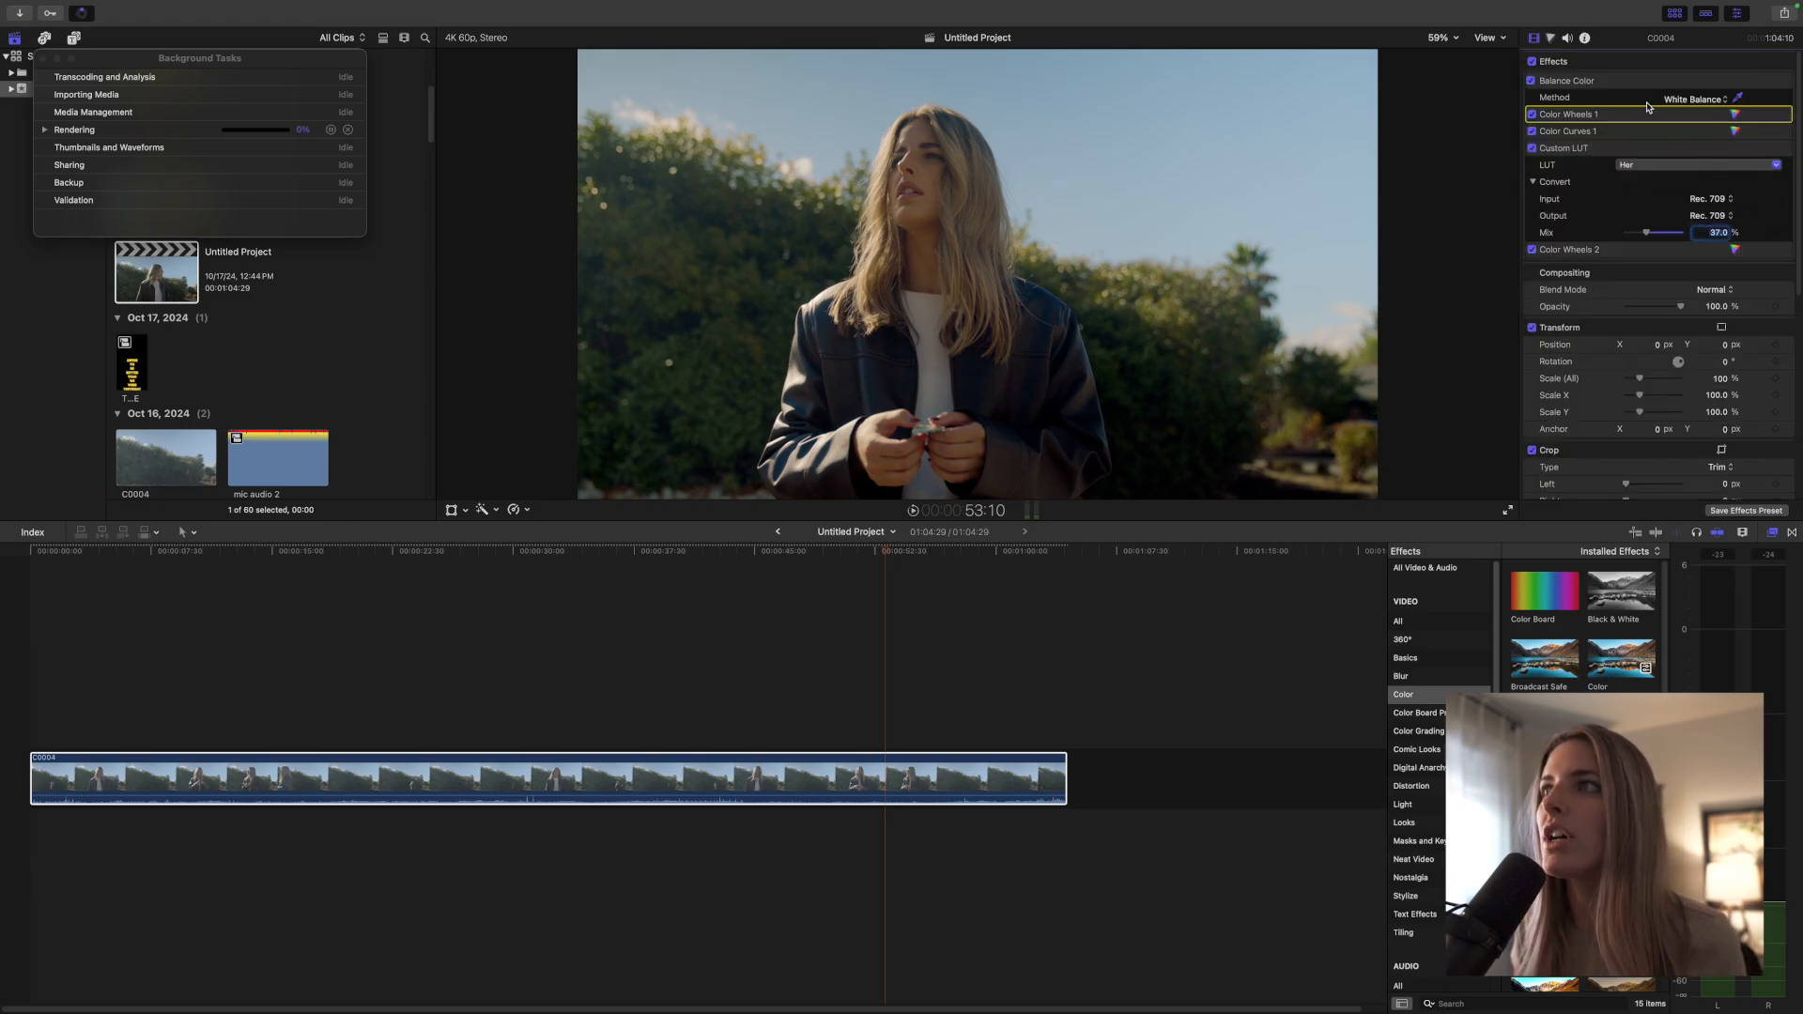
click(1533, 62)
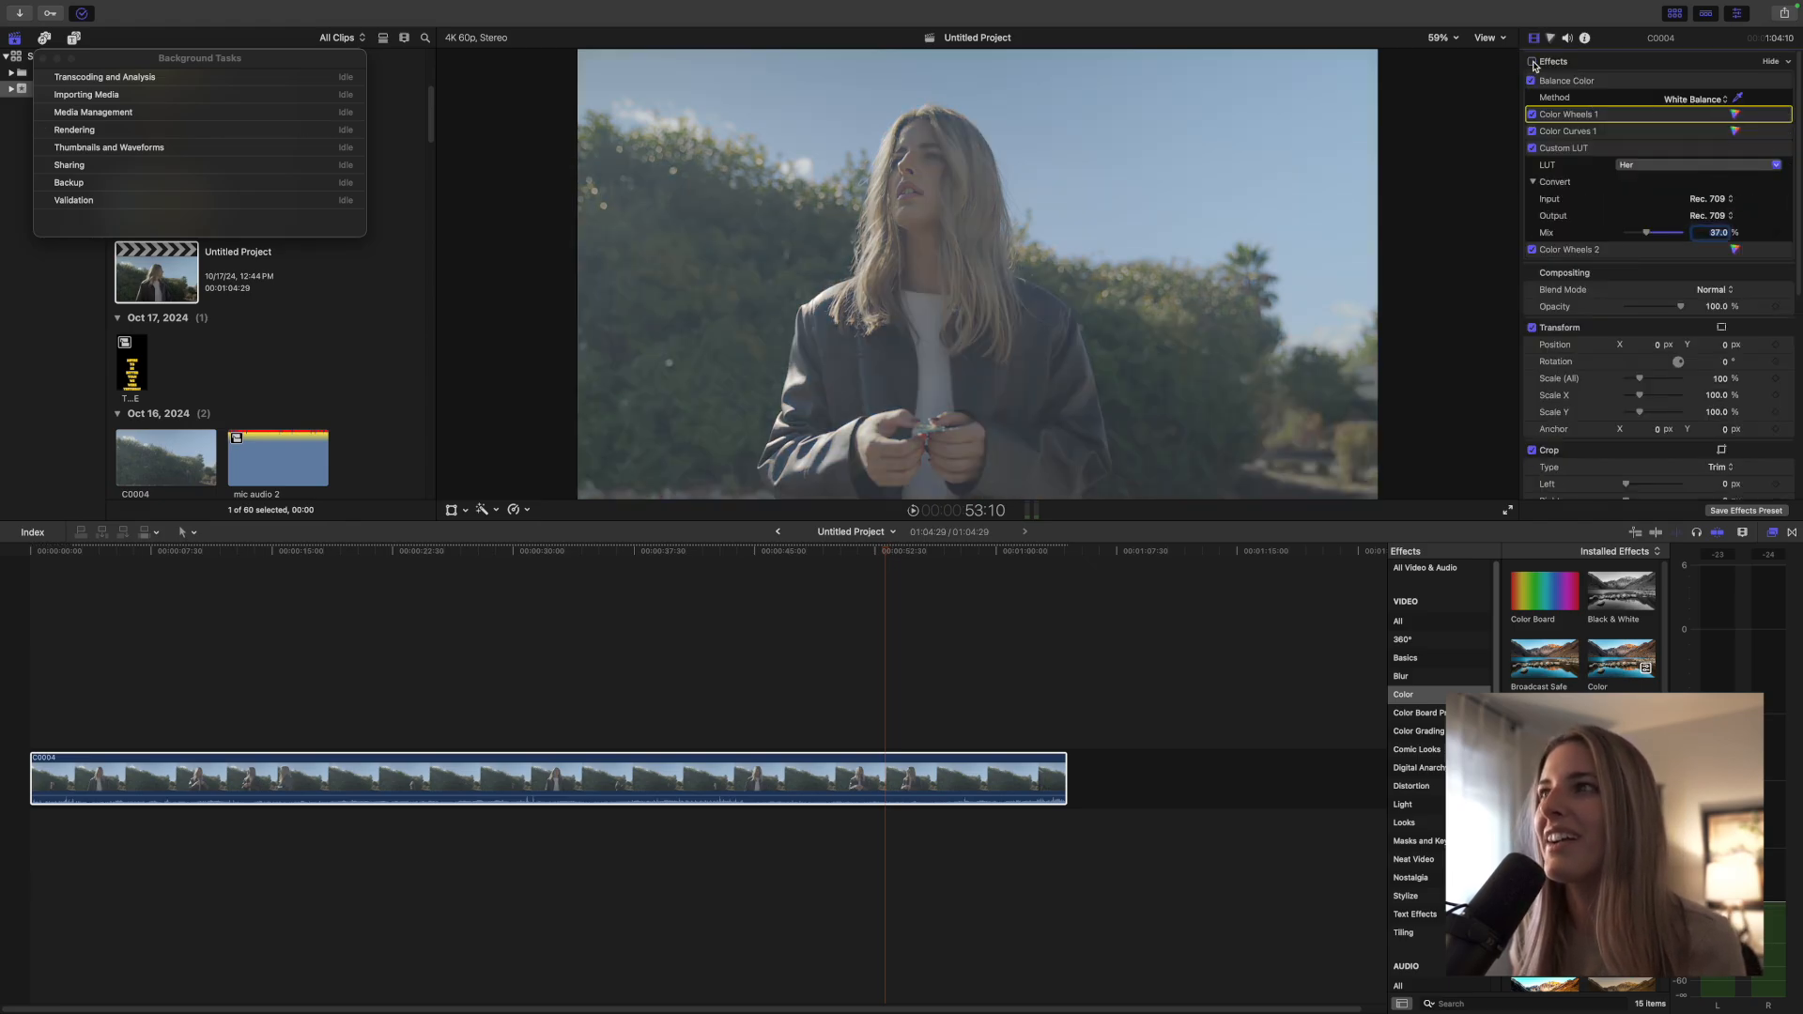
click(1534, 63)
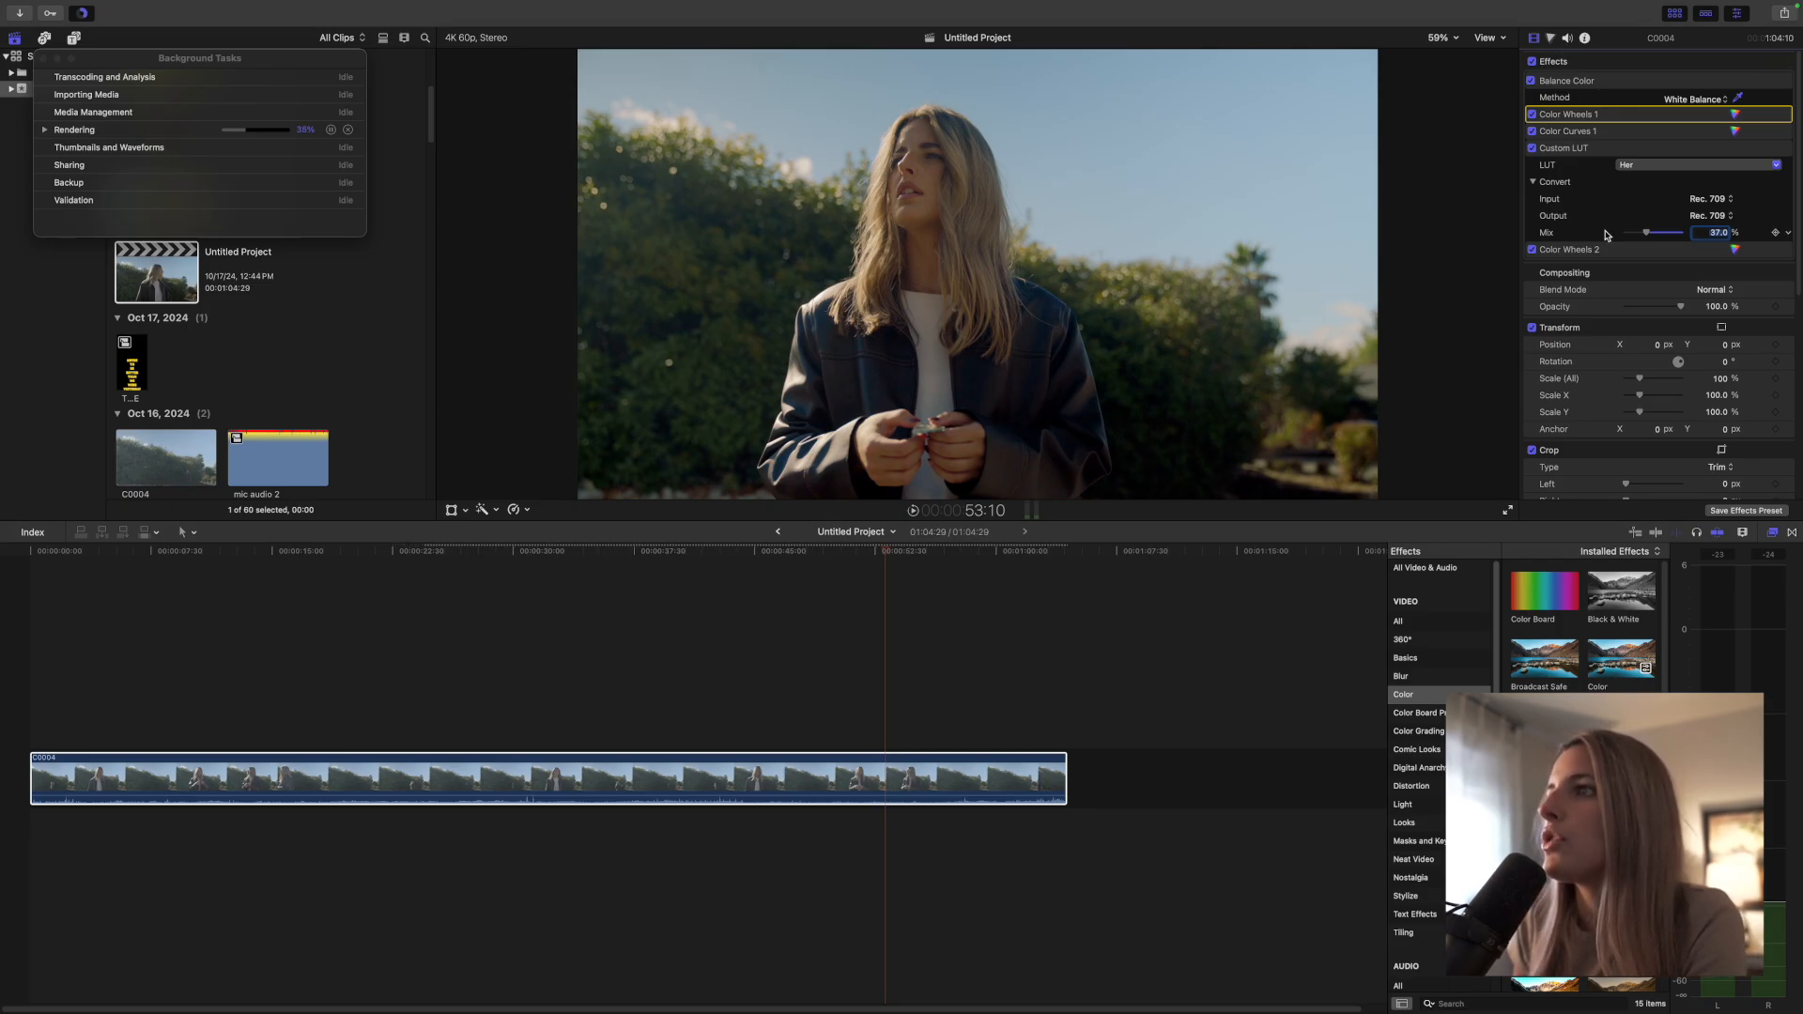
Step: Add Hue/Saturation Curves 1, sample the sky's blue in the Hue vs Hue curve, and raise its middle control point slightly
click(1743, 249)
click(1735, 249)
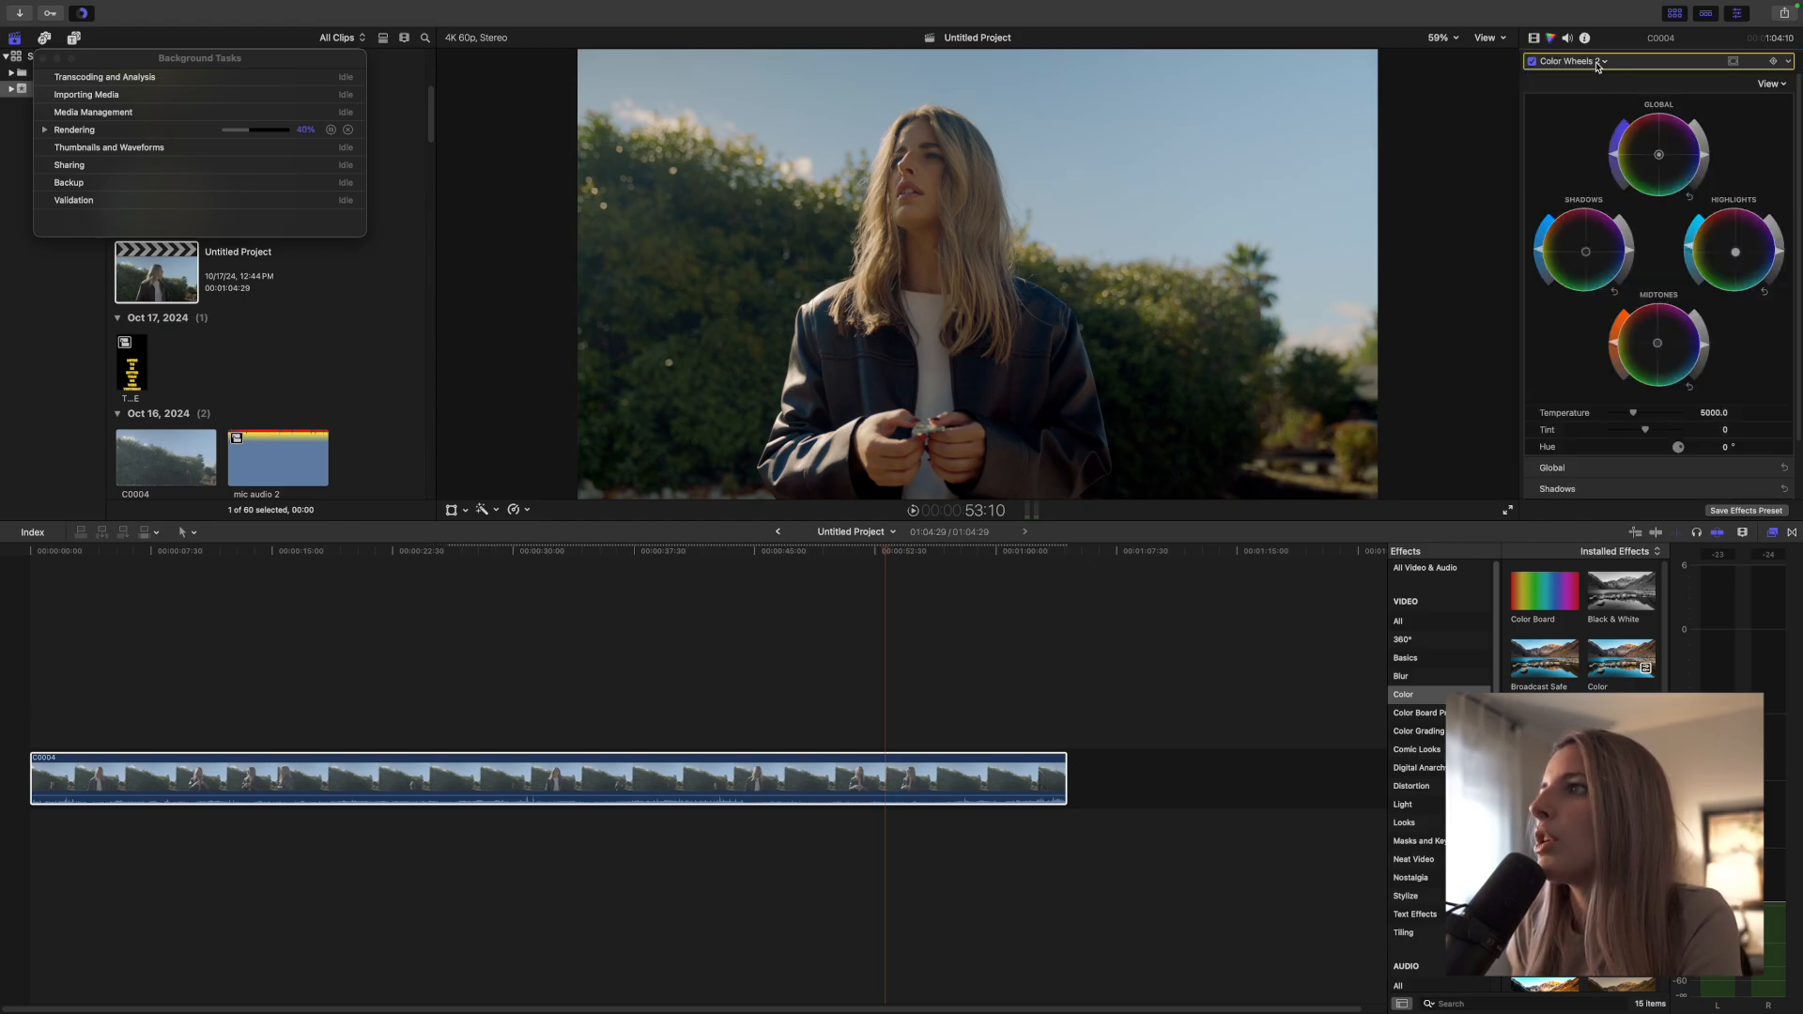
click(1599, 62)
click(1608, 245)
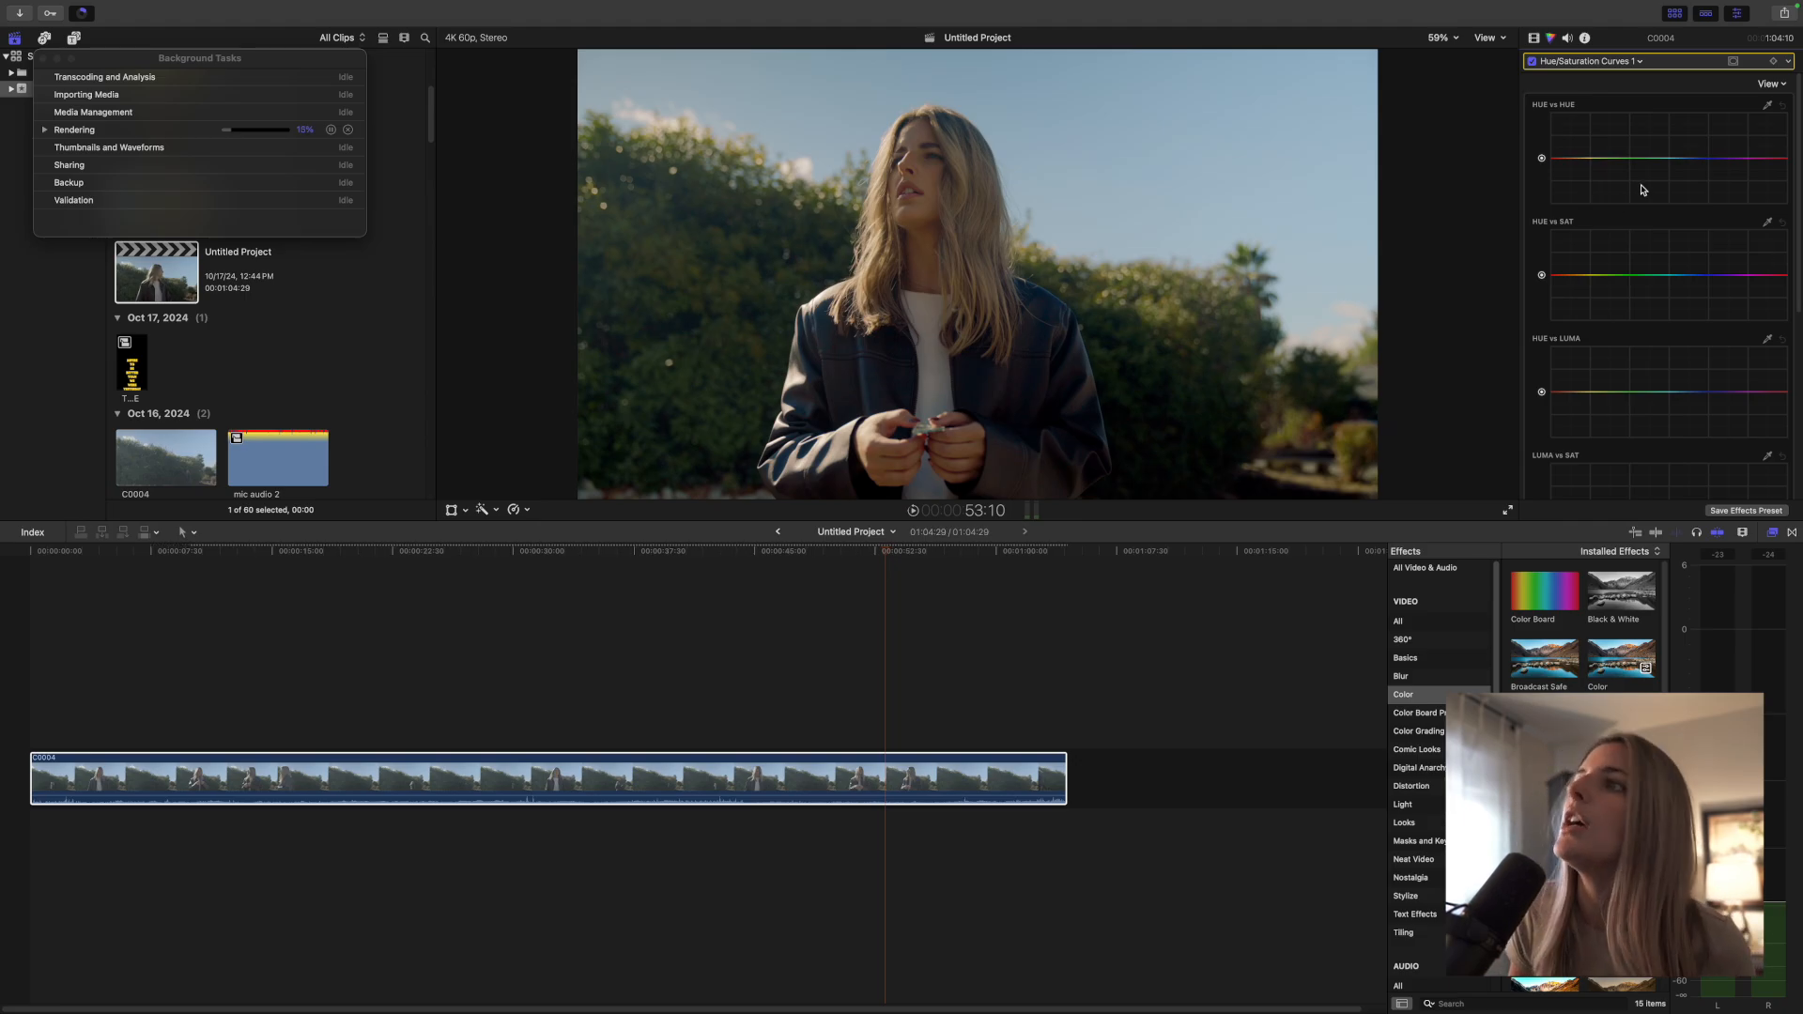
click(1768, 104)
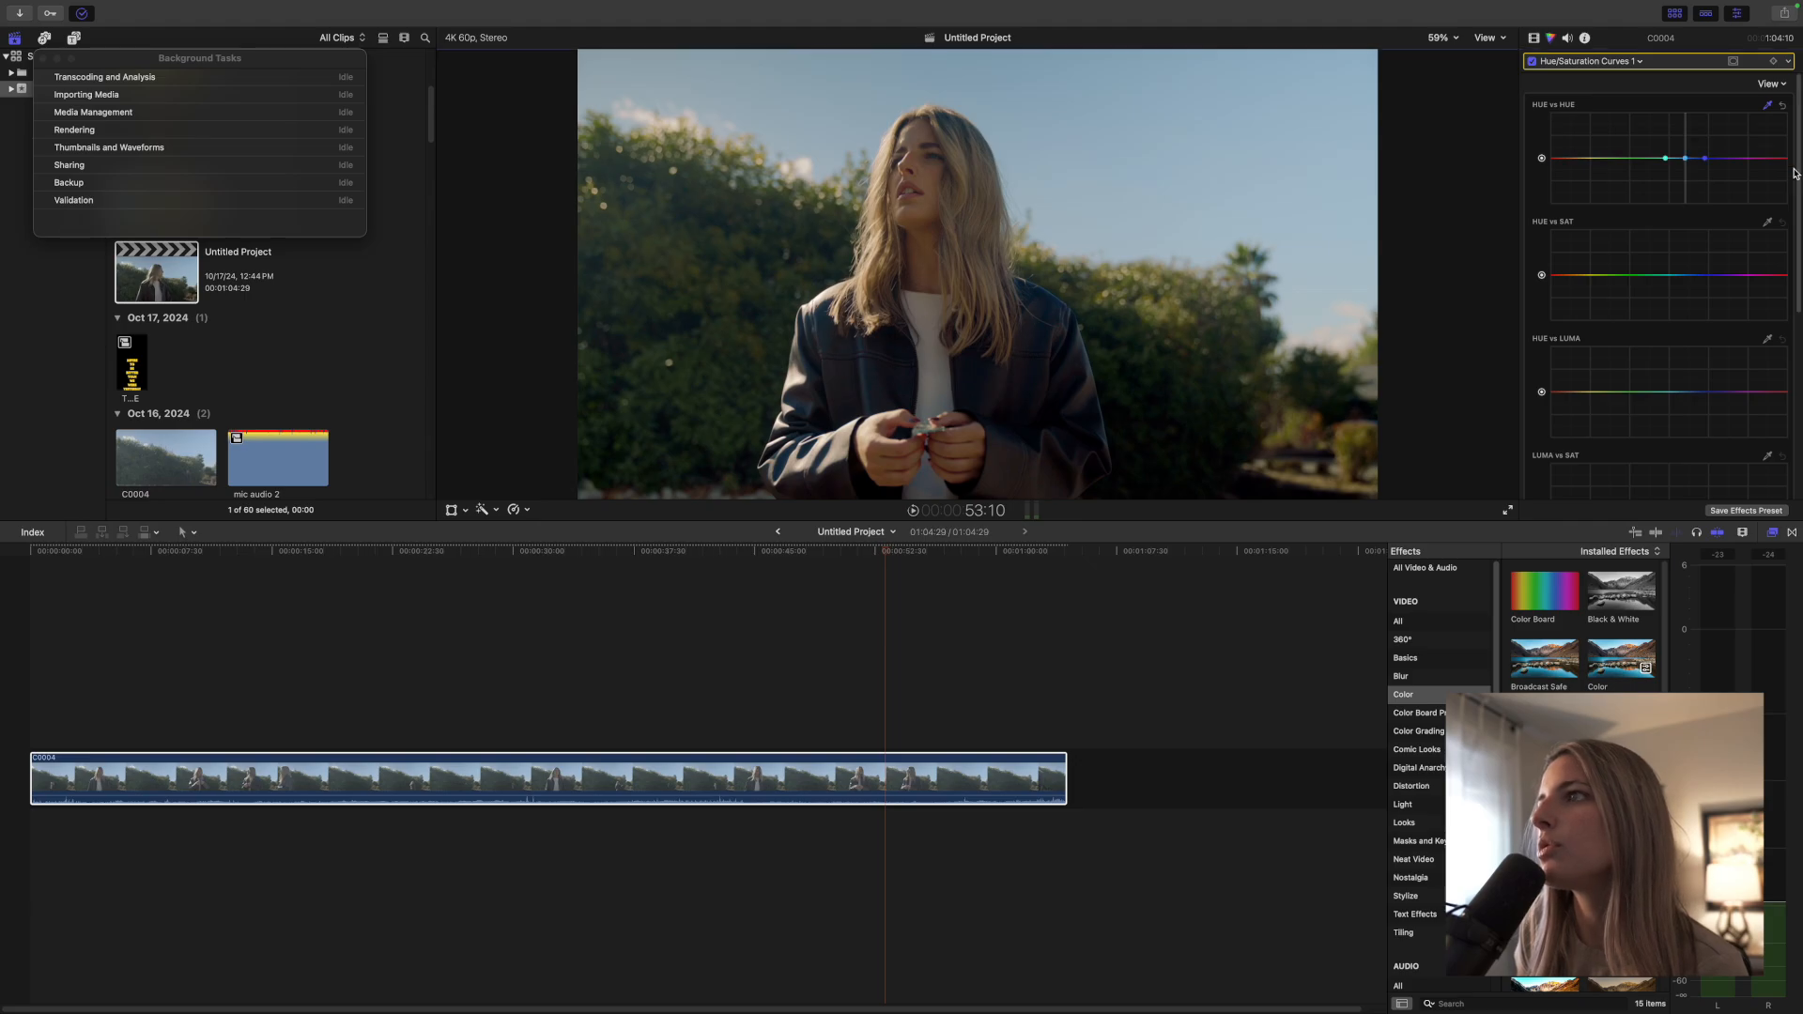
click(1686, 158)
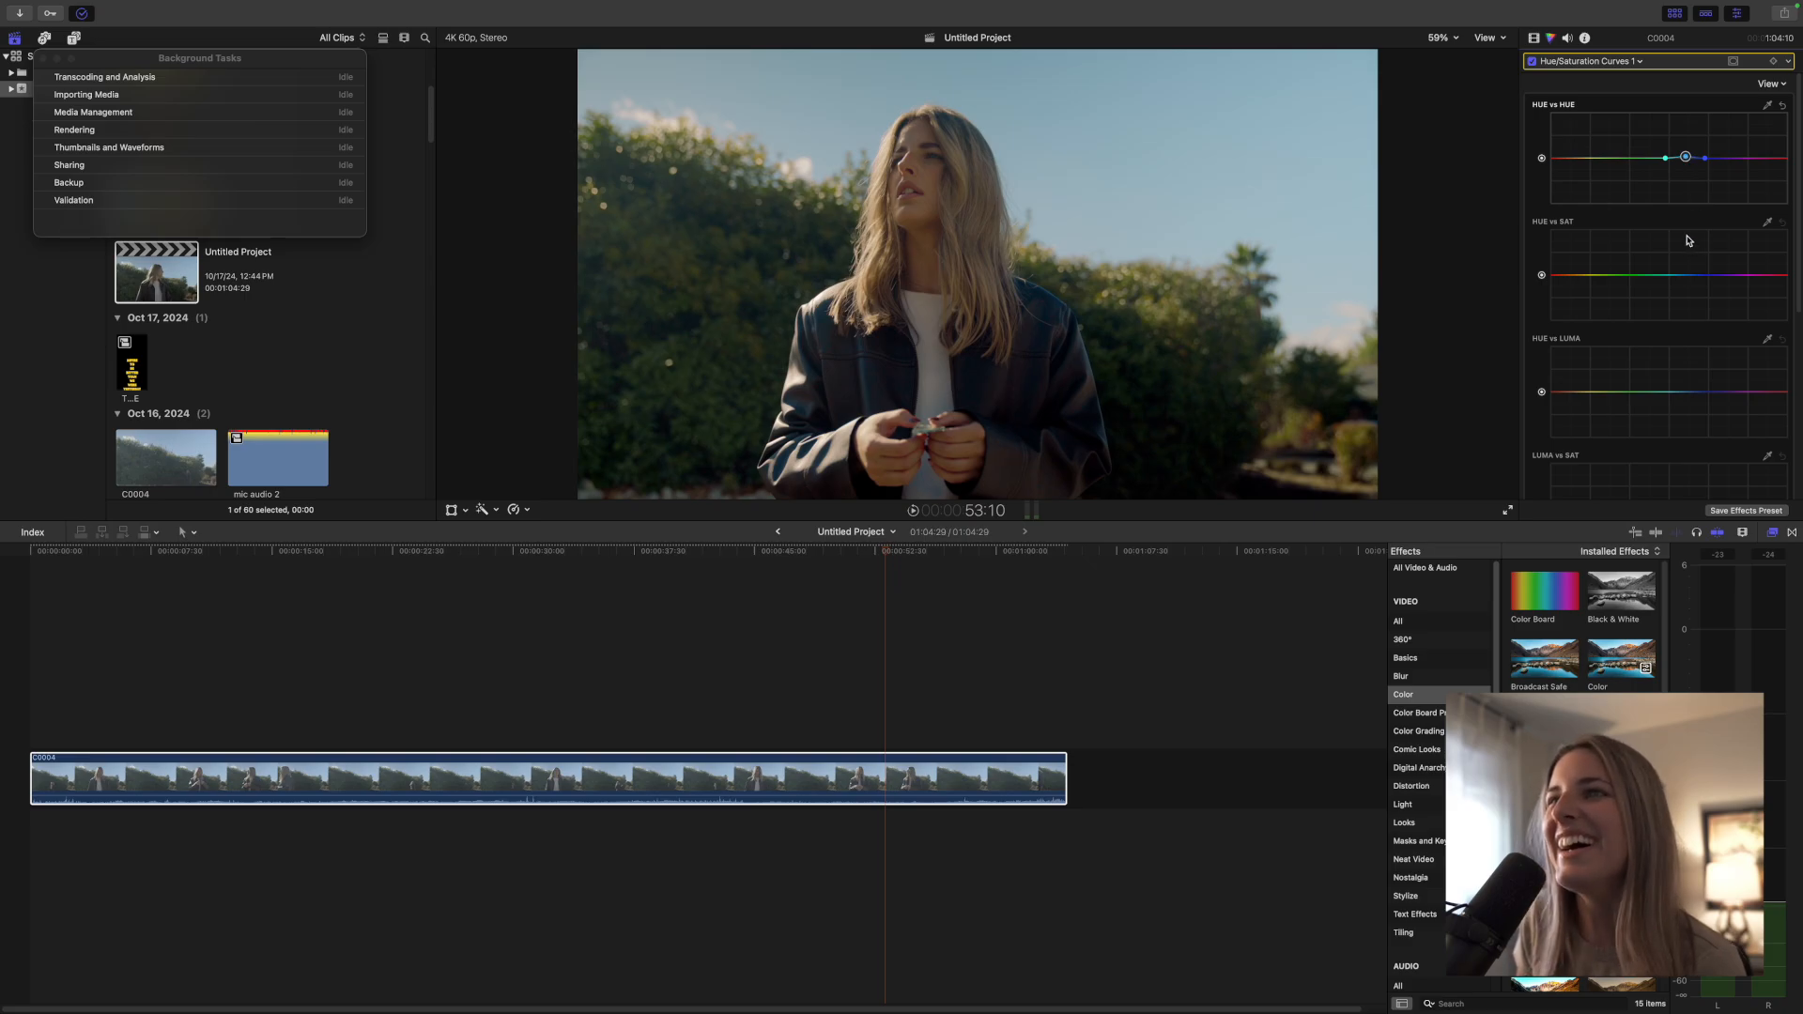
Step: Sample the skin tone for the Orange vs Sat curve, add control points around it, and lower the middle ones slightly
scroll(1682, 380, down, 5)
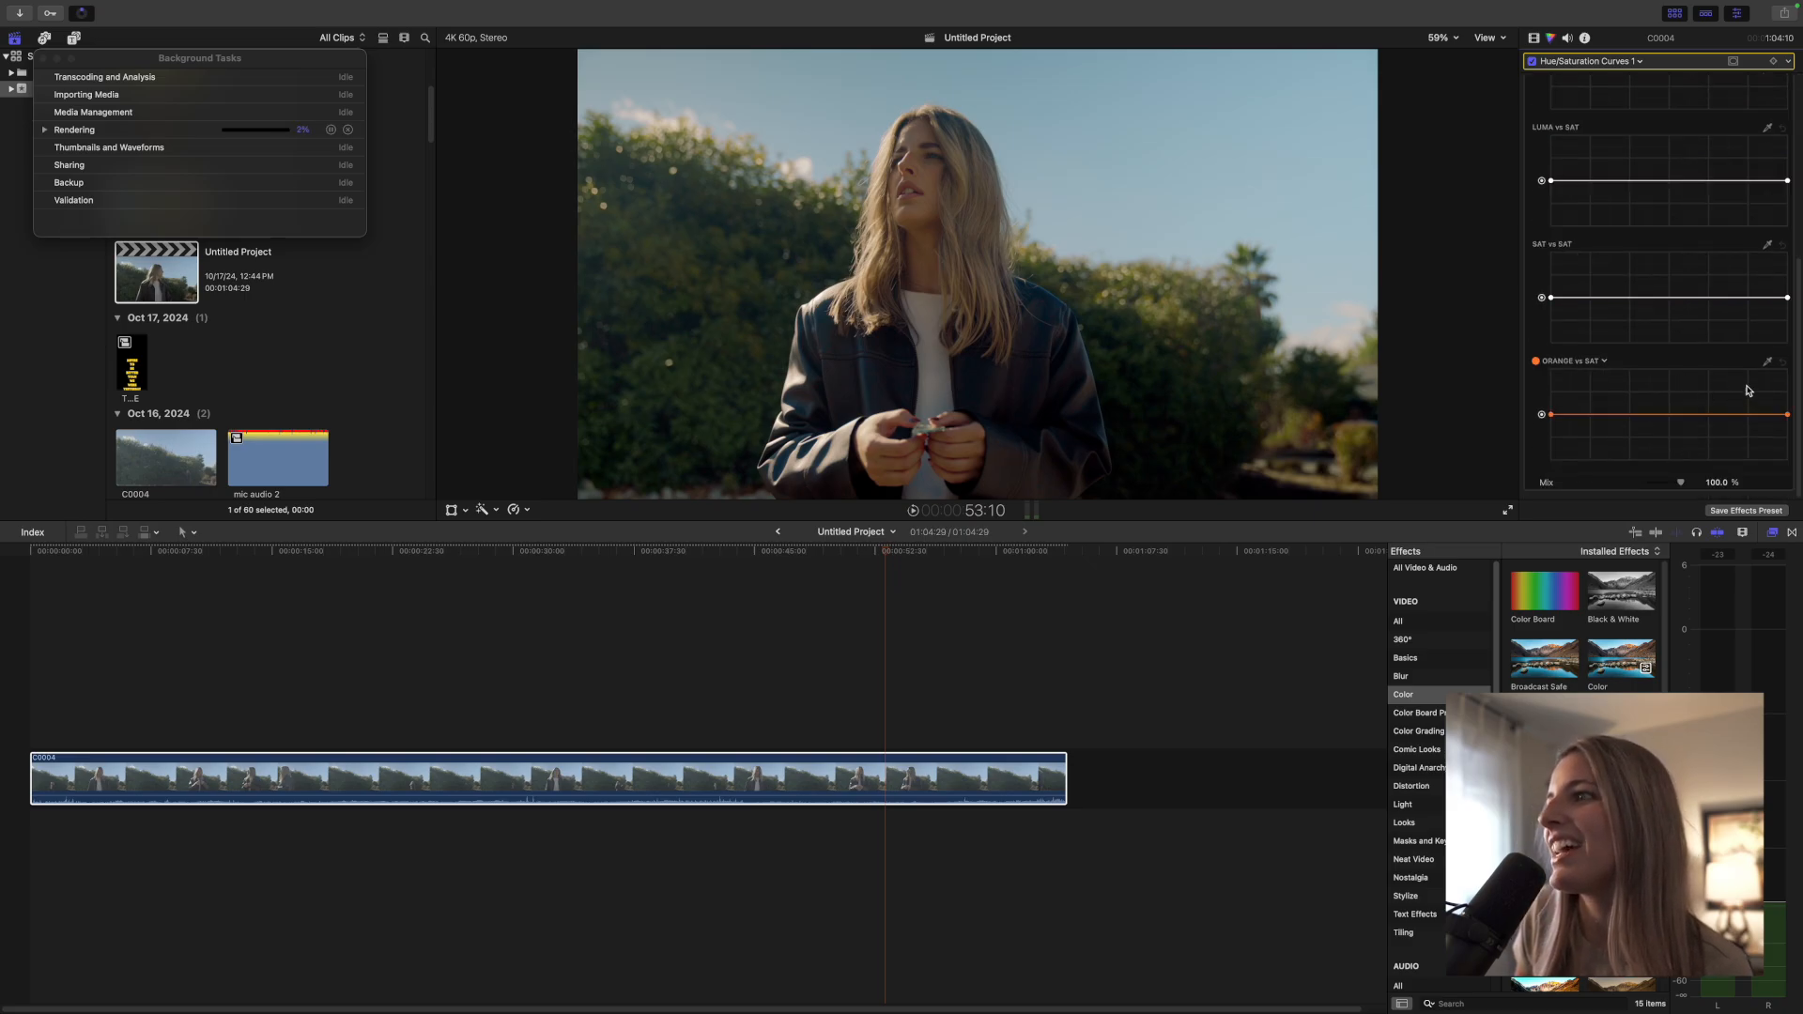
click(1767, 362)
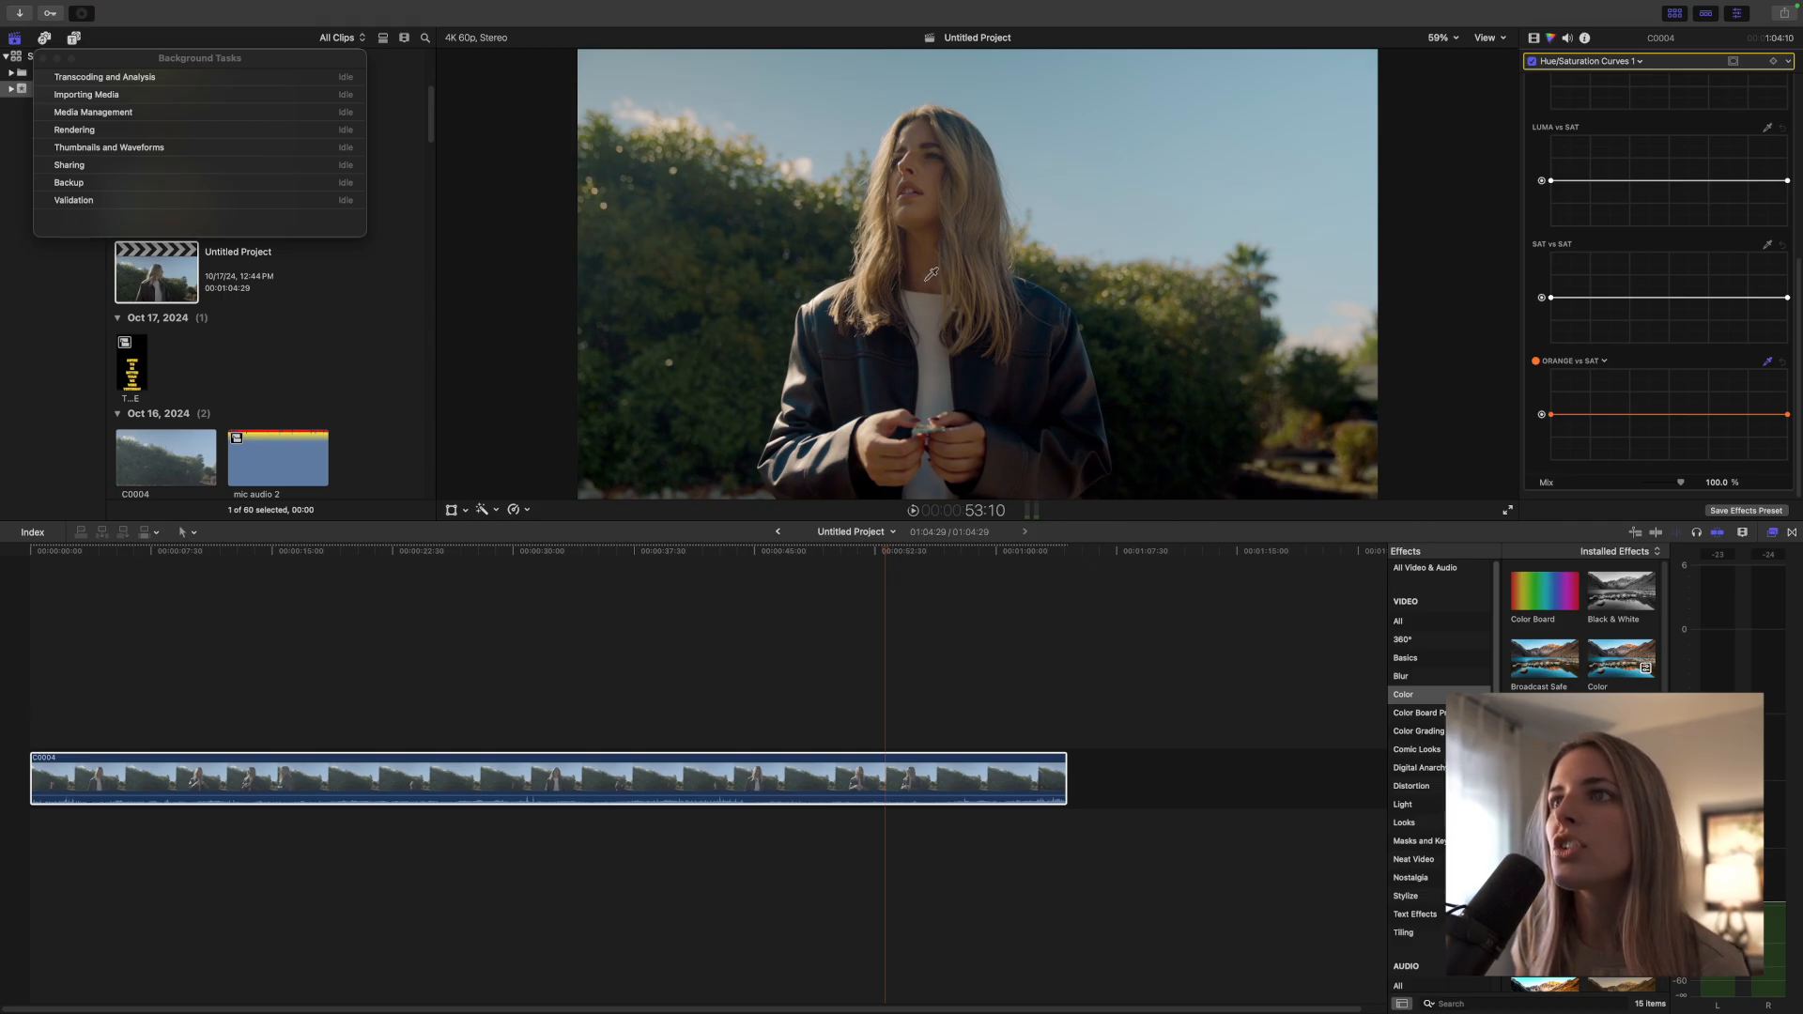
click(1589, 414)
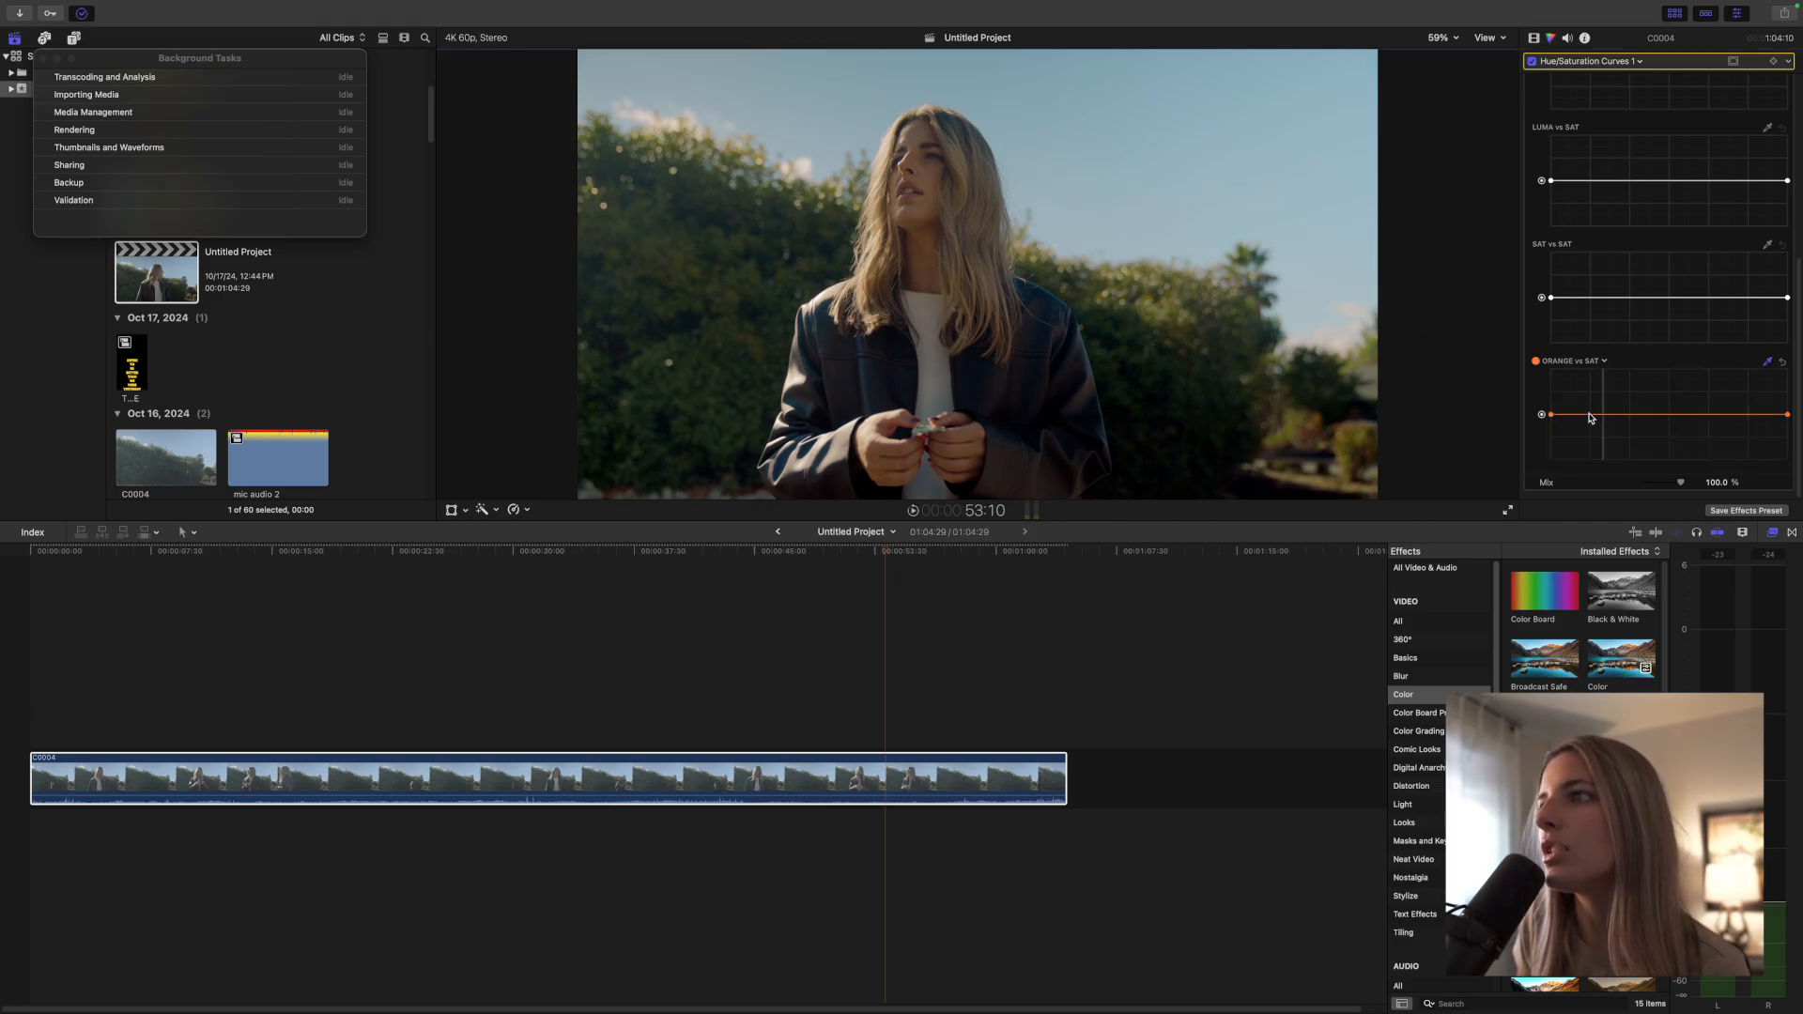
click(1614, 415)
drag(1603, 415, 1603, 419)
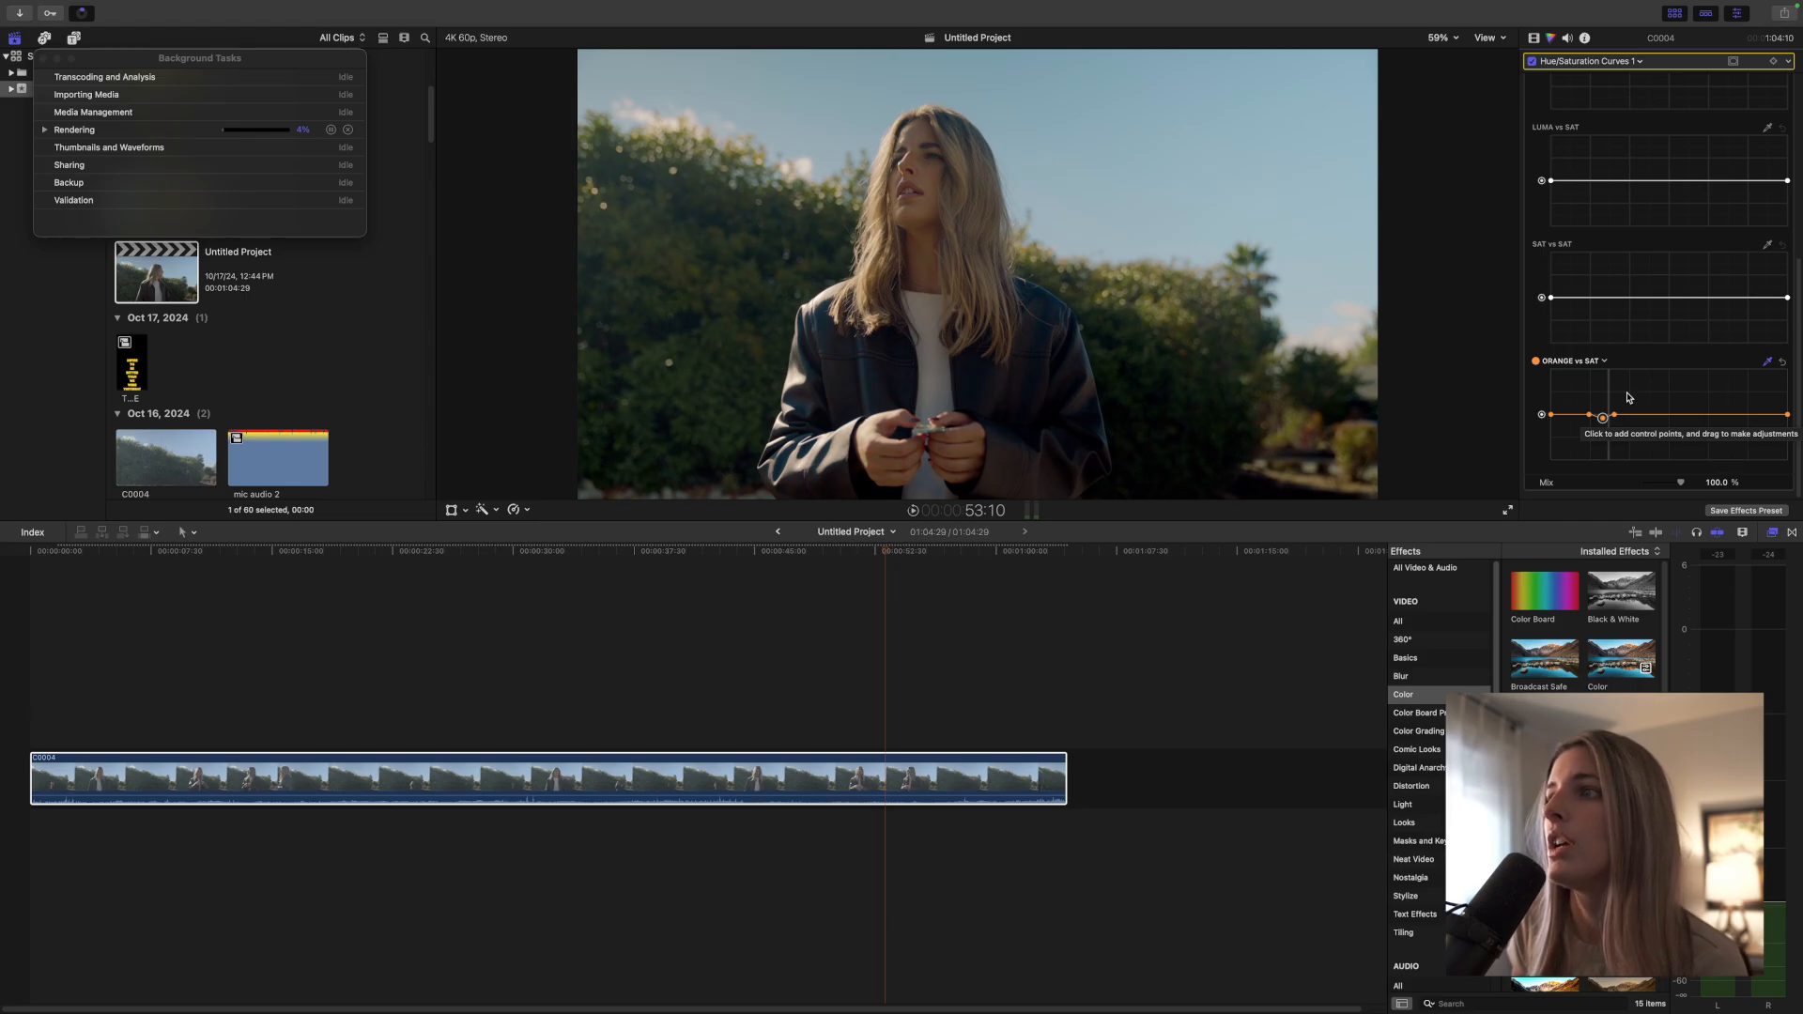
click(1630, 415)
click(1615, 416)
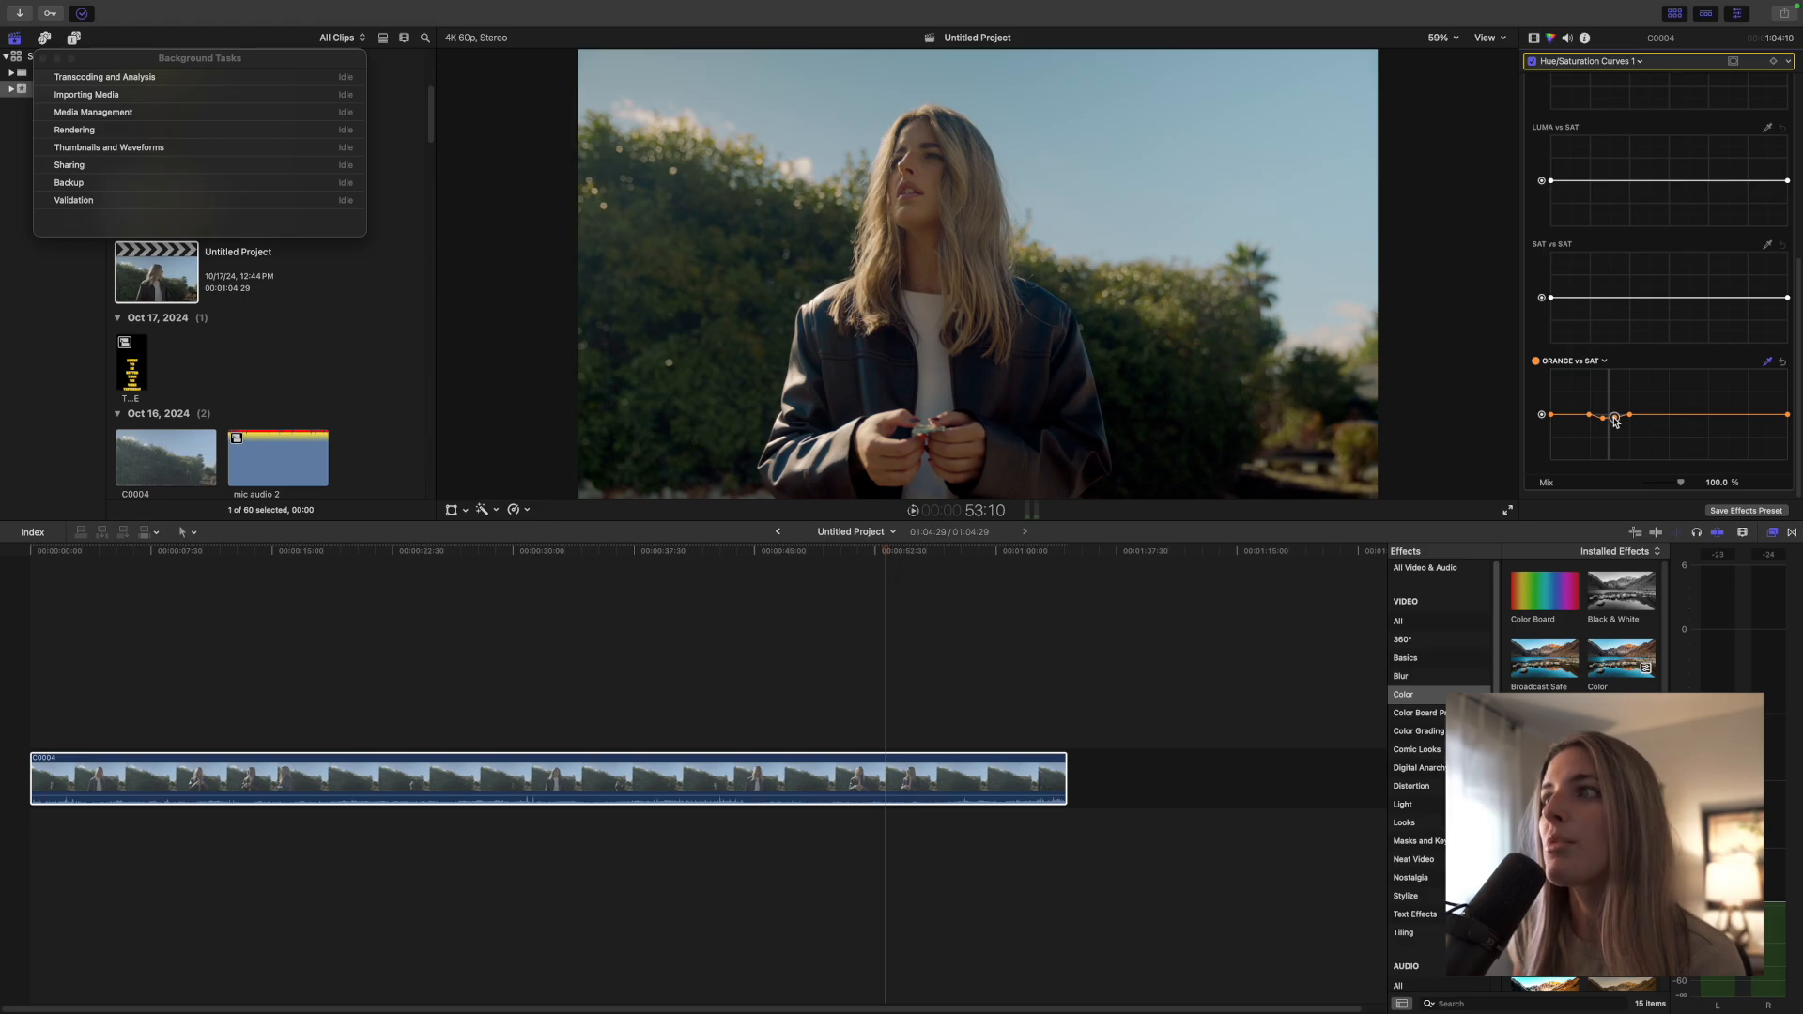
drag(1602, 418, 1603, 420)
Step: Sample the hands' skin to switch the color saturation curve to Red vs Sat, and lower the curve slightly at that tone
scroll(1661, 355, up, 5)
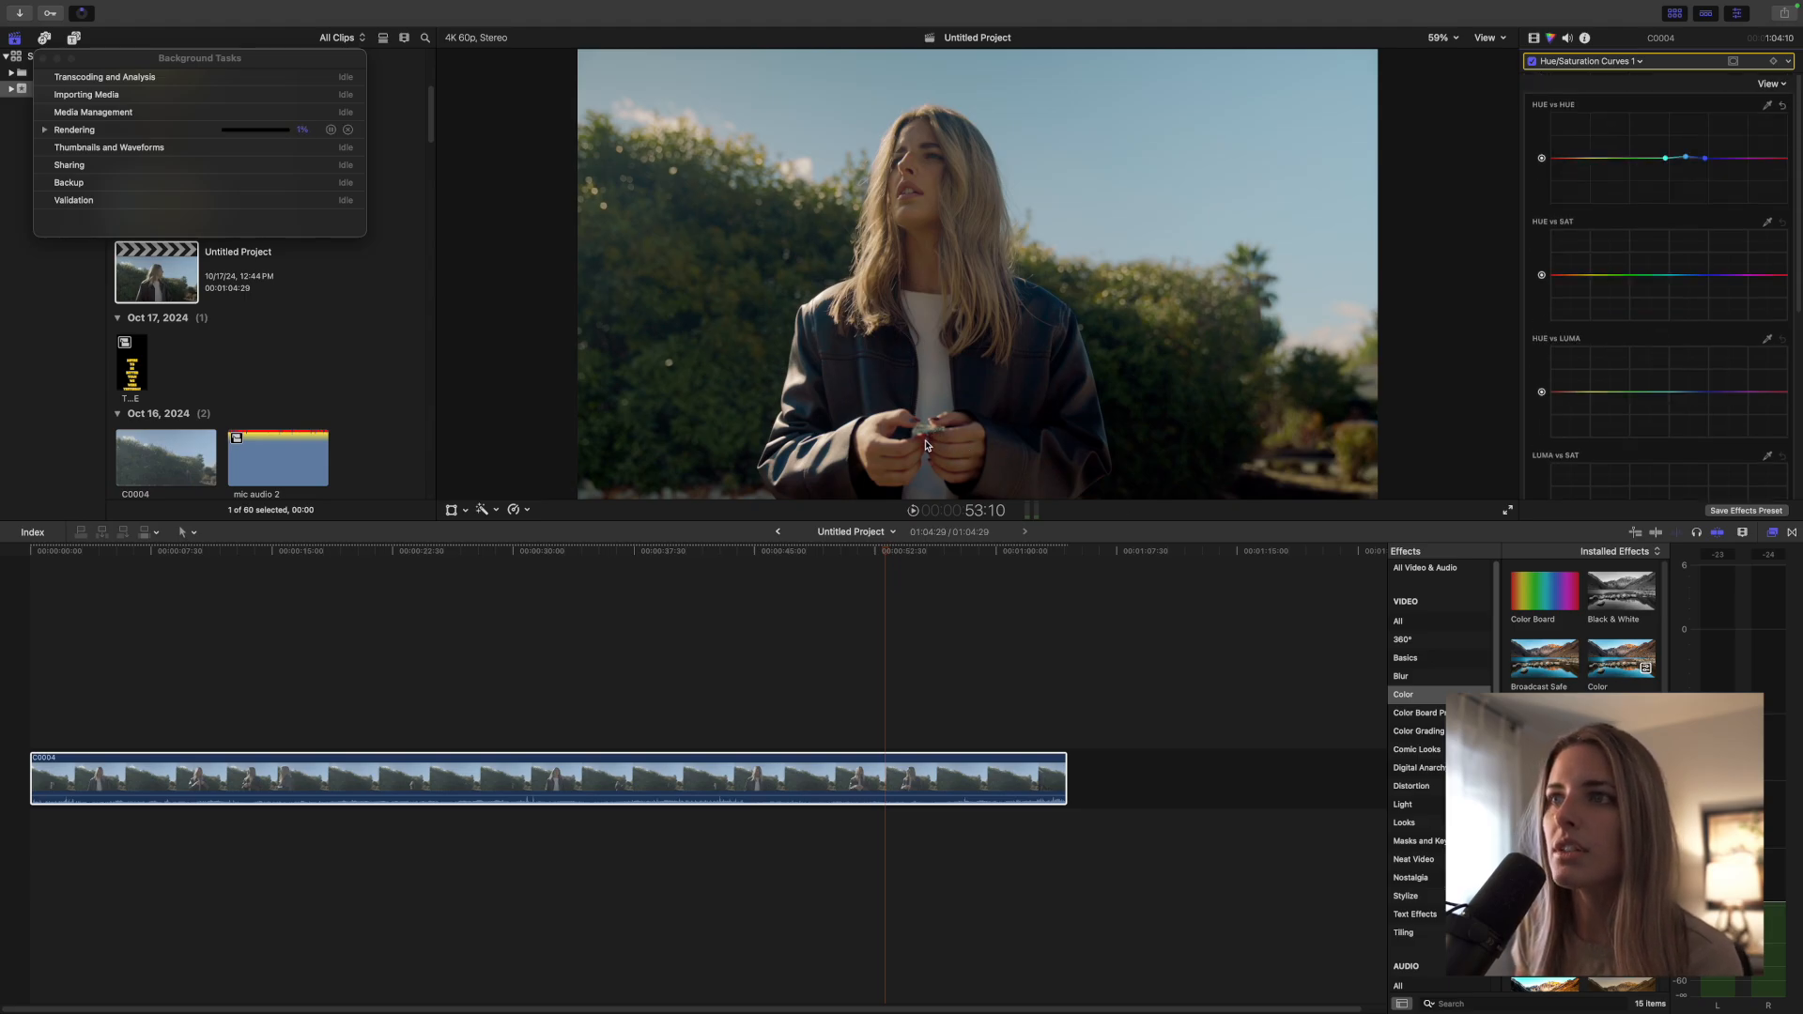
scroll(1691, 413, down, 5)
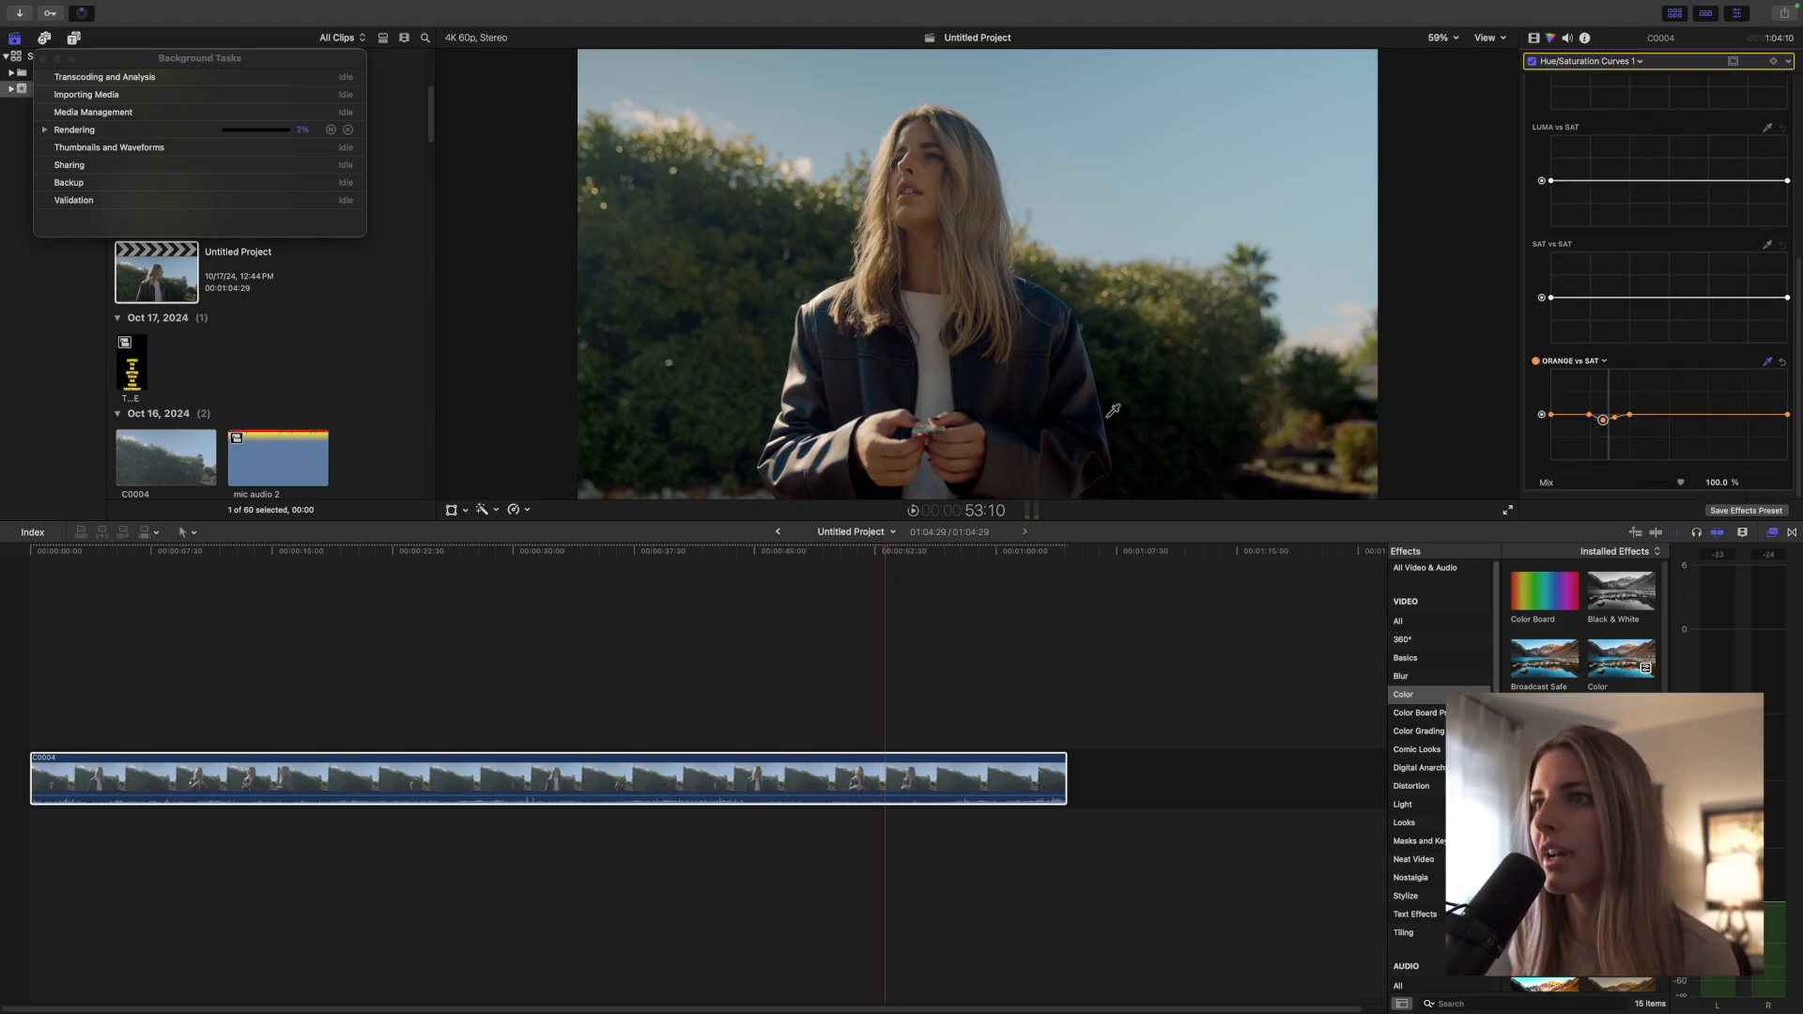
click(922, 449)
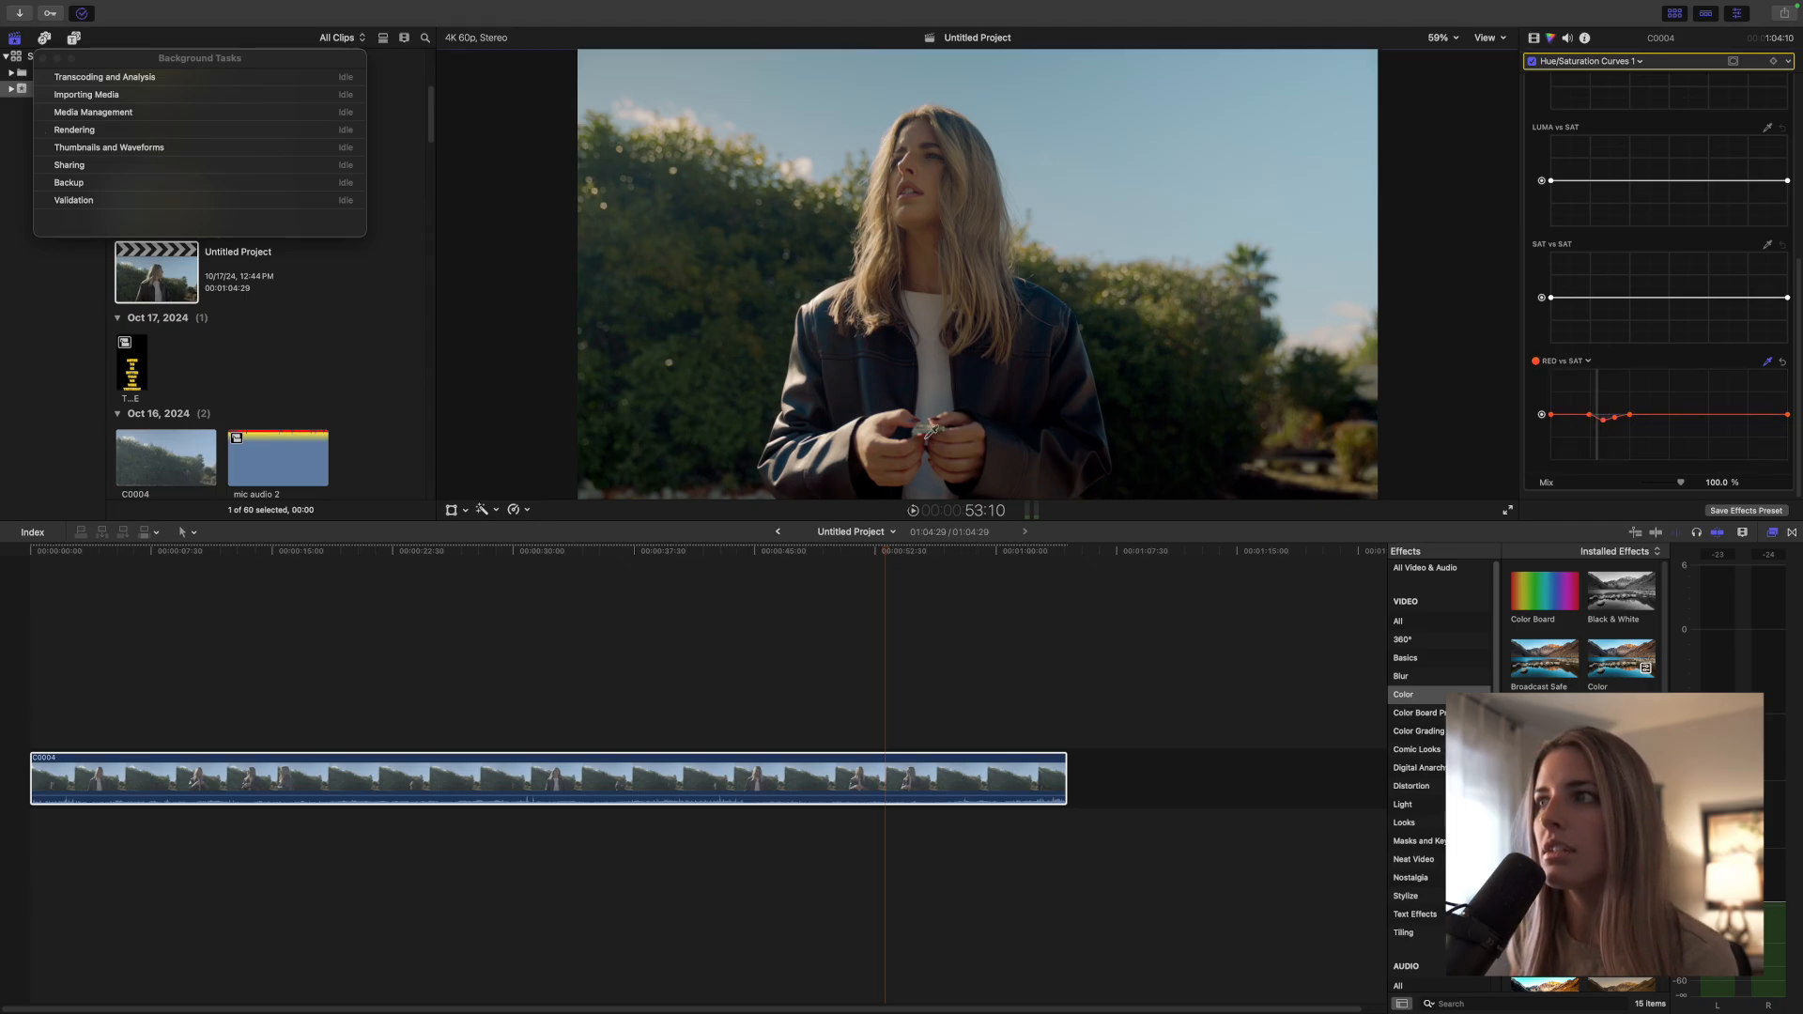
drag(1597, 421, 1598, 428)
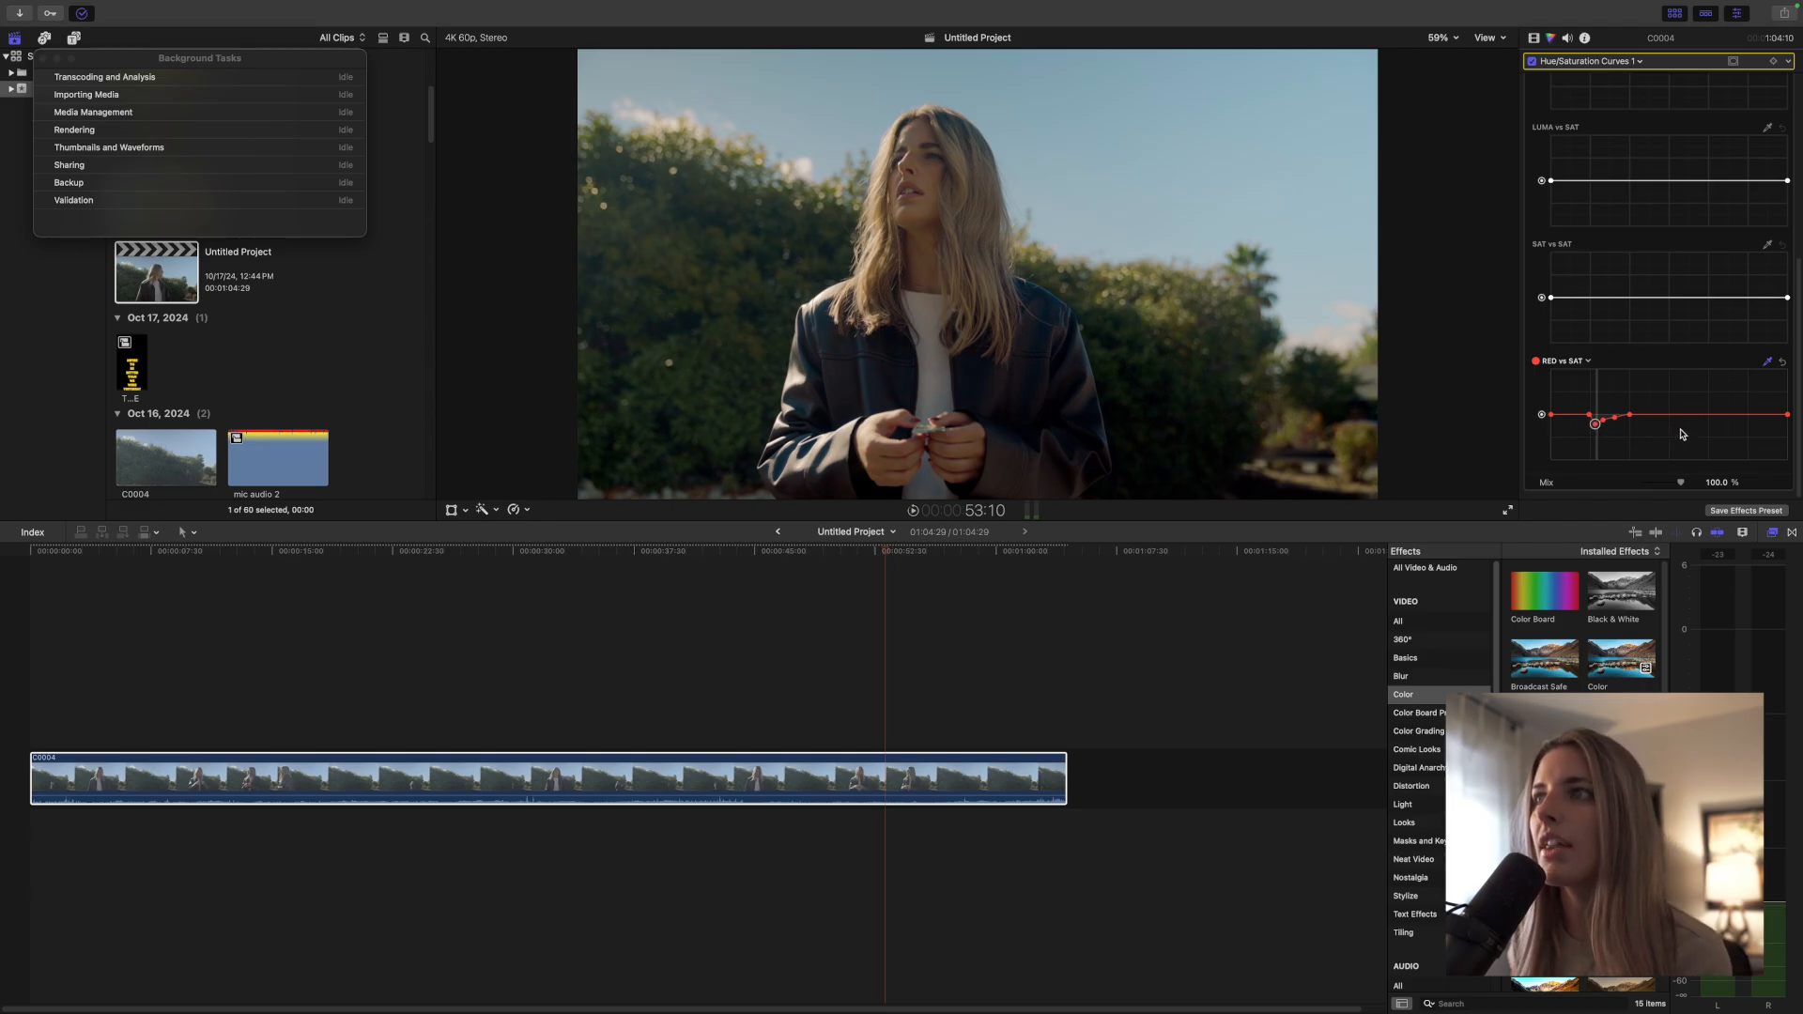
Step: Use the eyedropper for the Luma vs Sat curve to set points around a brighter tone, and raise the middle point slightly
scroll(1682, 428, up, 5)
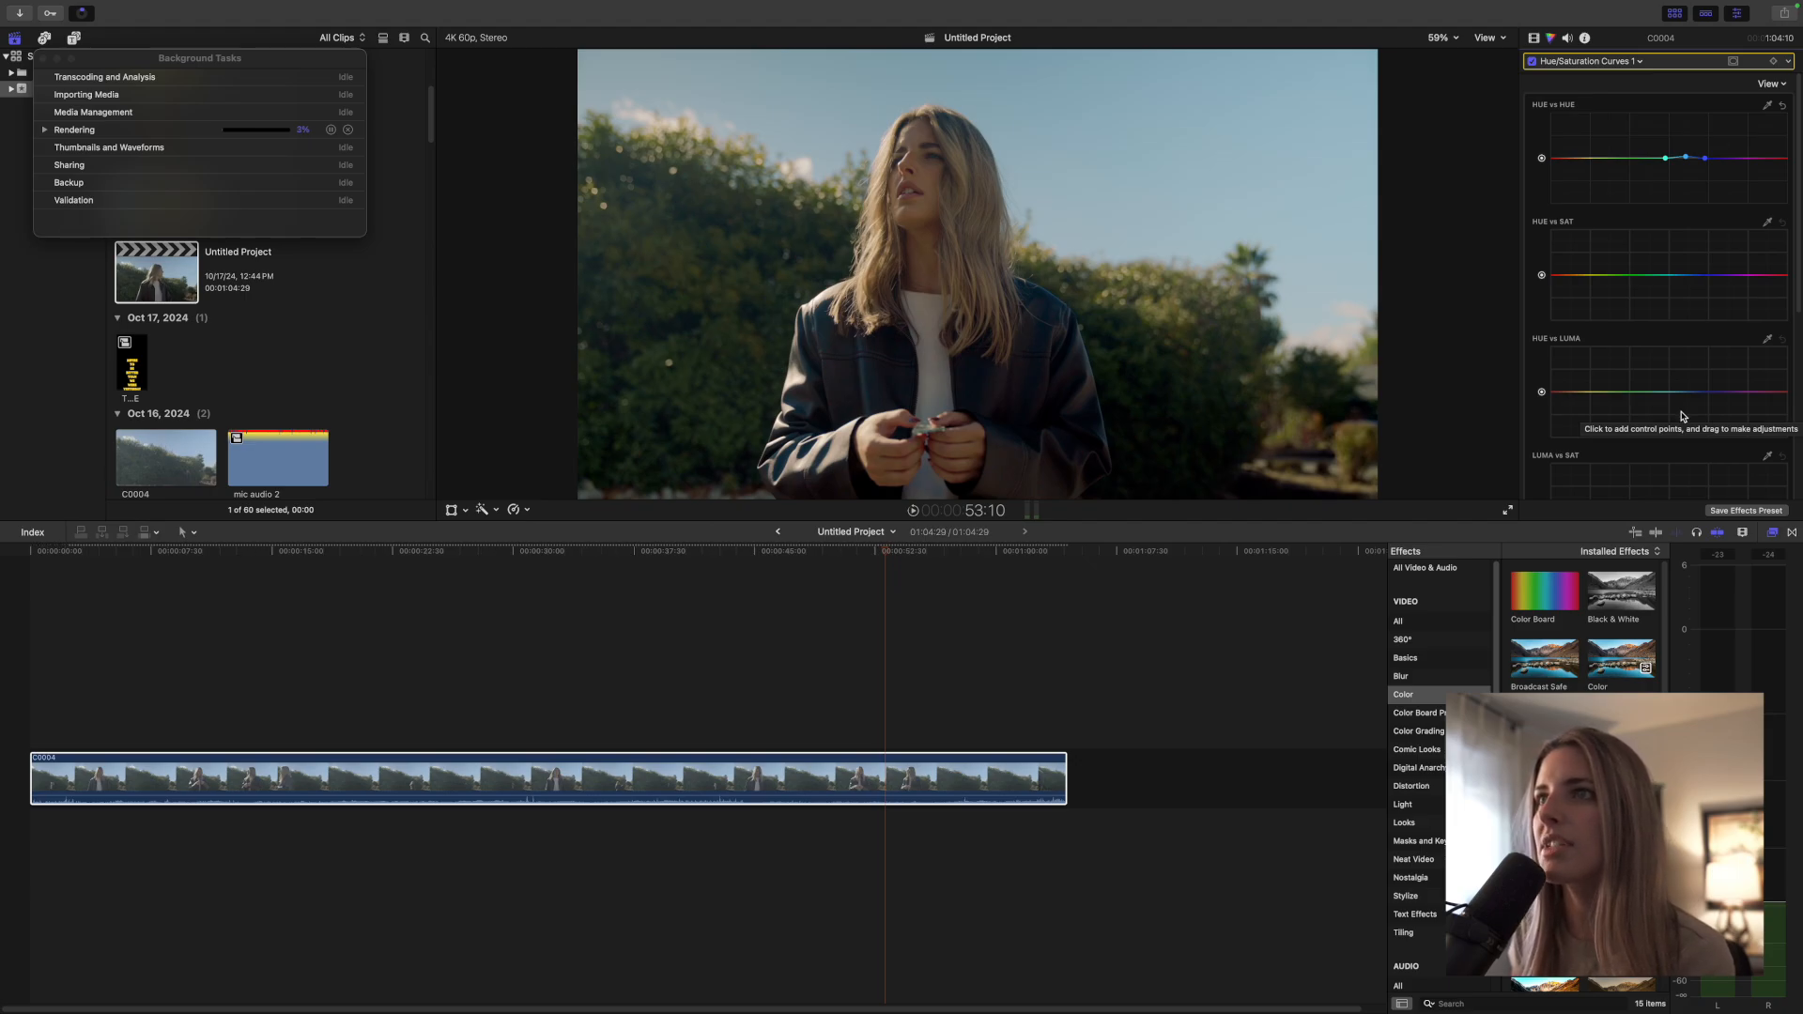
scroll(1676, 405, down, 3)
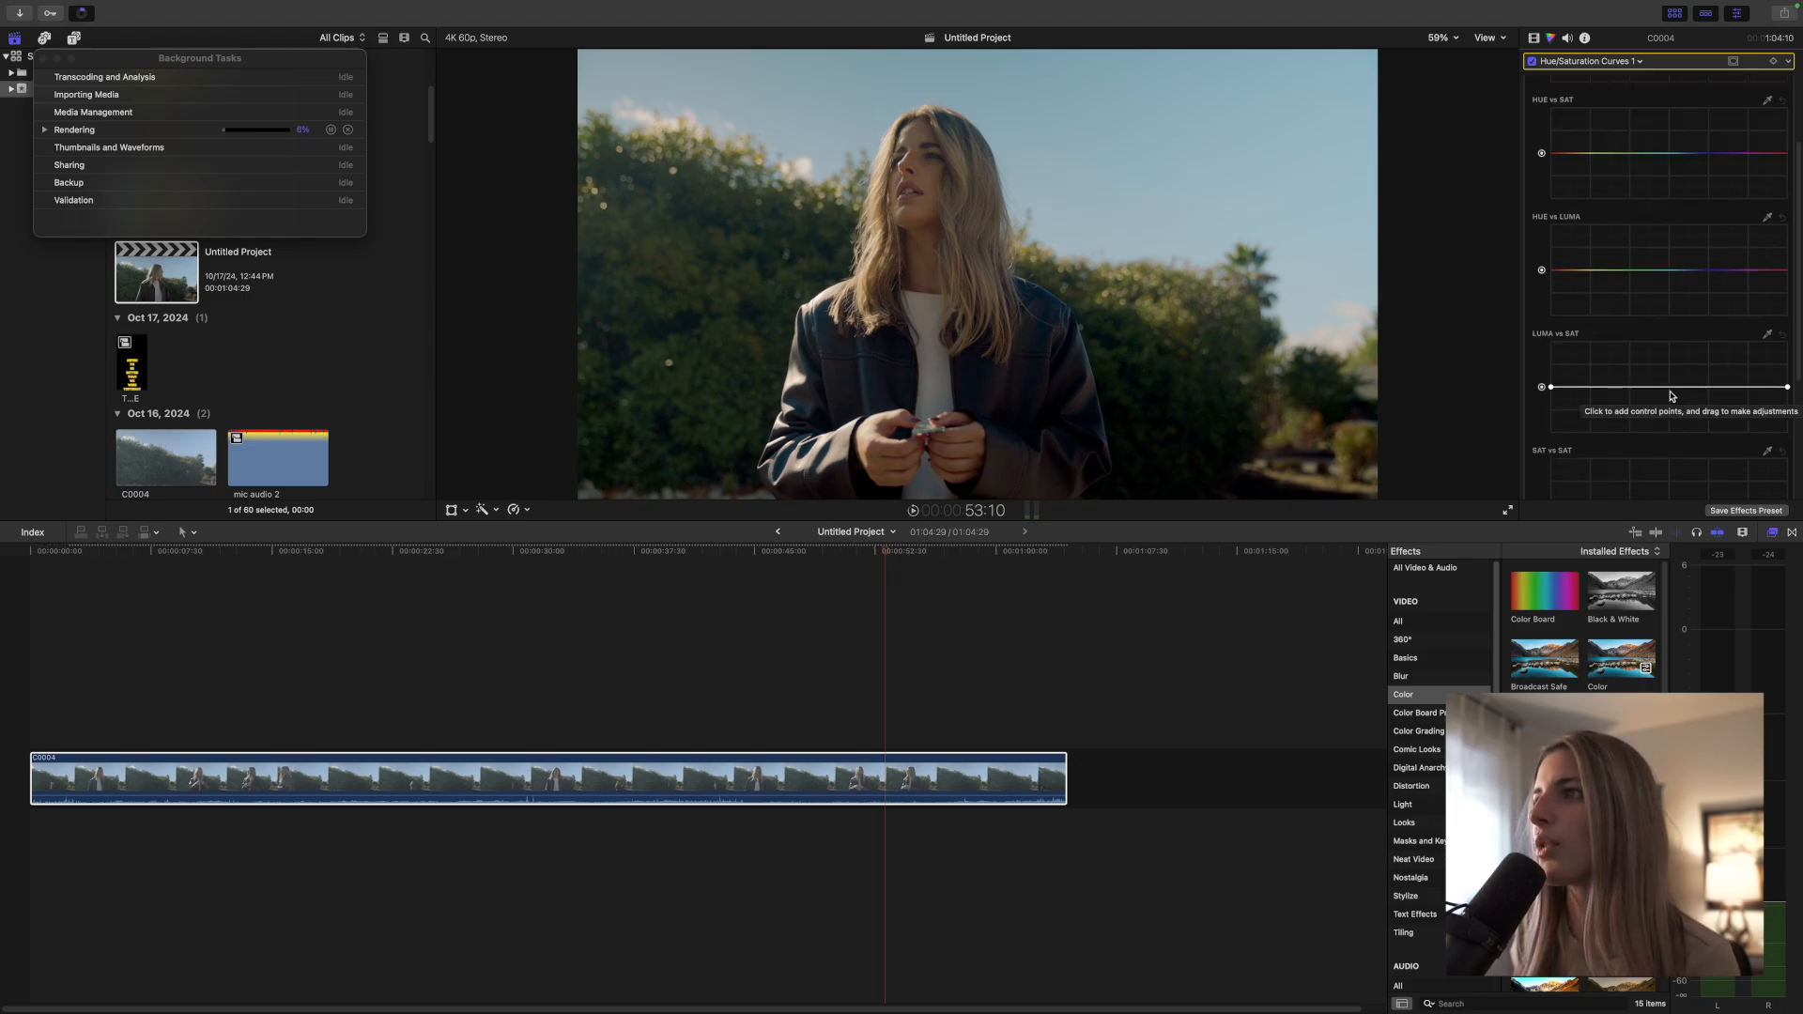
click(1768, 335)
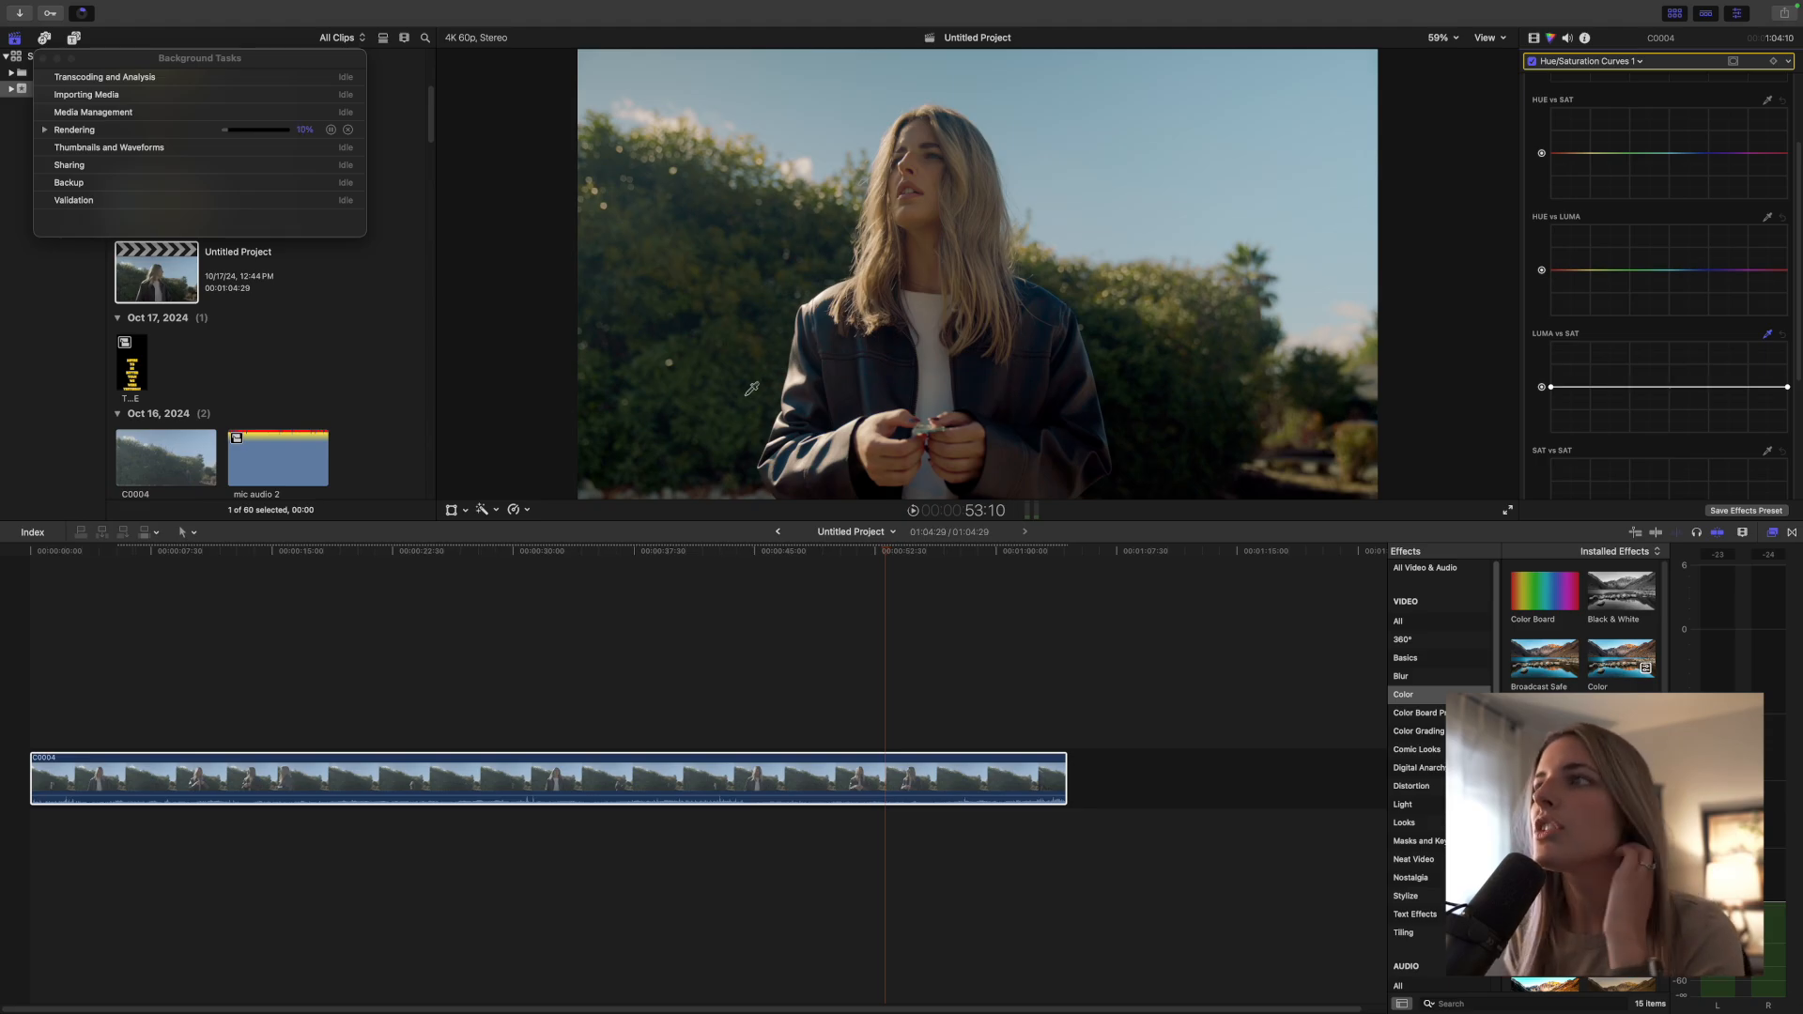
click(1704, 387)
drag(1705, 393, 1705, 376)
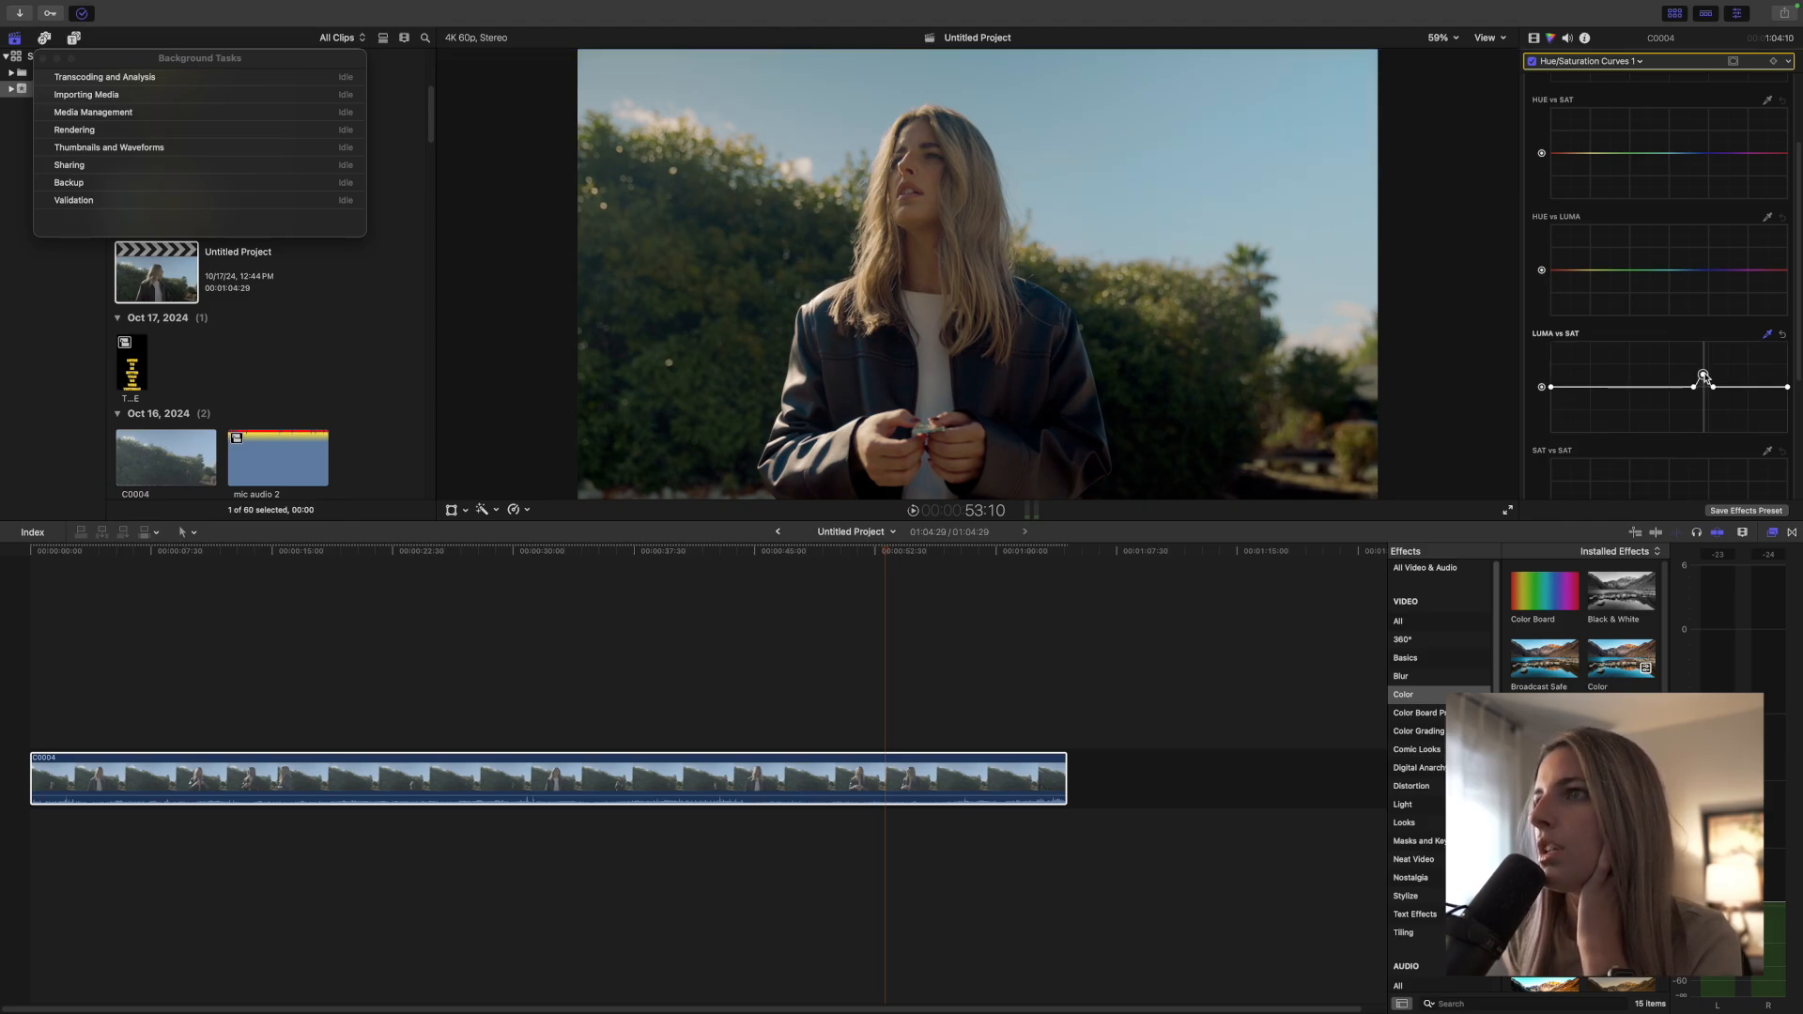
Step: Compare the clip with Hue/Saturation Curves 1 off and on, and leave that correction's settings
scroll(1704, 390, up, 3)
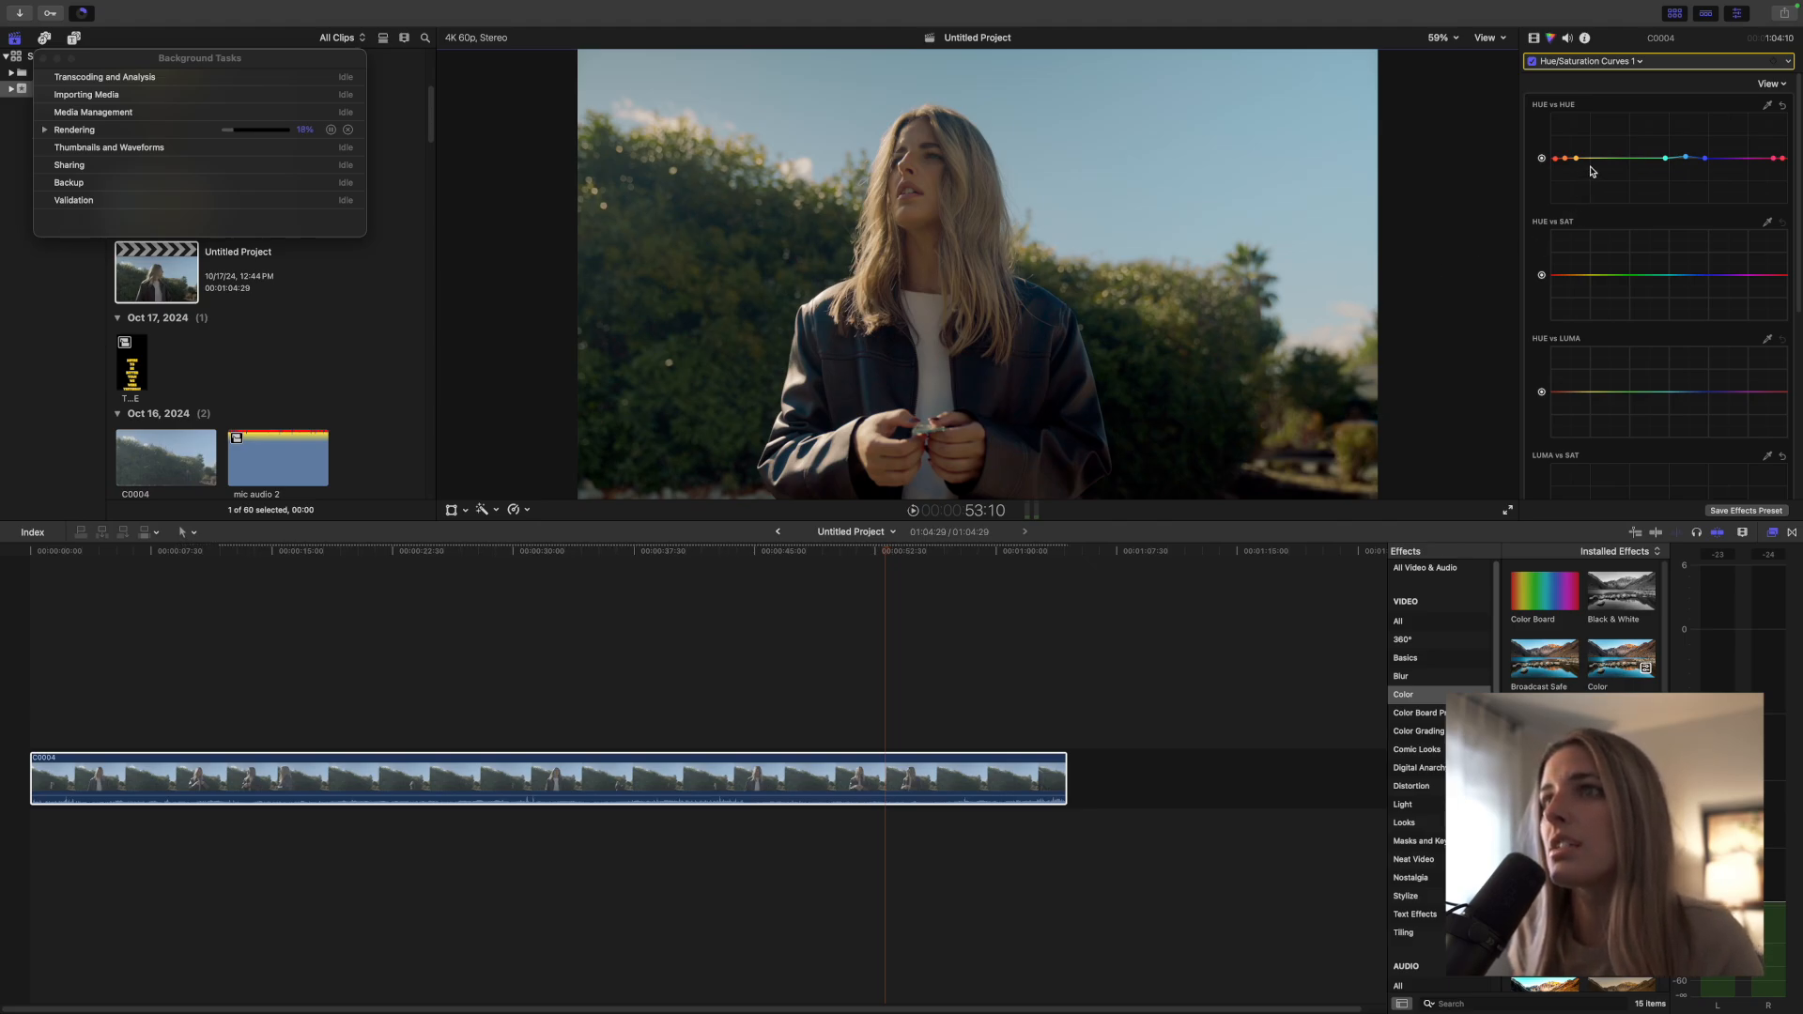
click(1533, 62)
click(1533, 62)
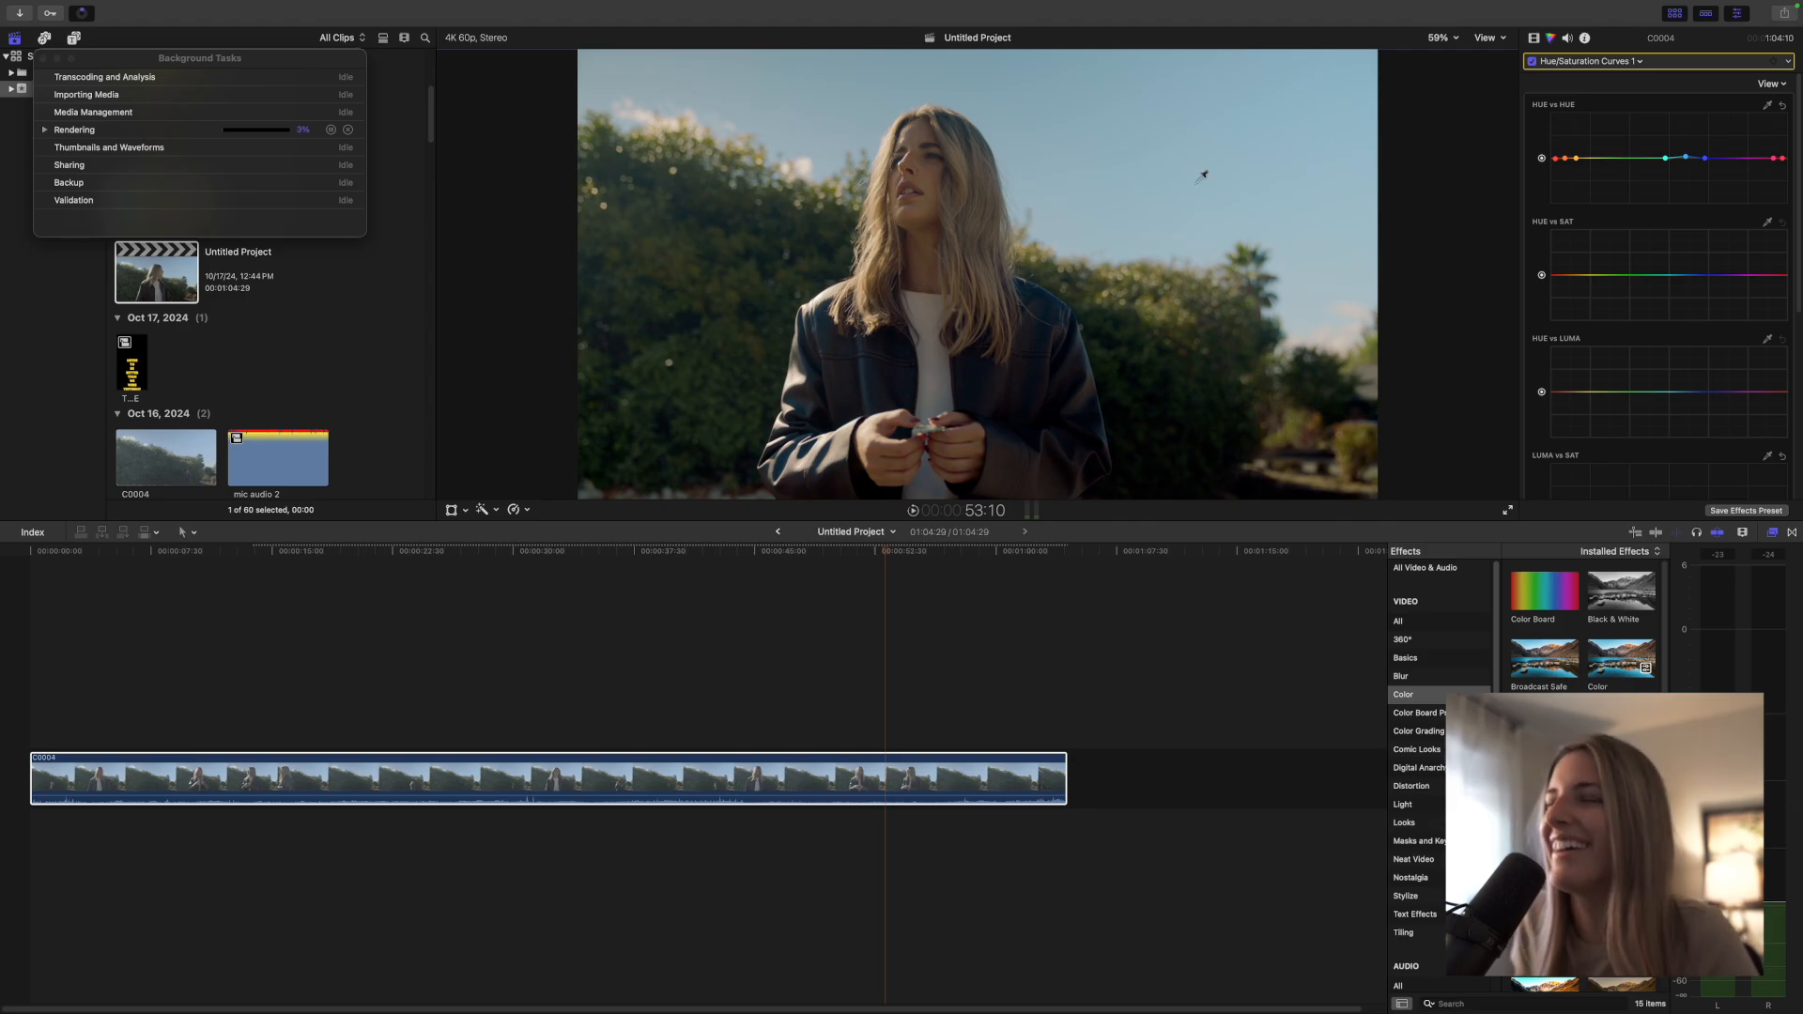
click(1537, 39)
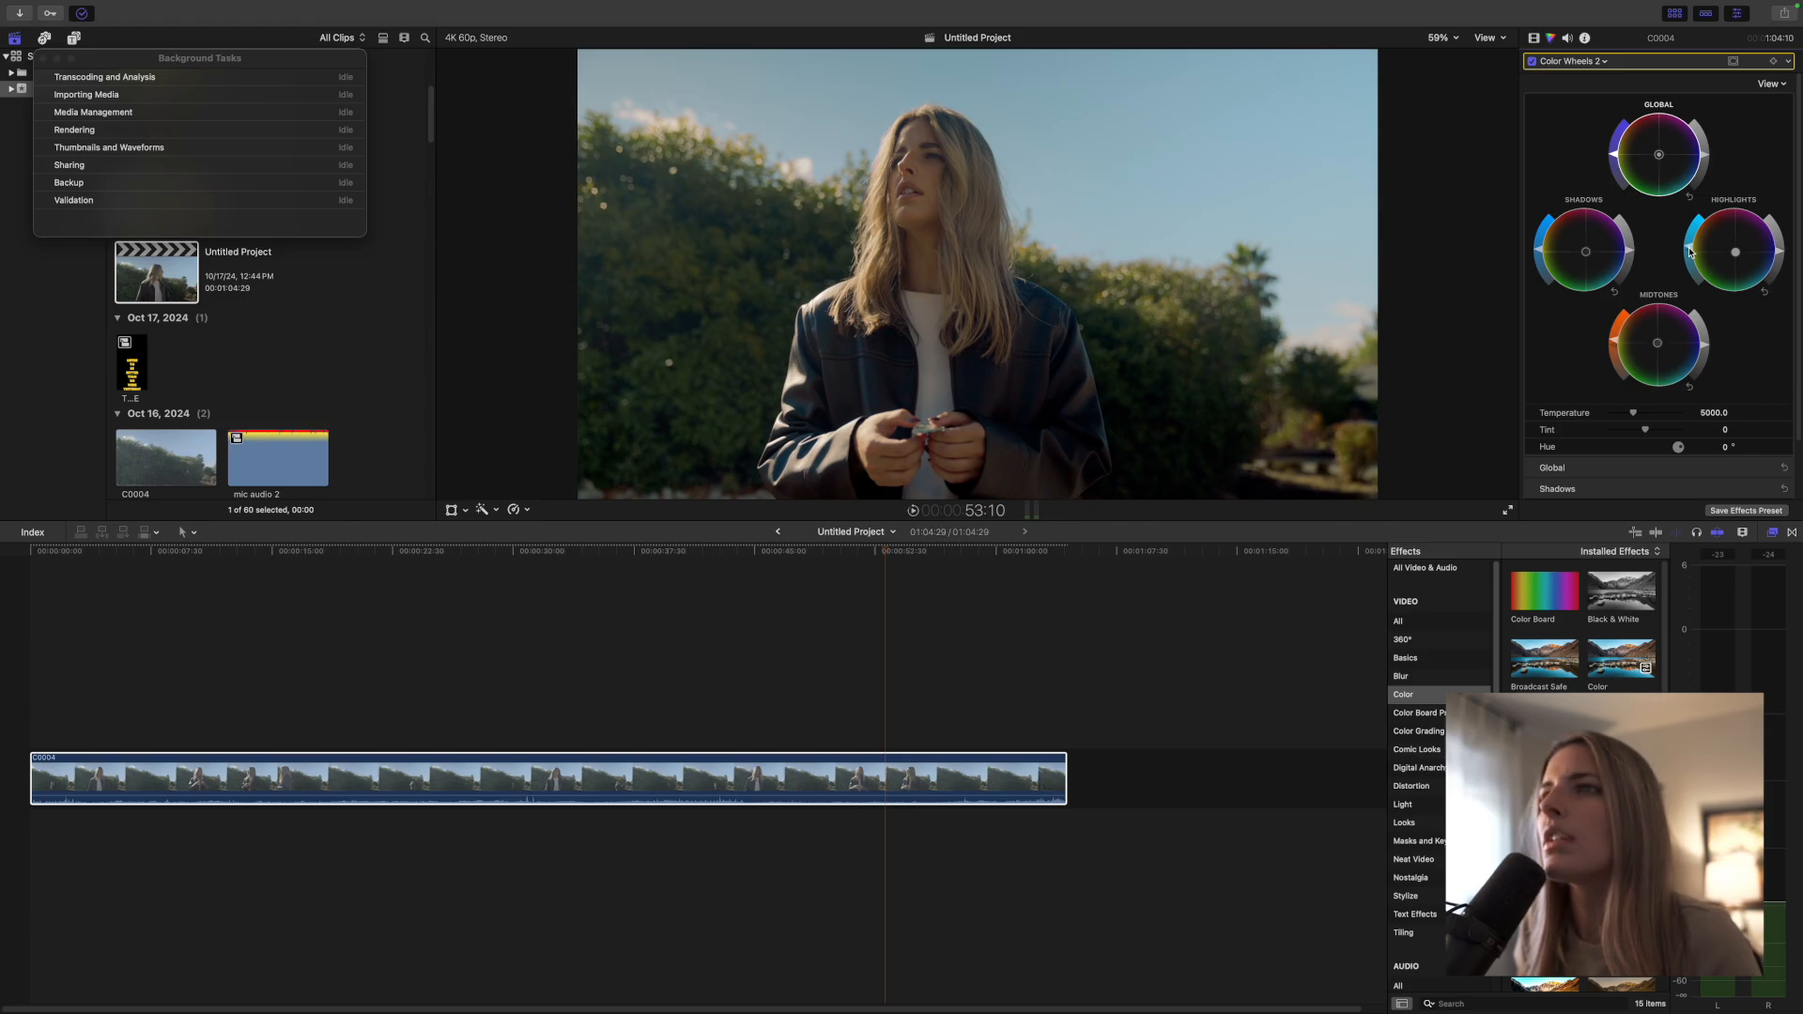
Step: Return to Hue/Saturation Curves 1, sample the sky for the Aqua vs Sat curve, and raise its middle control point slightly
click(1601, 63)
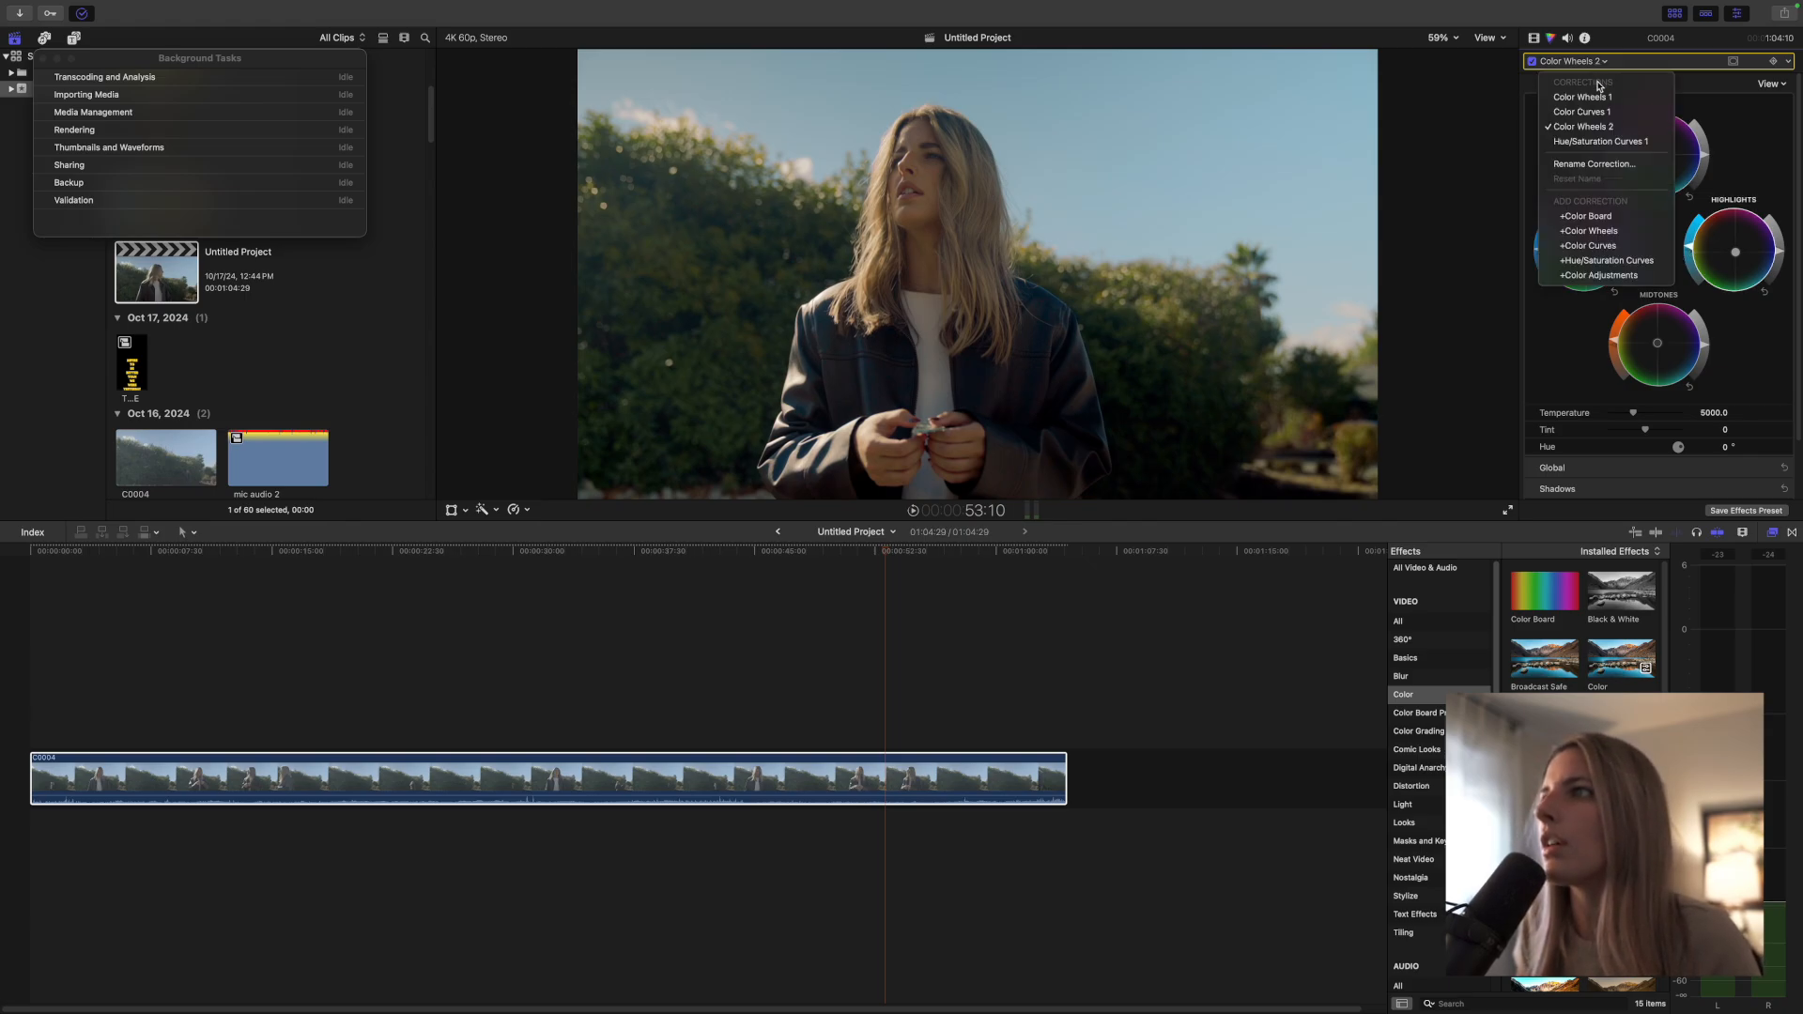
click(1600, 141)
scroll(1684, 169, down, 8)
click(1353, 82)
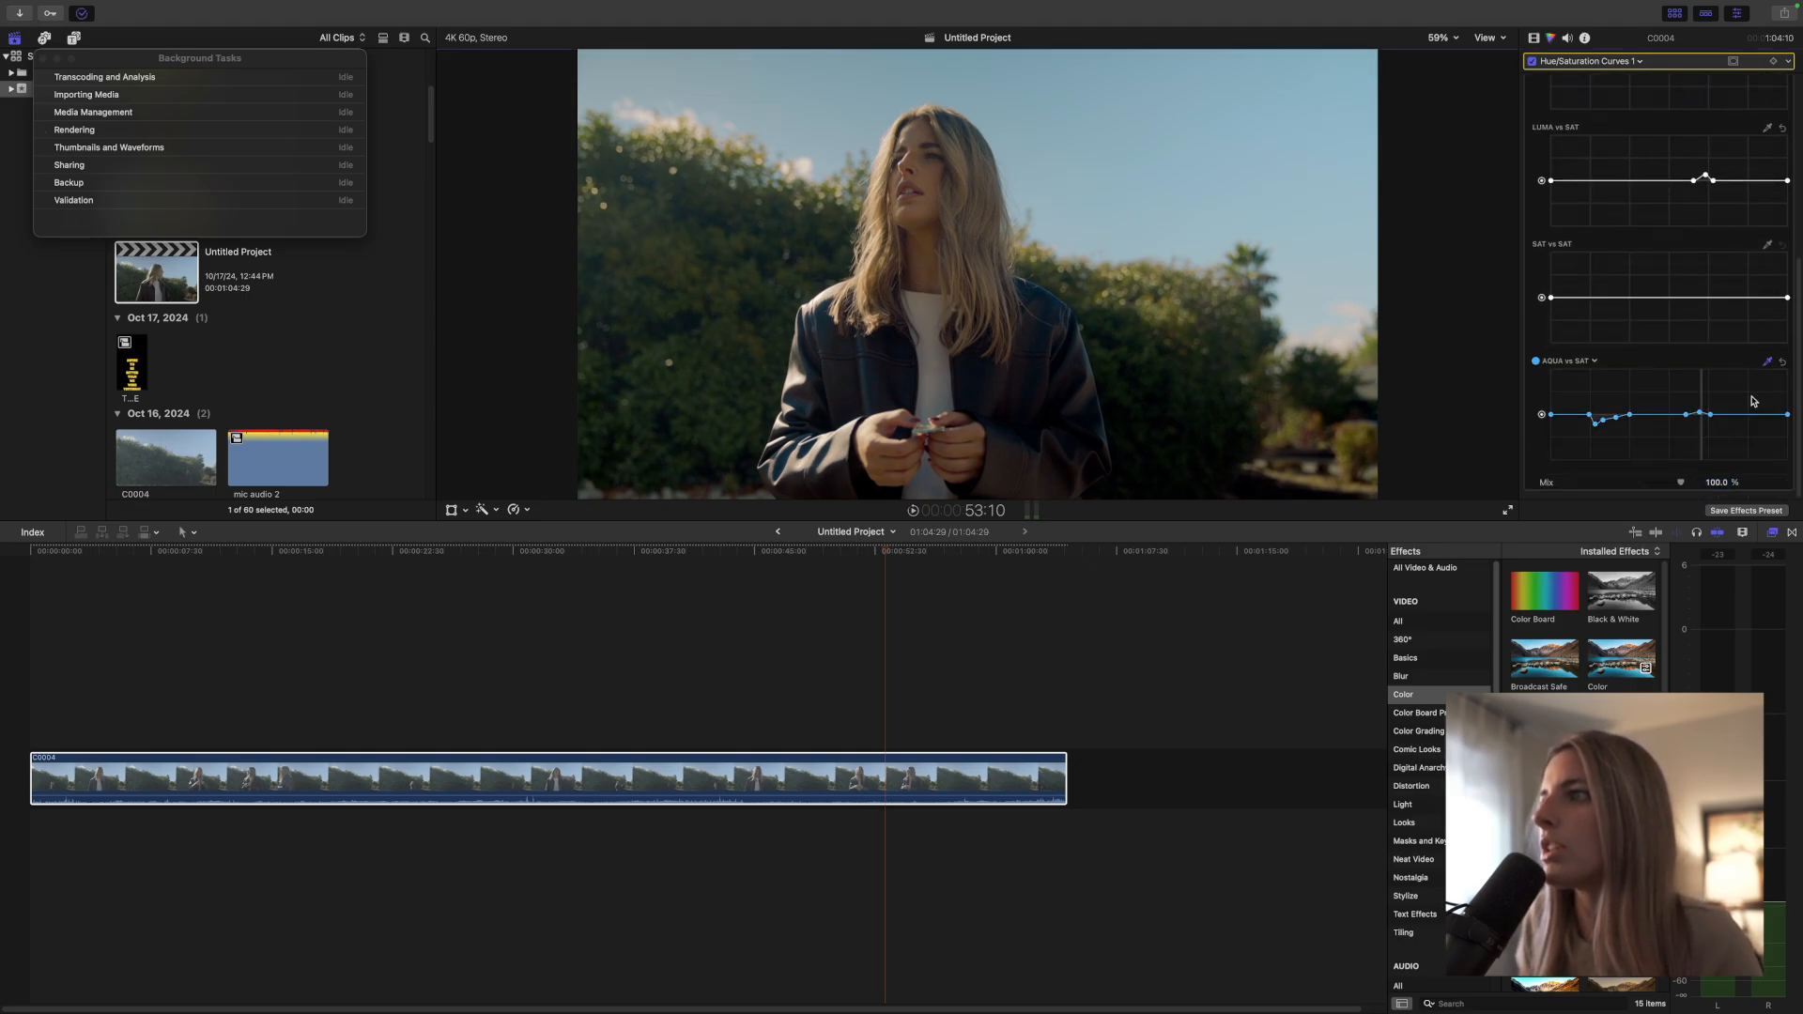
drag(1703, 414, 1703, 414)
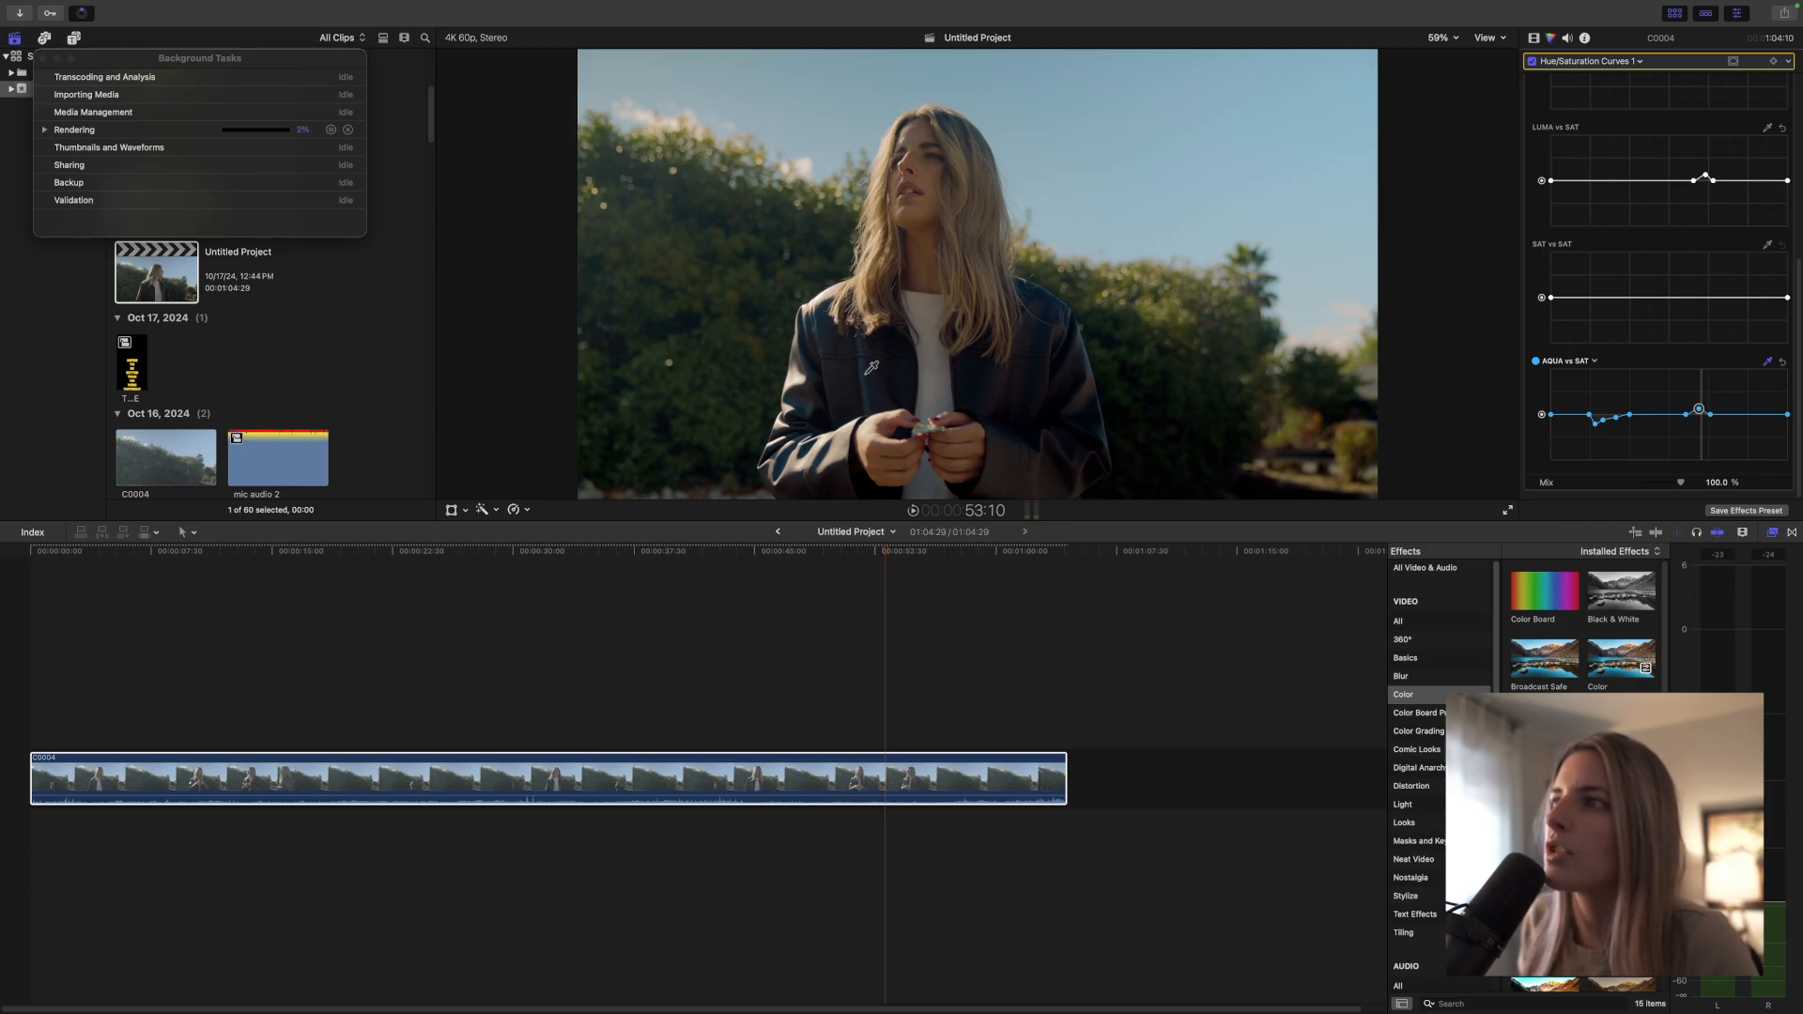
Step: Add a dark-tone control point to the Aqua vs Sat curve, sample for Indigo vs Sat, and lower the dark-tone points slightly
click(1572, 414)
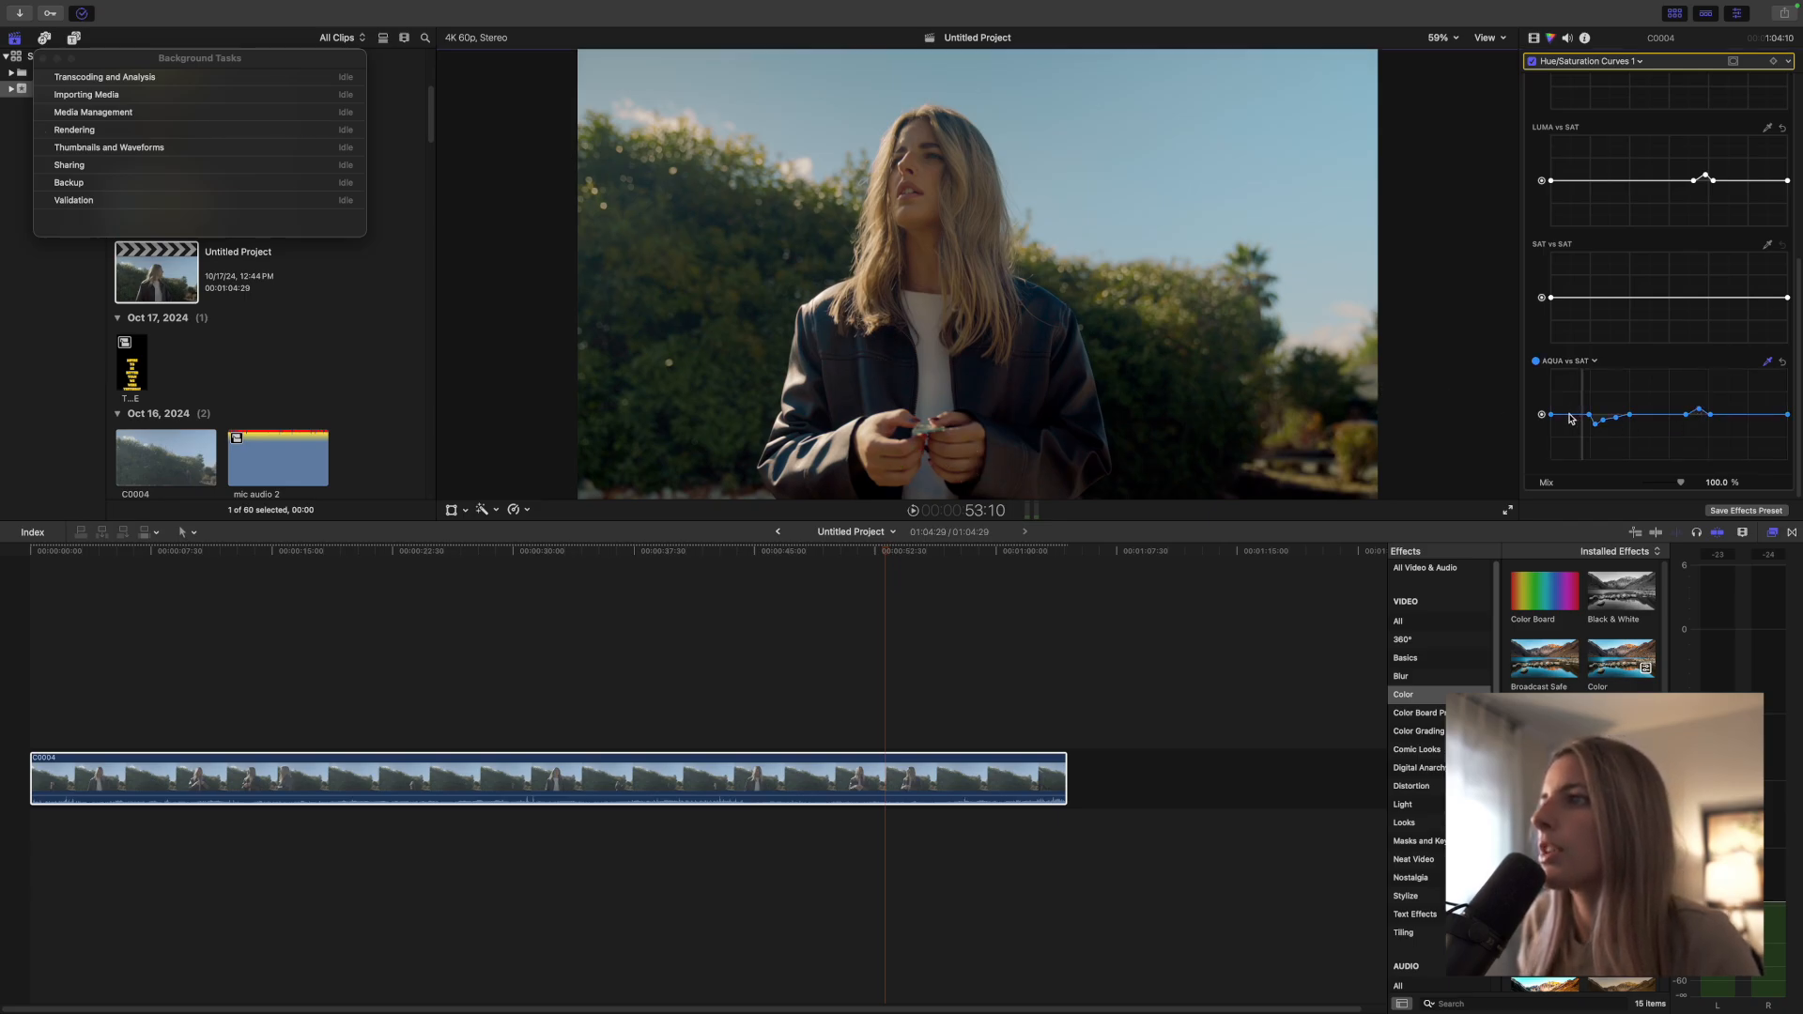
drag(1581, 415, 1580, 418)
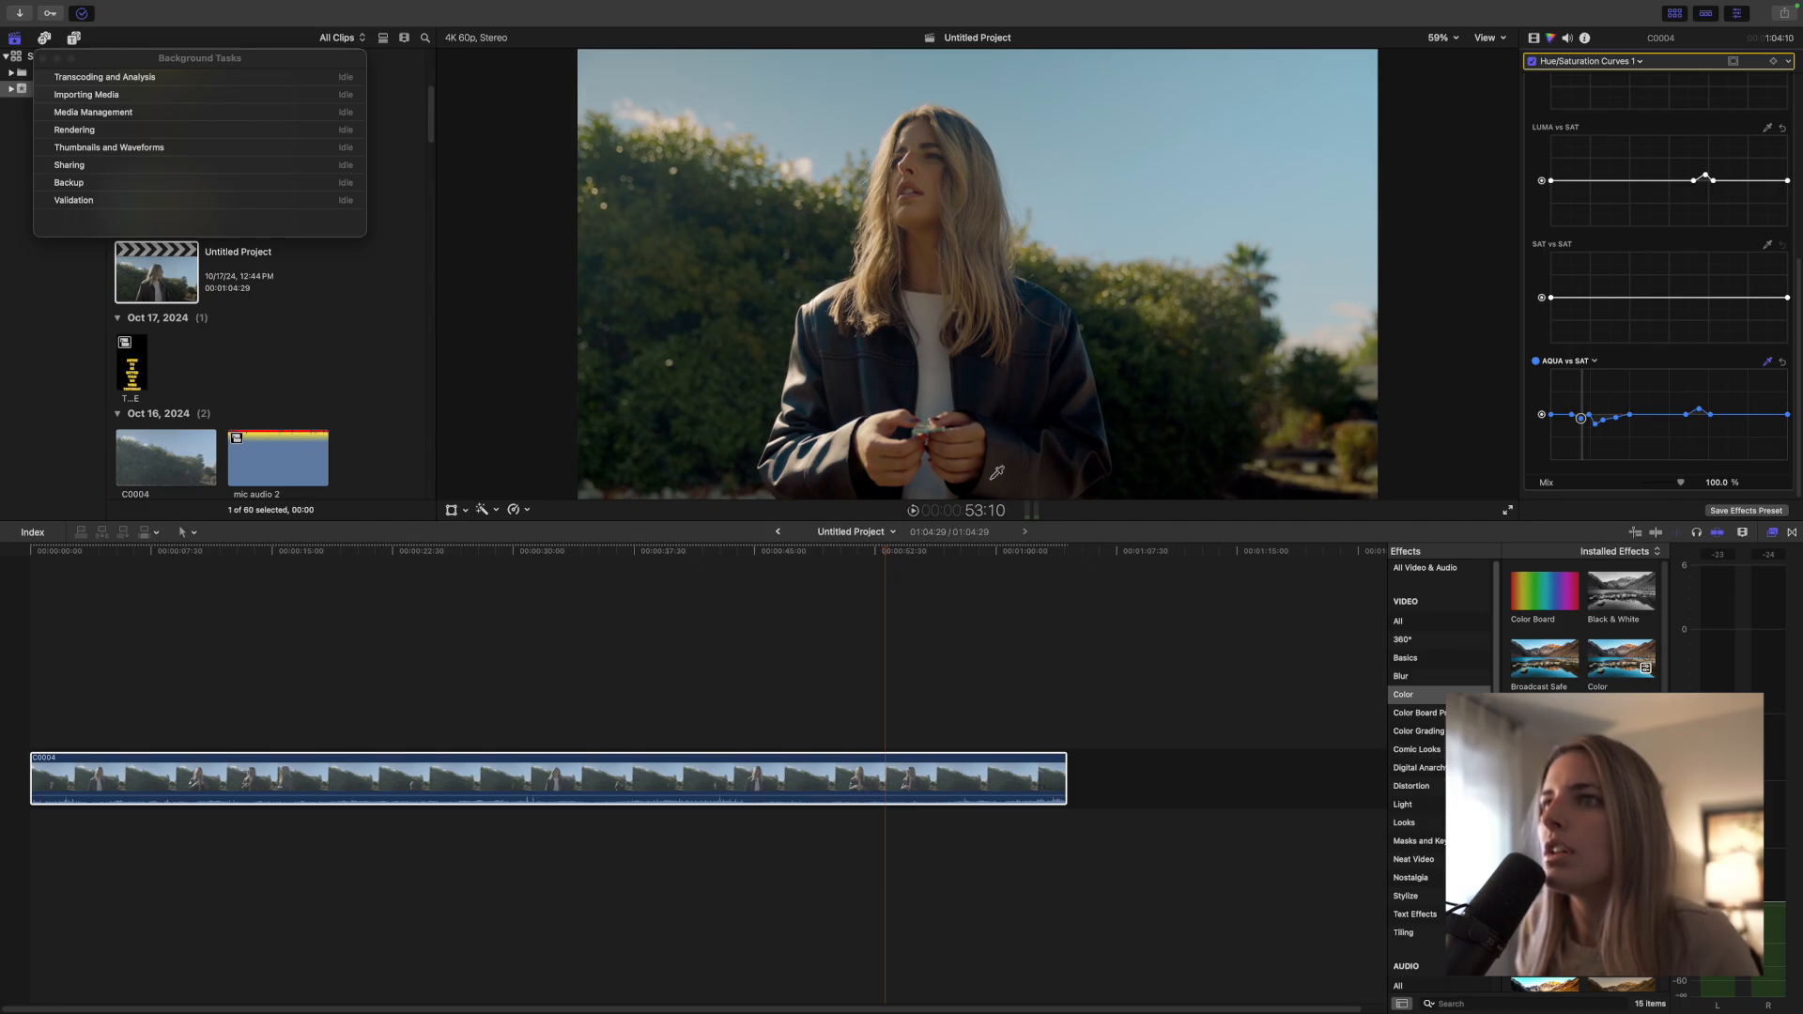
click(1484, 465)
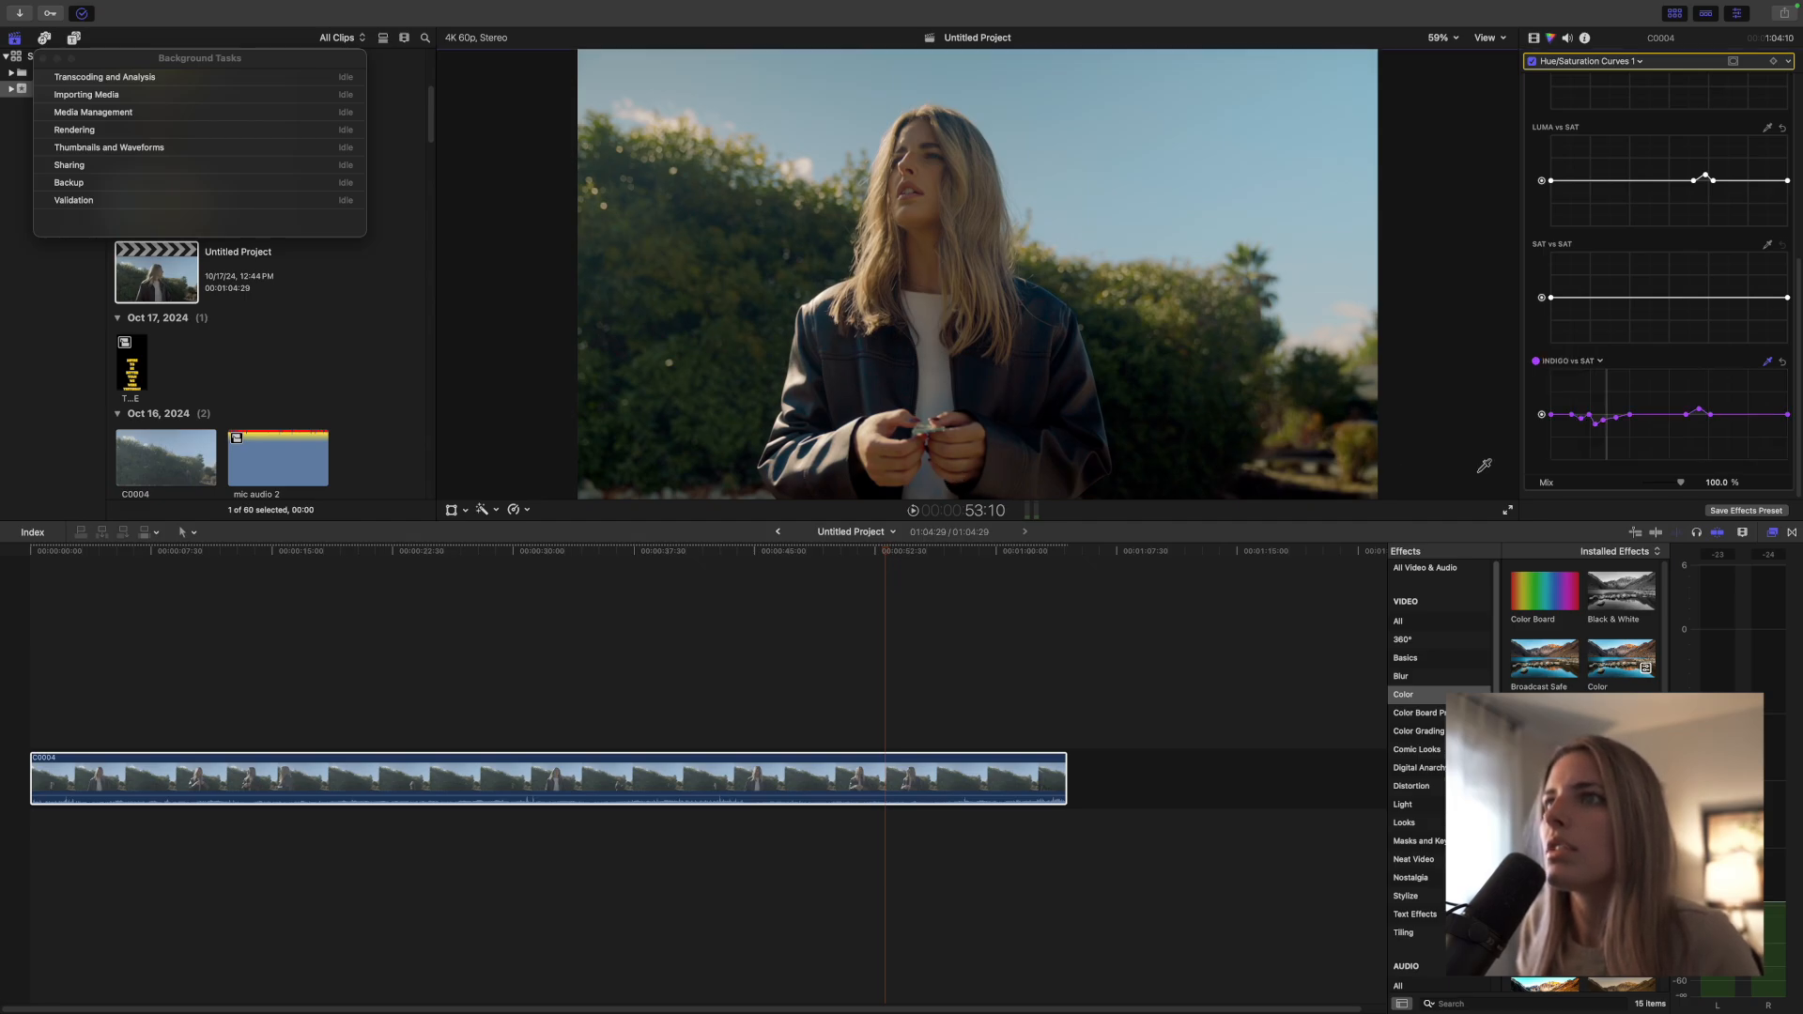
drag(1604, 421, 1607, 426)
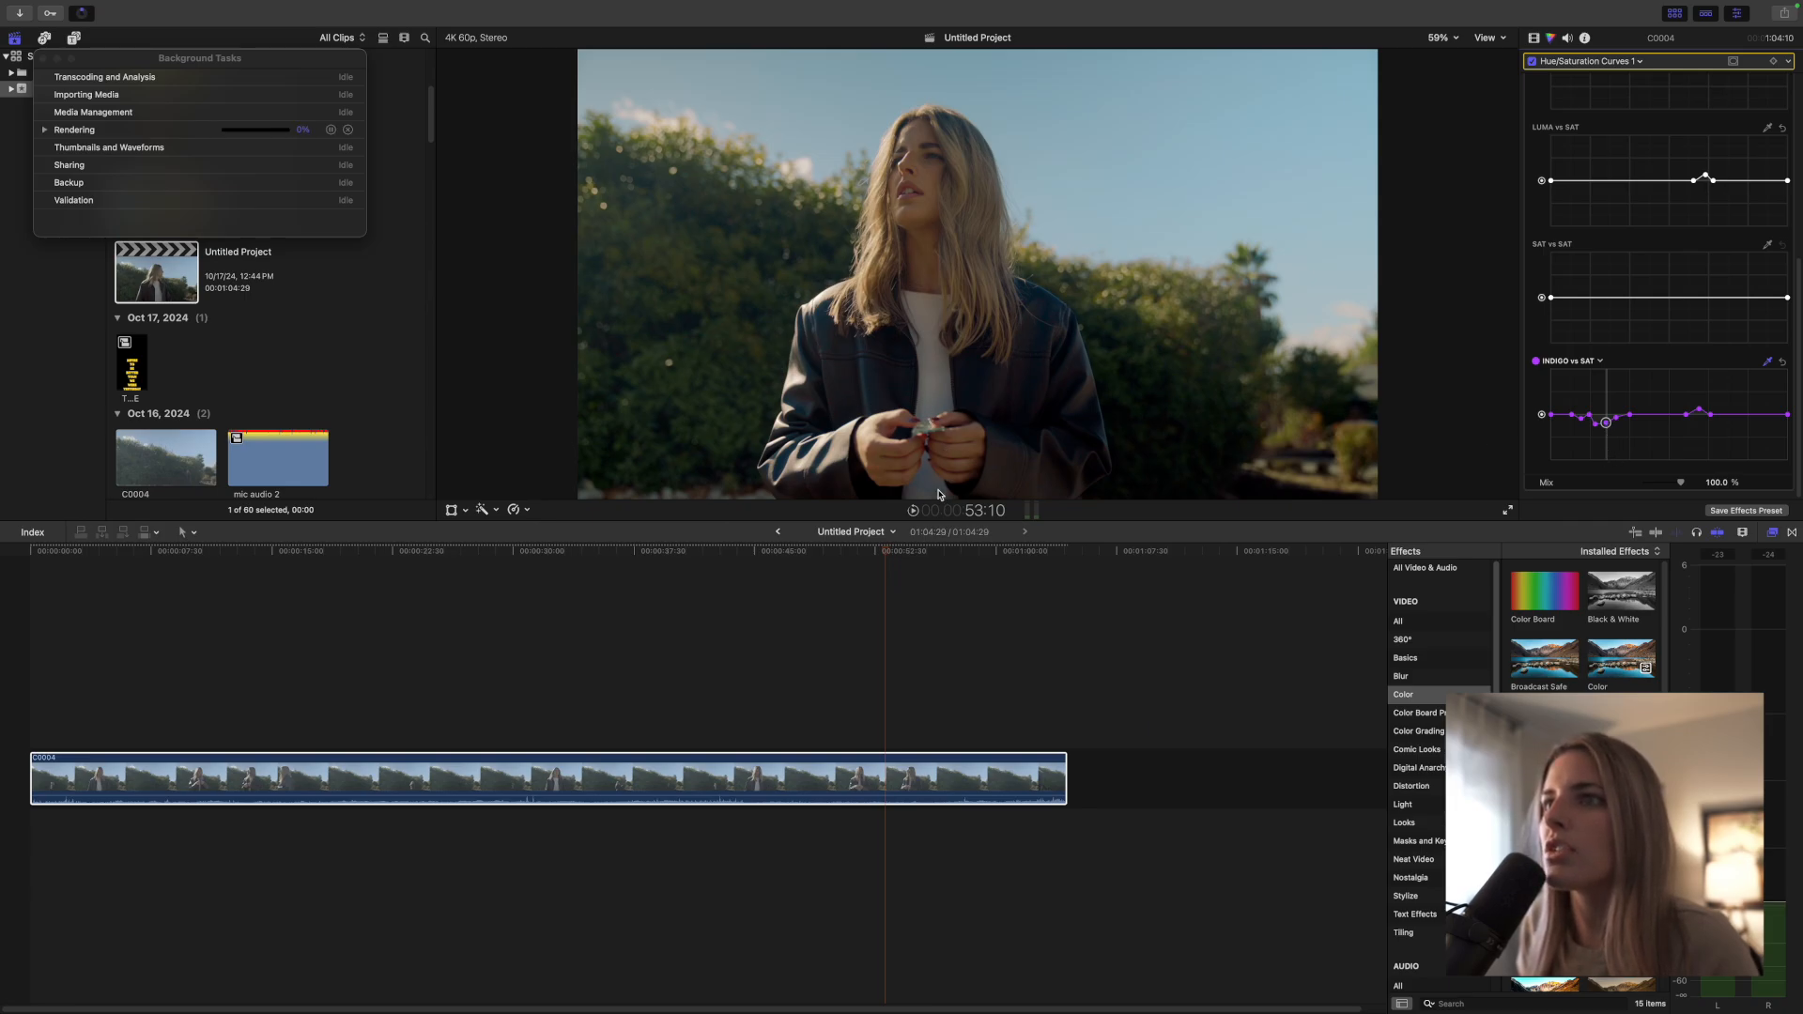
click(1597, 425)
drag(1596, 426, 1597, 429)
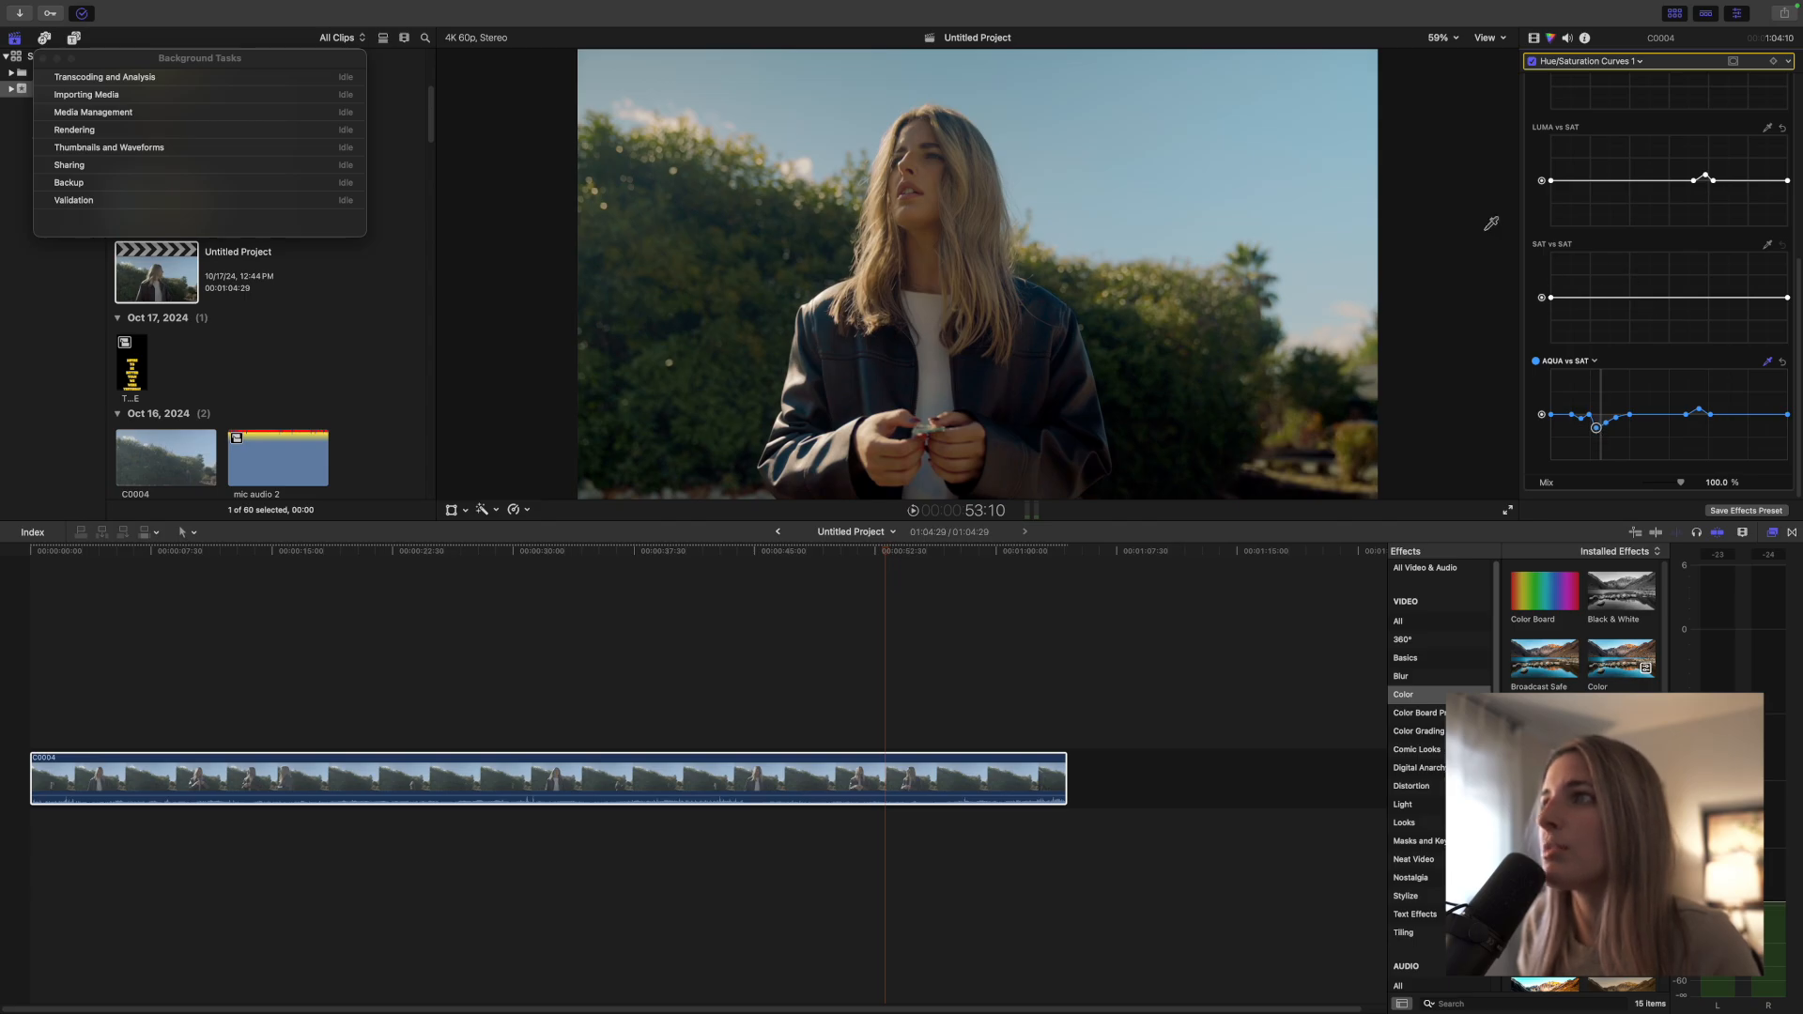
Step: Switch to Color Wheels 2 and fine-tune the saturation of the Highlights wheel
click(1603, 62)
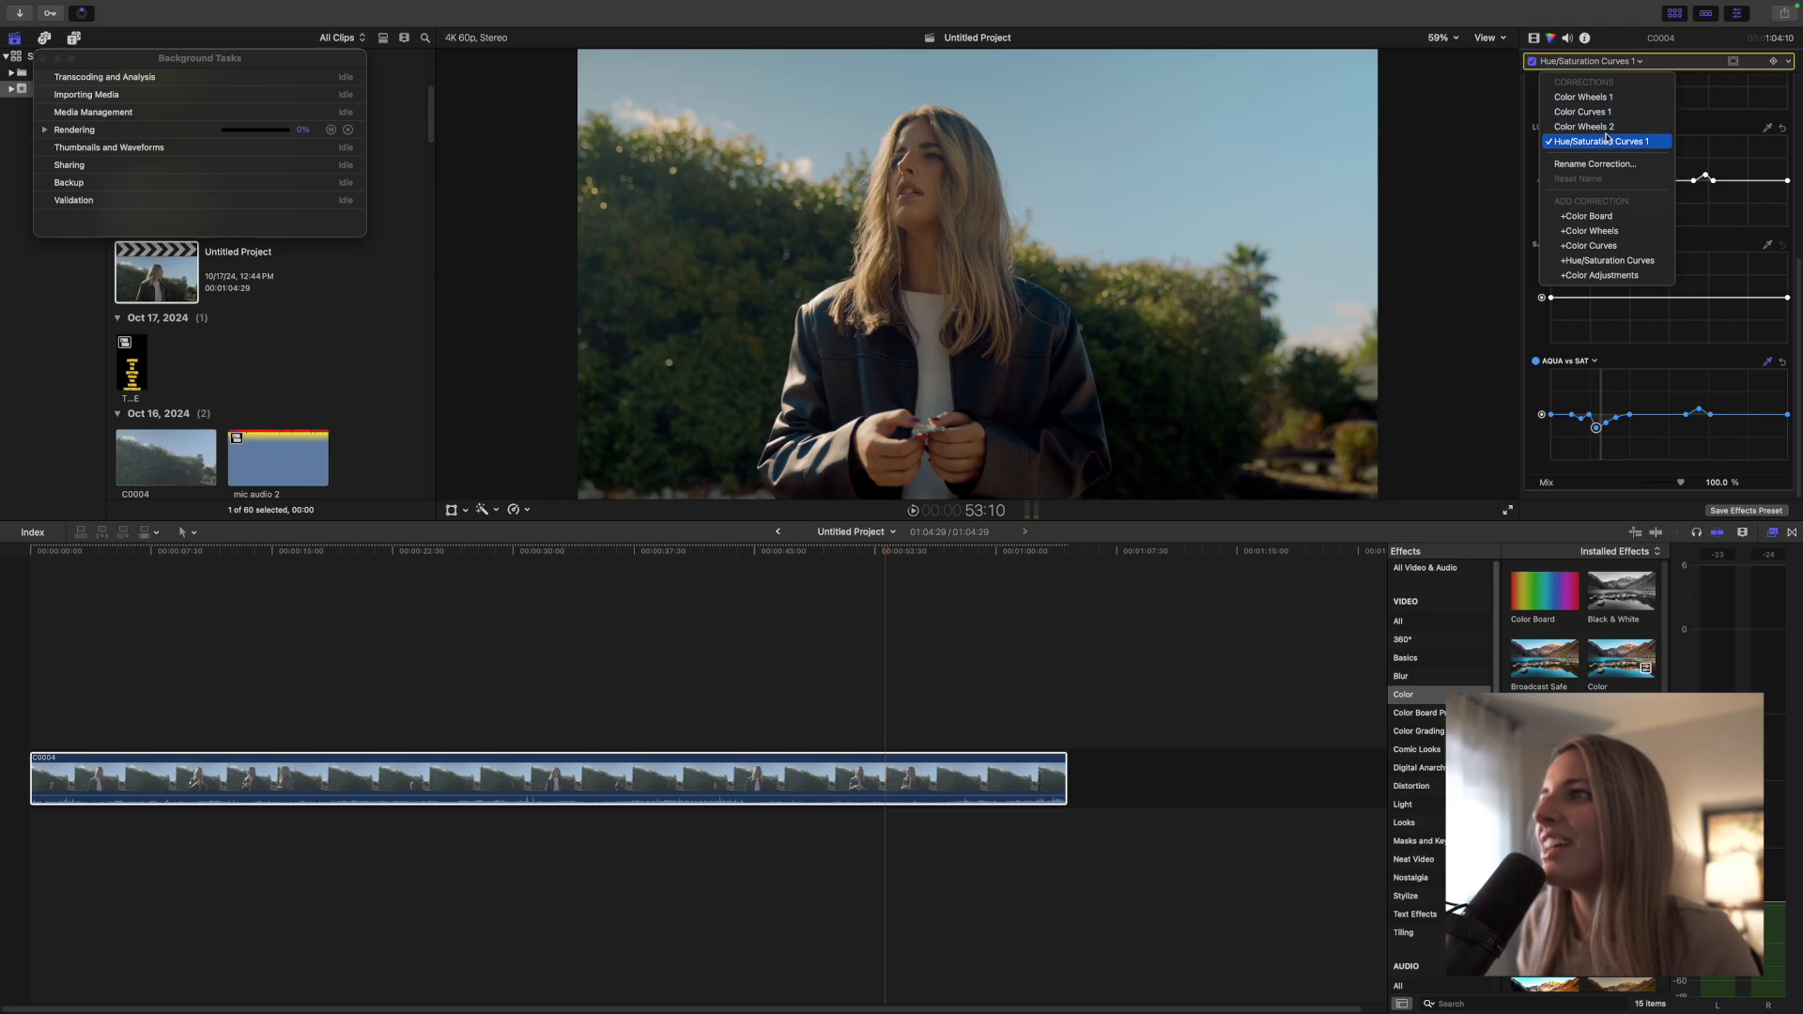
click(1724, 175)
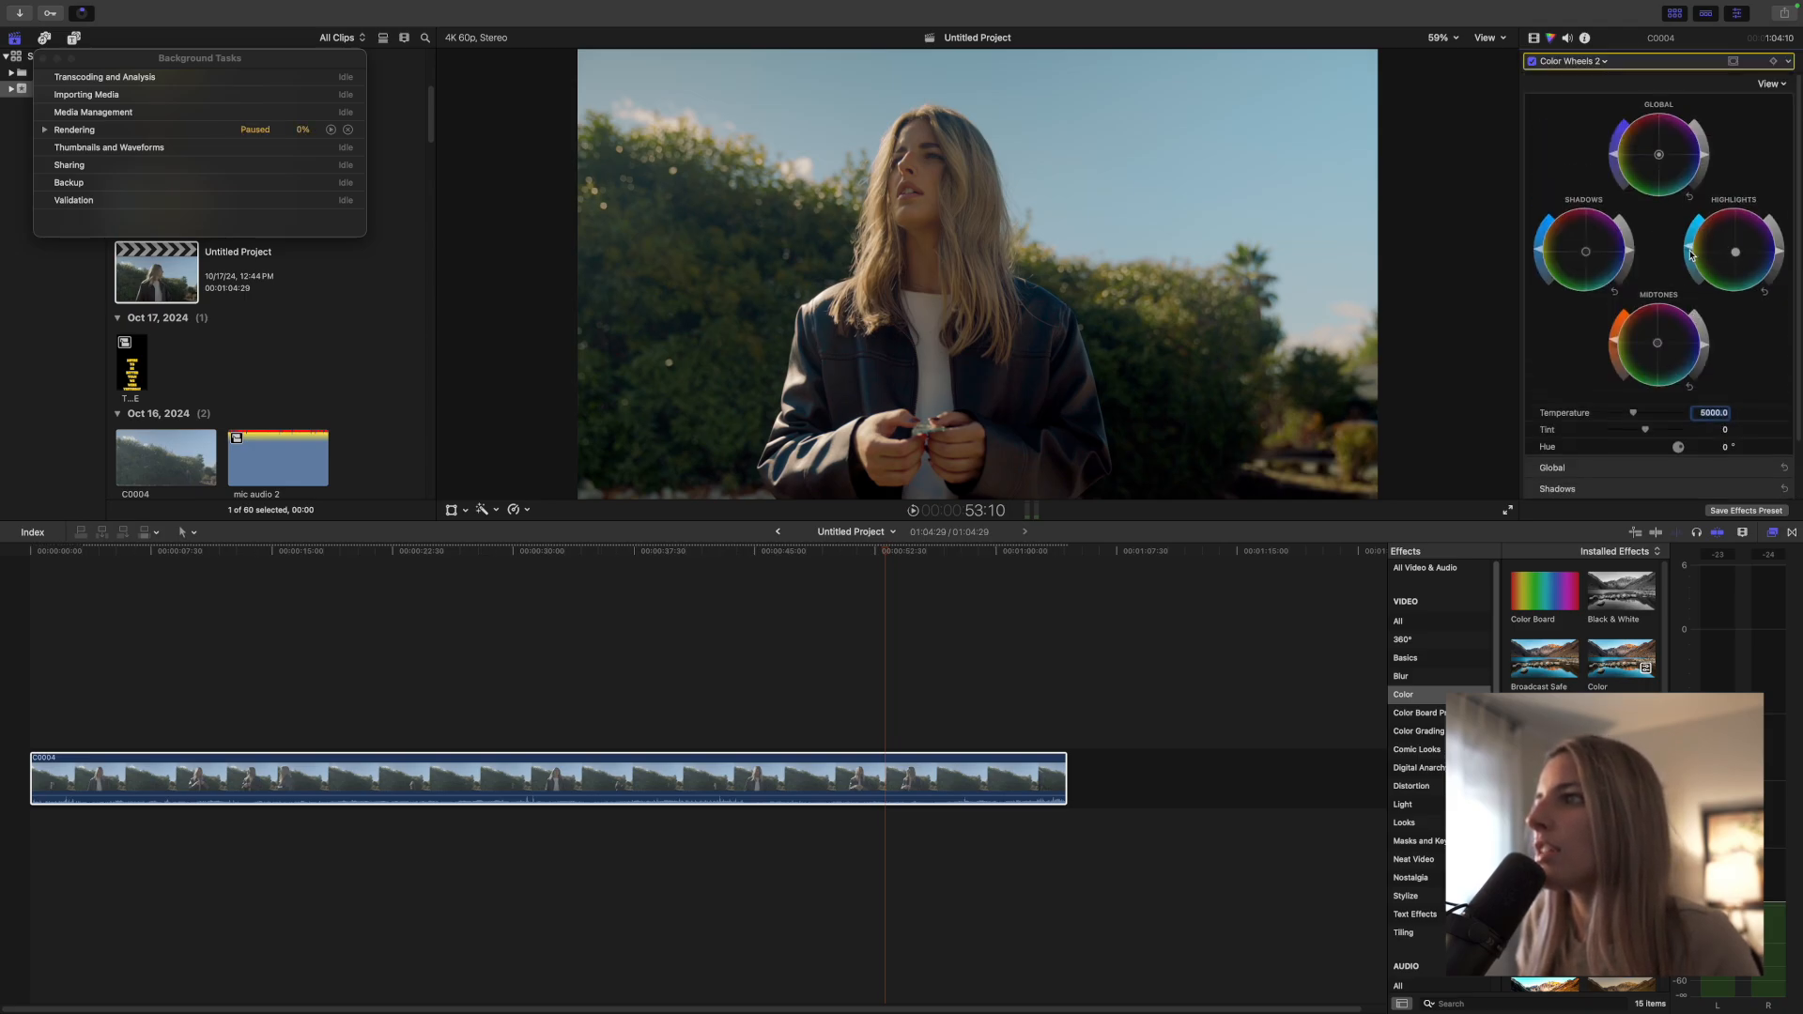
click(1691, 250)
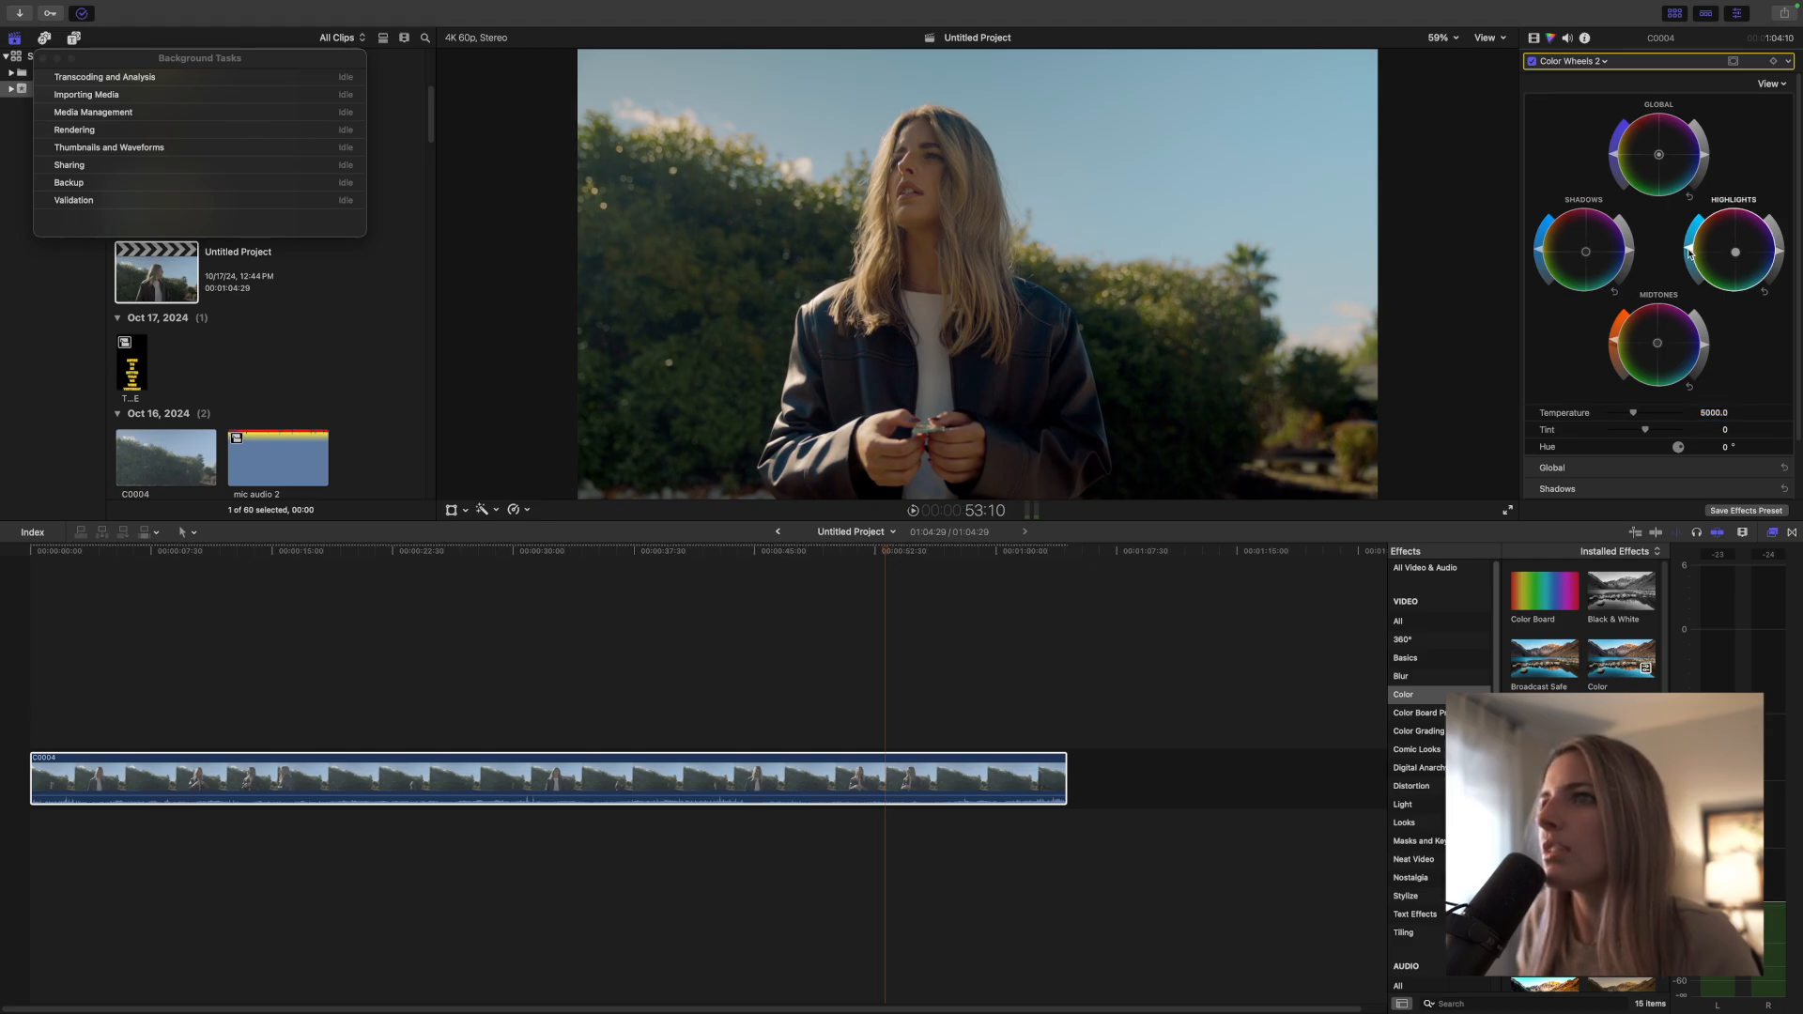
Step: Return to the clip's effects list and compare the picture with all effects off and on
click(1534, 38)
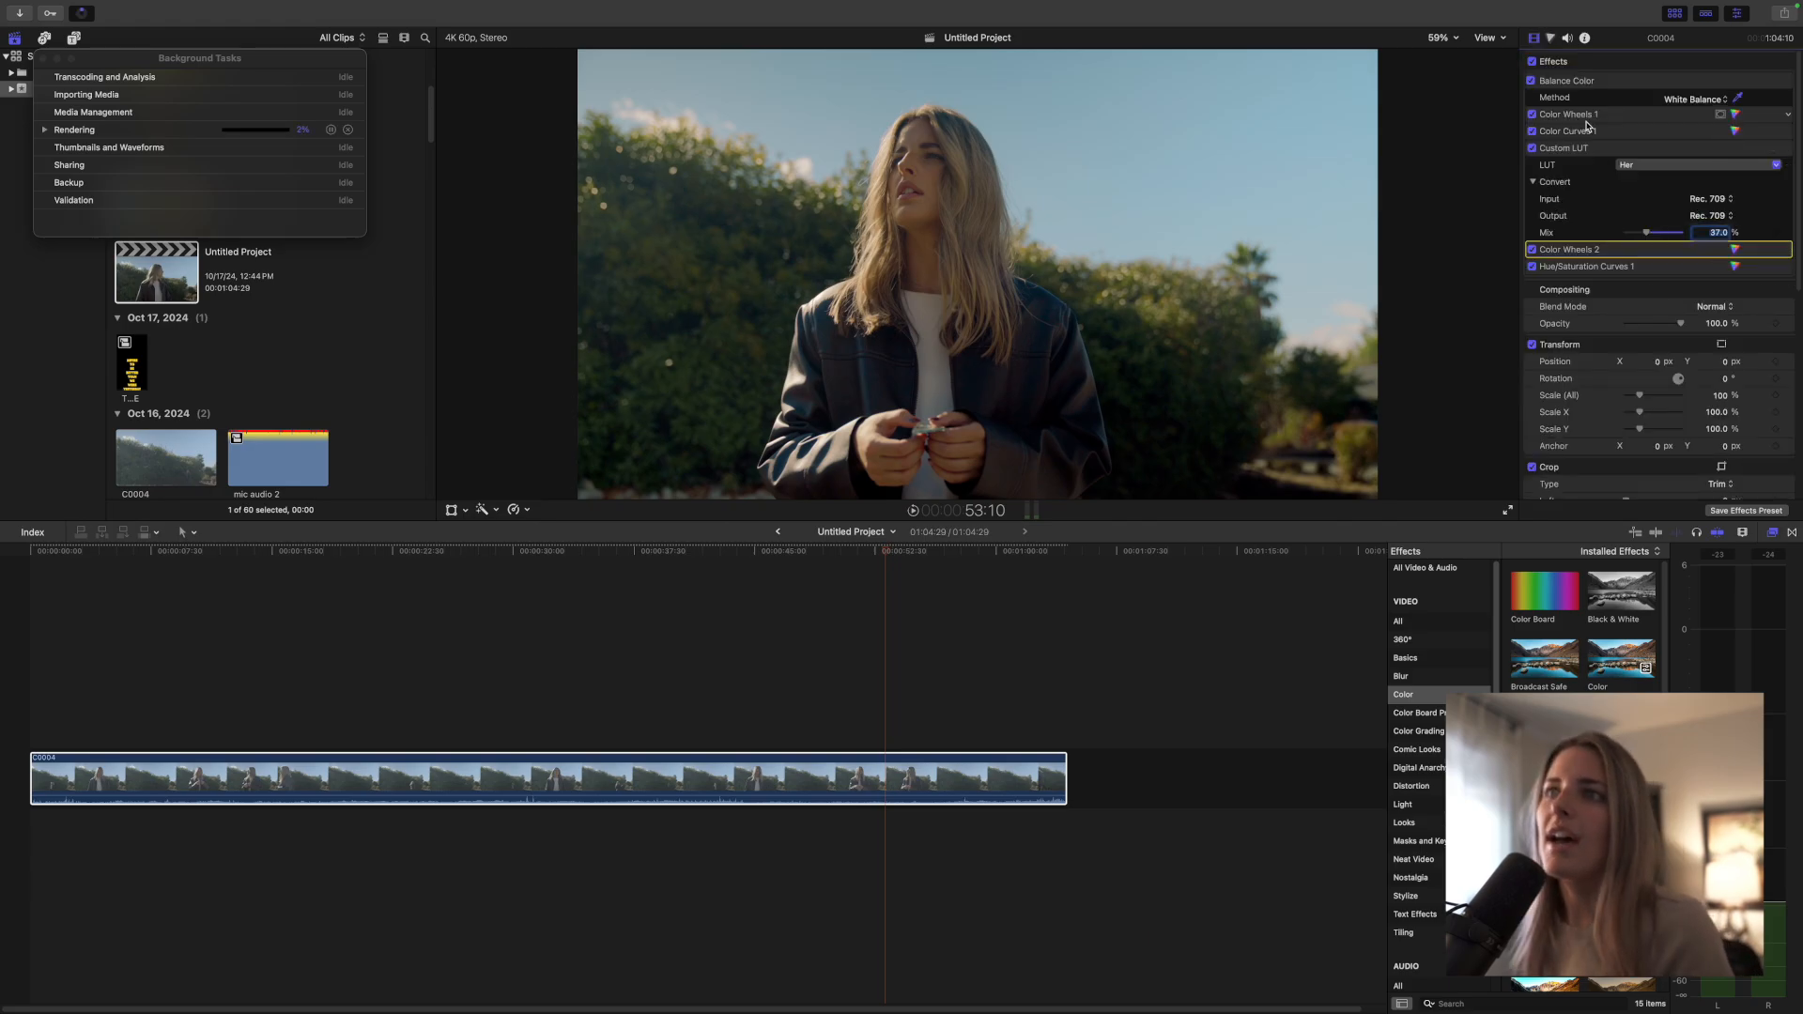
click(1533, 62)
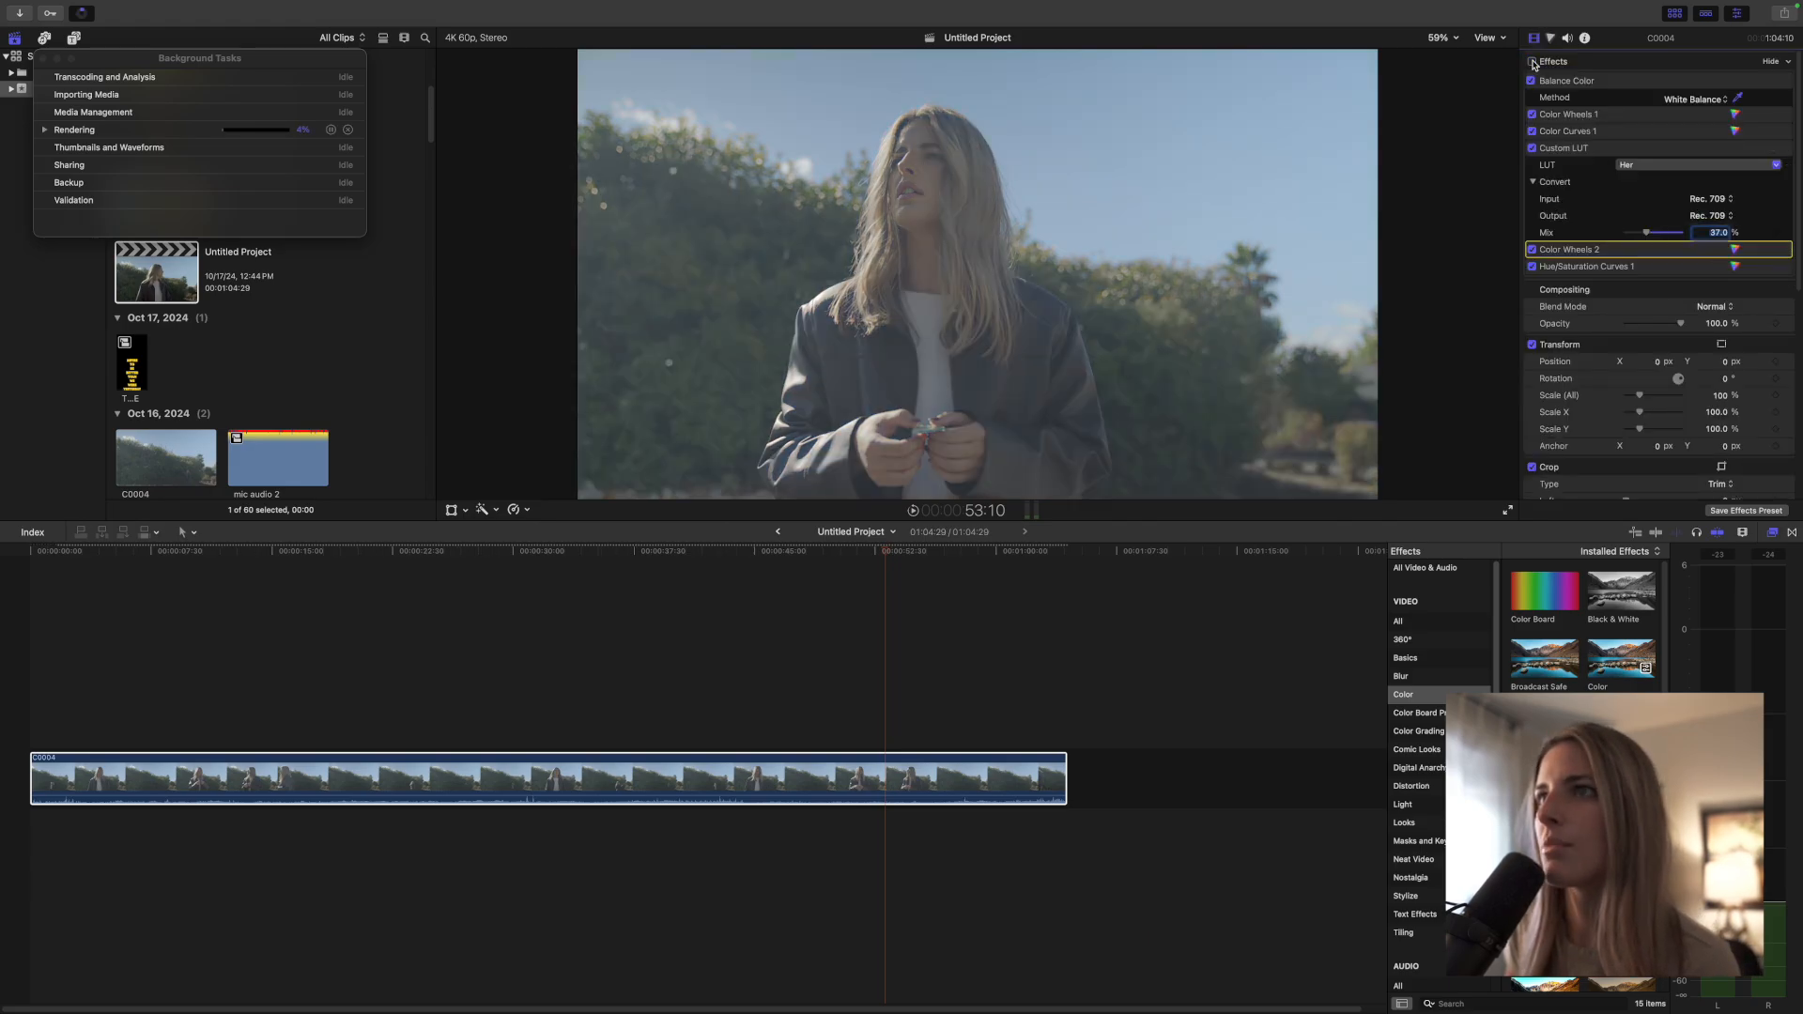
click(1533, 62)
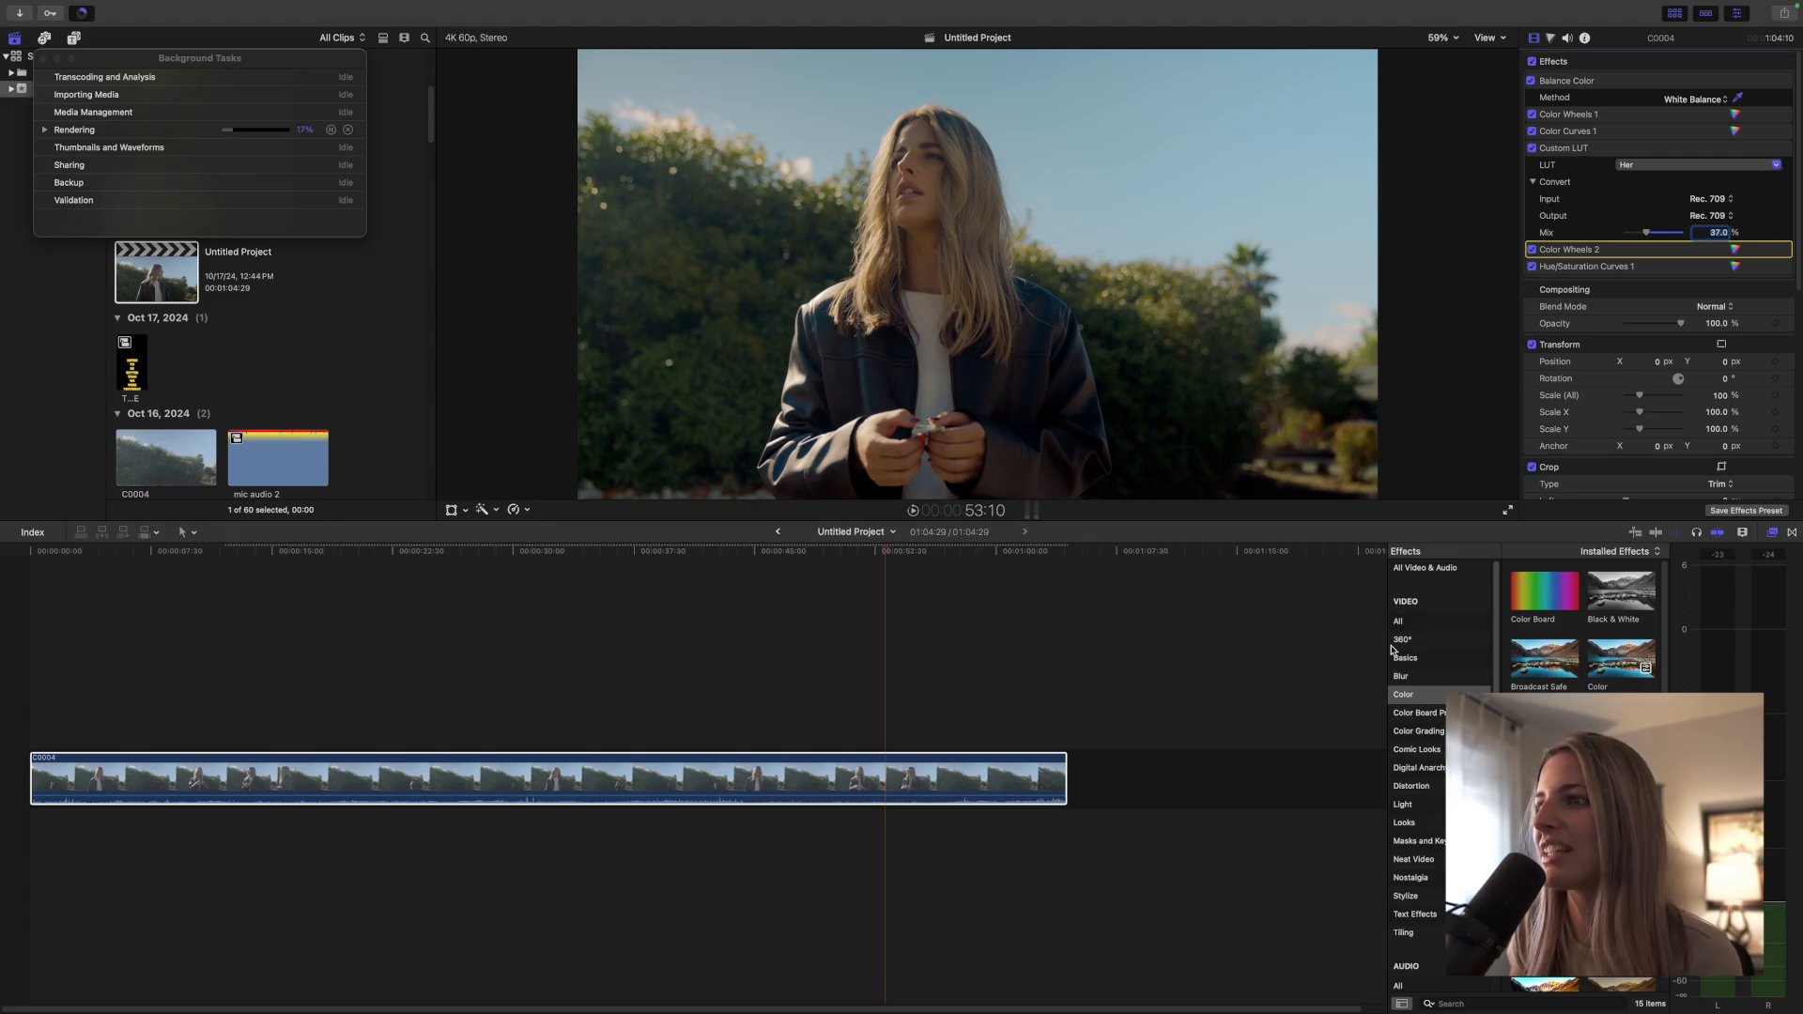
Step: Search all video effects for "grain" and apply Film Grain to clip C0004 in the timeline
click(1429, 620)
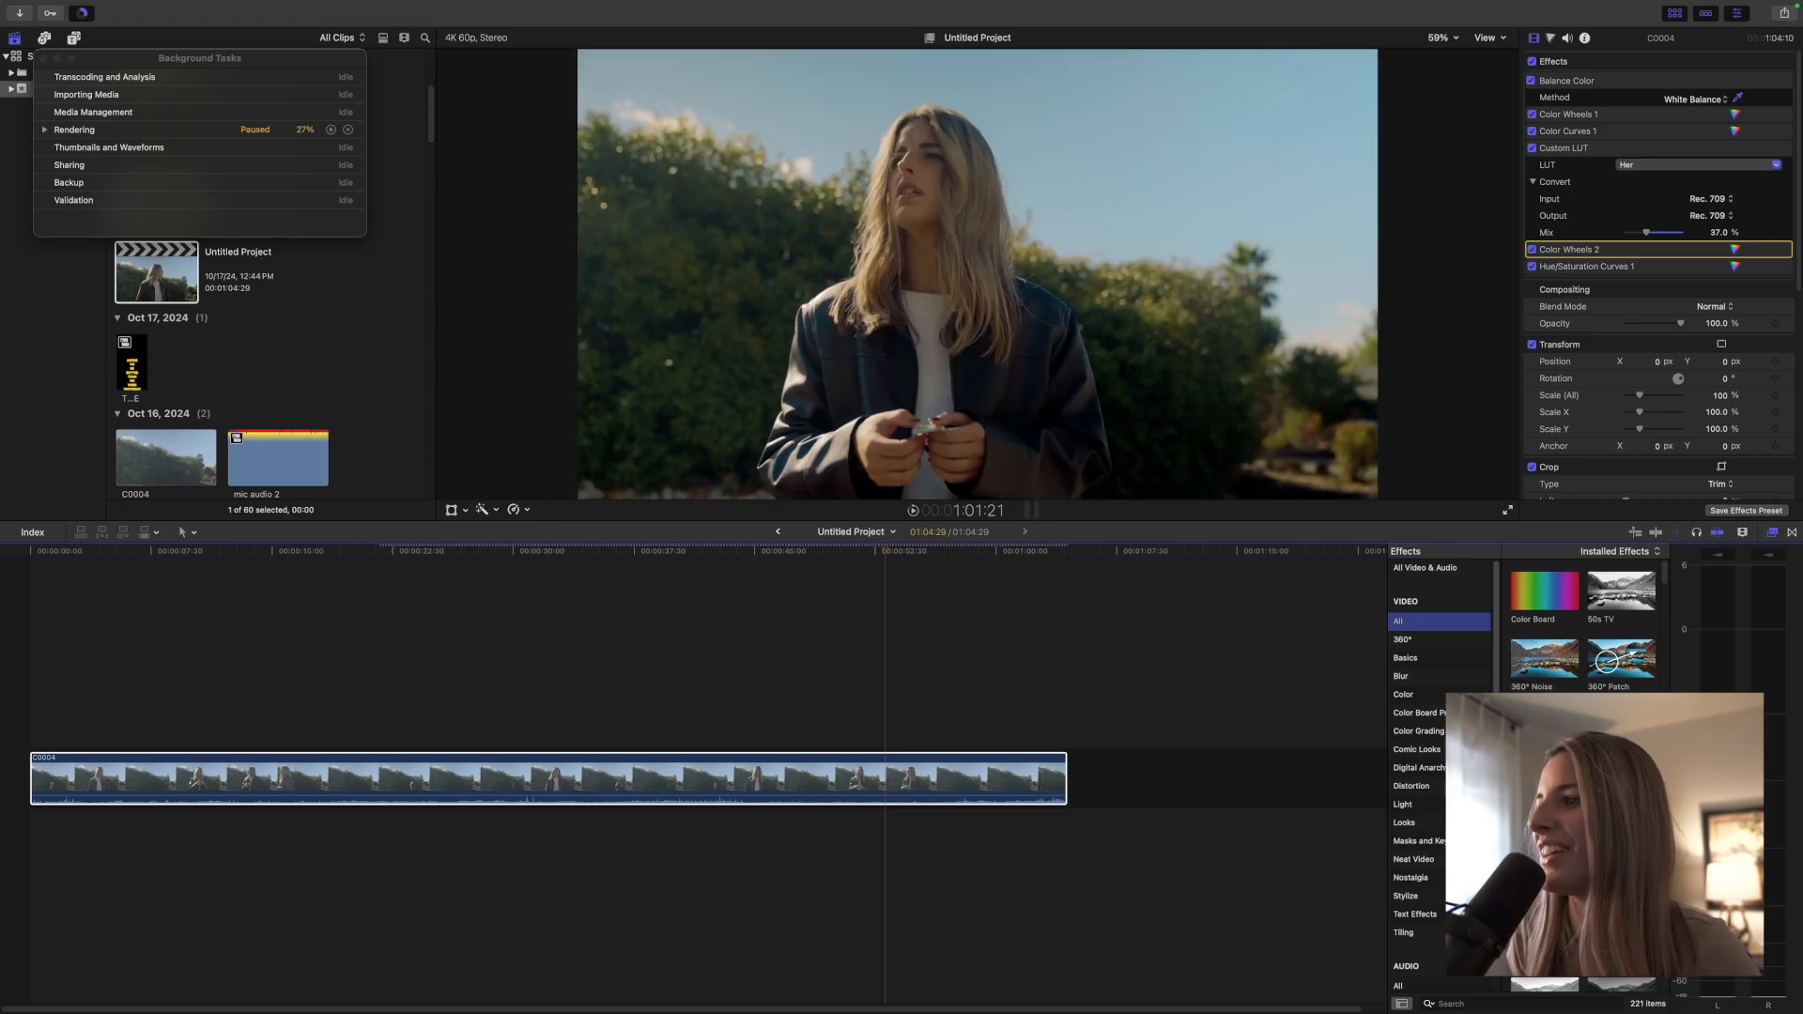
click(1507, 1003)
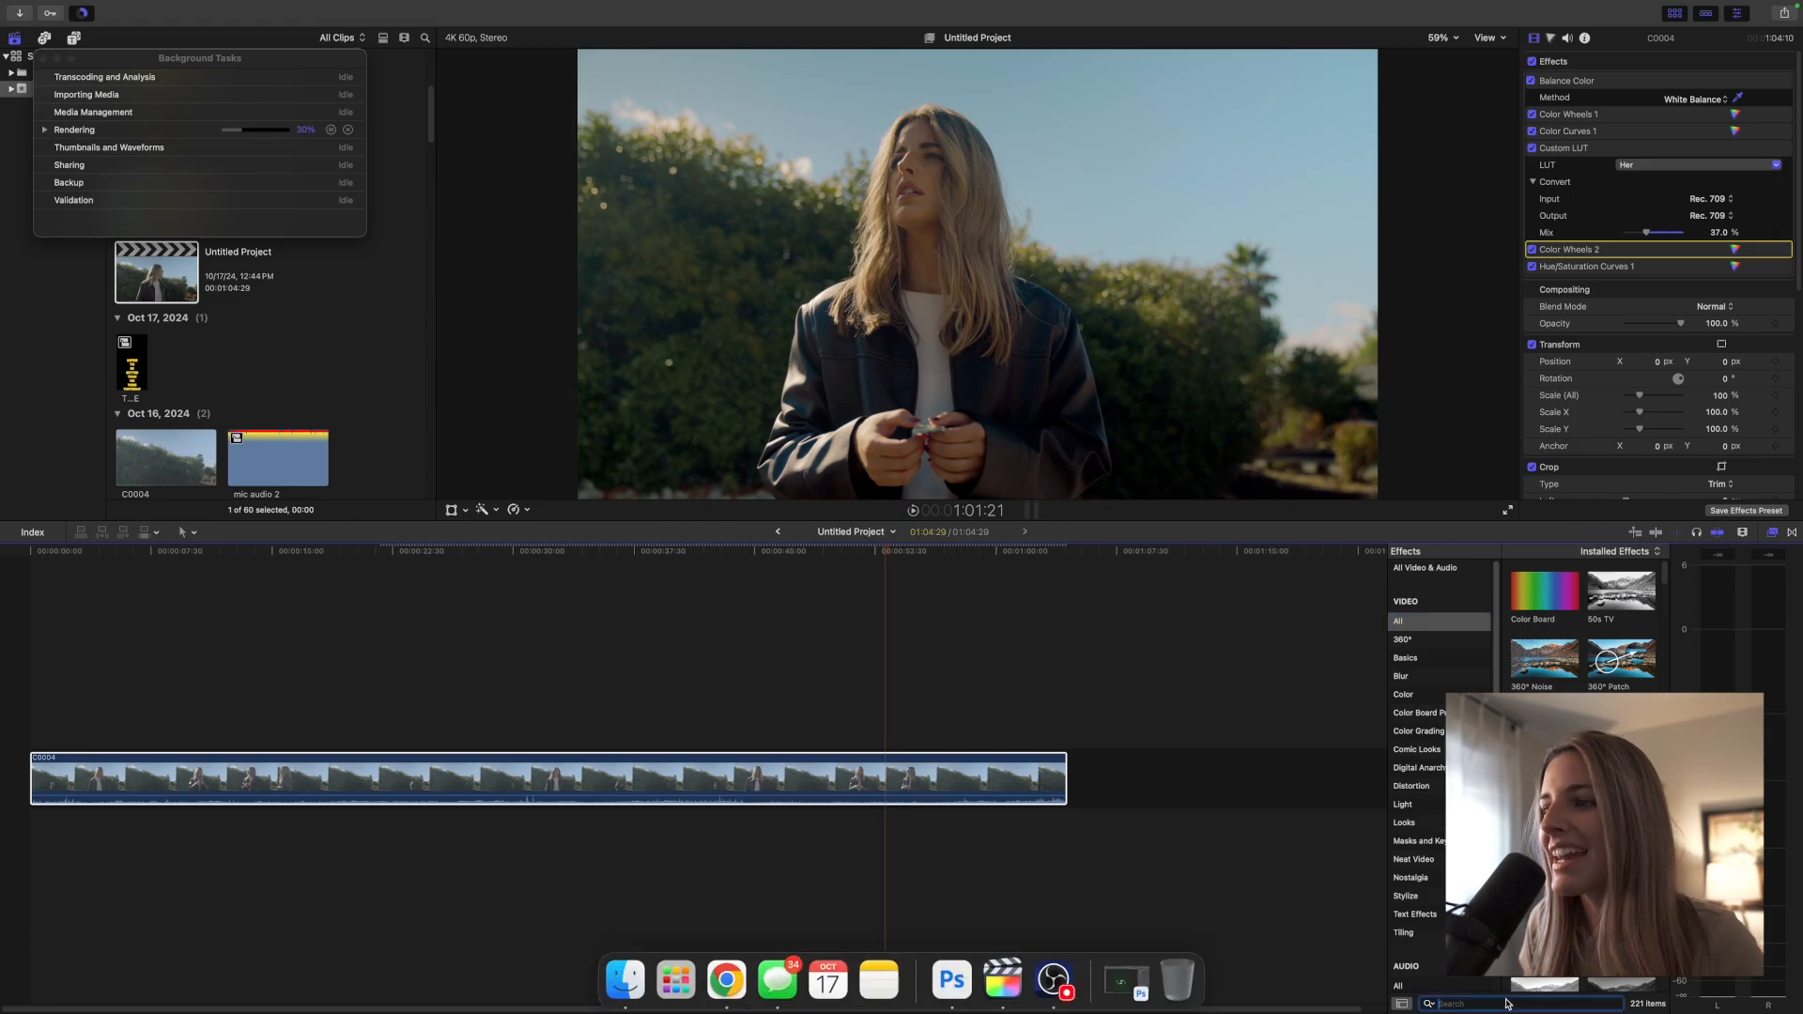
text(grain)
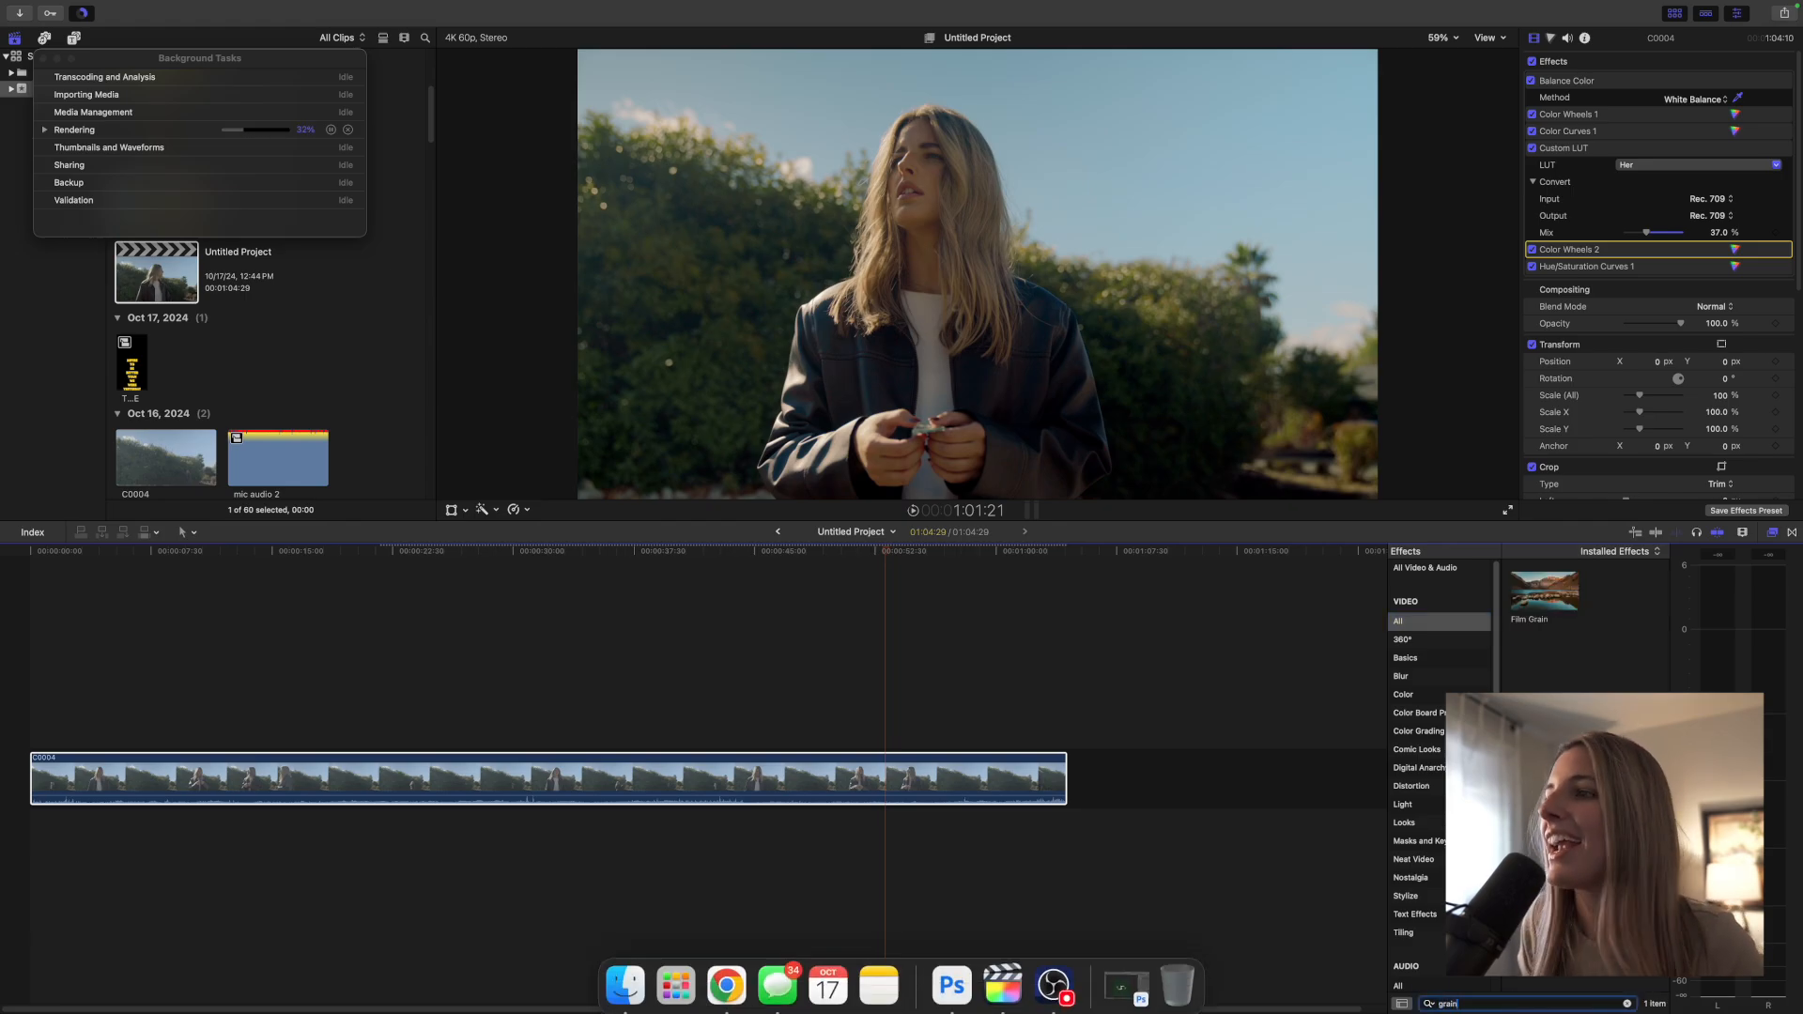
drag(1544, 592, 1006, 782)
Step: Set the Film Grain style to Realistic Grain and its amount to 20
click(1712, 318)
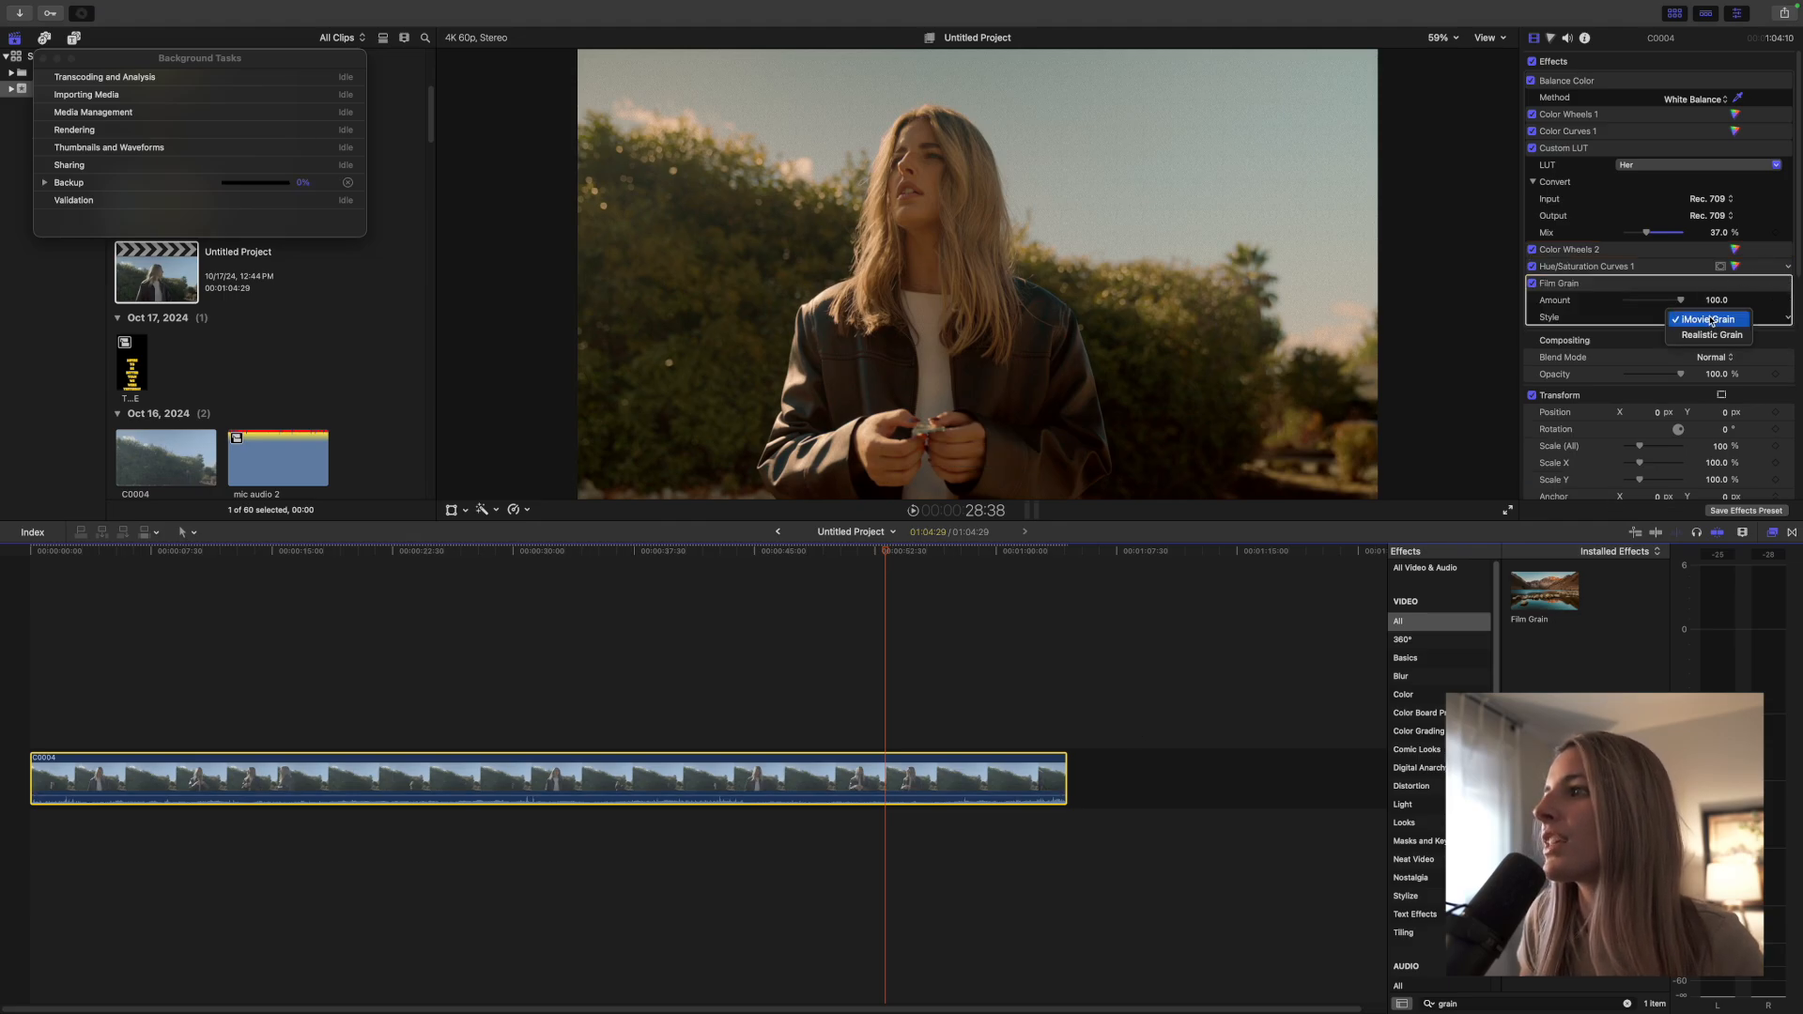
click(1711, 334)
click(1722, 302)
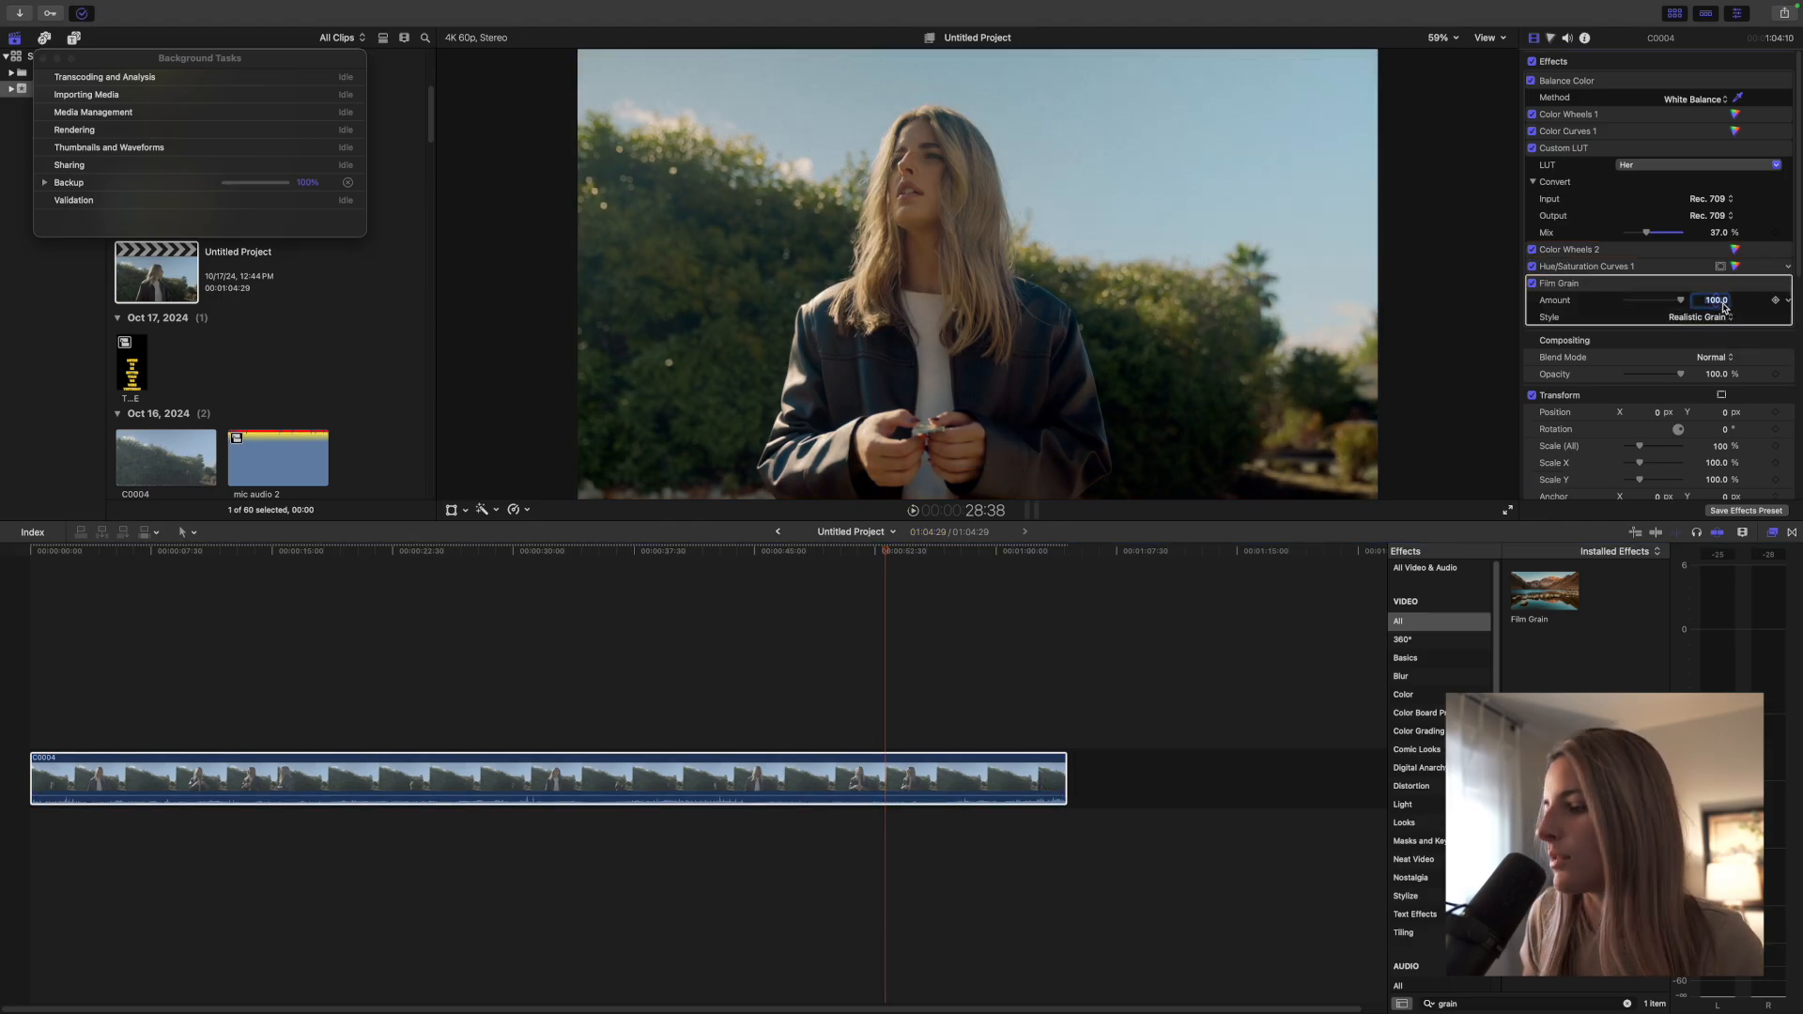
text(20)
key(Return)
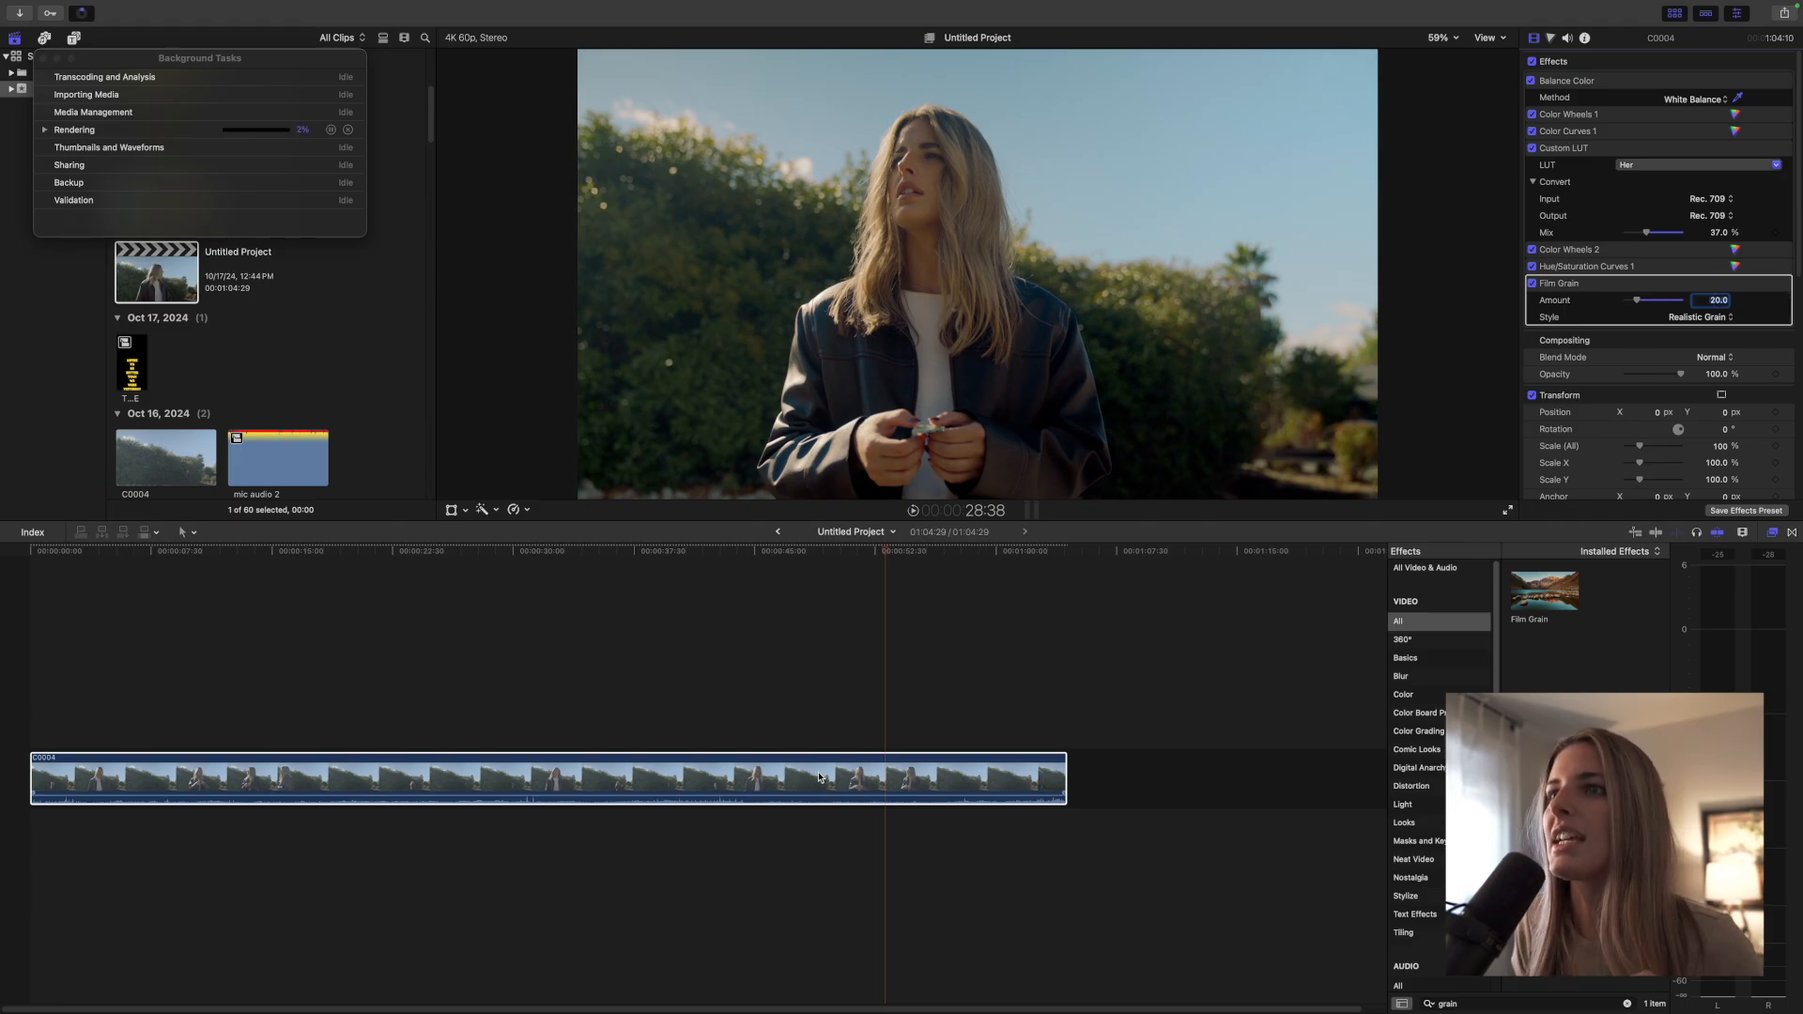
Step: Scale the clip to 107% and reposition it to X 122.5 px and Y -5.1 px
click(1721, 447)
drag(1723, 451, 1745, 452)
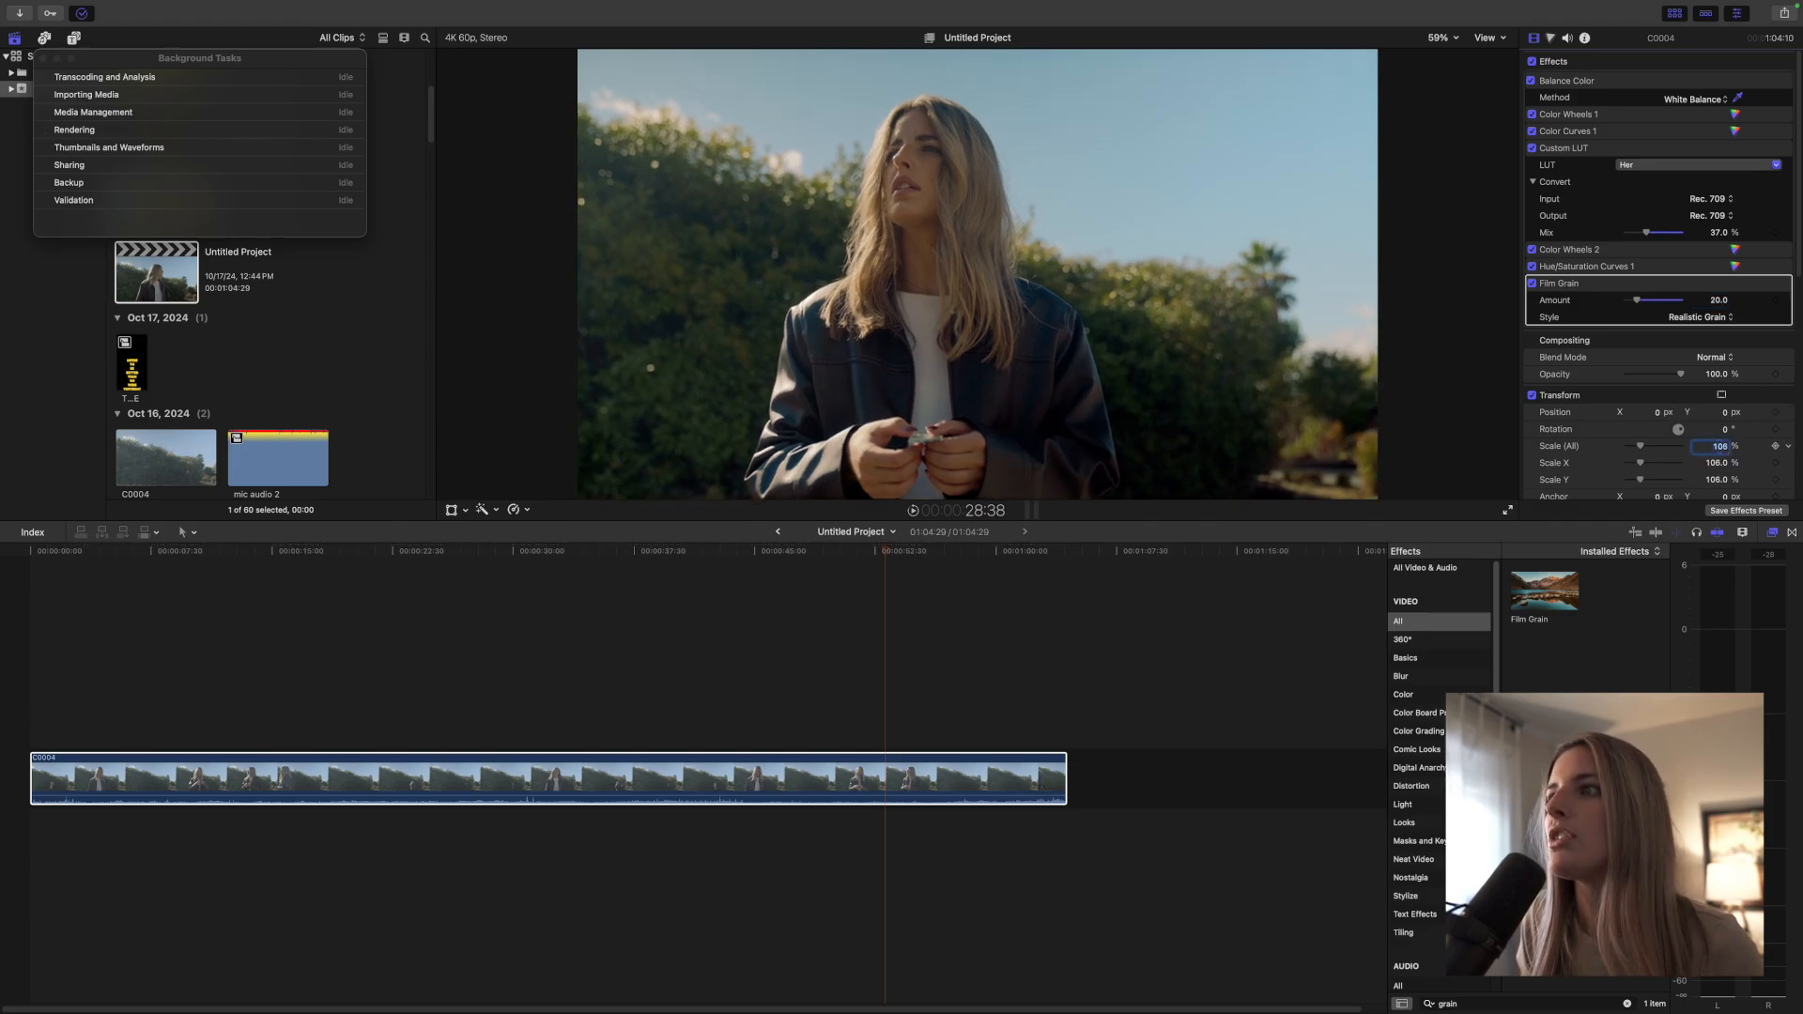
drag(1658, 414, 1706, 414)
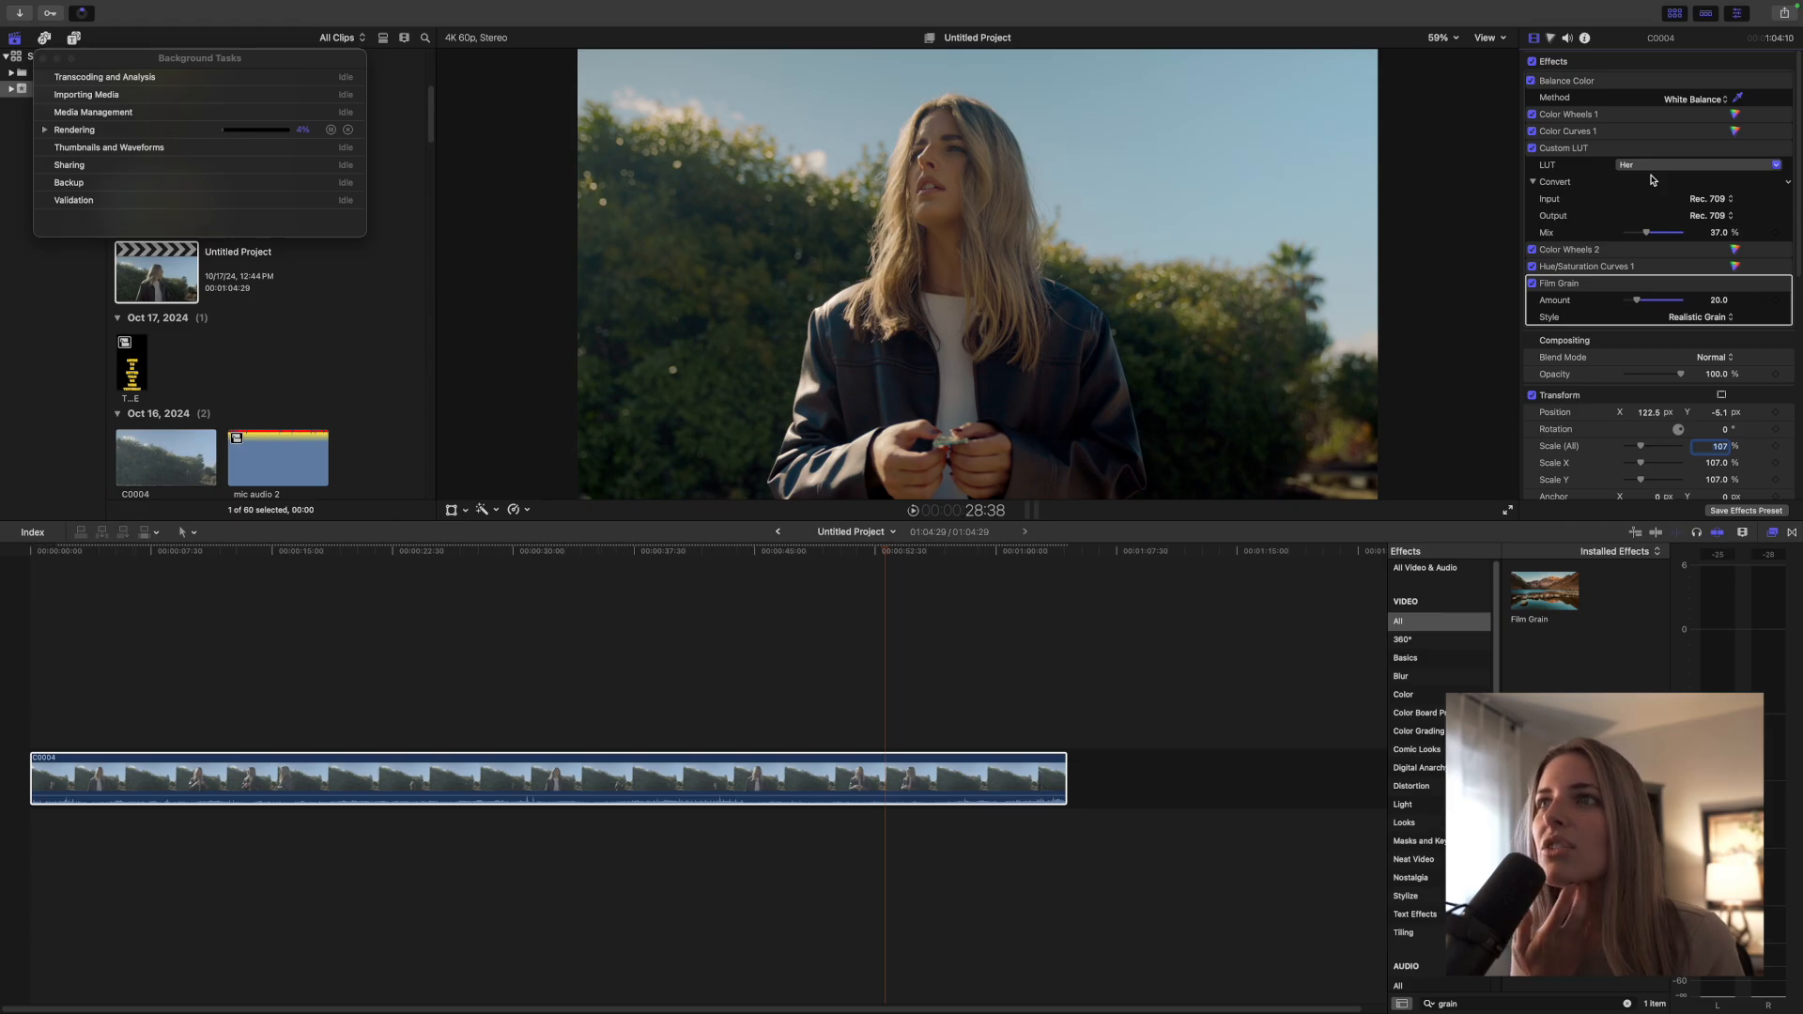
Step: Compare the reframed clip with all effects, including Film Grain, off and on
click(1532, 62)
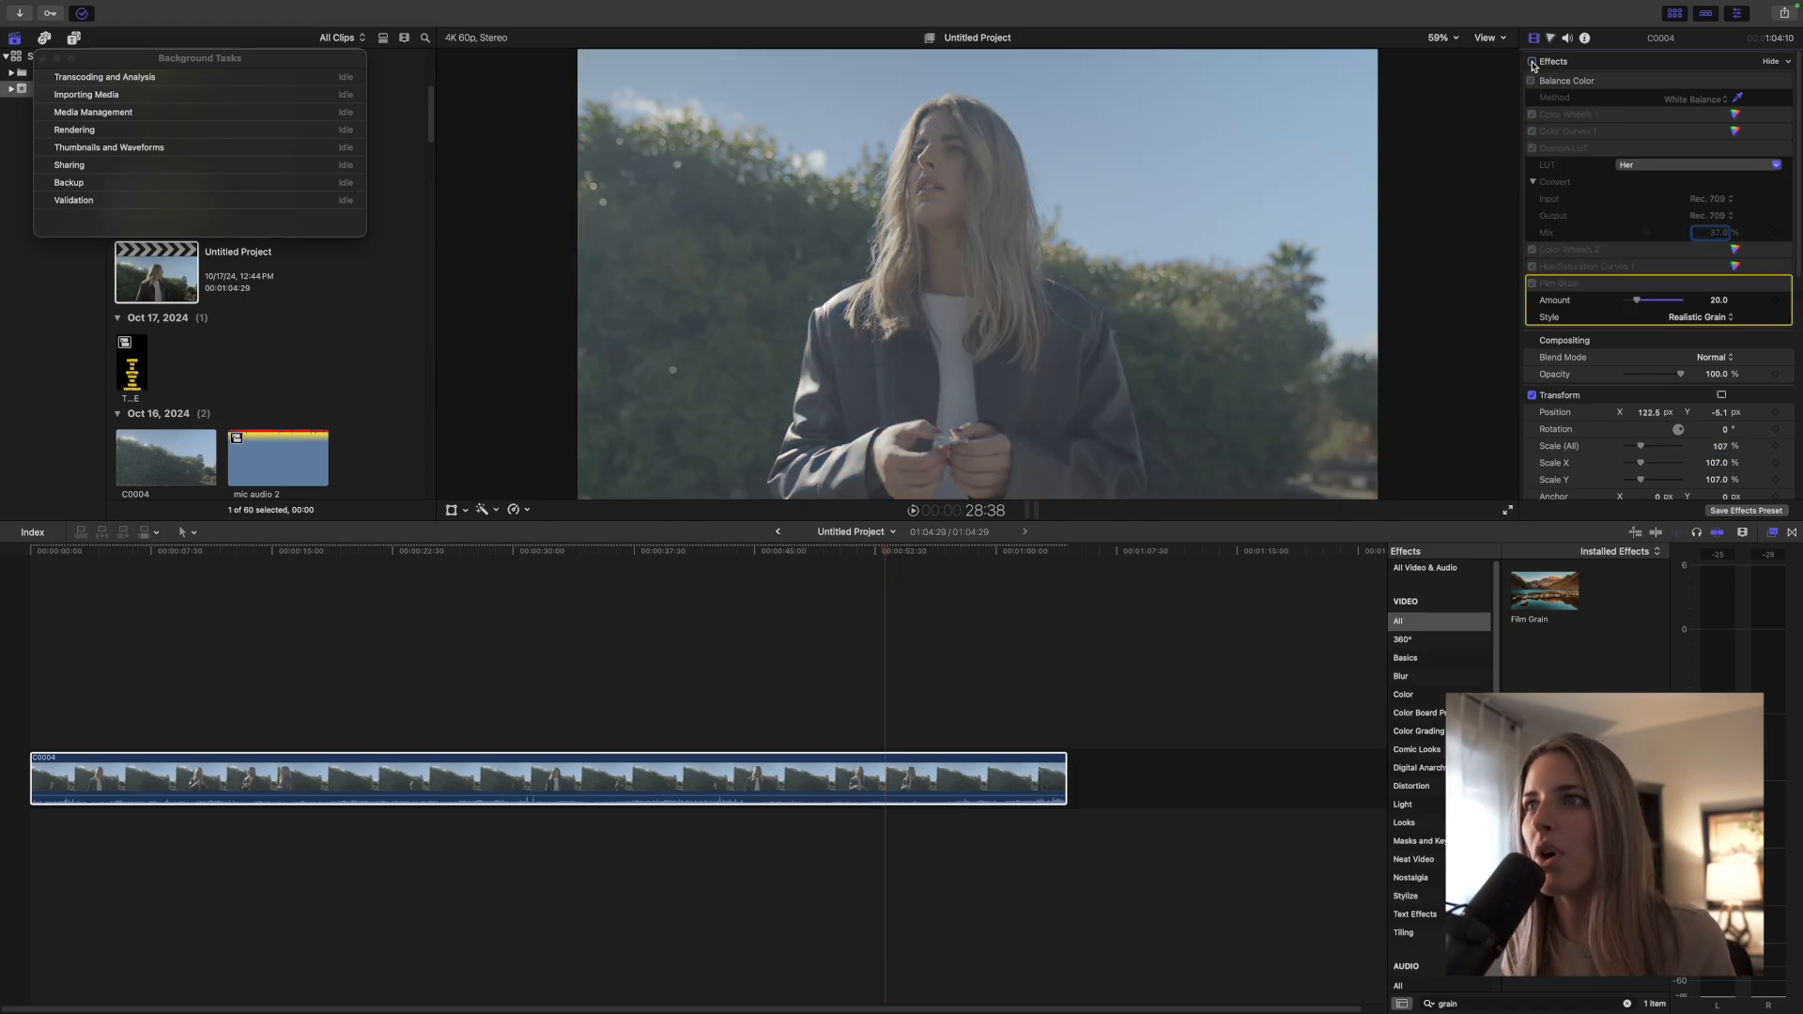
click(1532, 62)
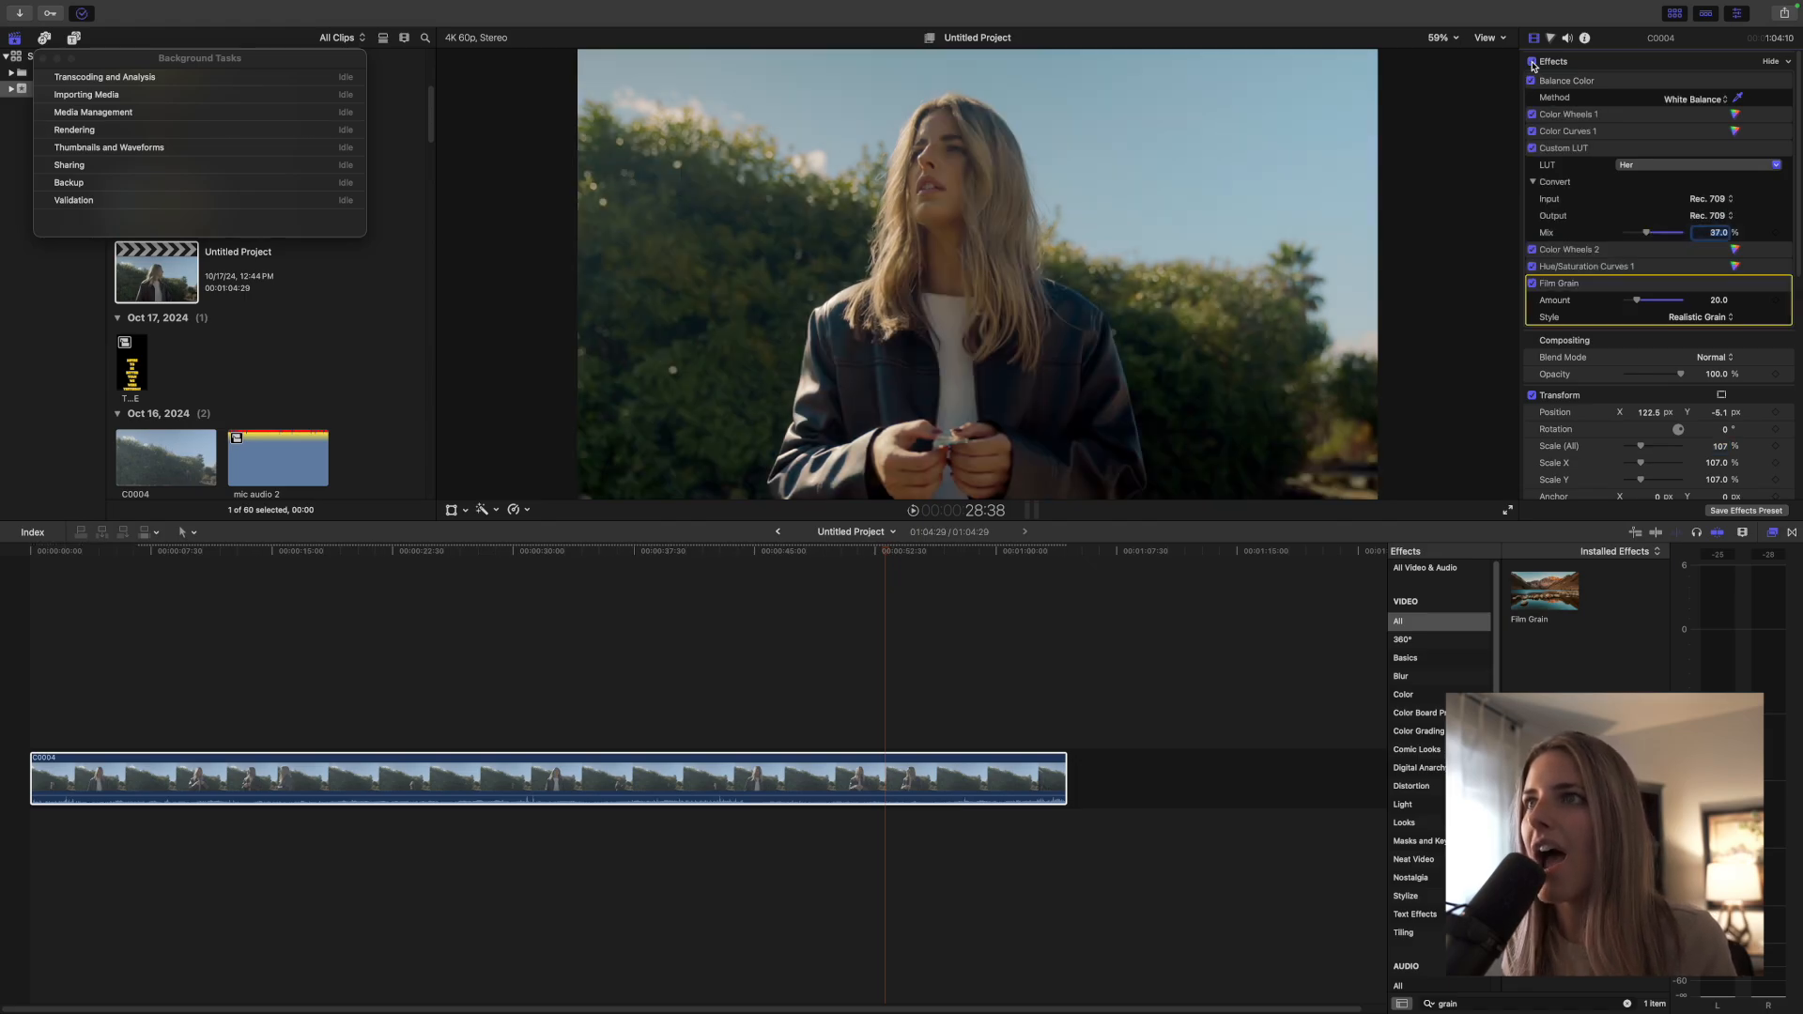